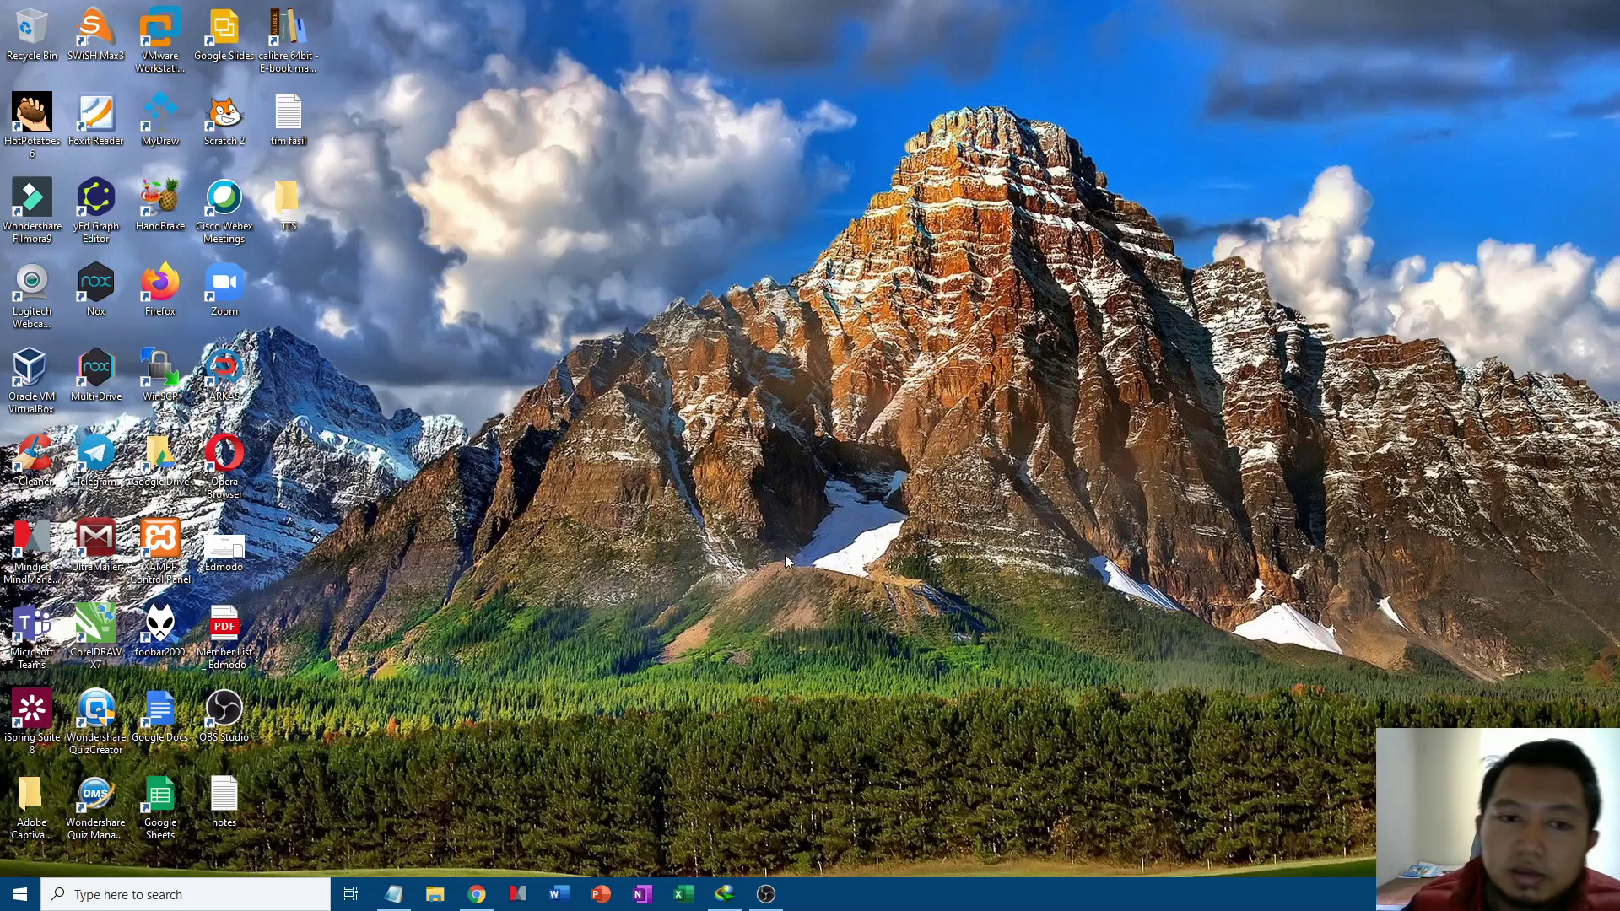
Step: Open the TTS crossword web page from the TTS folder on the desktop and review its title
double_click(297, 203)
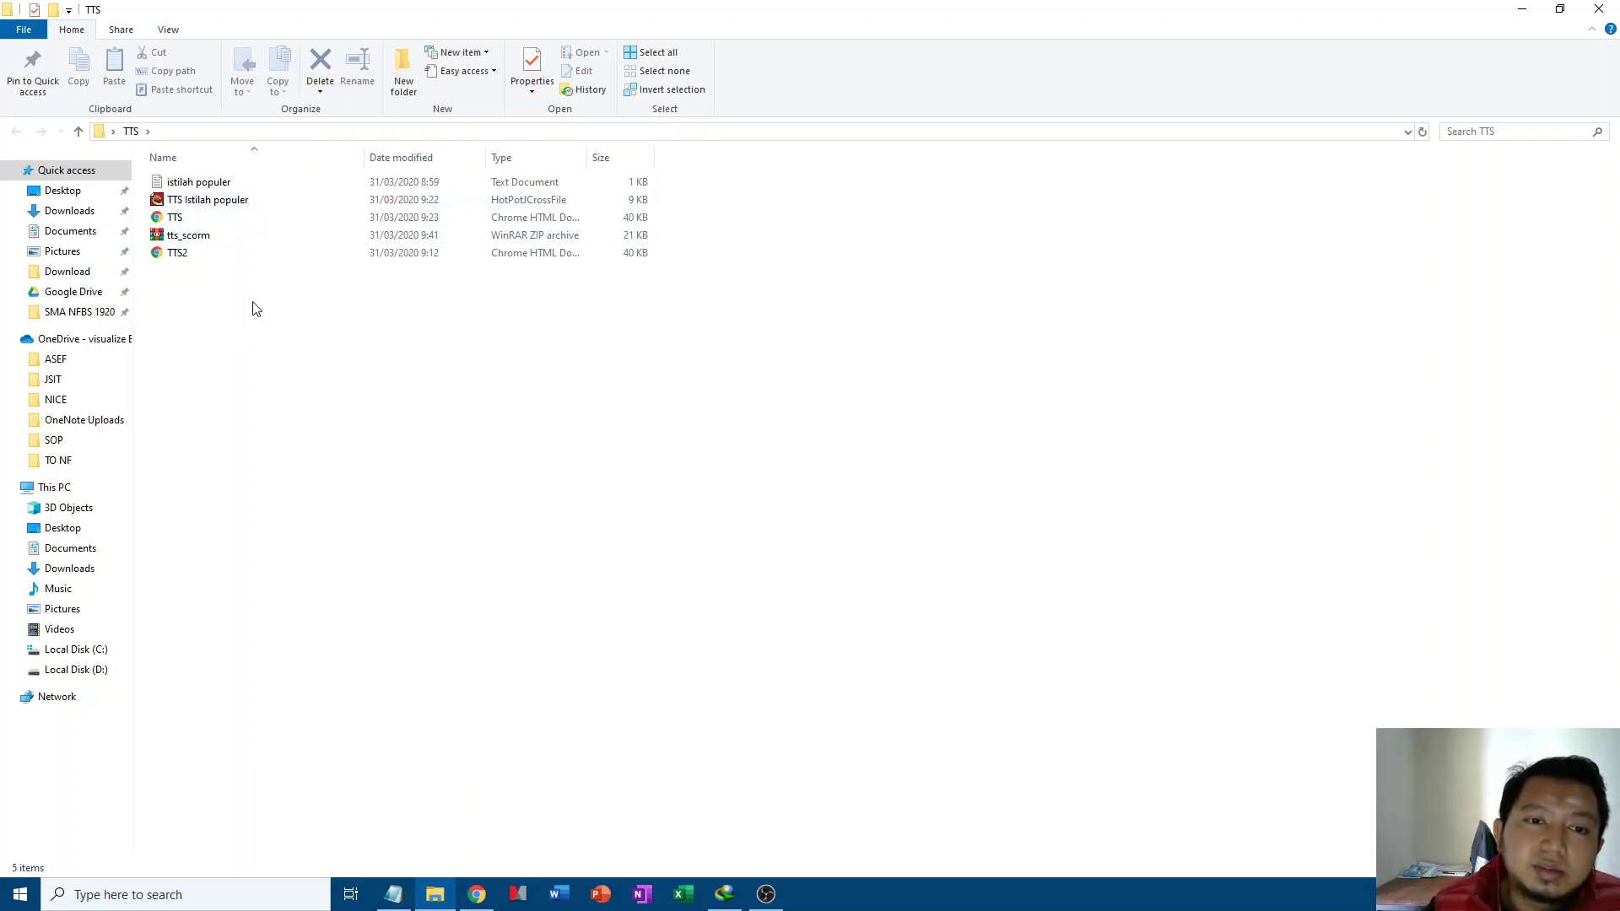
double_click(199, 217)
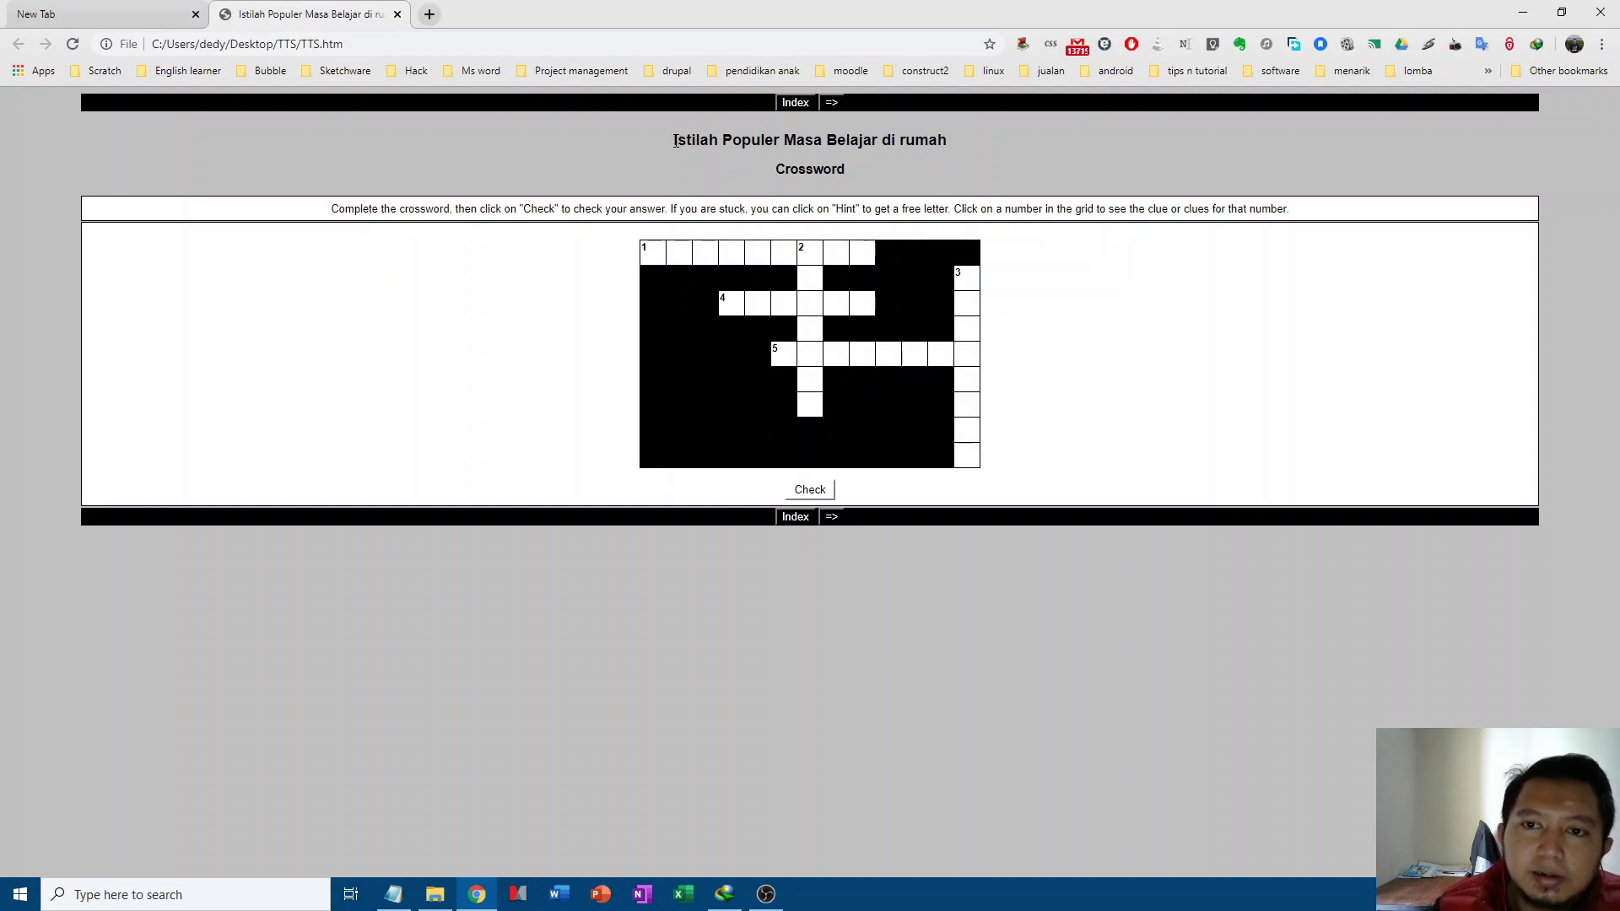
drag(672, 145, 963, 139)
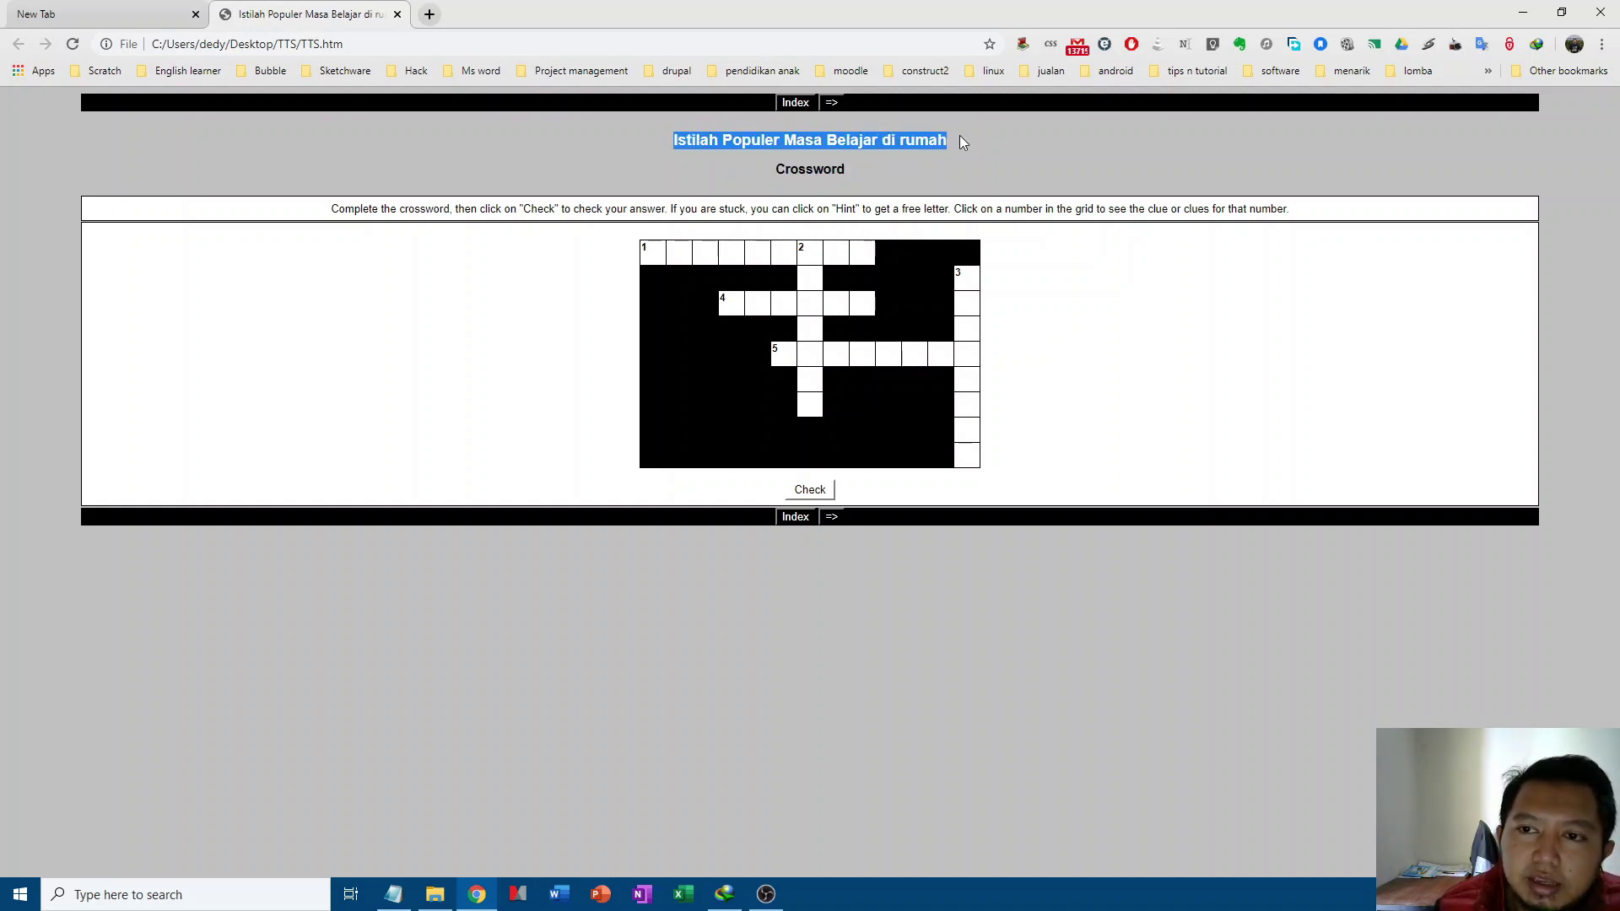
click(867, 137)
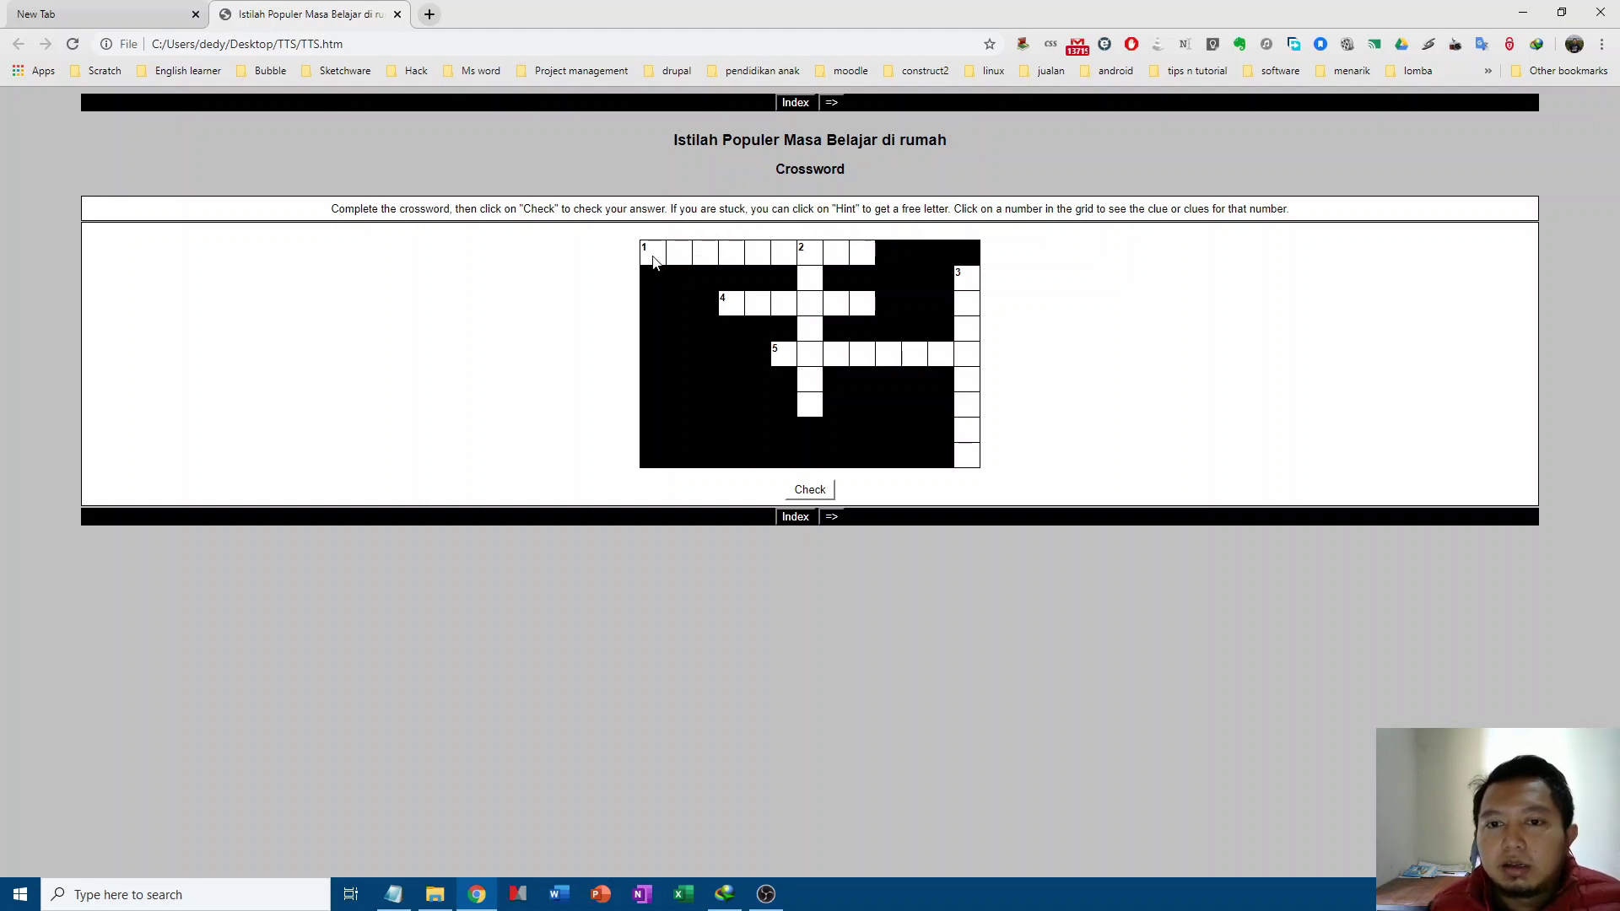
Step: Read the clue for 1 Across and fill in "karantina" as its answer in the crossword
click(654, 263)
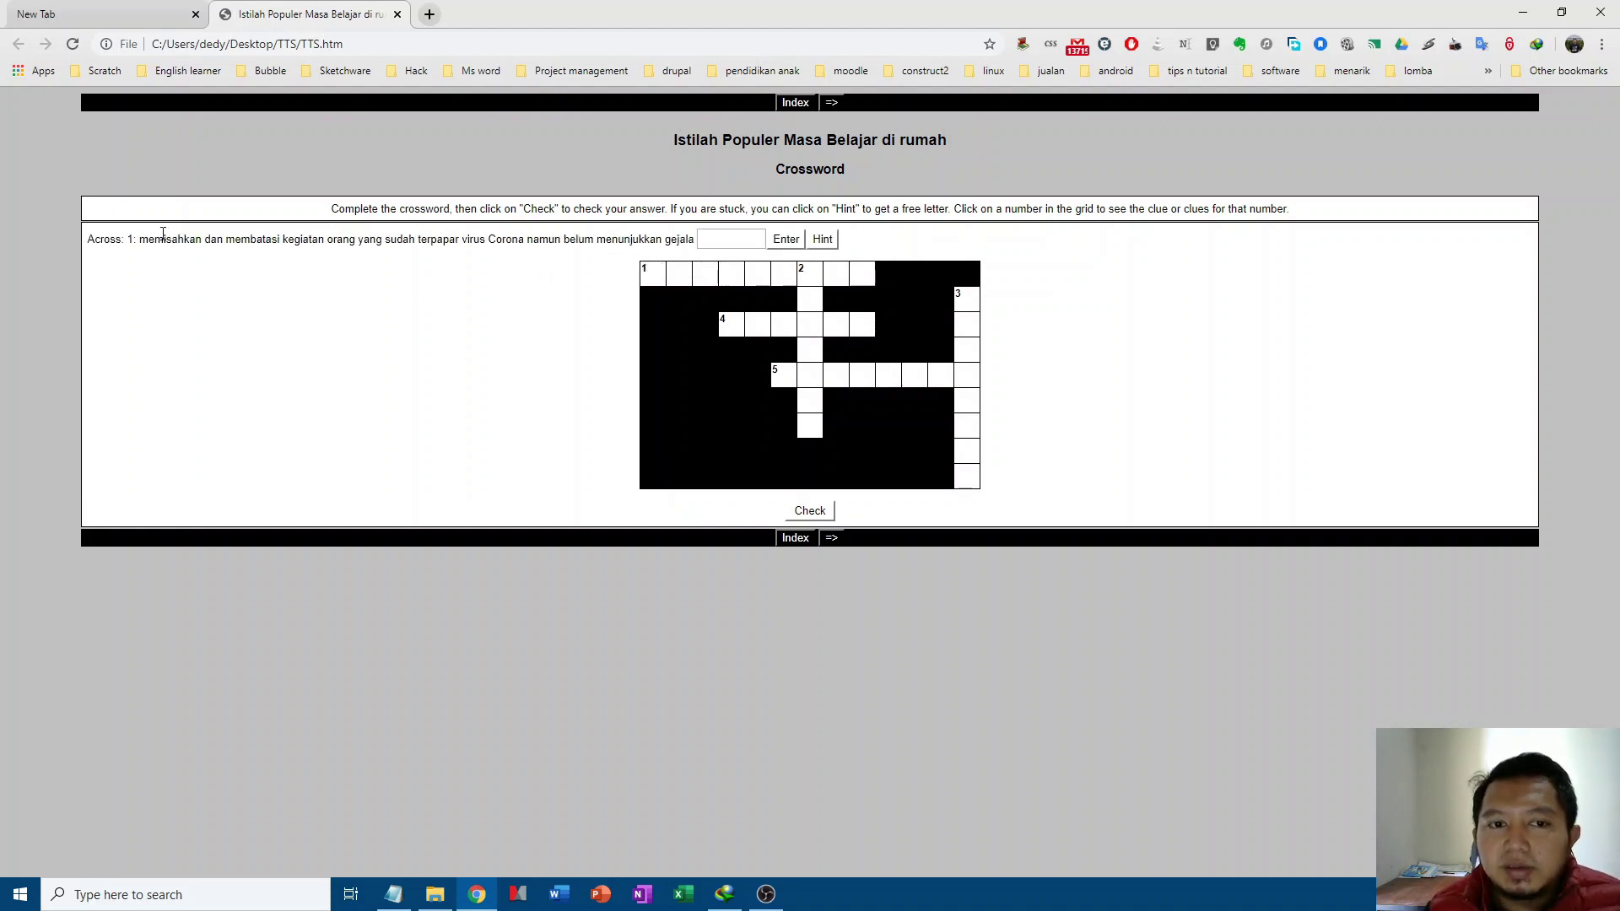
drag(141, 243, 366, 257)
drag(471, 242, 619, 254)
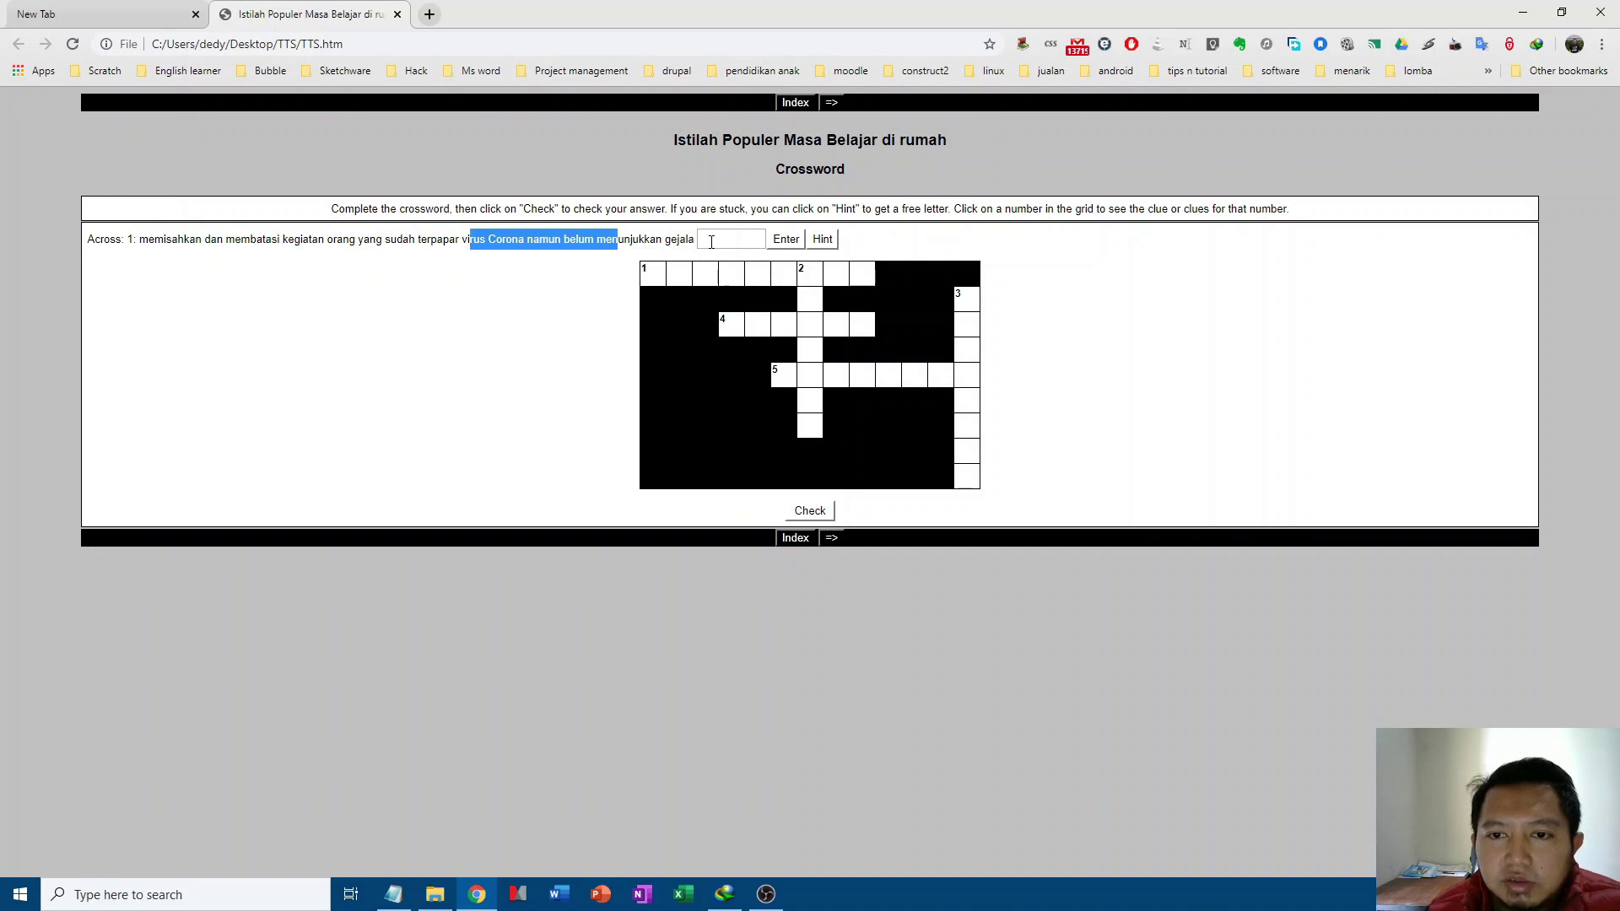
click(711, 242)
click(643, 255)
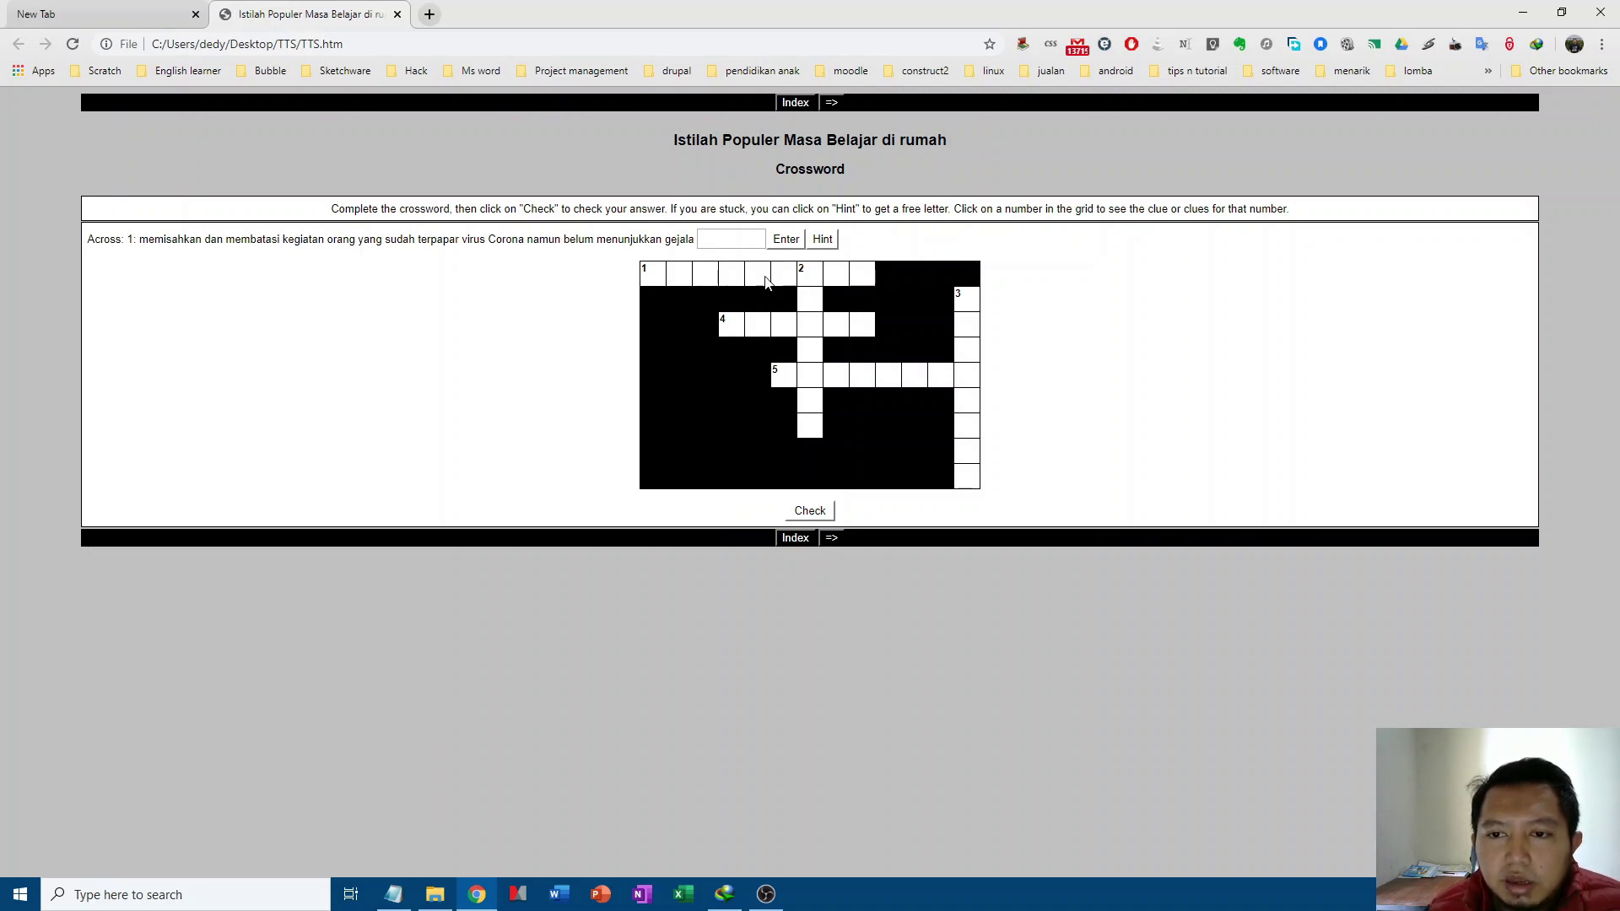
click(737, 243)
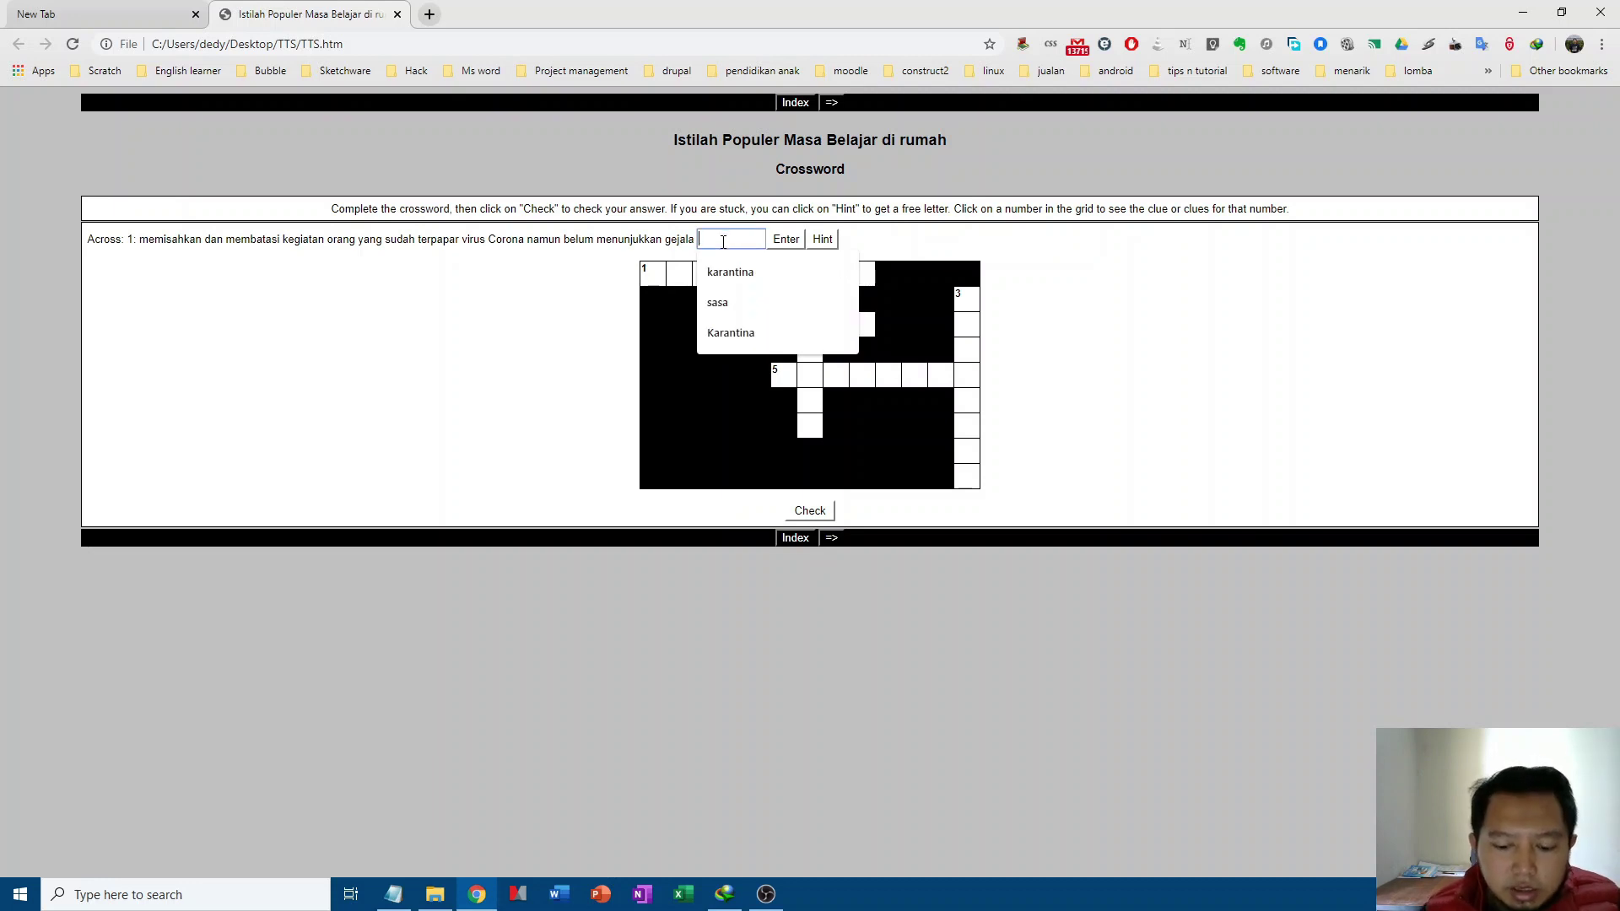
text(karantina)
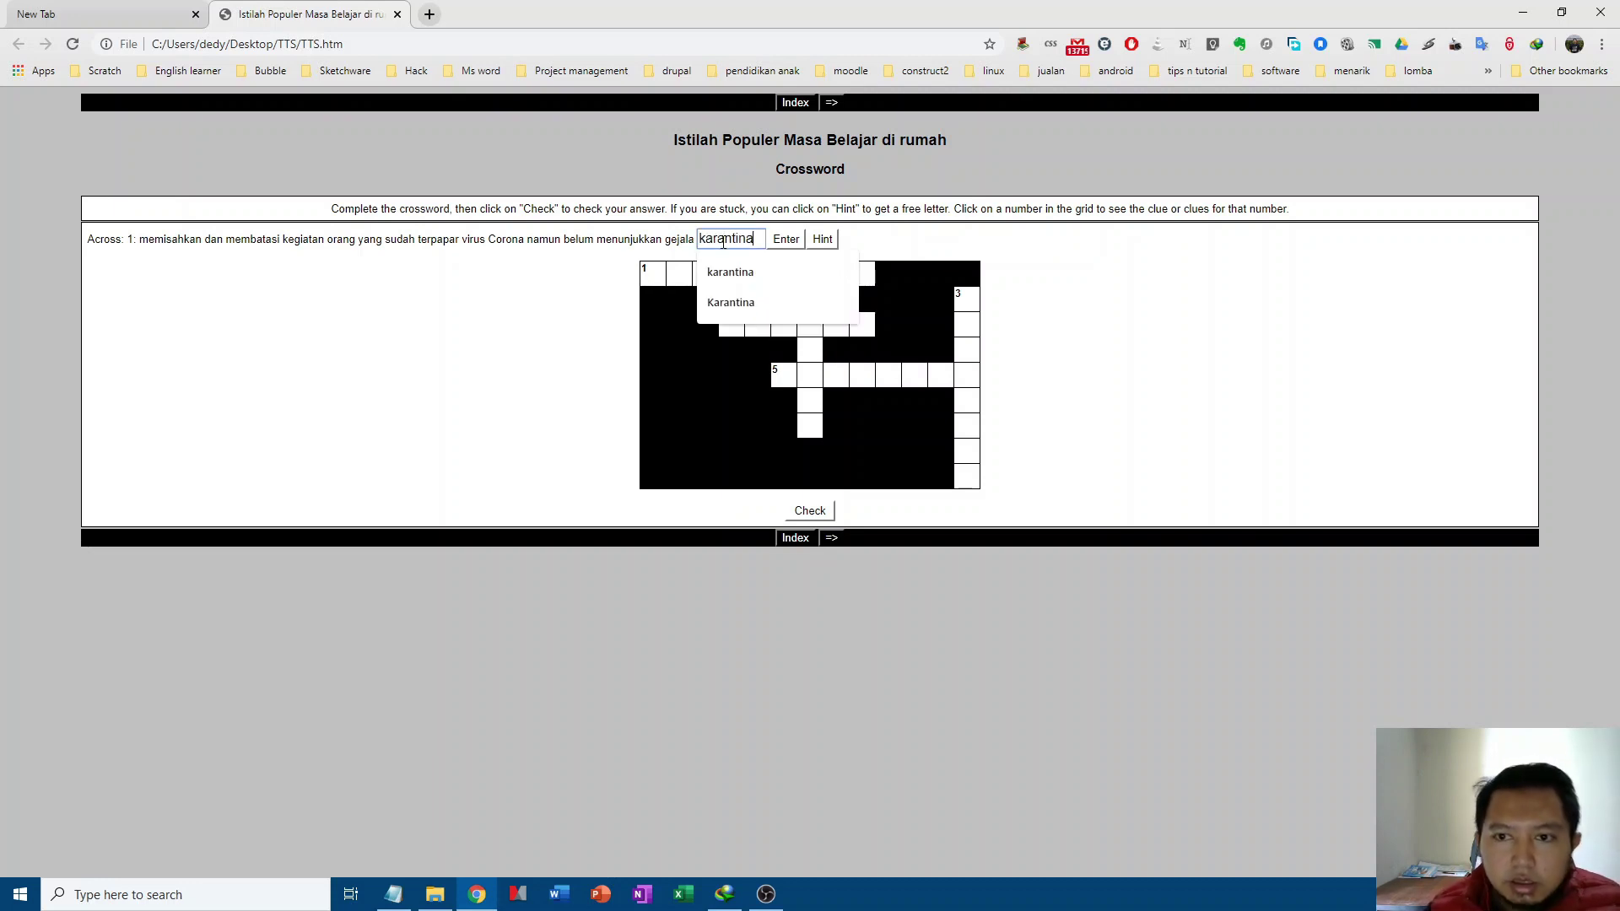
click(785, 239)
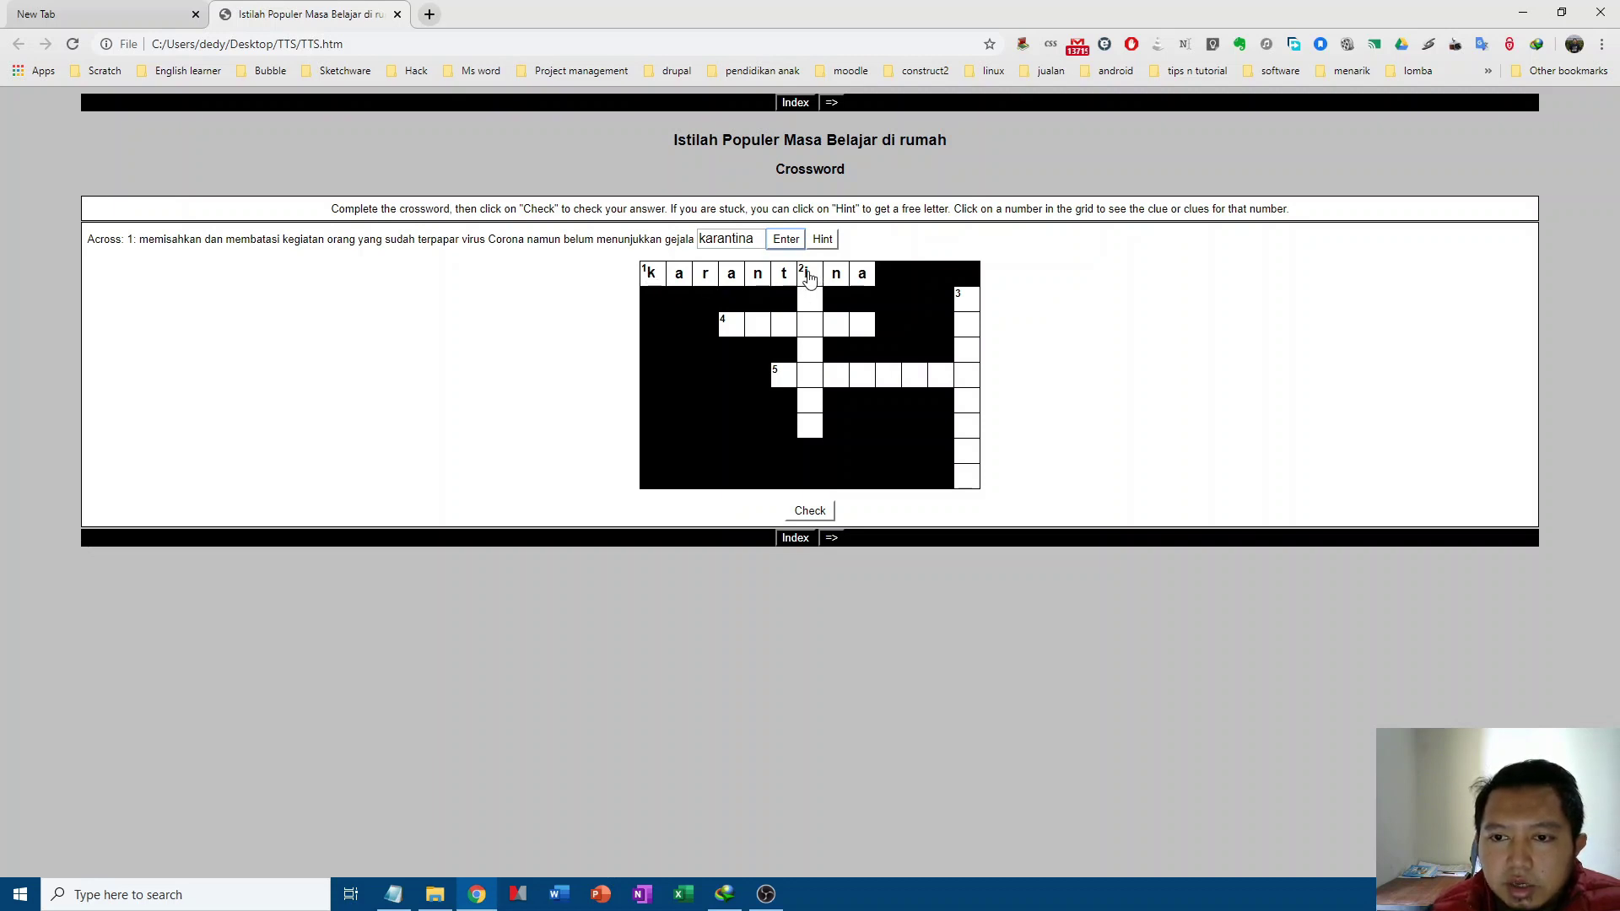
Step: Answer 2 Down by requesting a hint and completing the word as "ISolasi" in the crossword
click(809, 279)
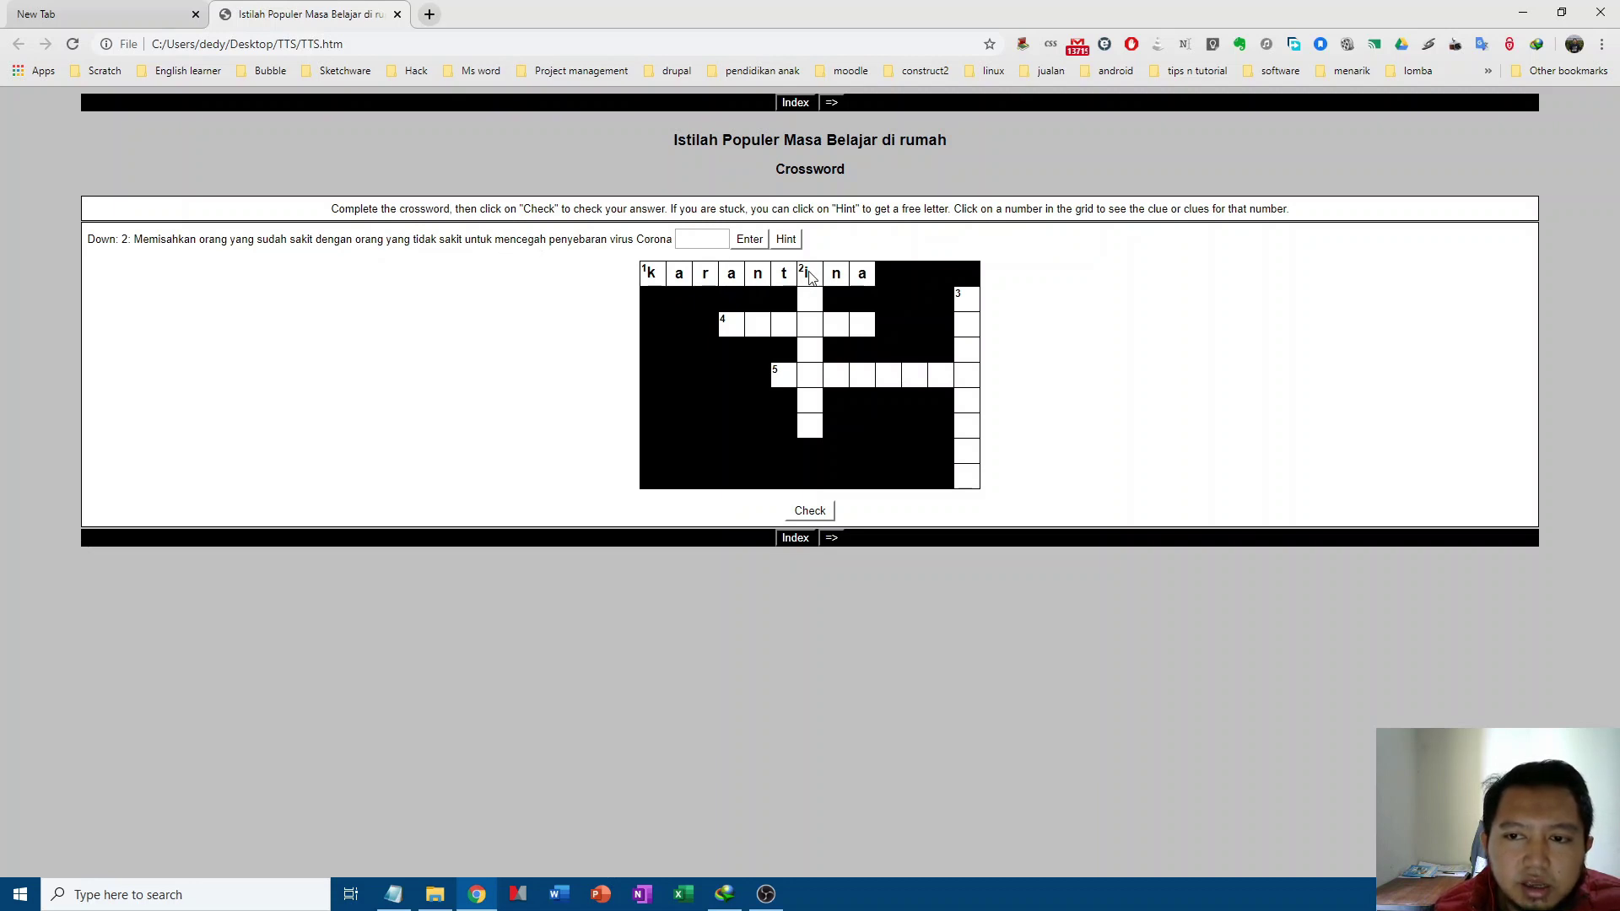
click(692, 241)
click(692, 241)
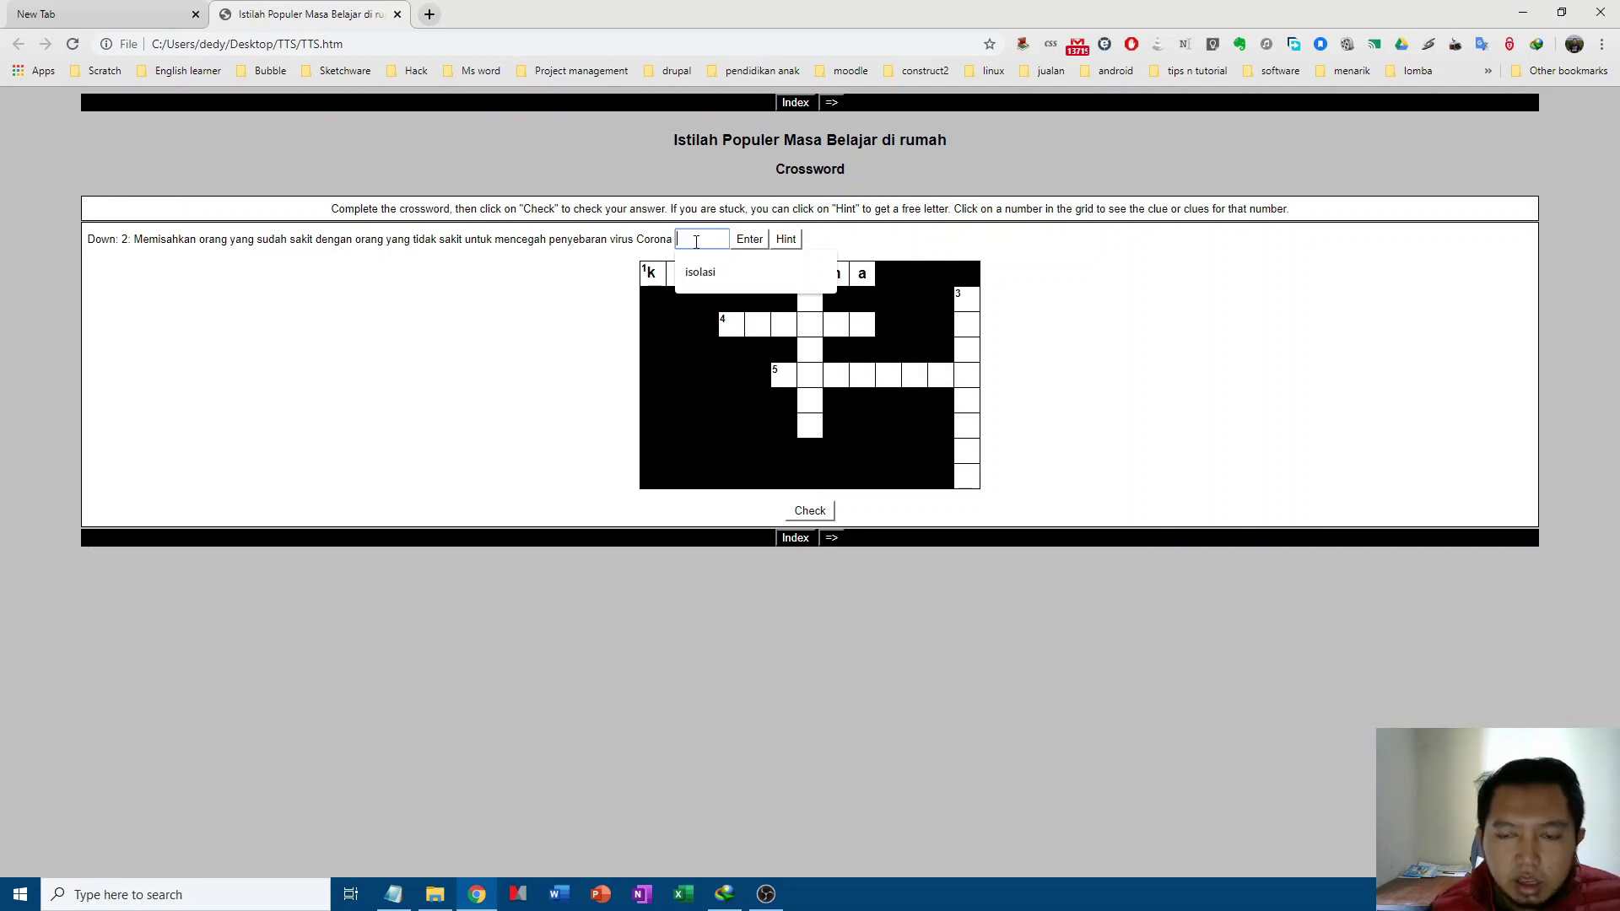
click(606, 270)
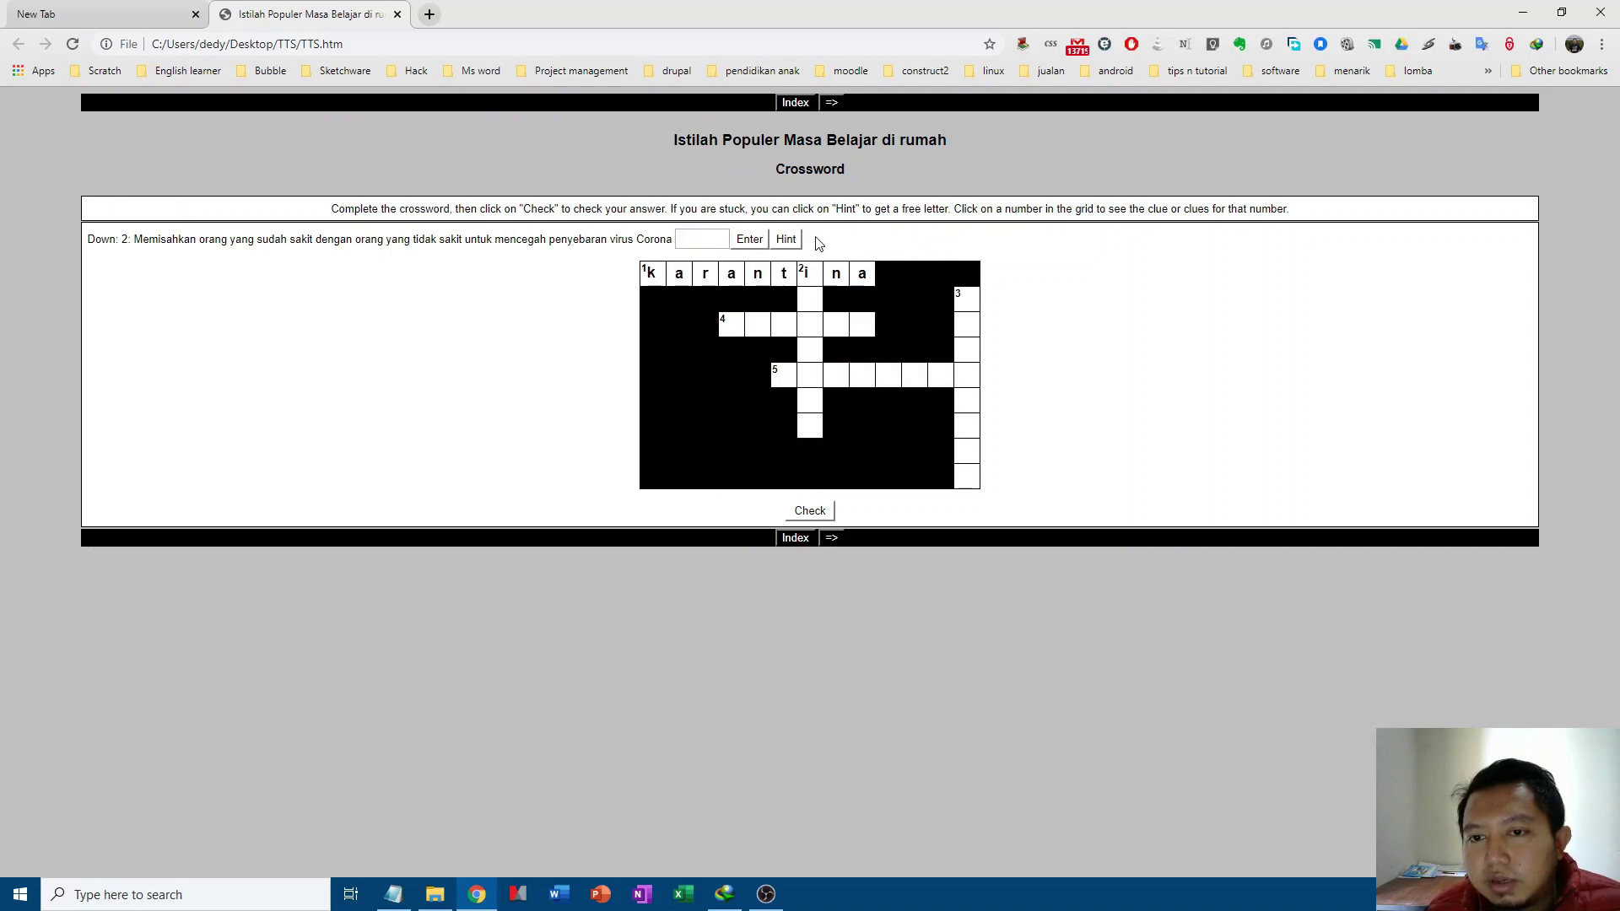
click(785, 240)
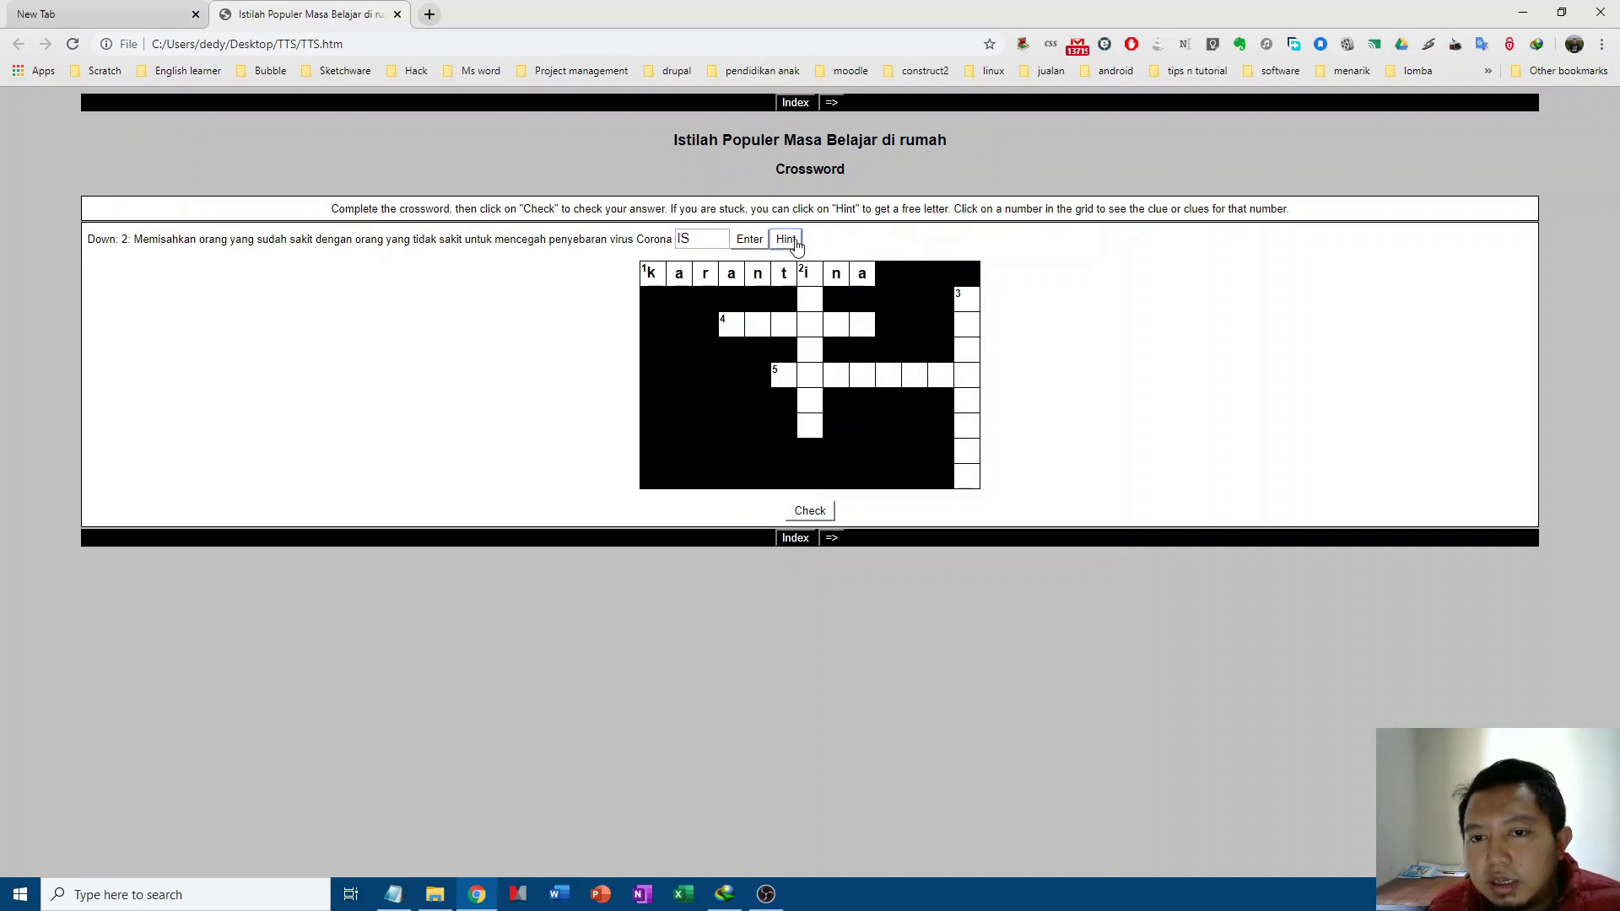
key(Return)
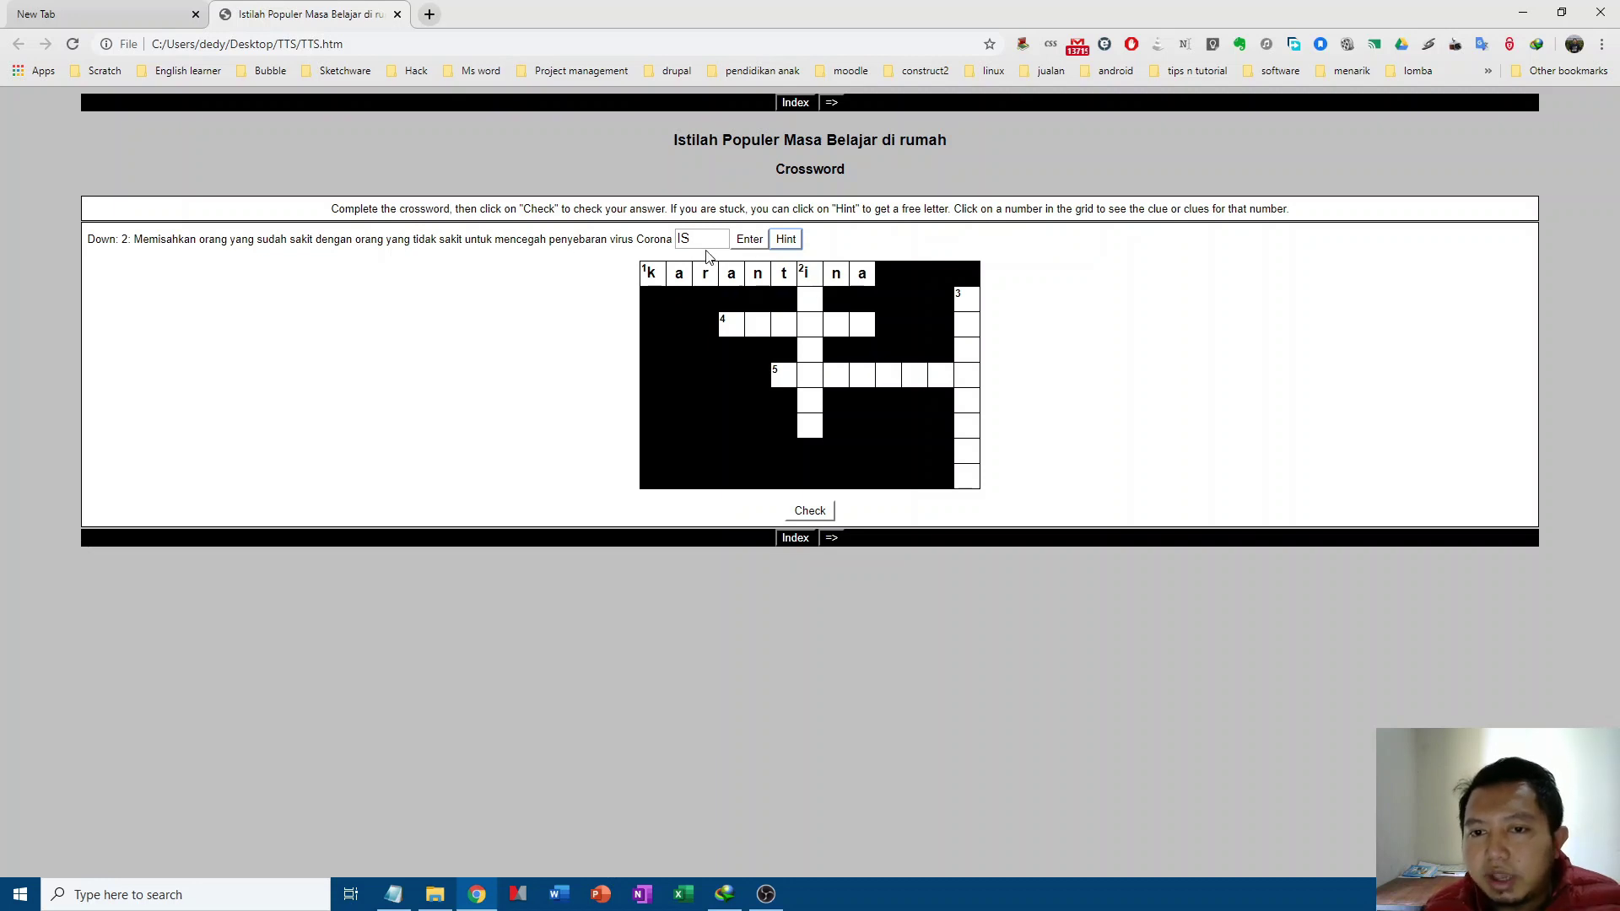
click(709, 241)
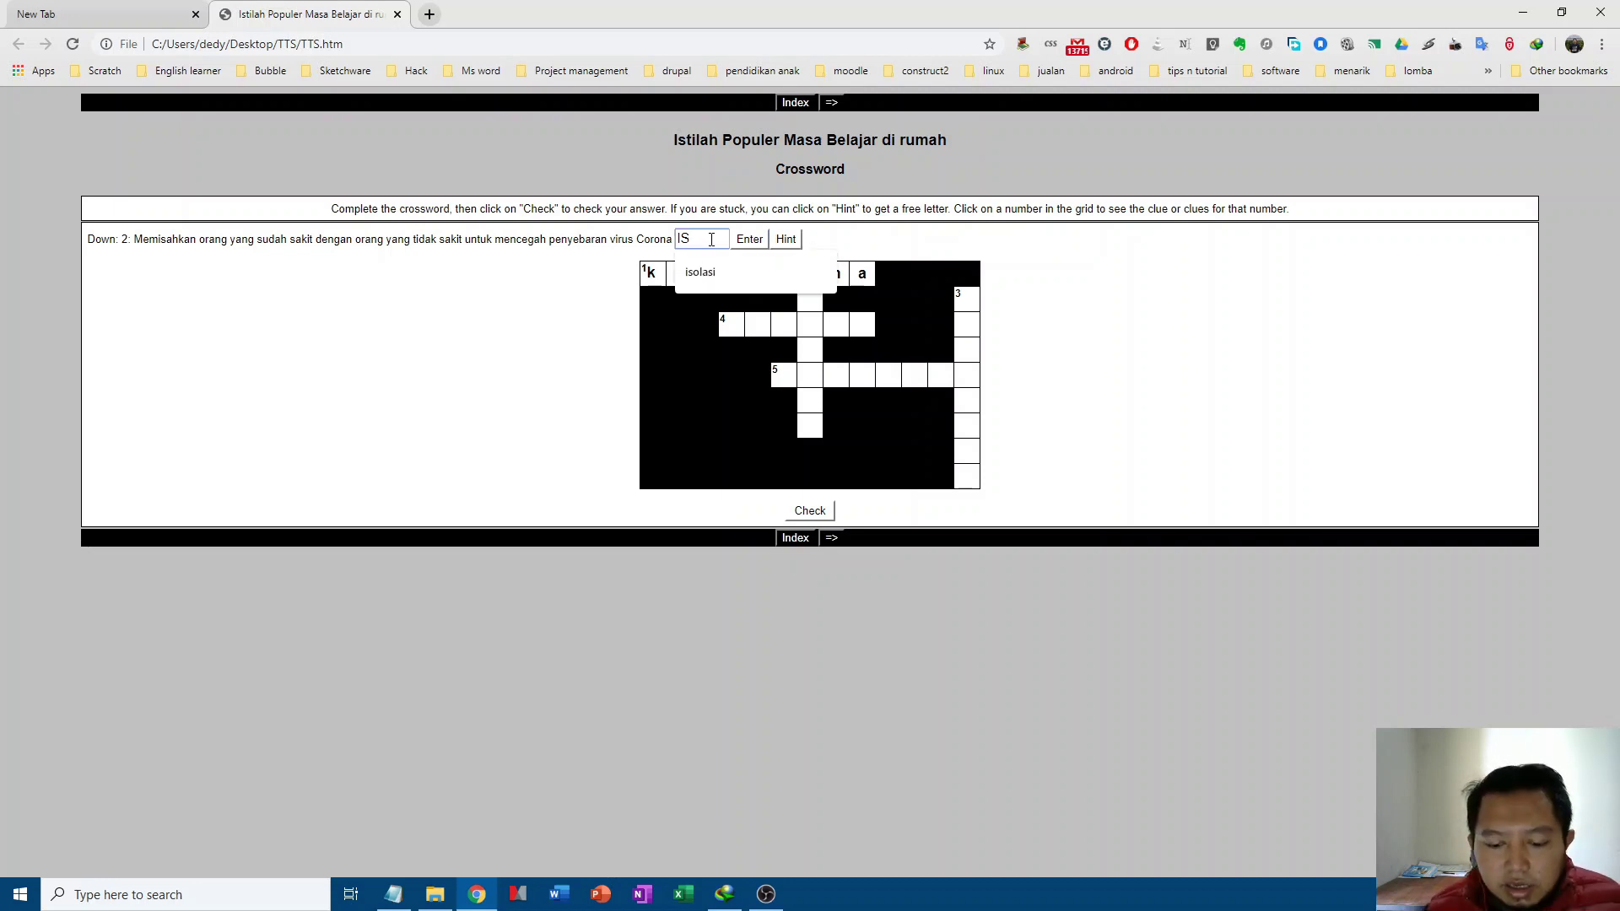
text(olasi)
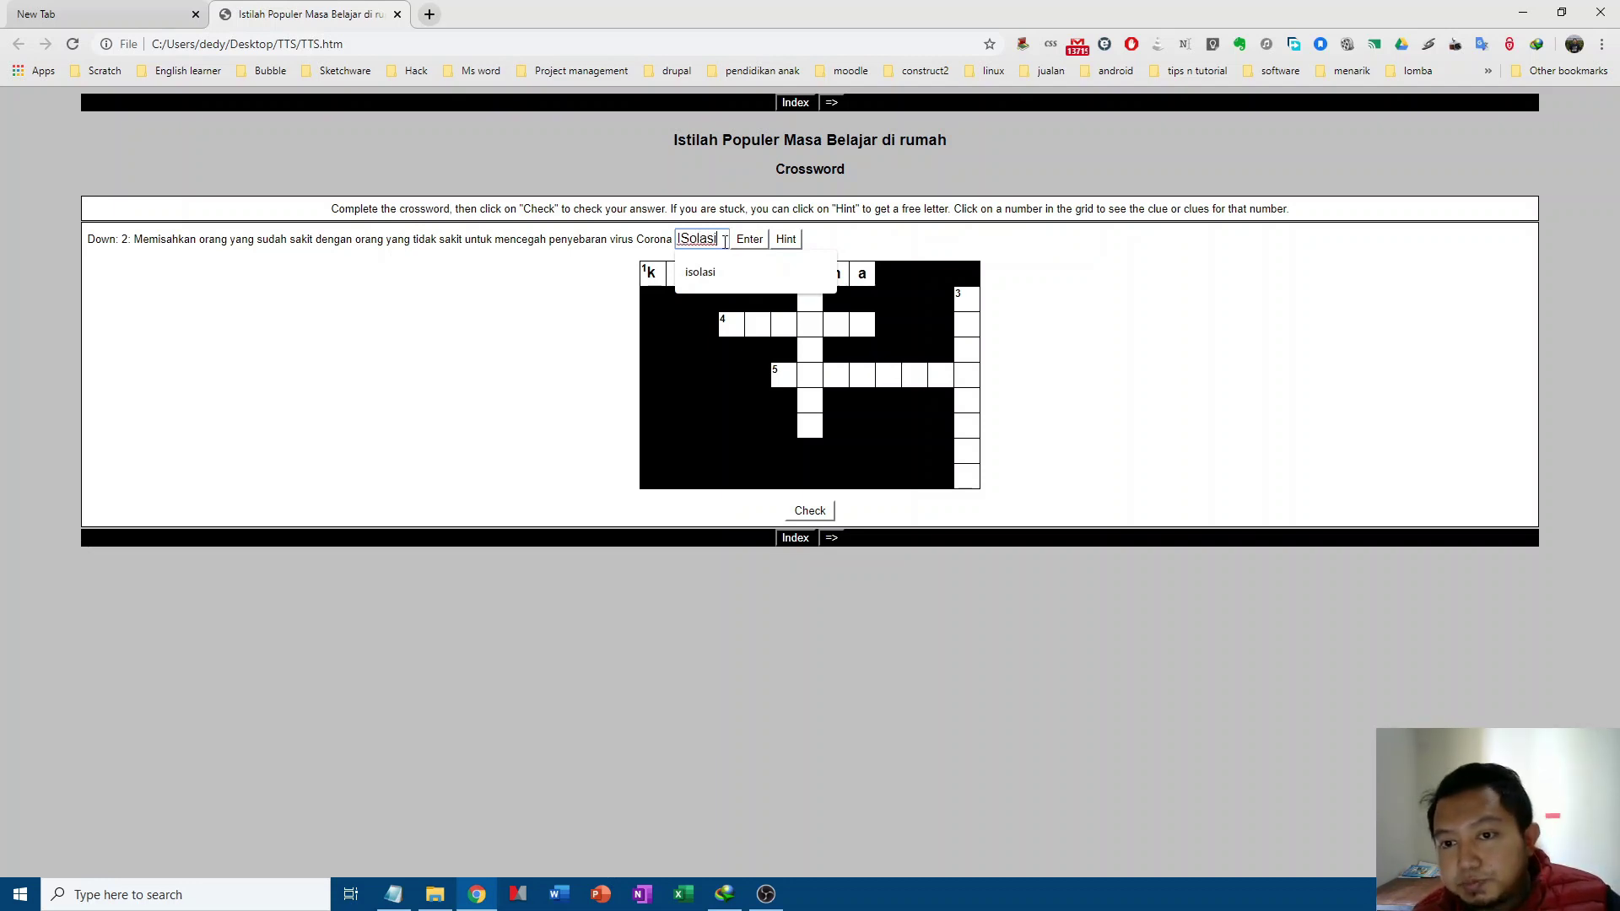
click(761, 244)
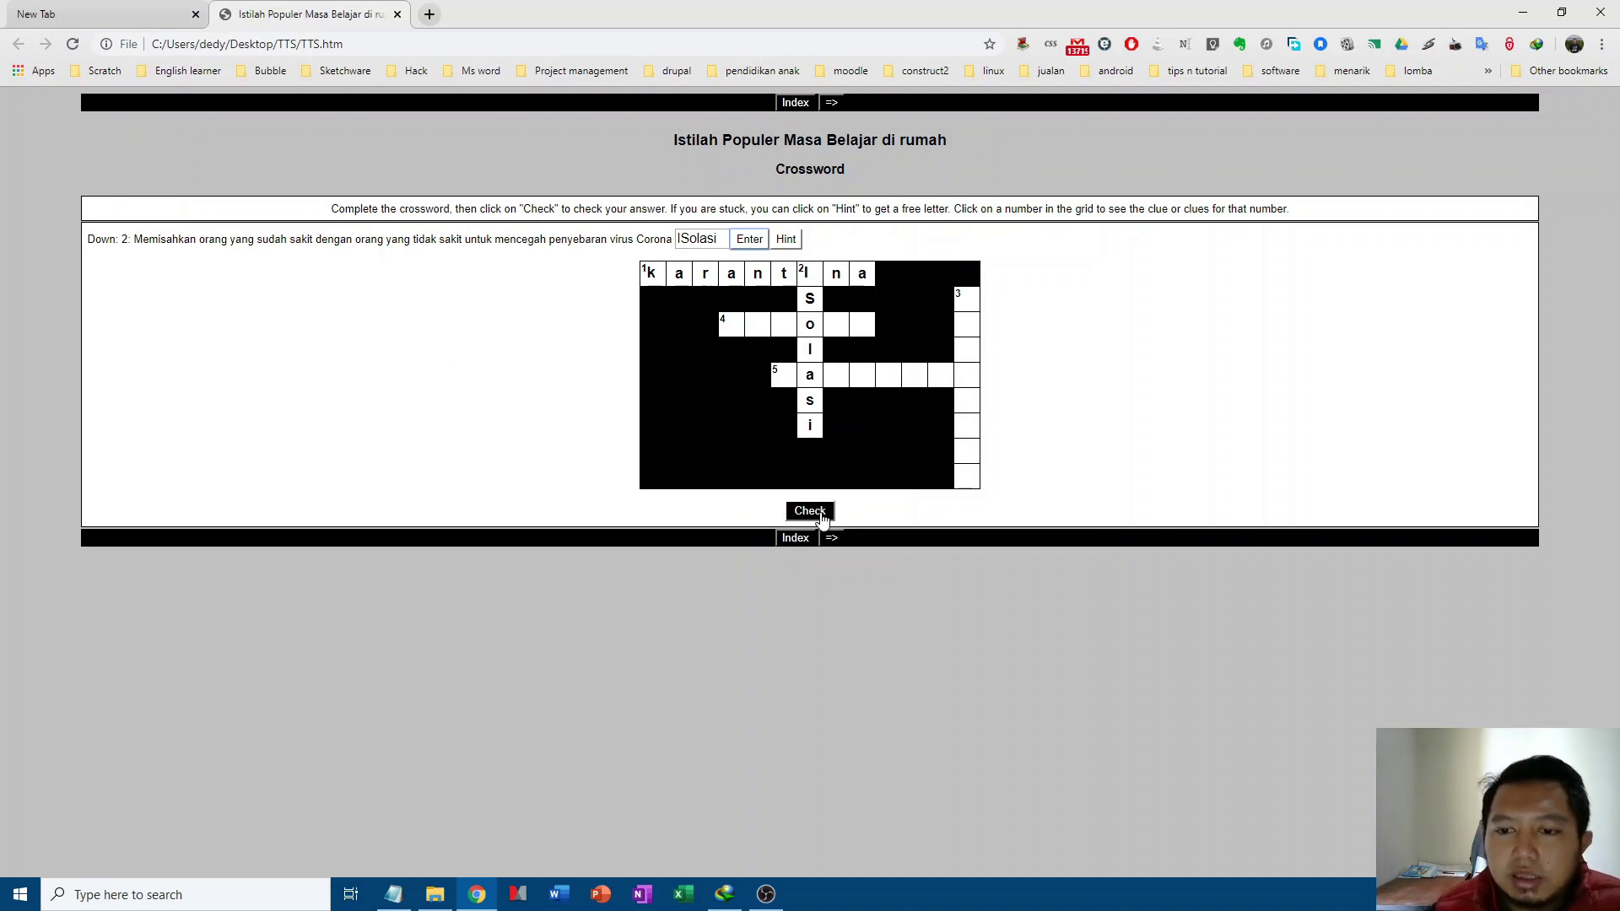
Step: Check the crossword answers, read the score feedback and dismiss it
click(824, 519)
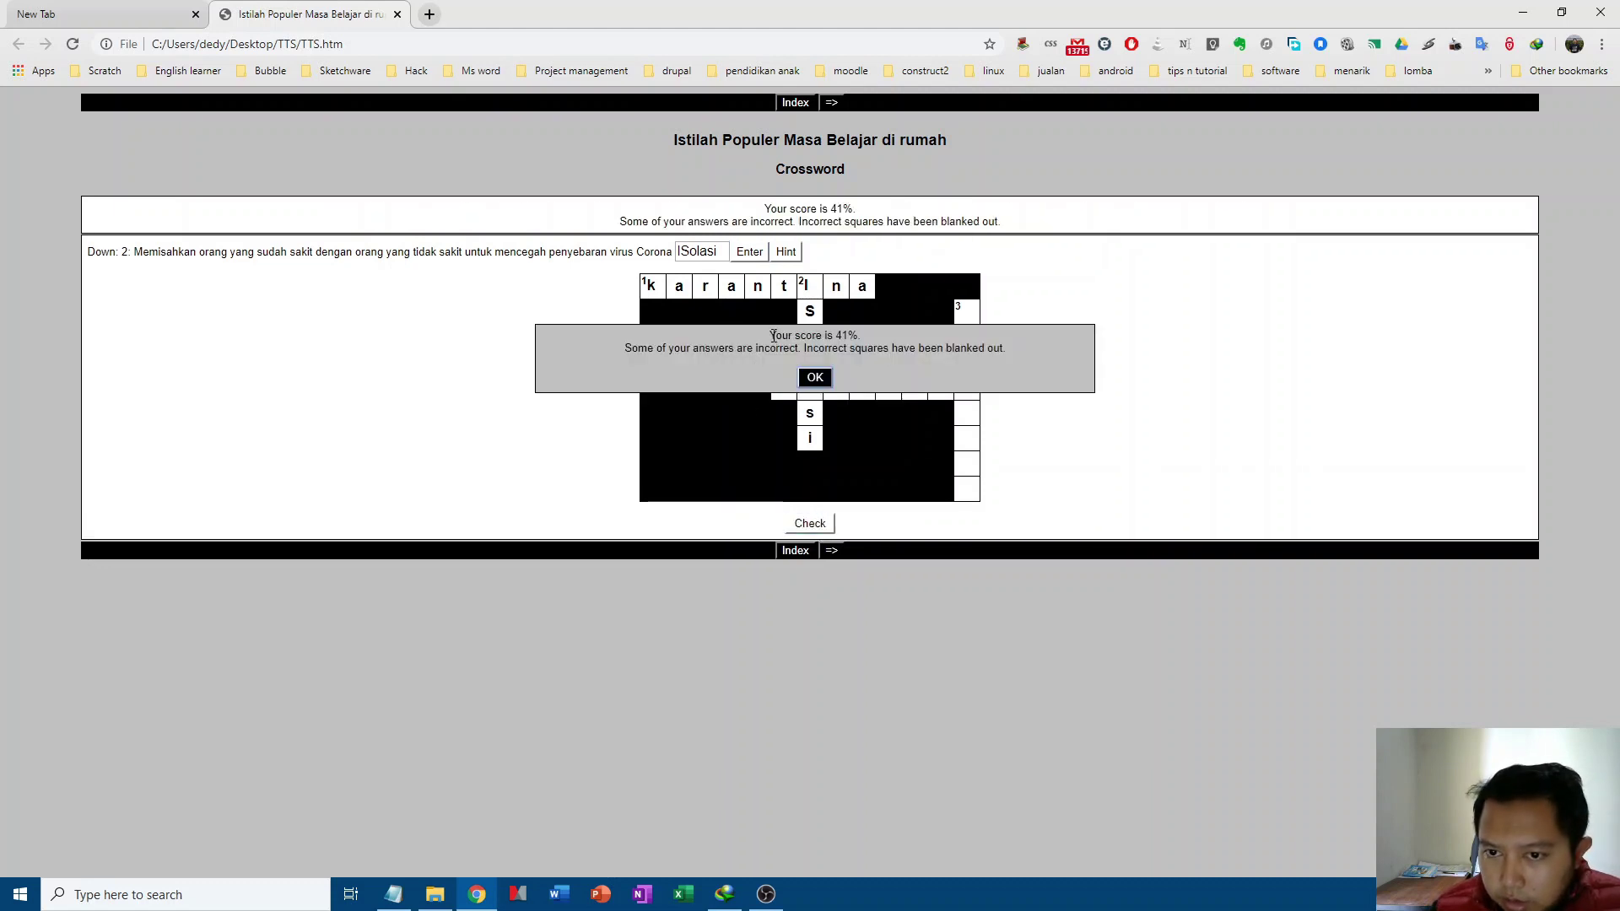
drag(770, 336, 863, 341)
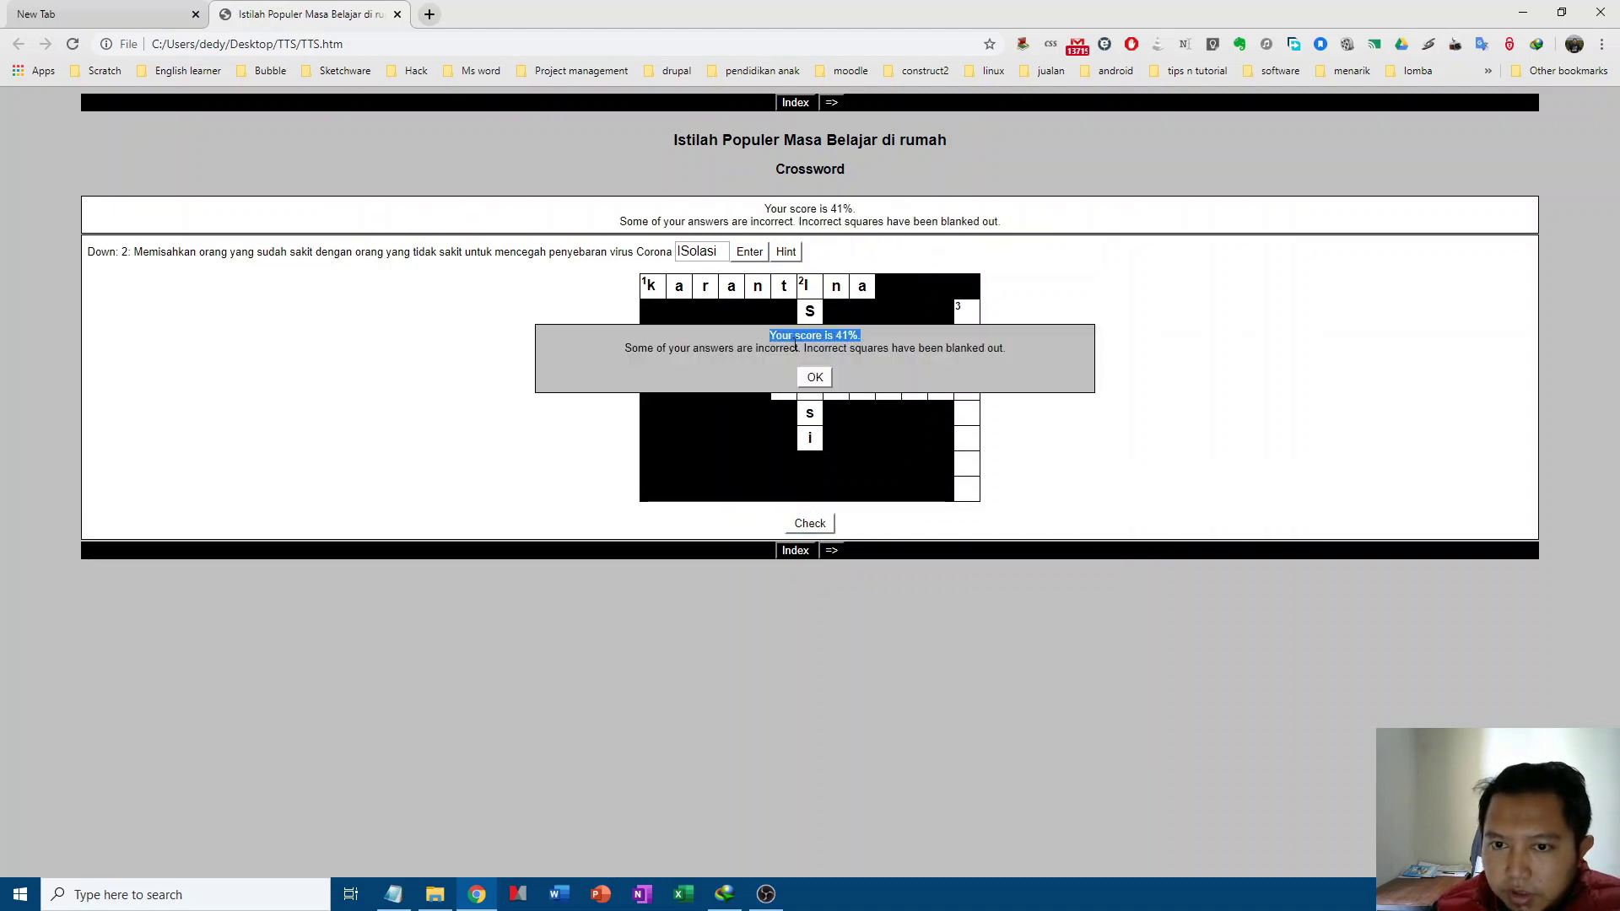
drag(625, 342, 875, 354)
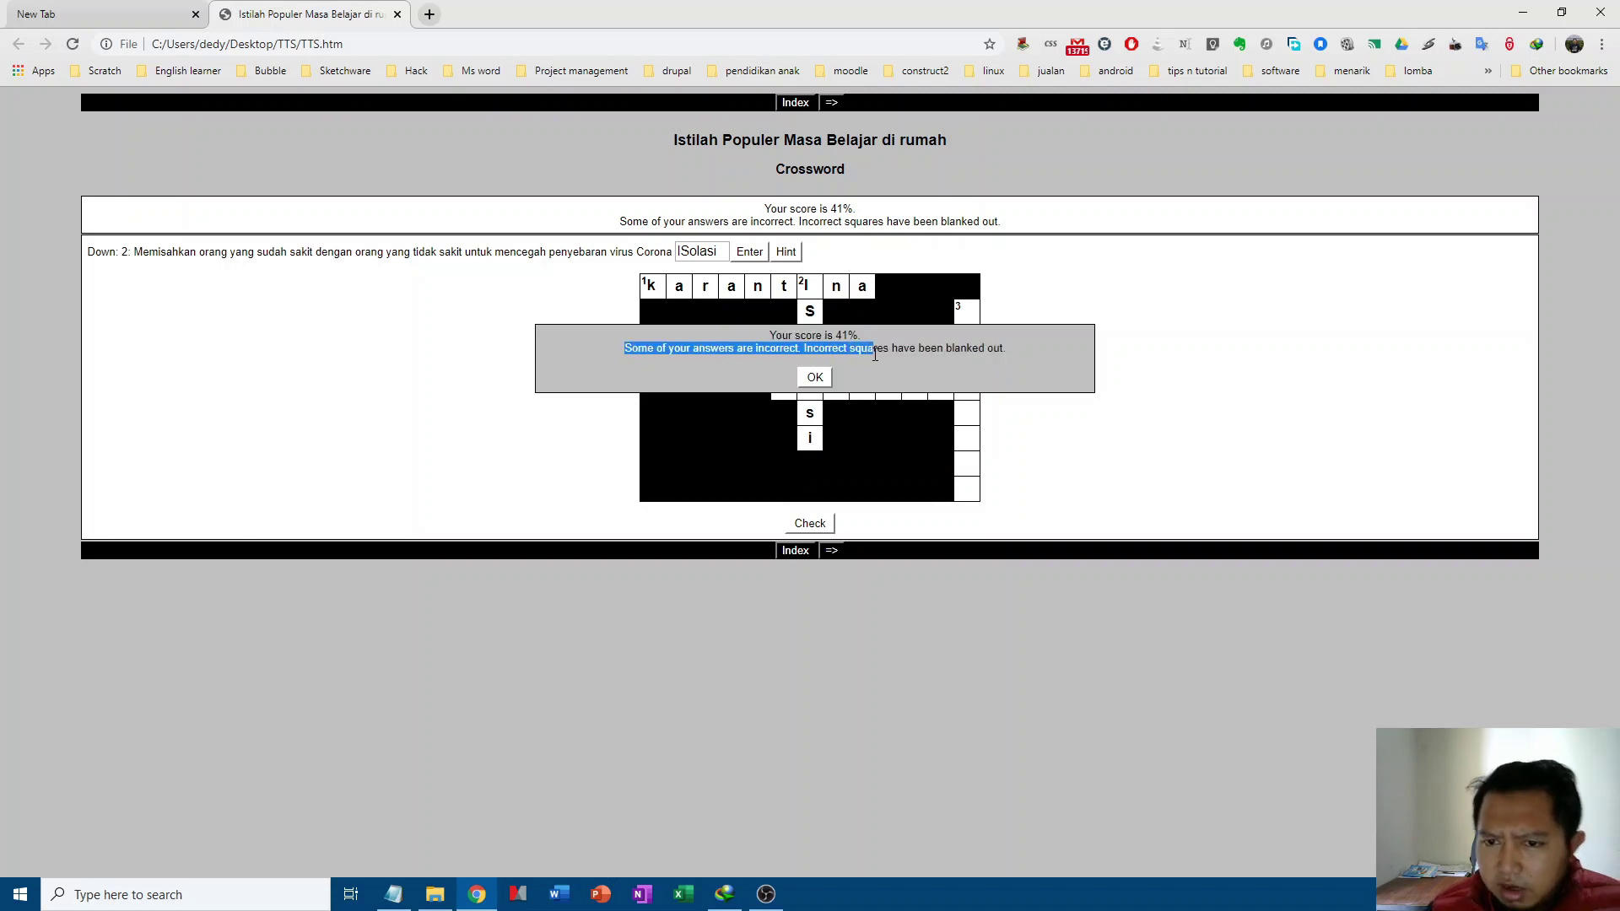
click(875, 355)
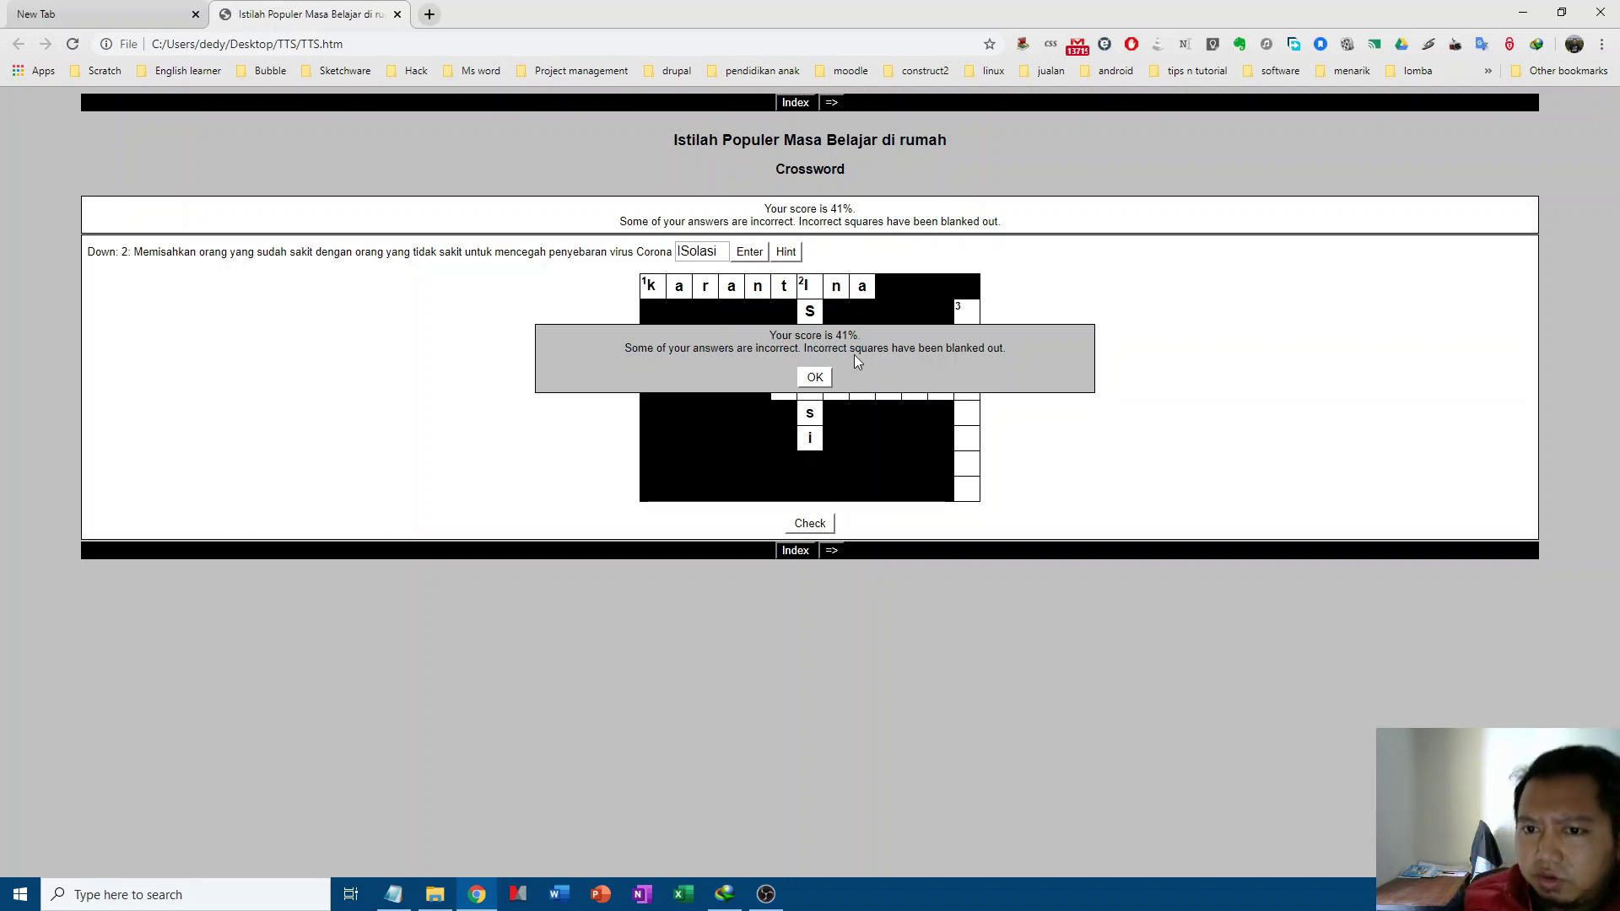
click(817, 378)
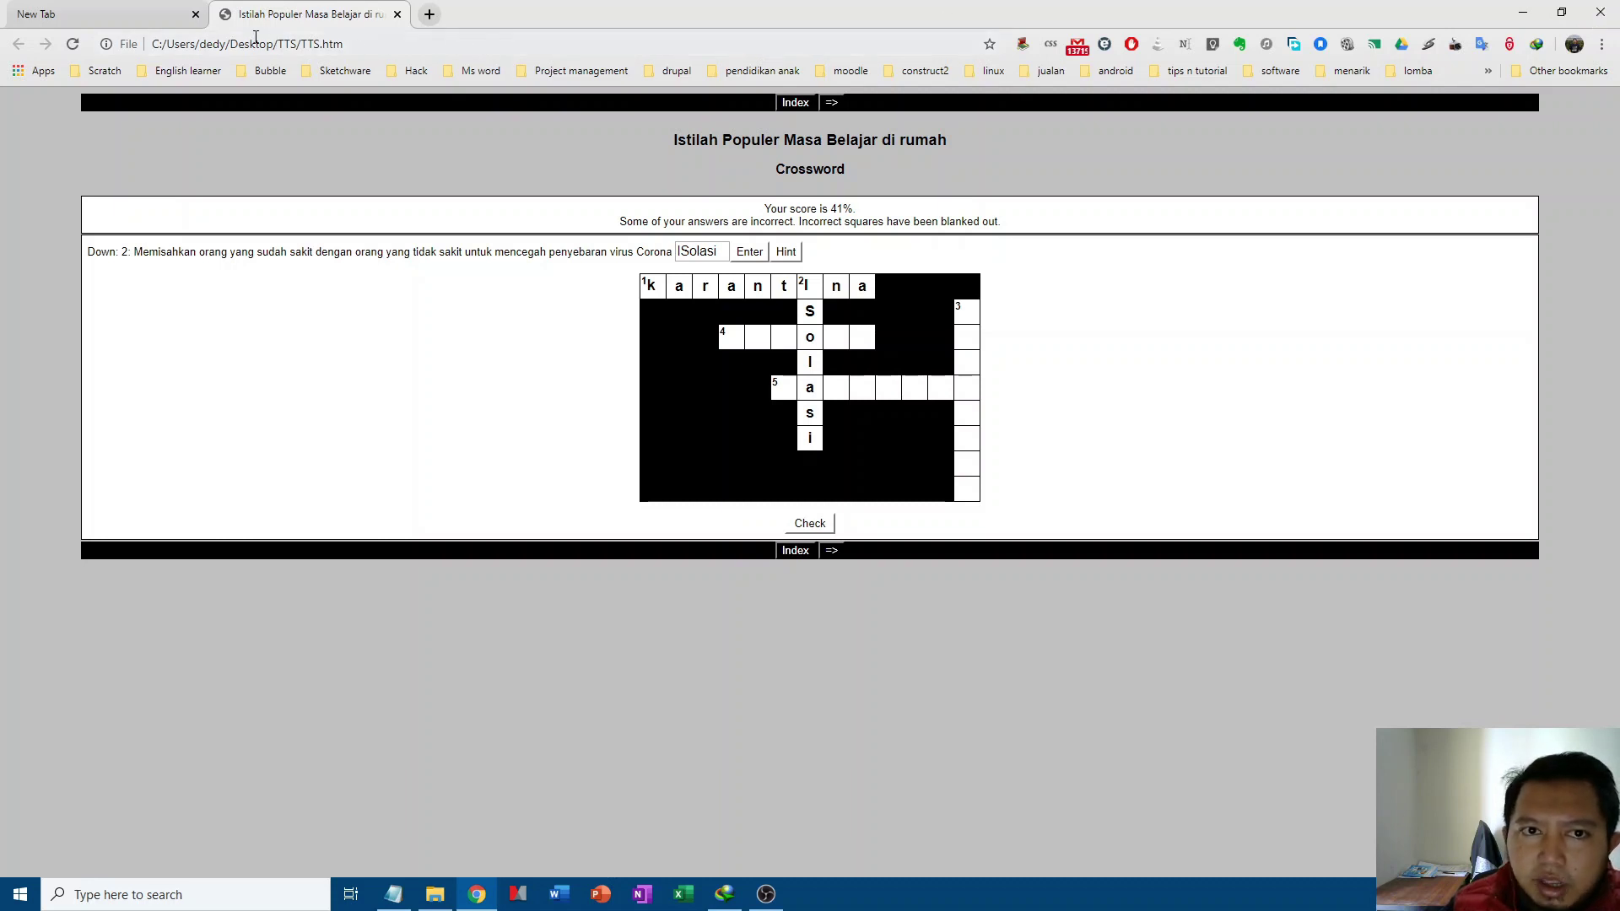
Step: Search Google for "hot potatoes" in a new tab and go to the Downloads section of the Hot Potatoes Home Page
click(430, 15)
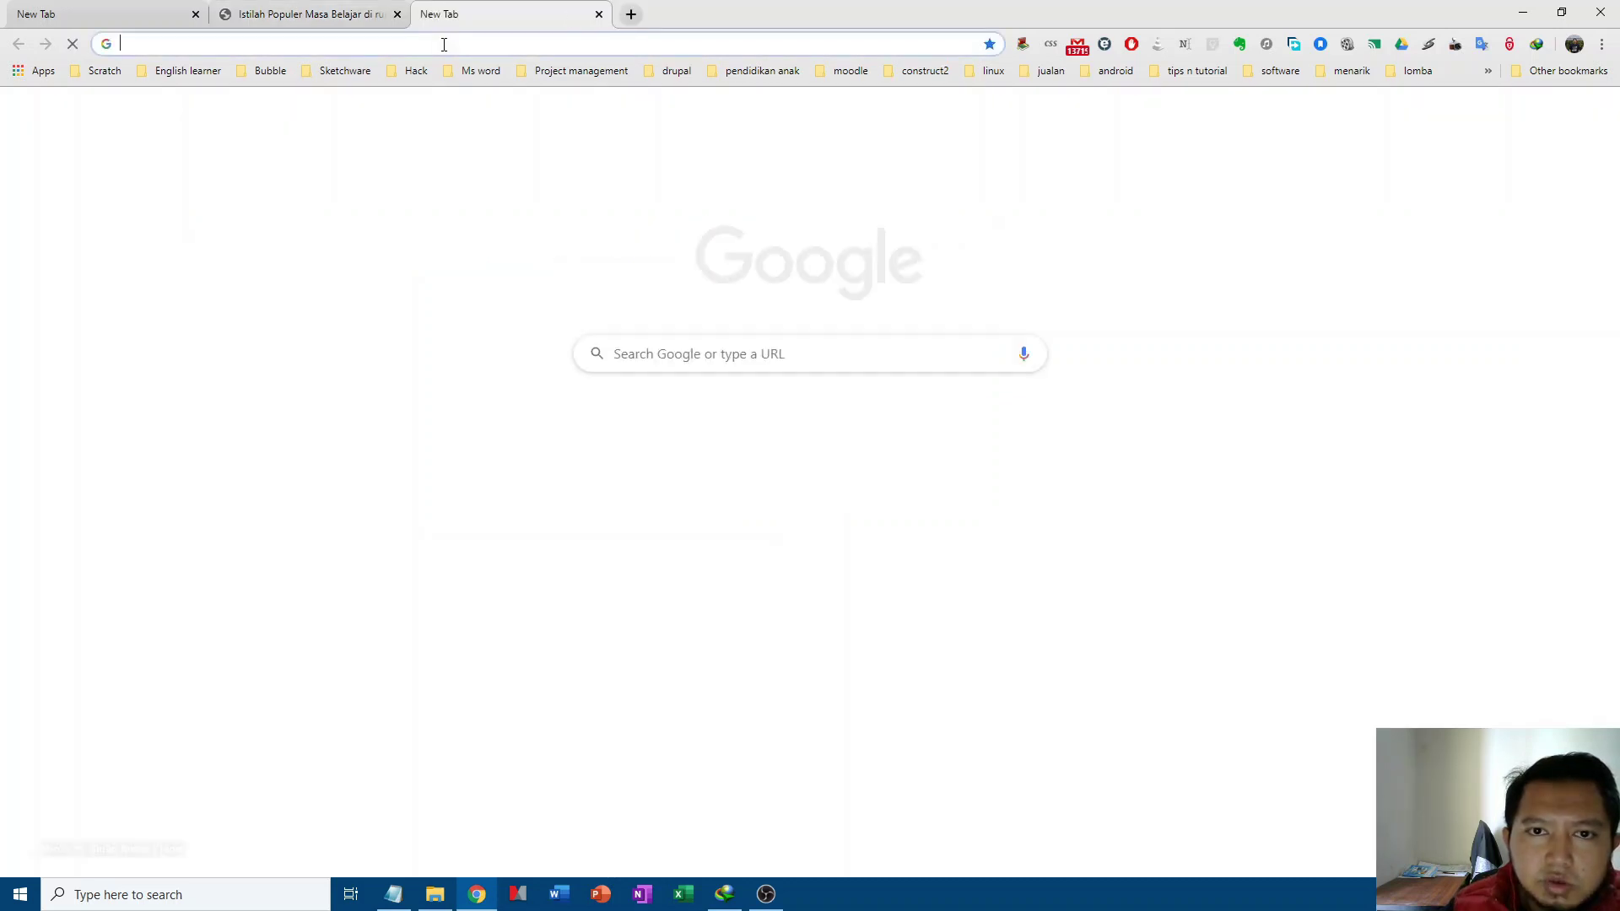
text(hot)
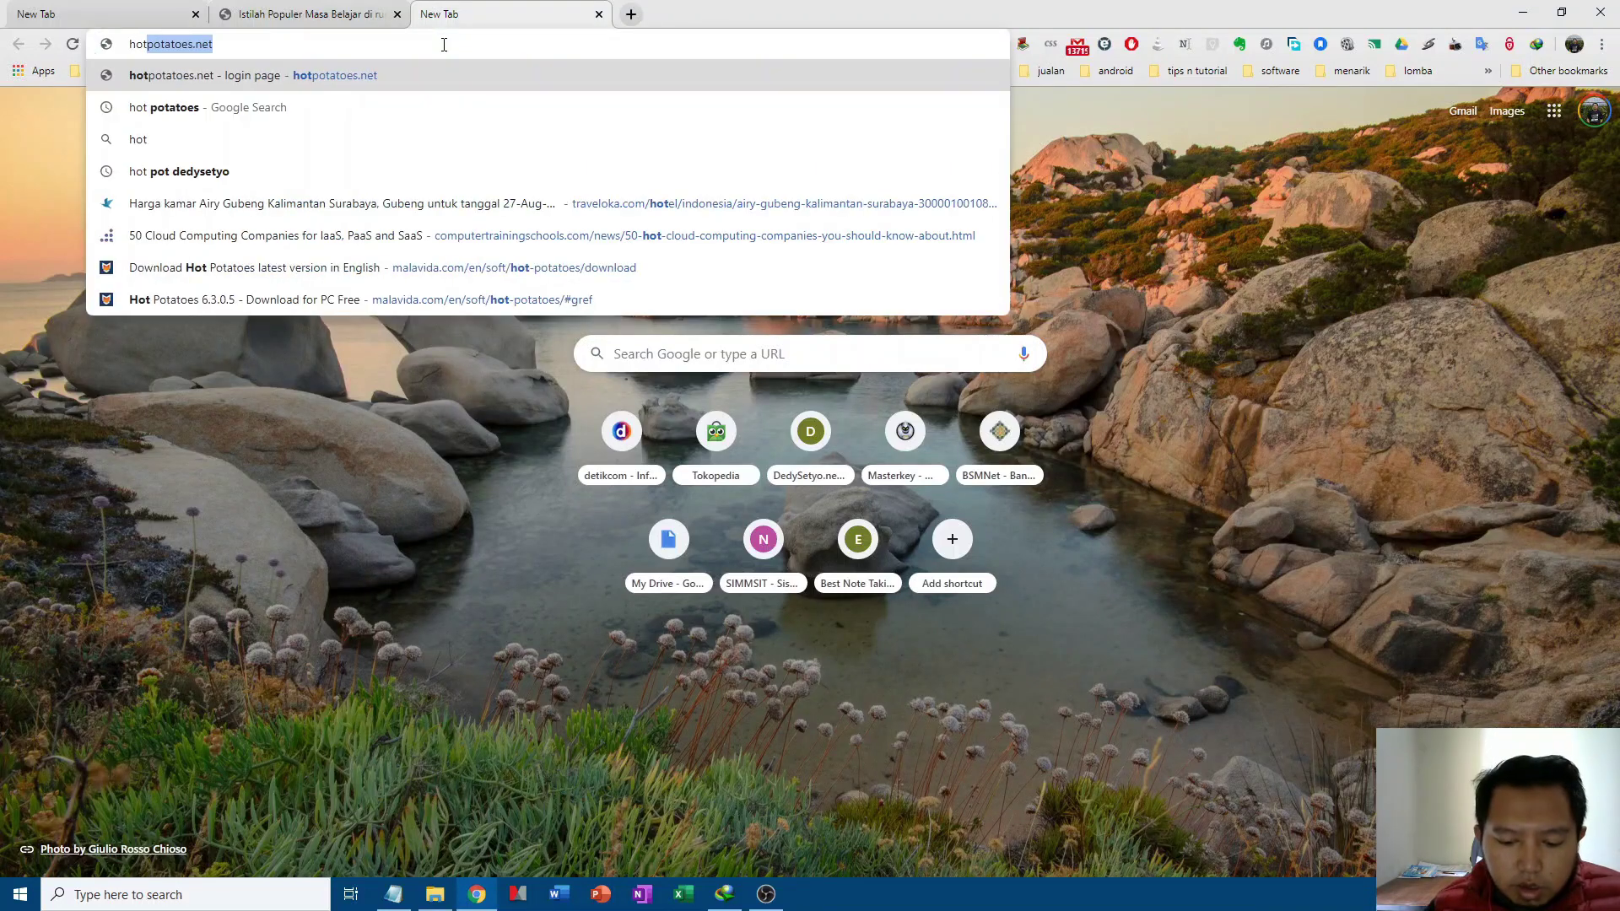
text( potatoes)
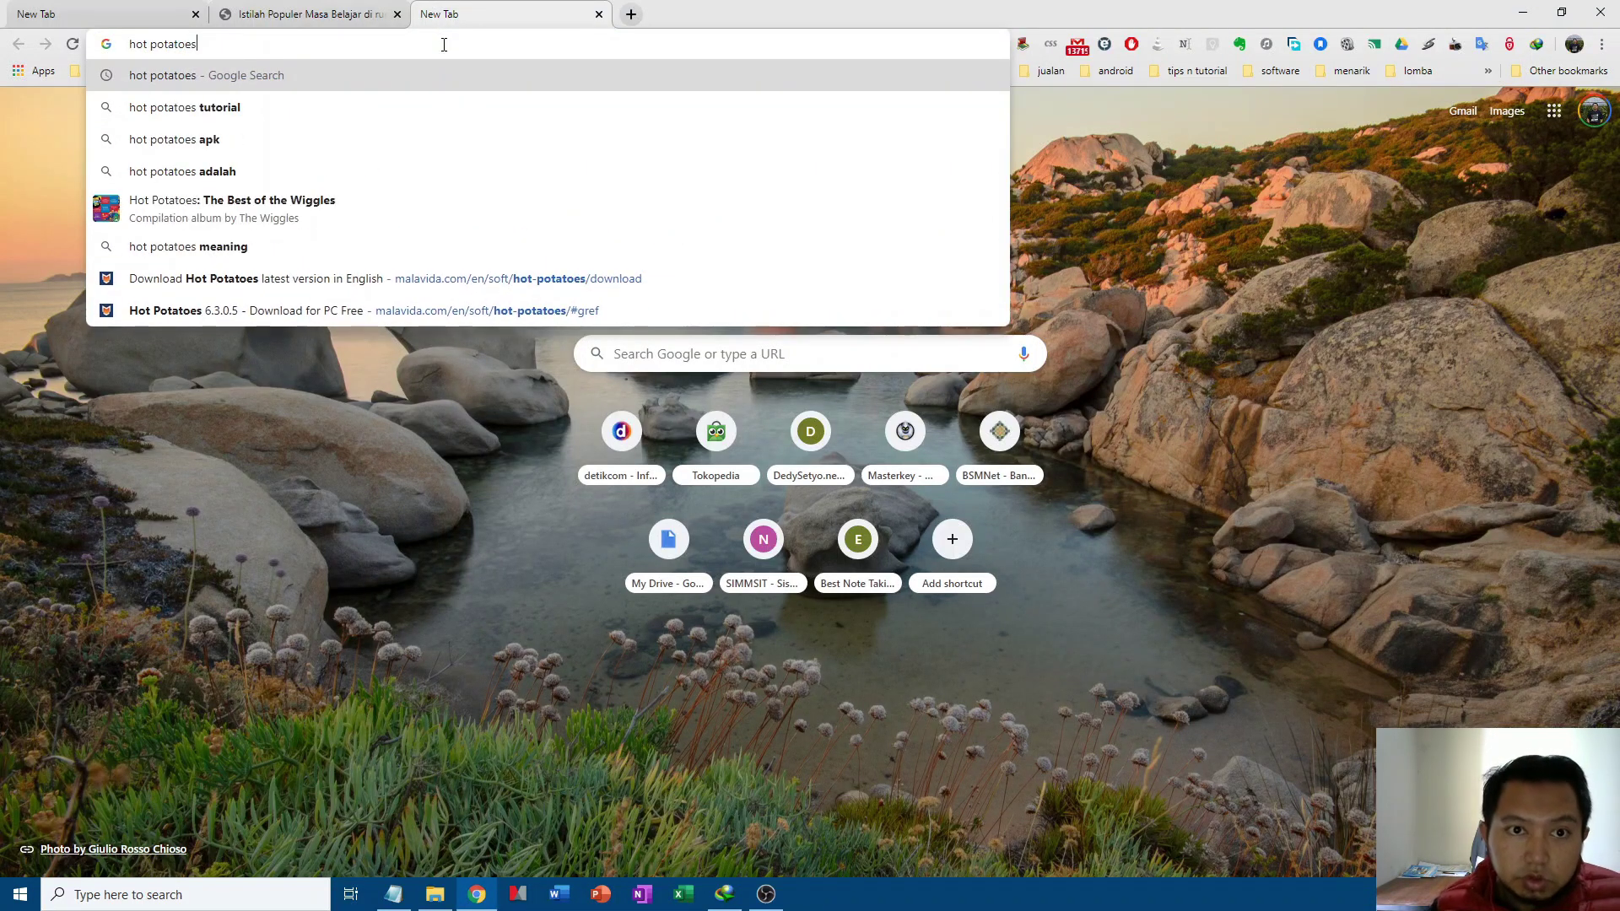
key(Return)
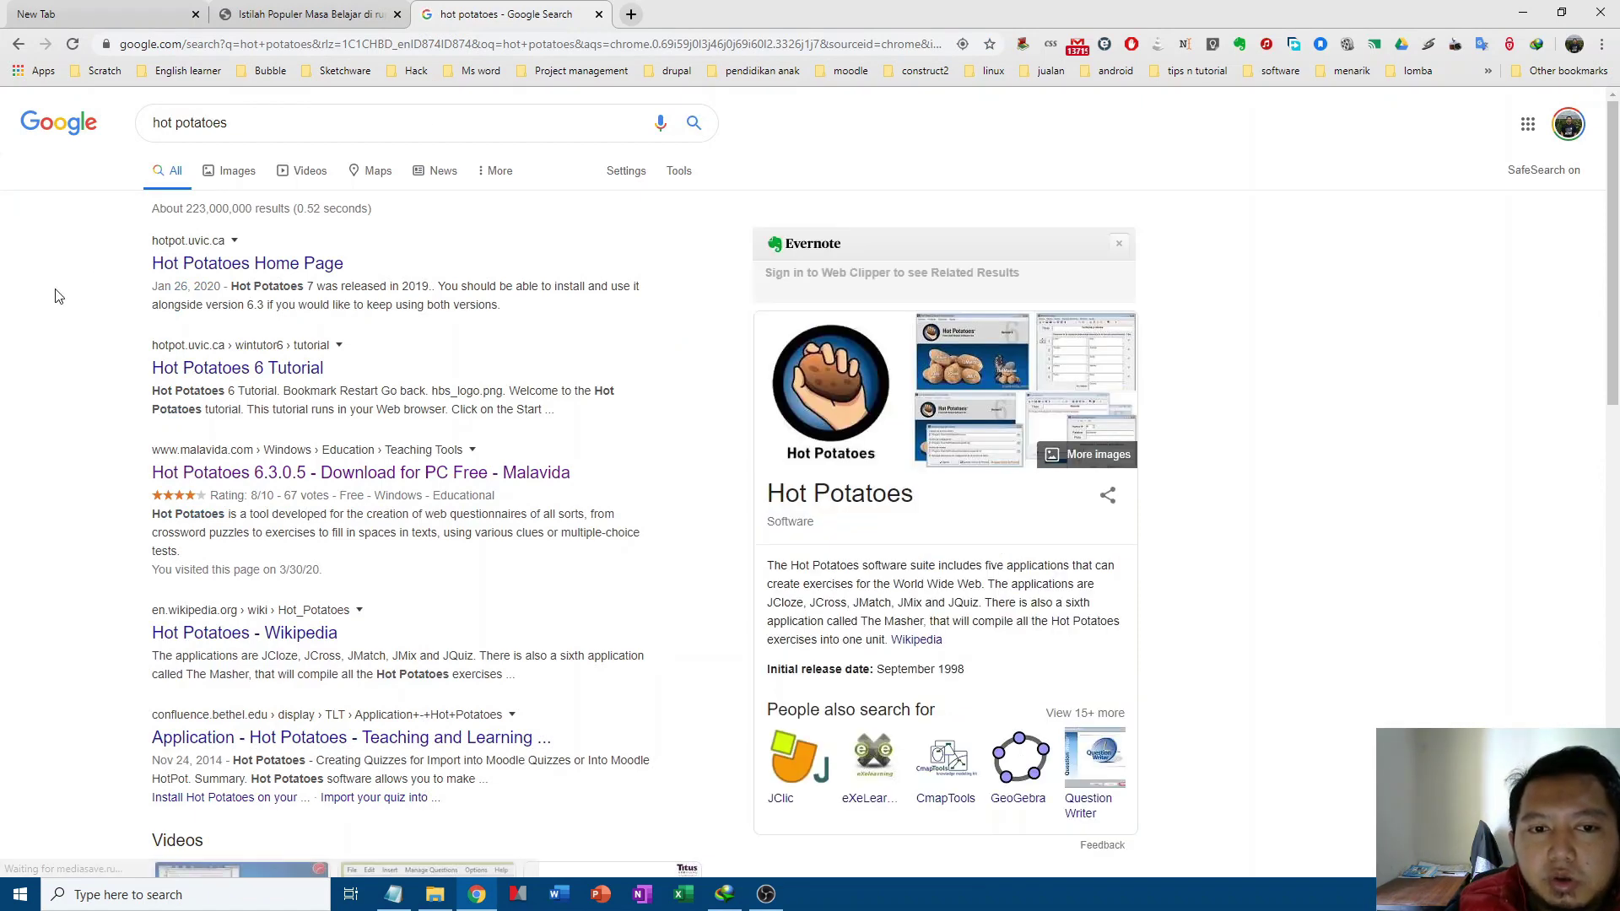
click(194, 265)
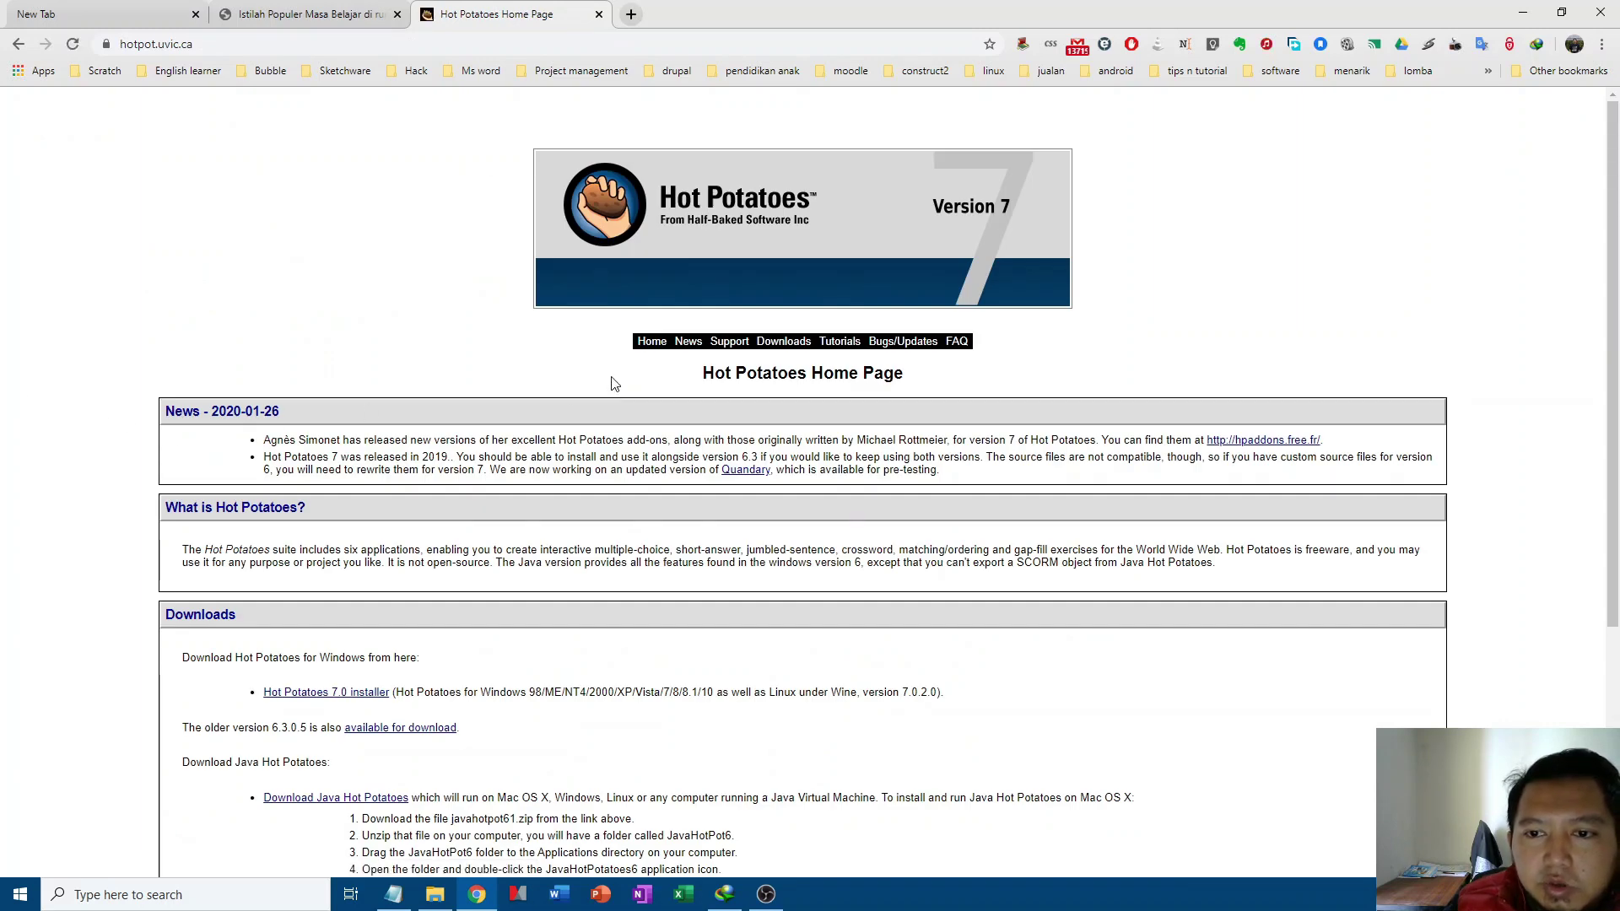
click(782, 343)
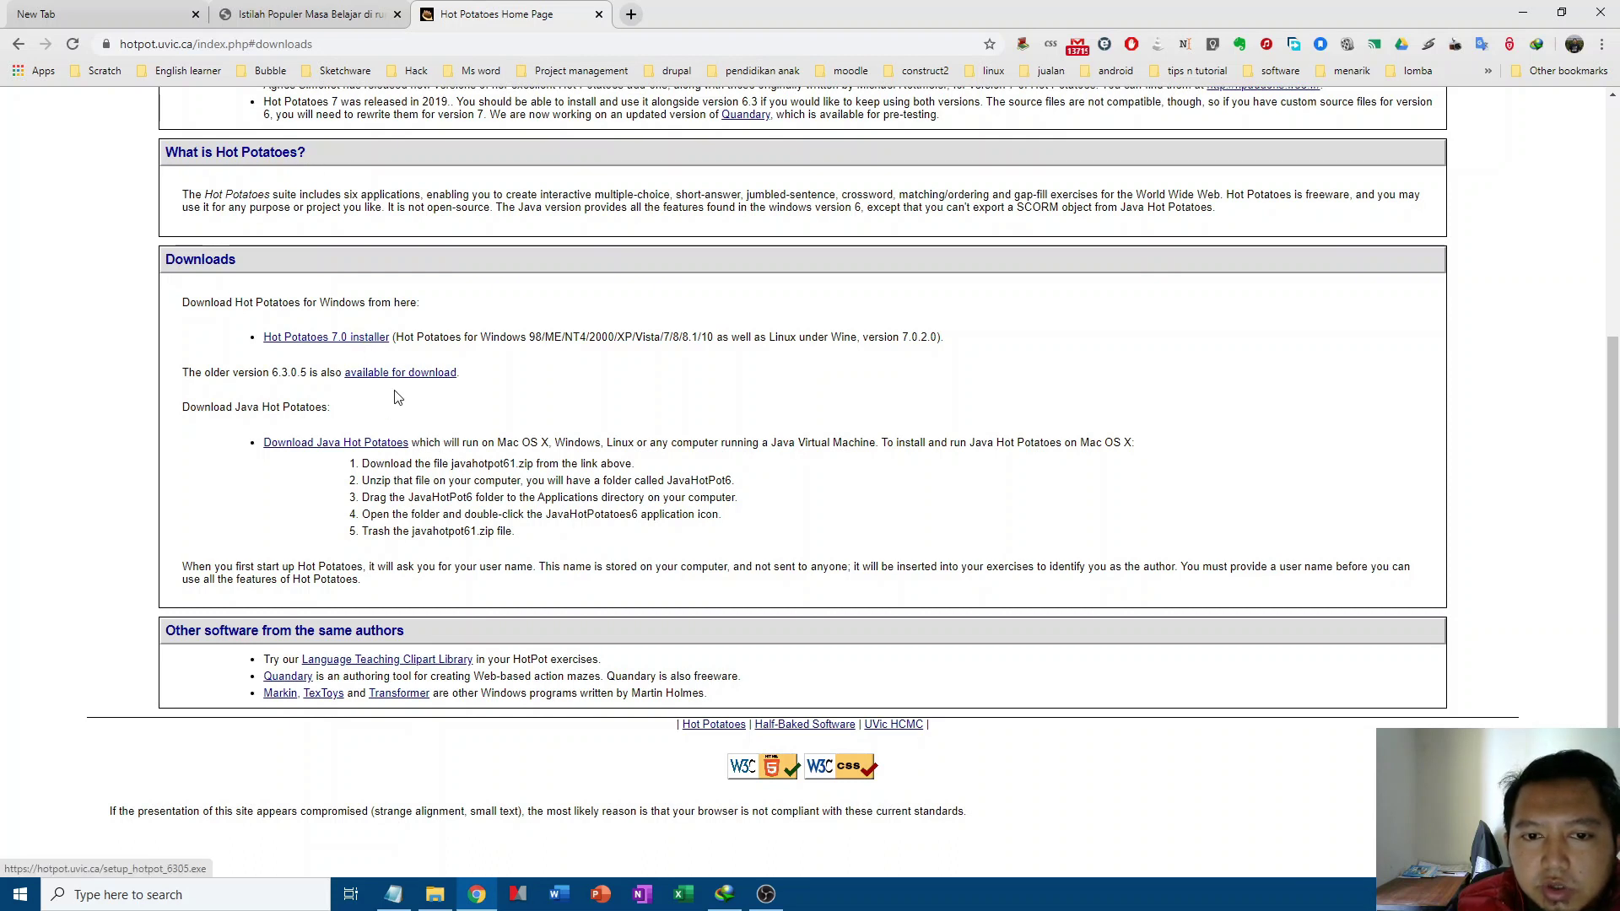
Step: Start downloading the Hot Potatoes 7.0 installer, setup_hotpot_7020.exe, to the Programs download folder and pause the download
click(318, 343)
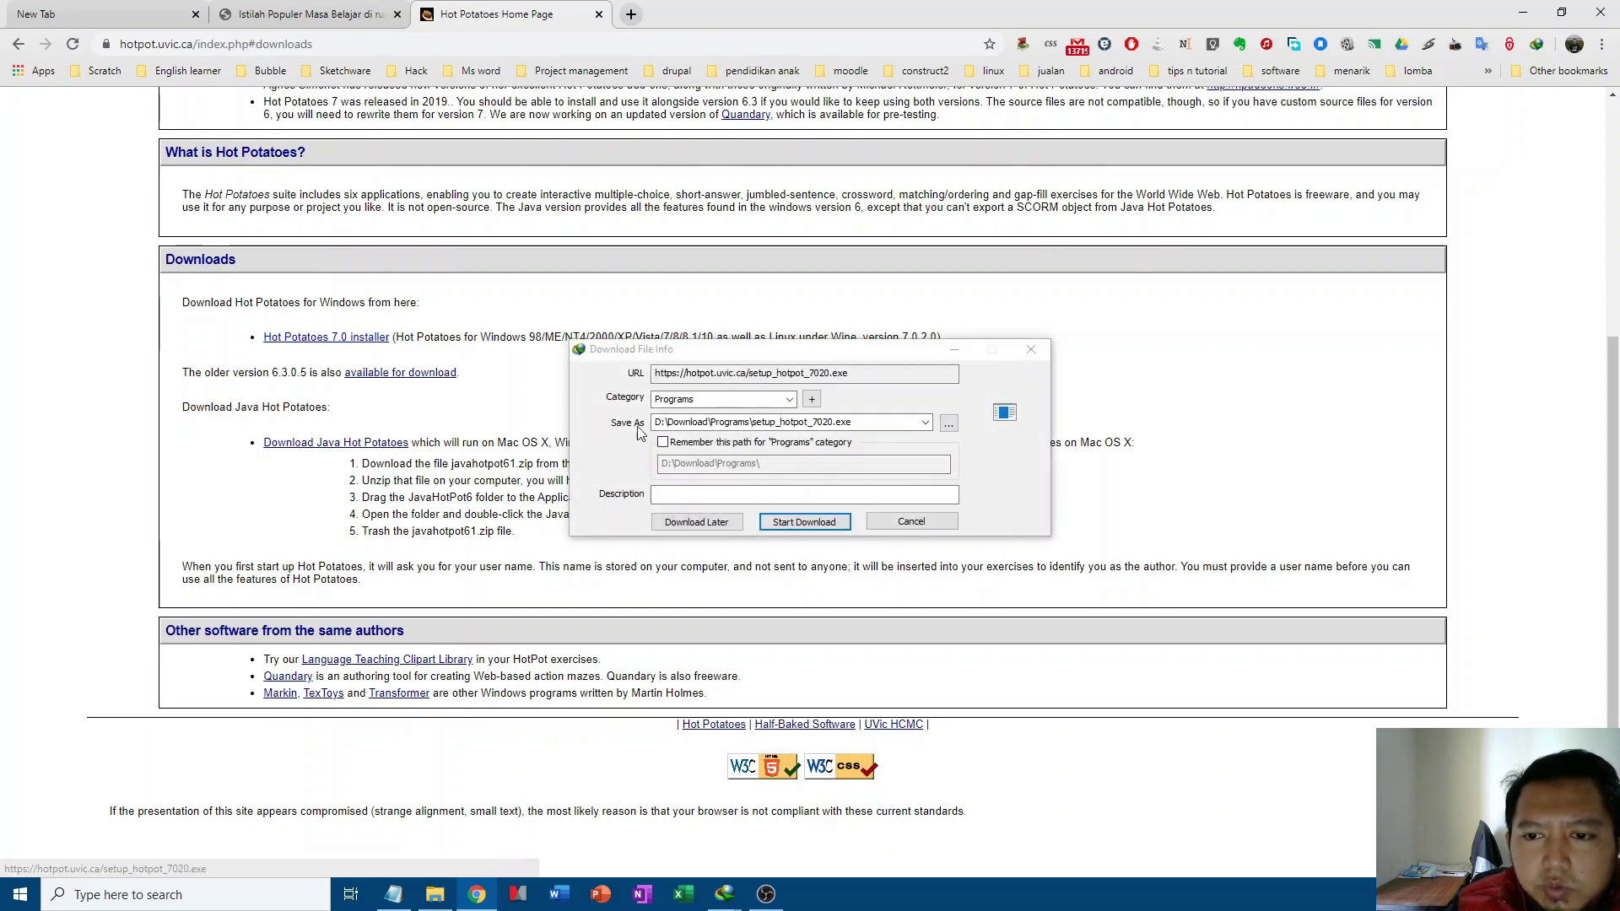
click(789, 523)
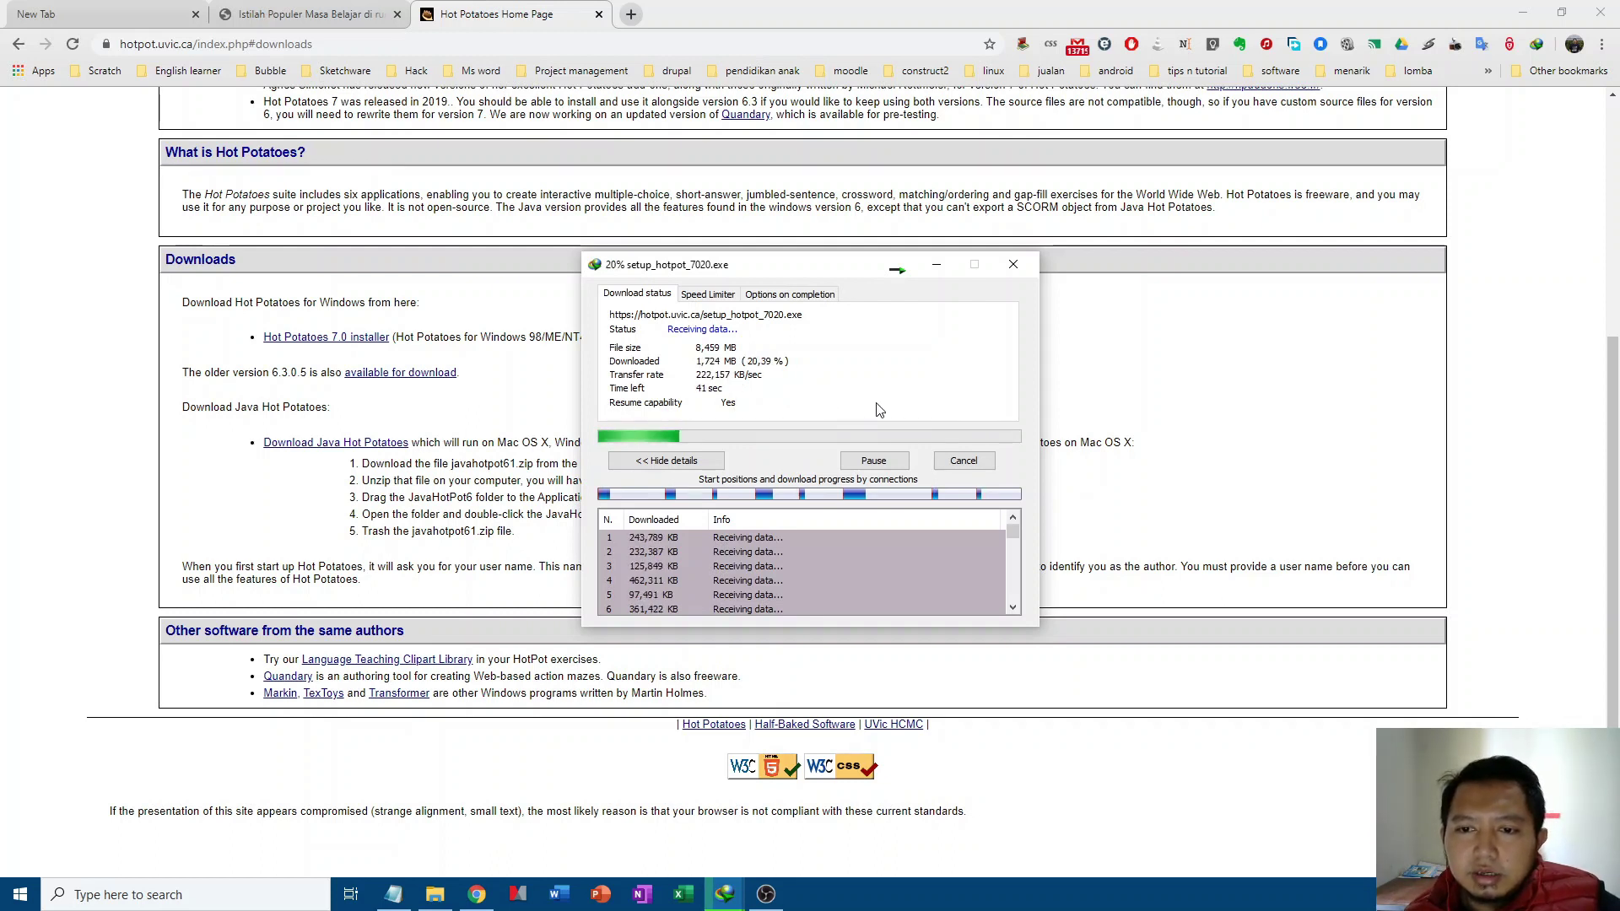
click(874, 461)
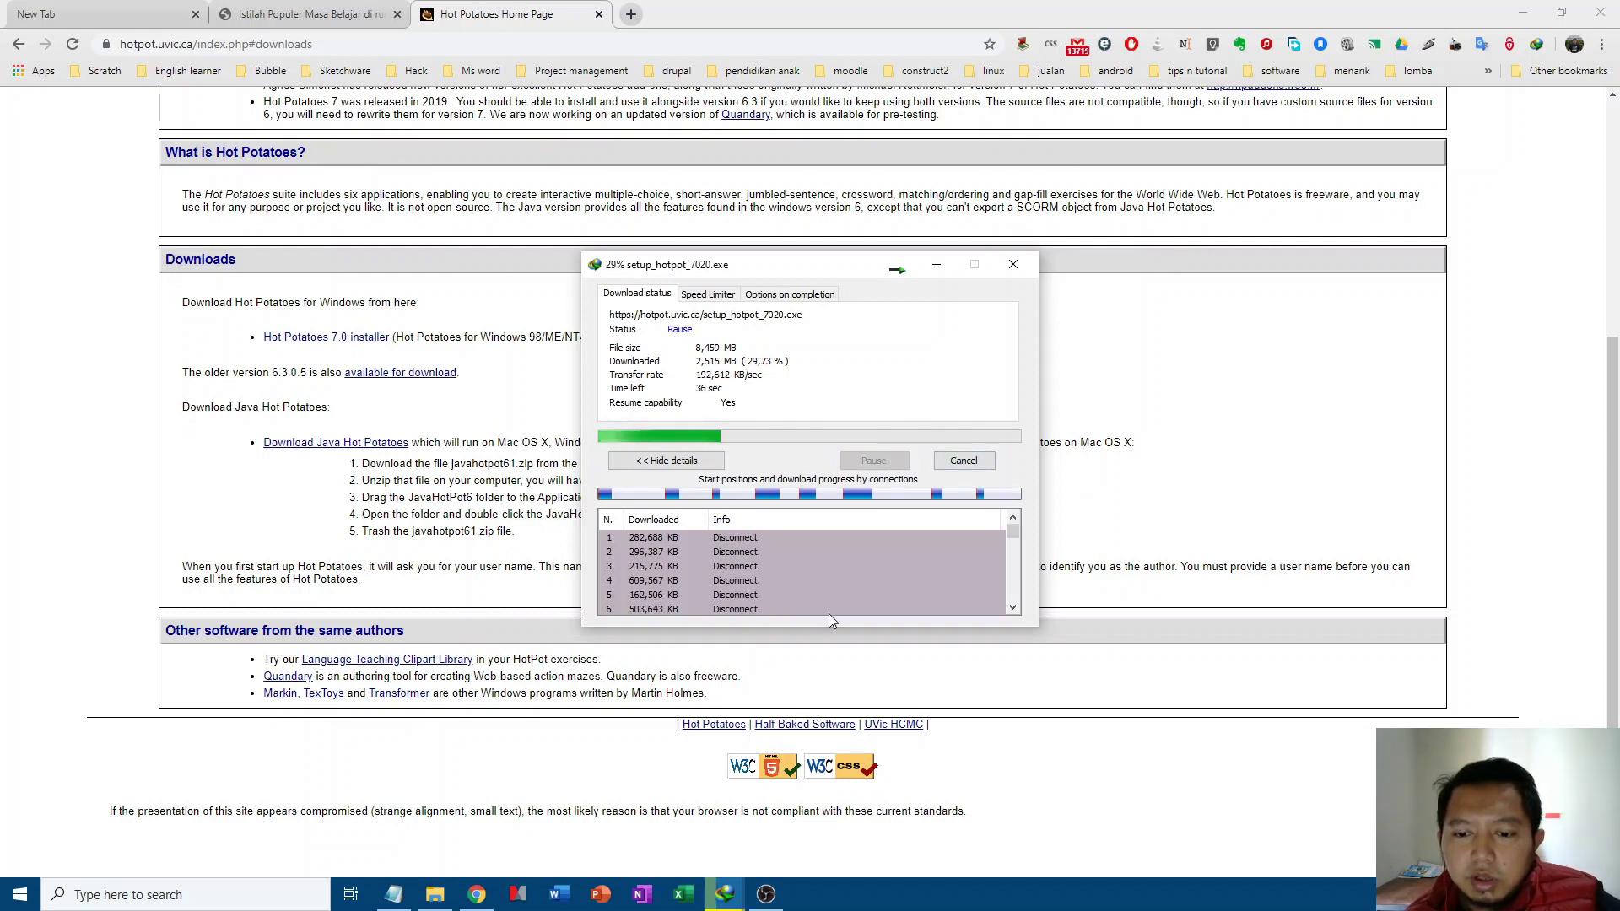
Step: Switch to Internet Download Manager and run the completed setup_hotpot_6305.exe installer with English as the setup language
click(726, 897)
click(658, 814)
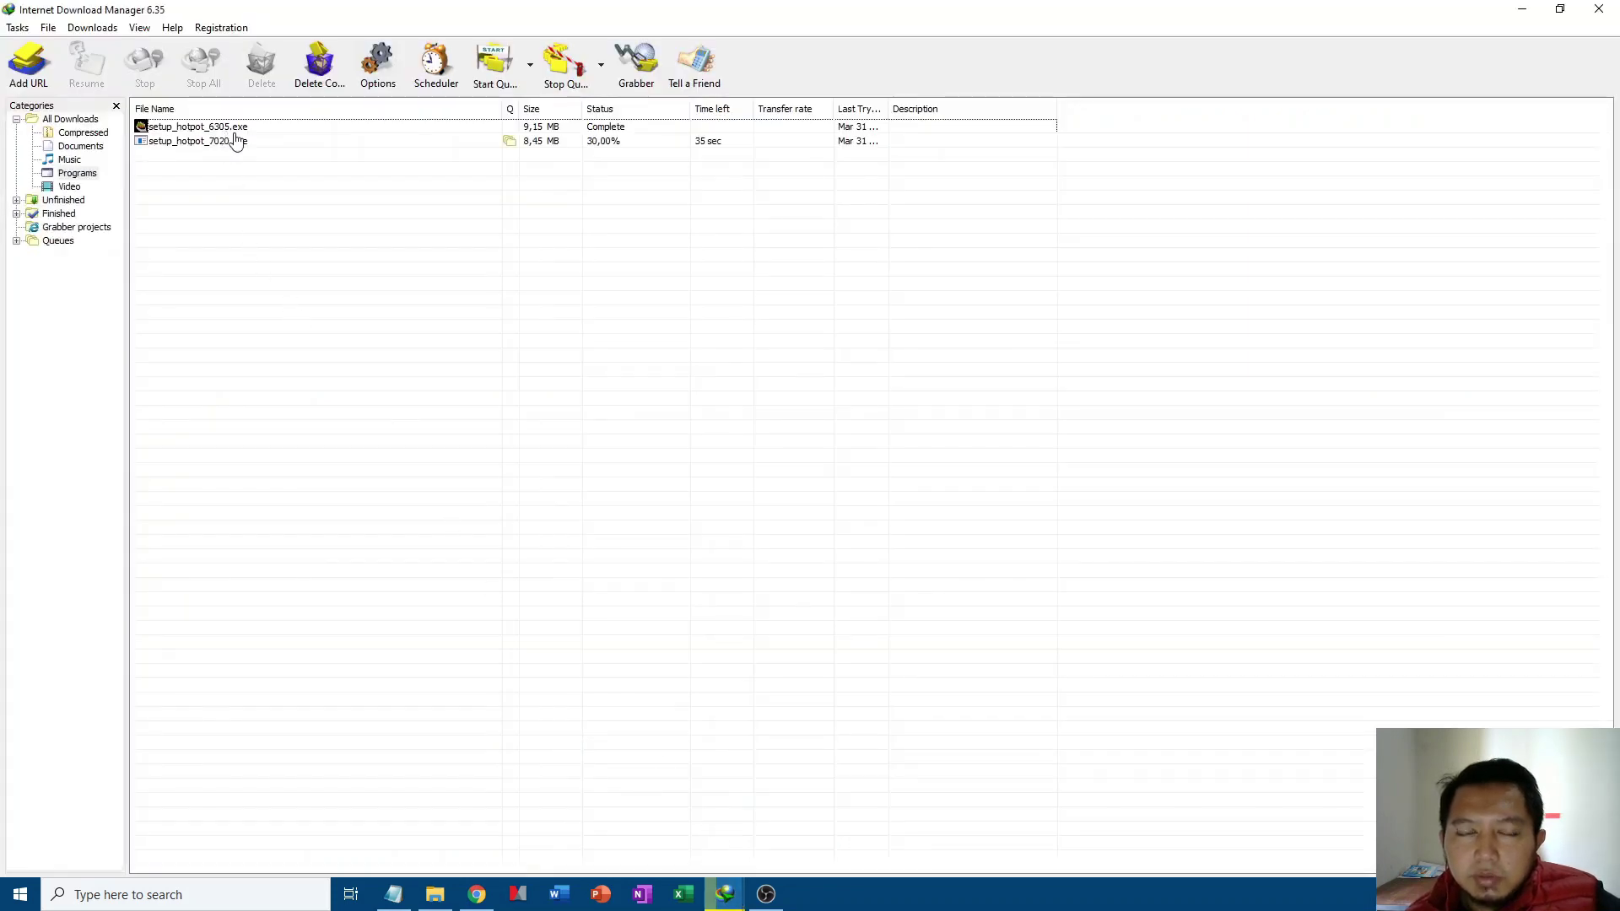
click(257, 130)
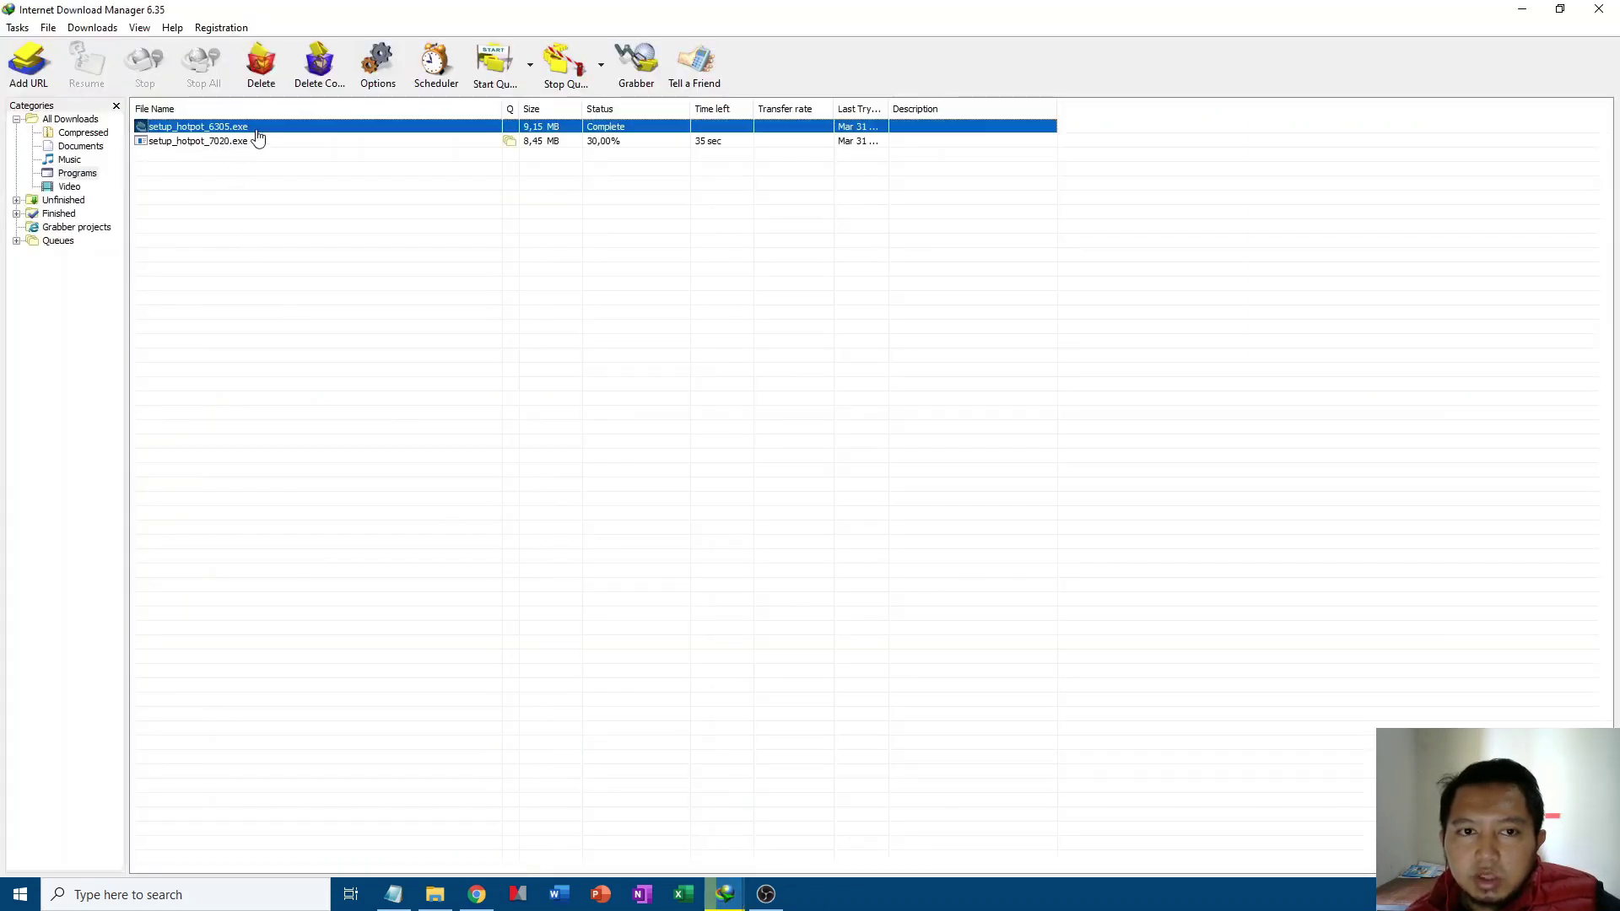
double_click(191, 133)
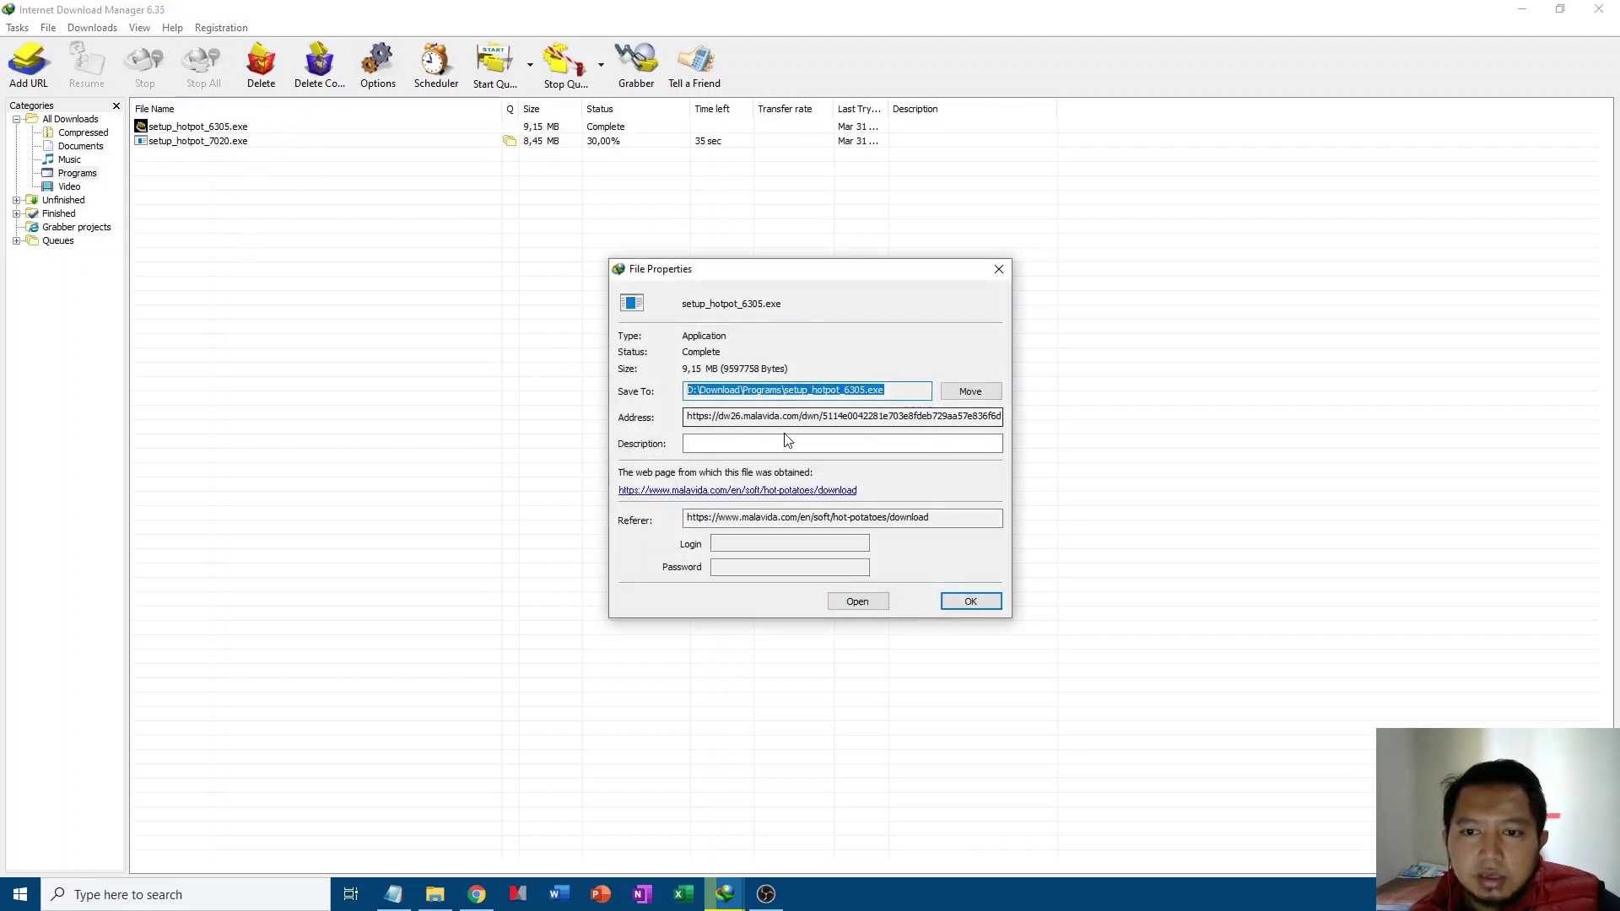
click(847, 606)
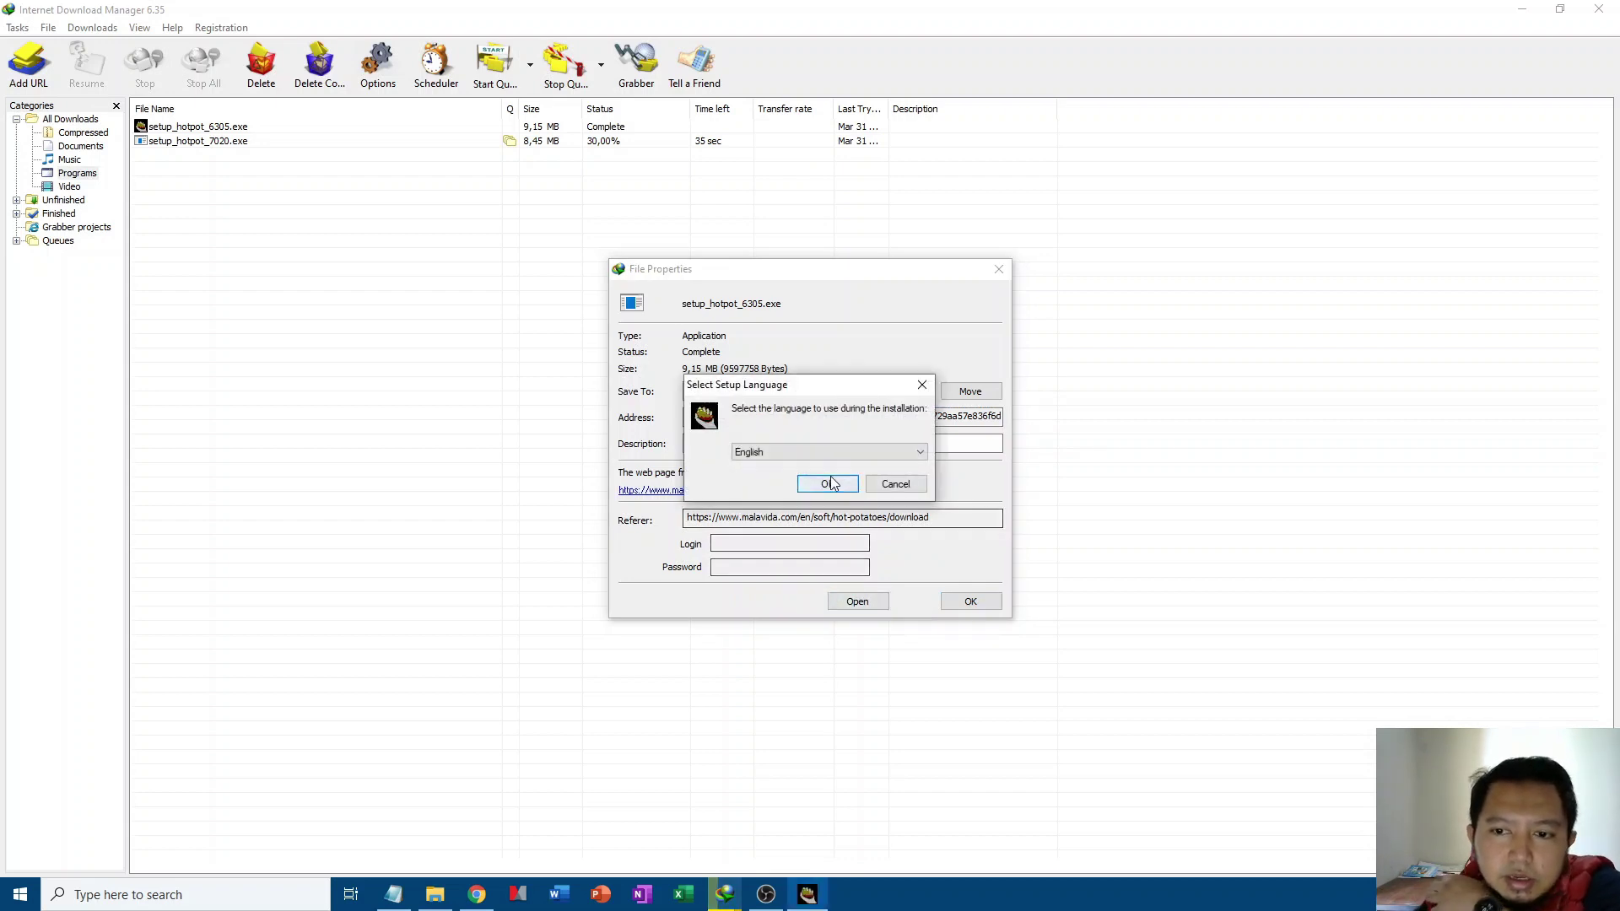
click(831, 483)
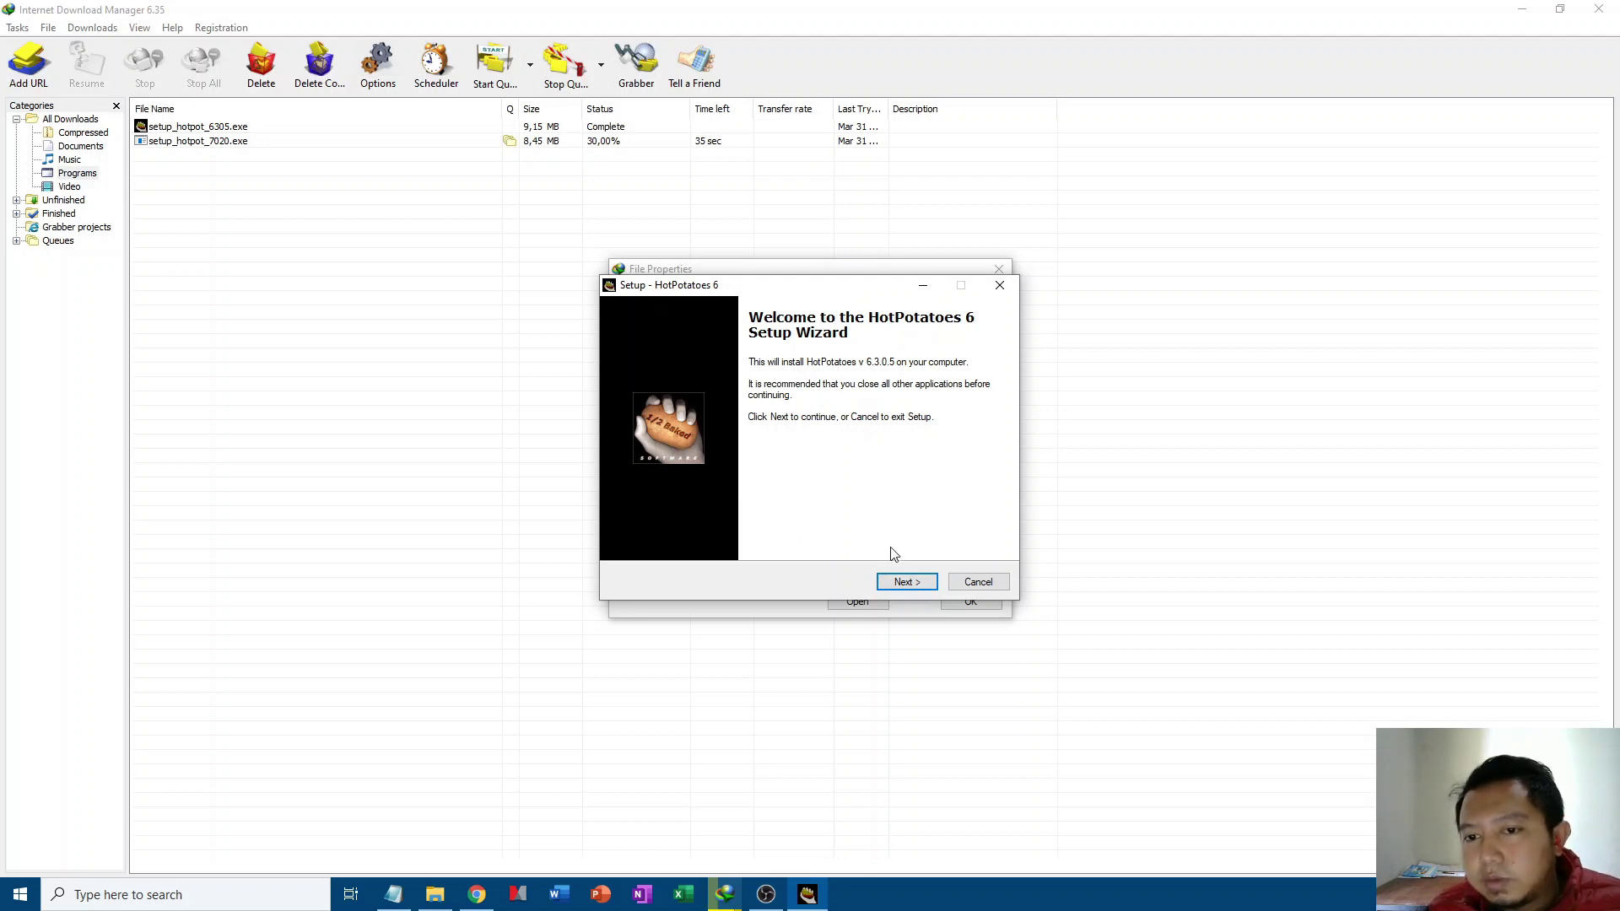
Step: Exit the HotPotatoes 6 setup wizard without installing and close the installer's file properties
click(1000, 287)
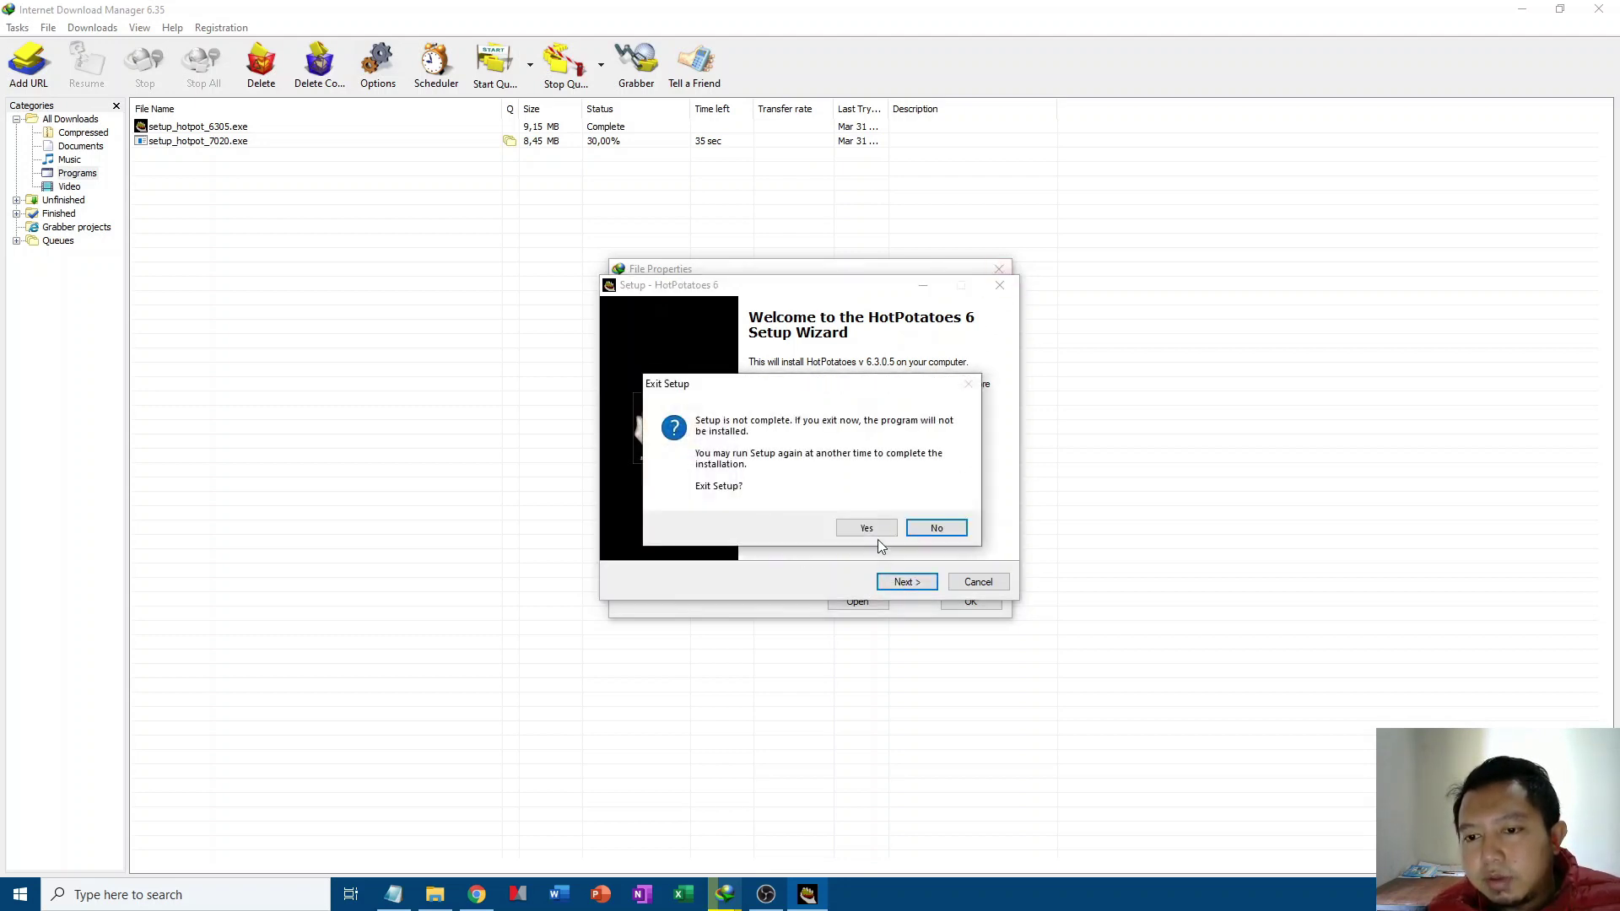
click(869, 529)
click(999, 268)
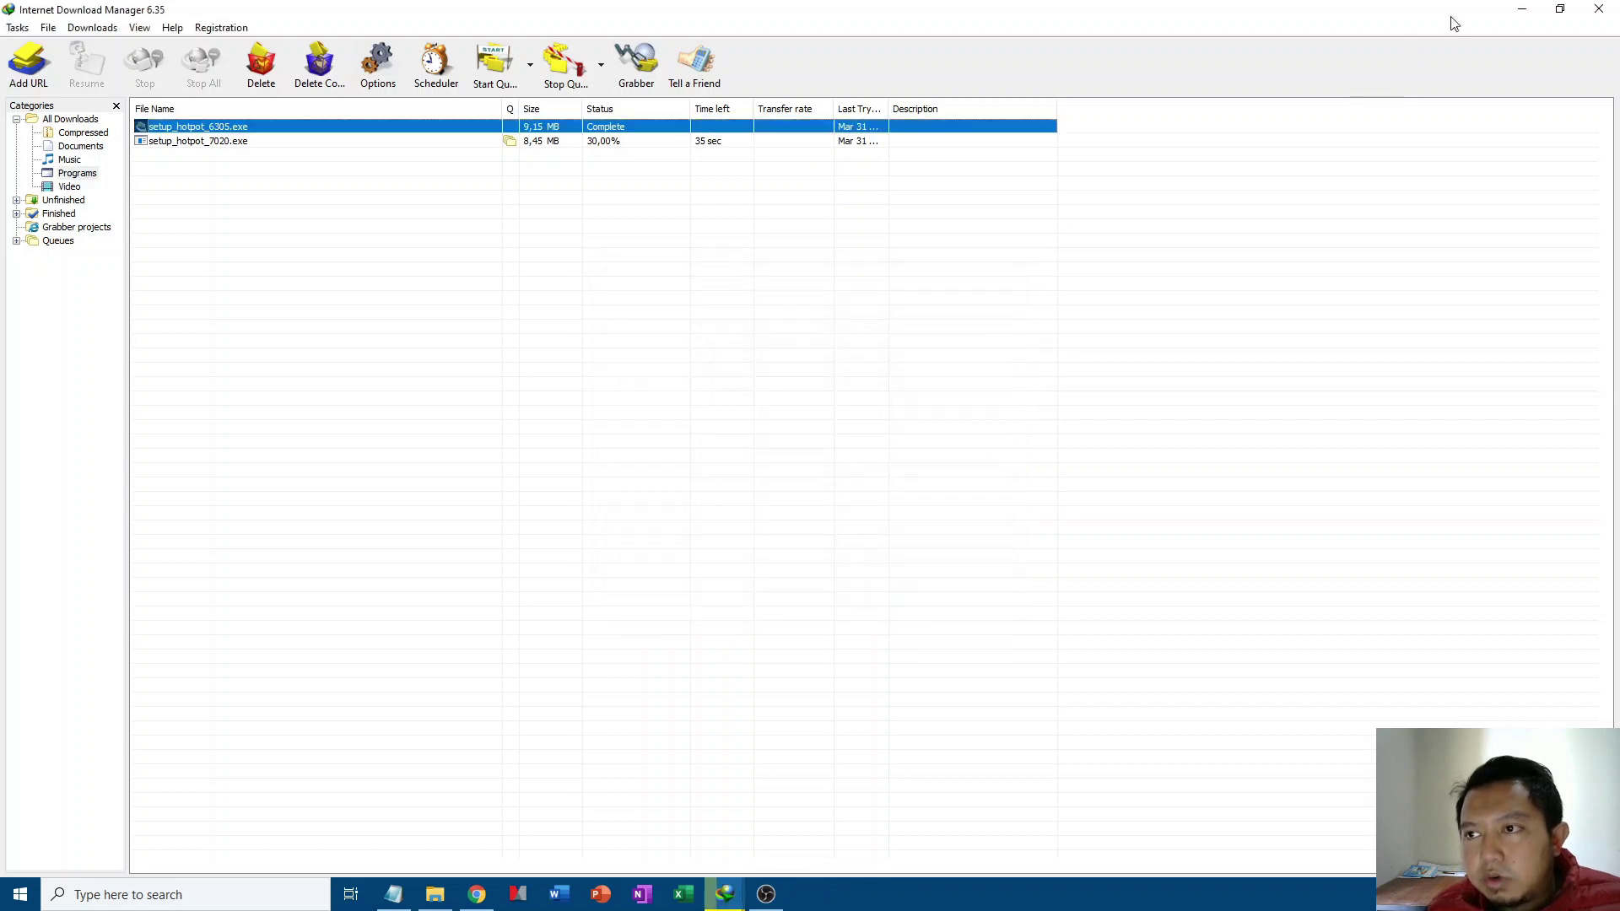
Step: Show the desktop, launch Hot Potatoes 6 and open its JCross crossword maker in a non-maximized window
key(super+d)
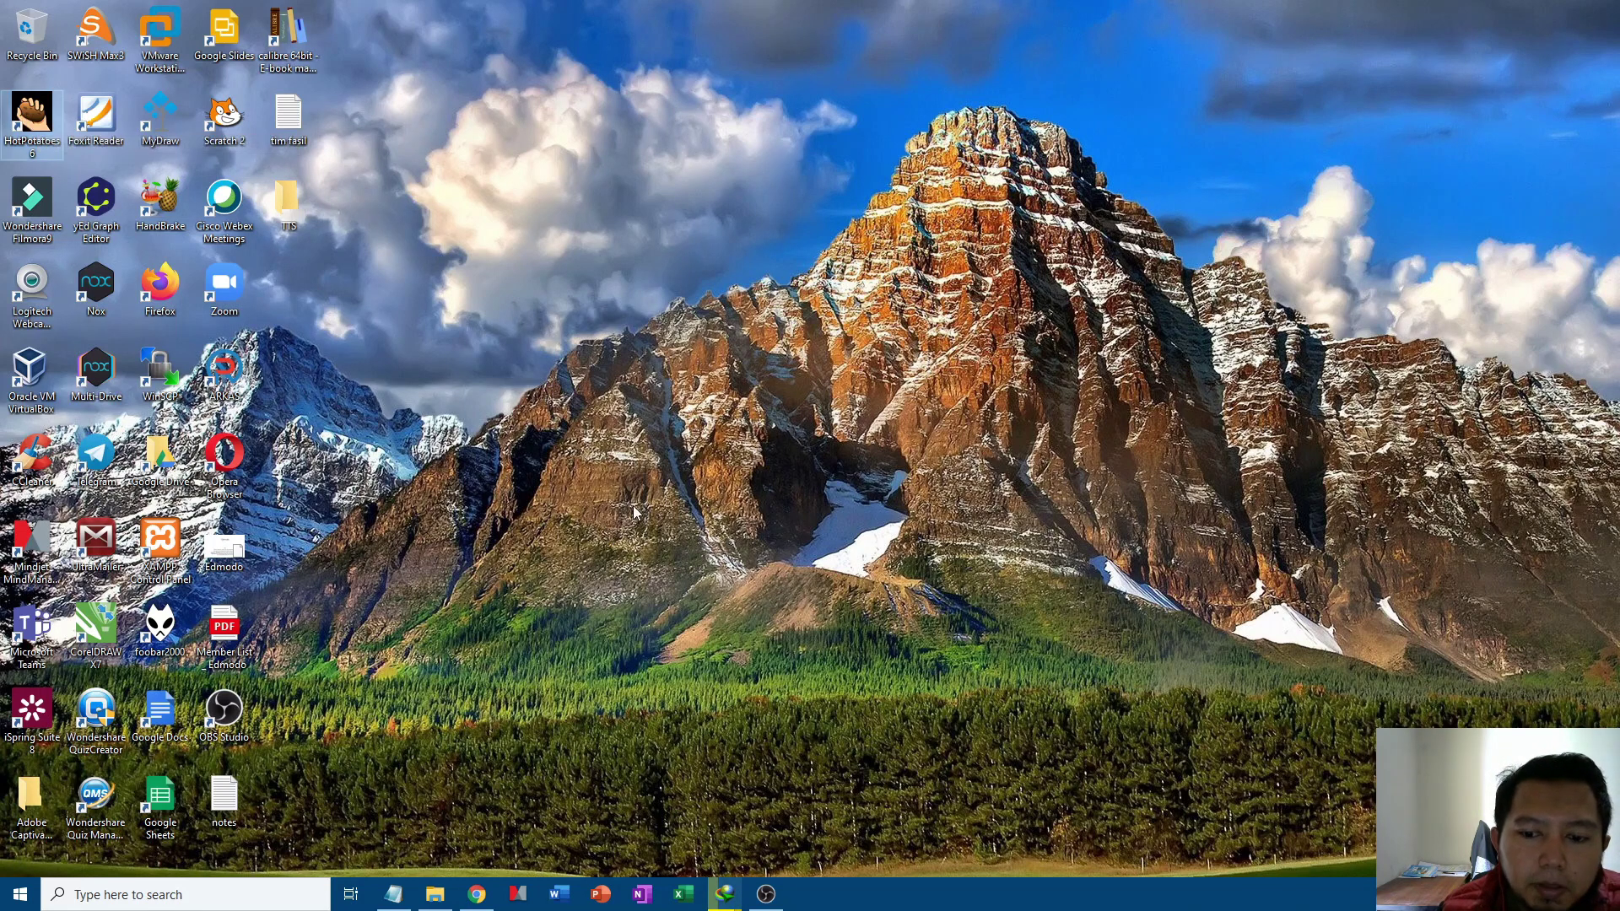
double_click(36, 124)
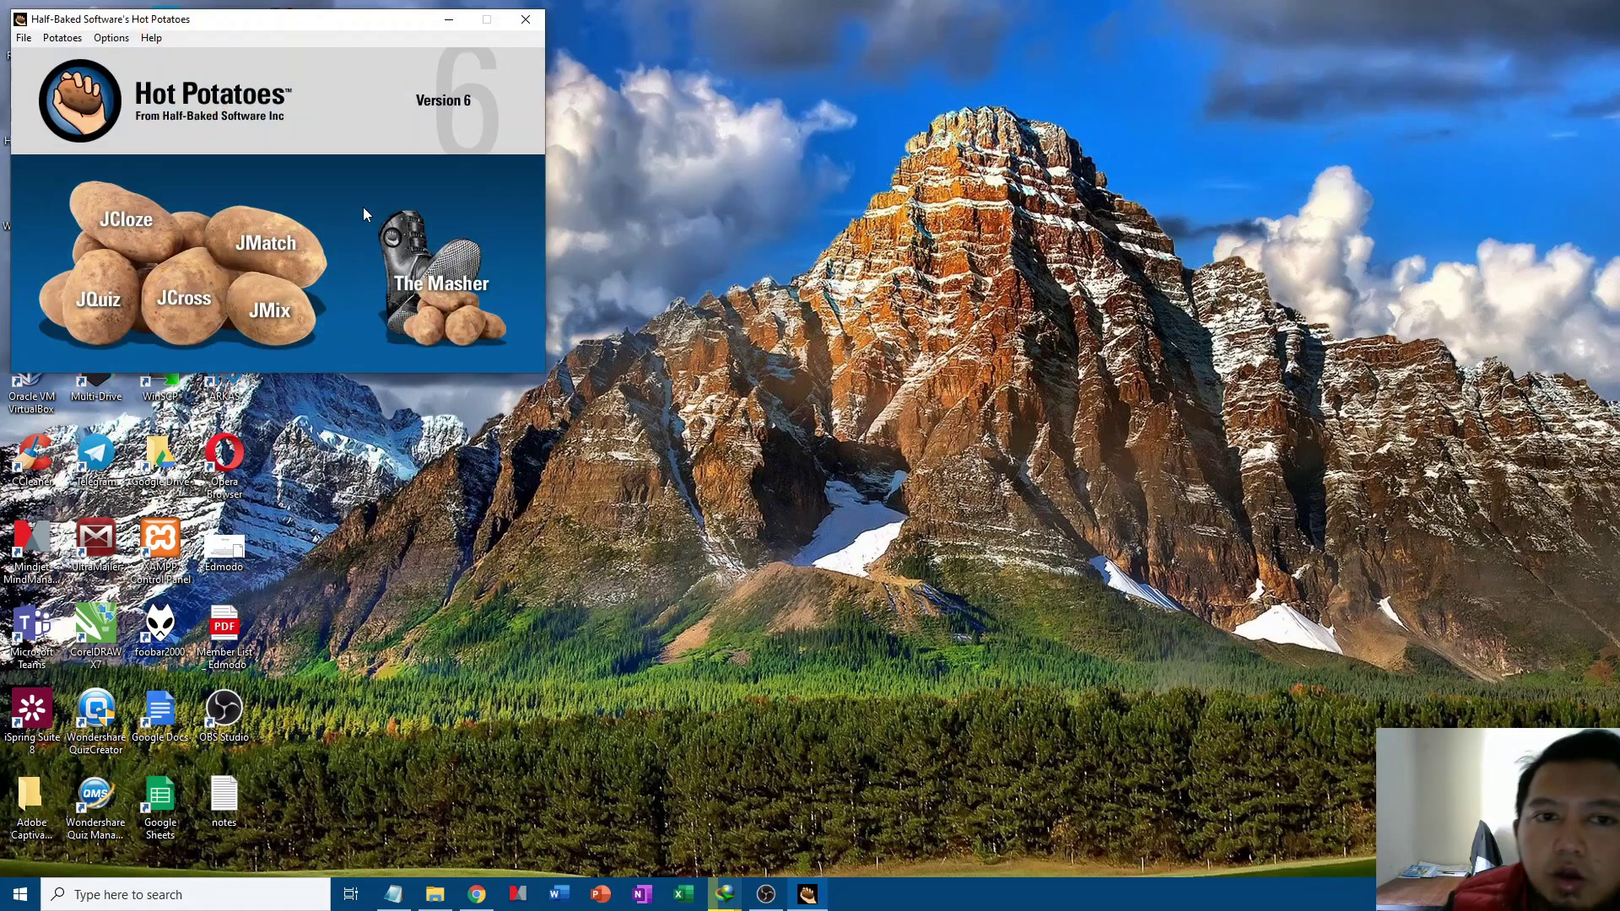
drag(376, 31, 694, 158)
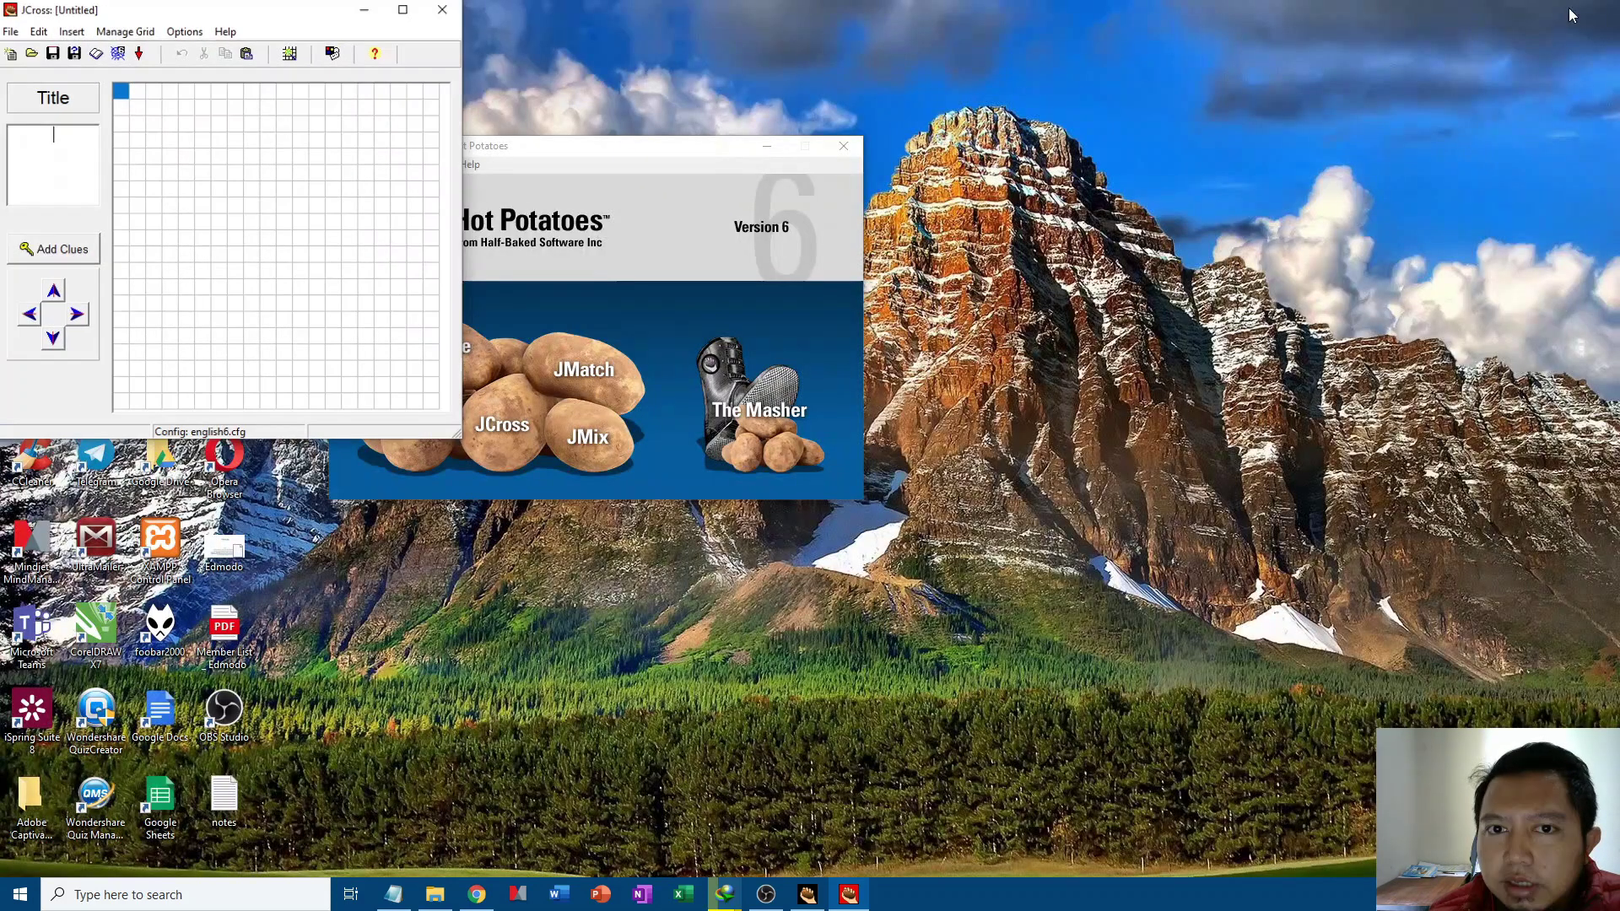
click(1561, 8)
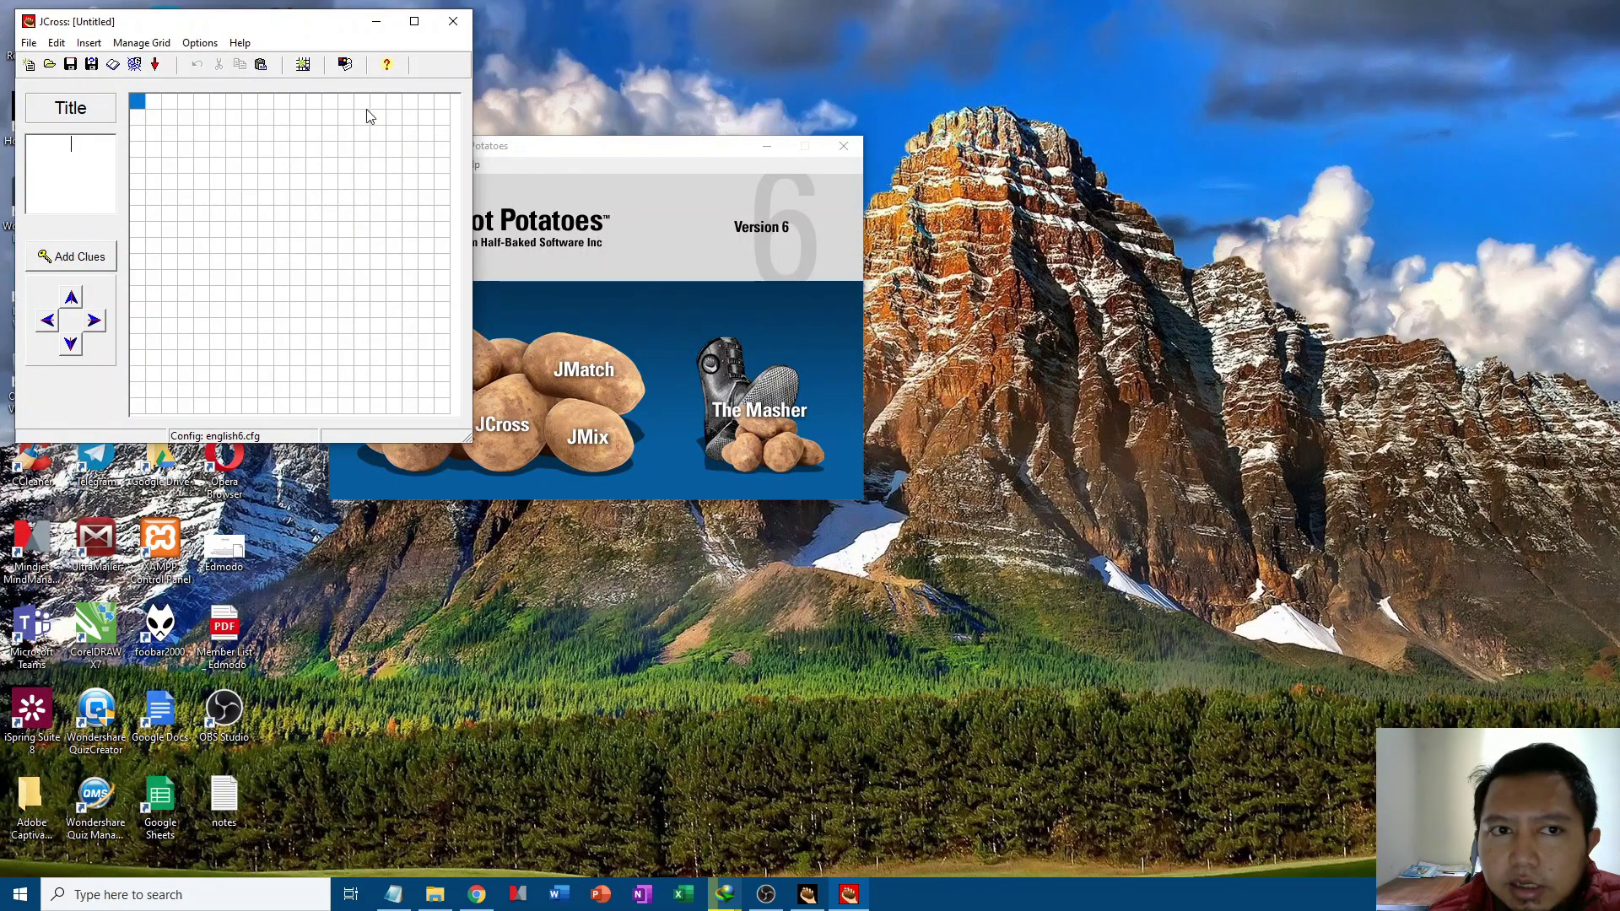
Step: Enlarge the JCross window and set the crossword's title to "Istilah Penting Belajar di rumah"
drag(270, 30, 613, 137)
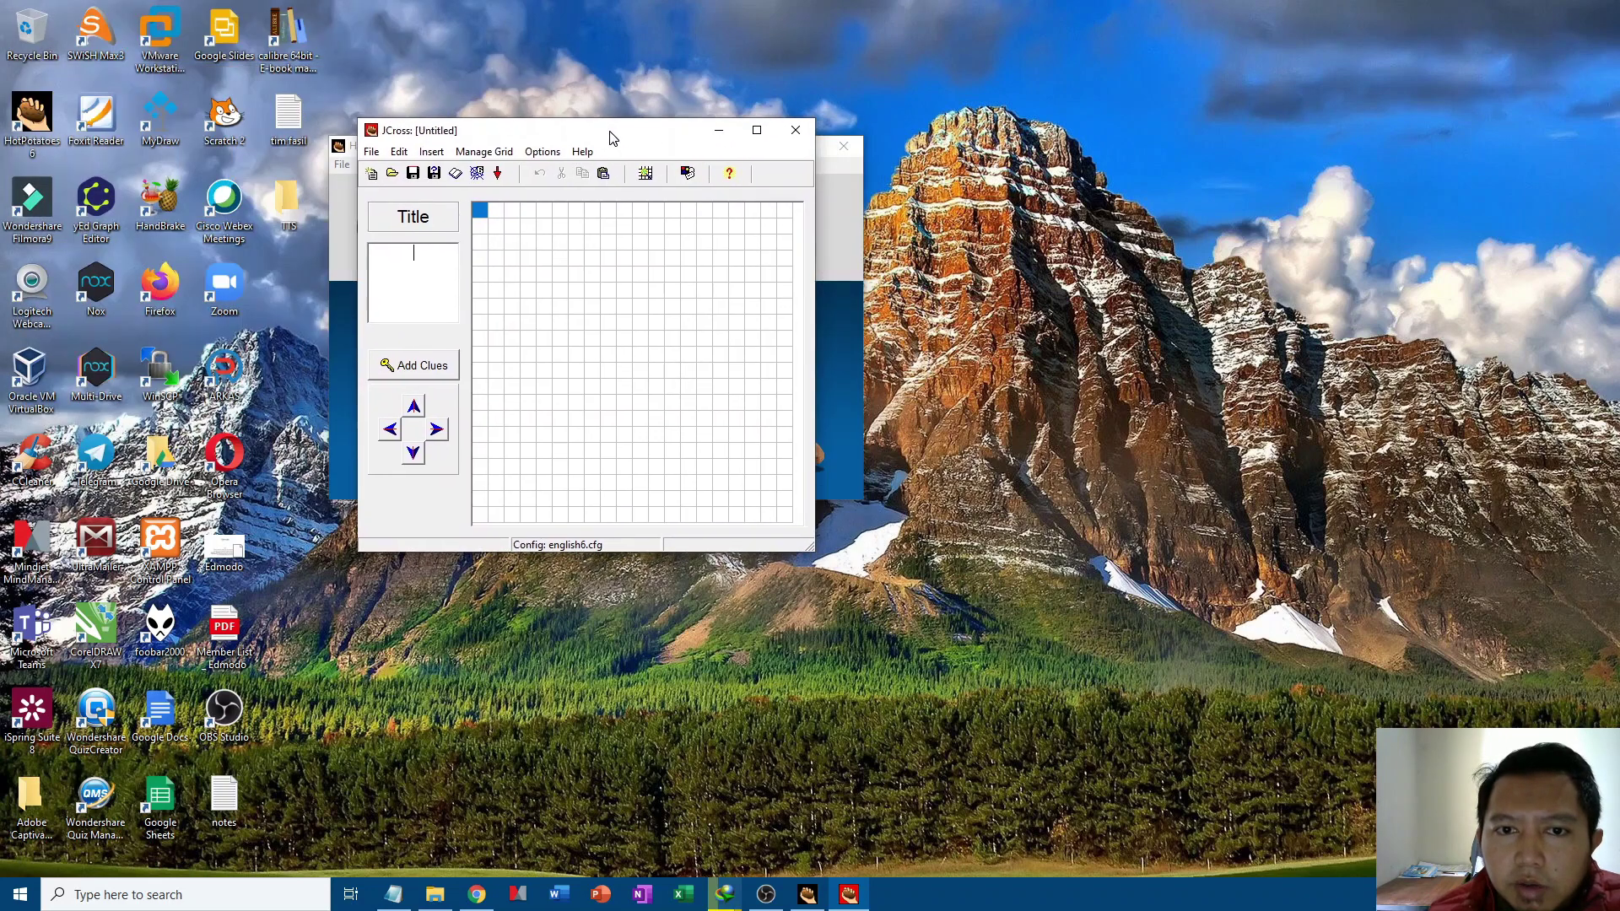
drag(814, 550, 1228, 814)
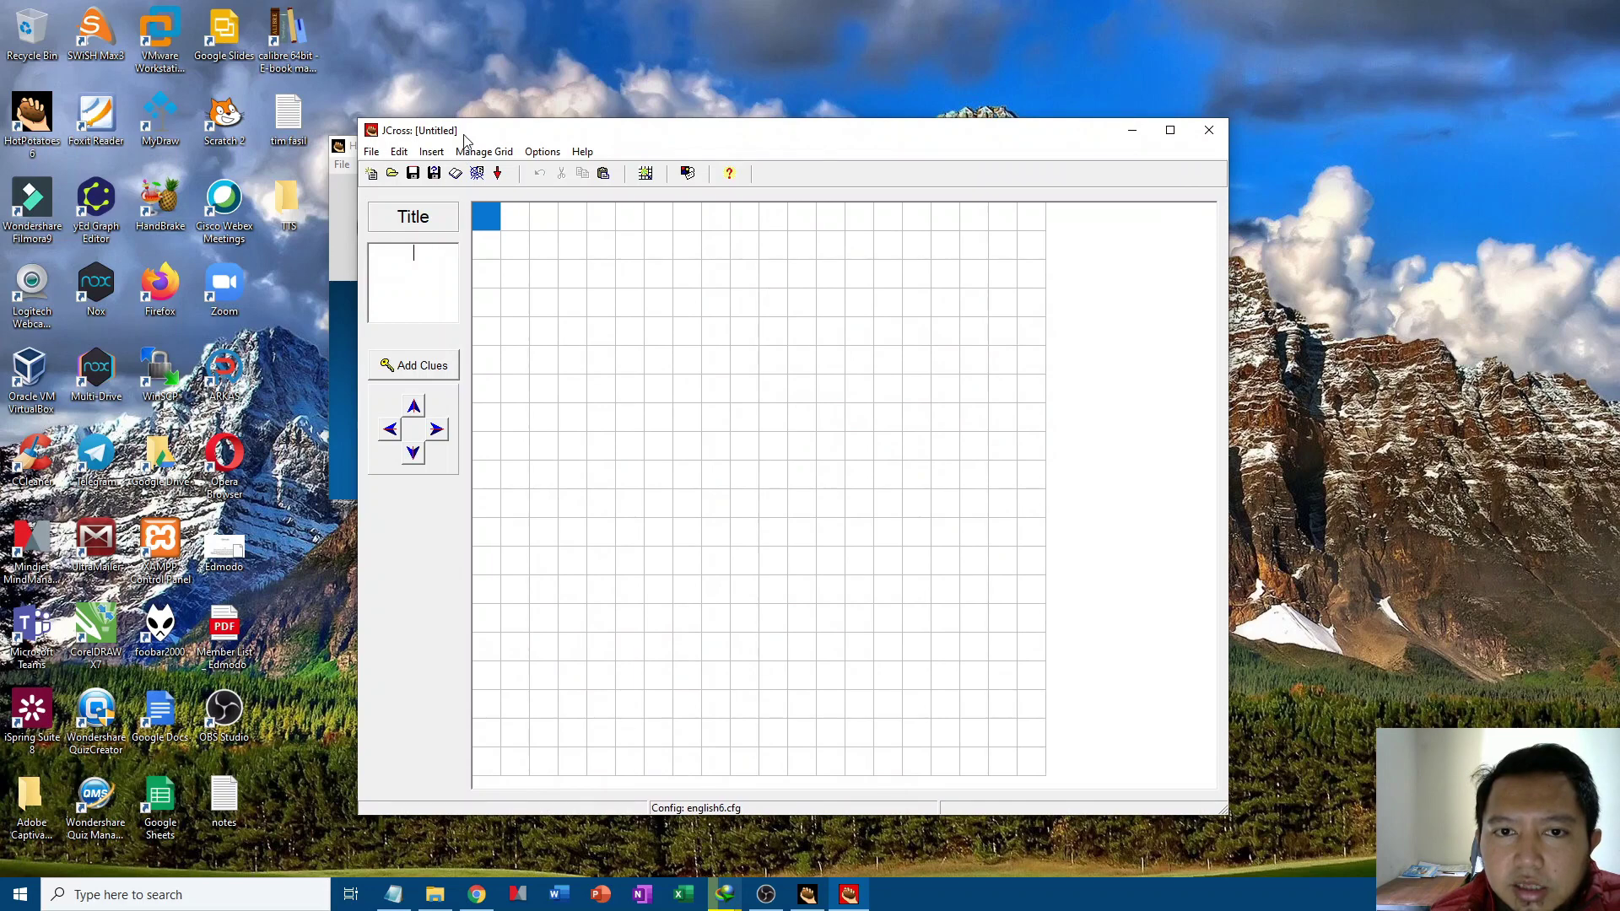
drag(466, 133, 141, 35)
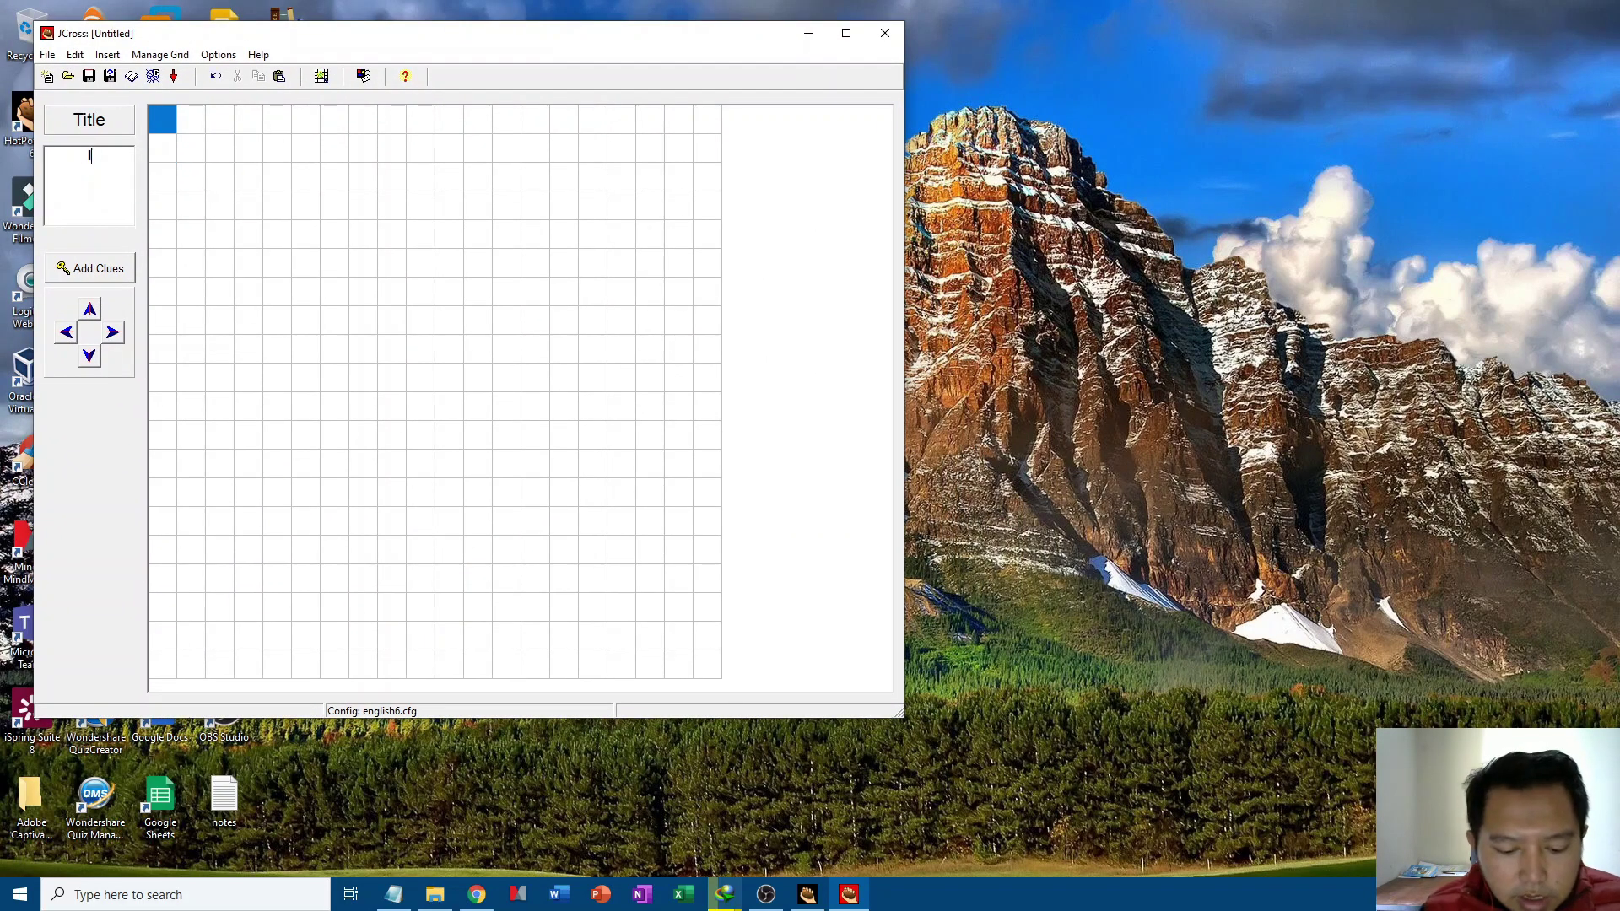
text(Istilah Pen)
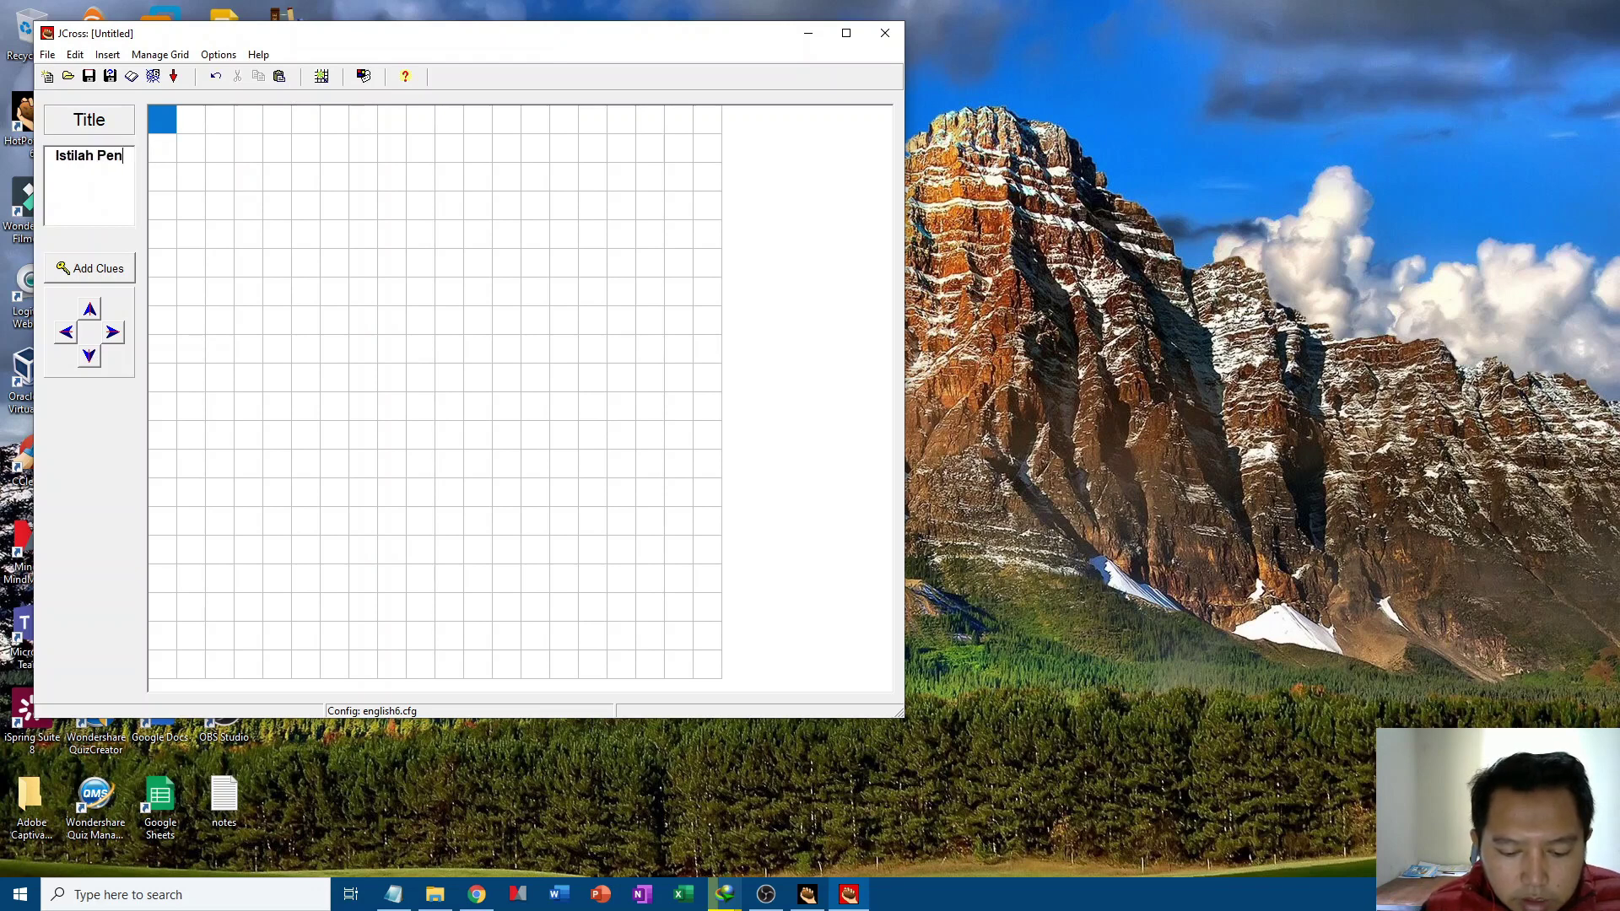
text(ting Bela)
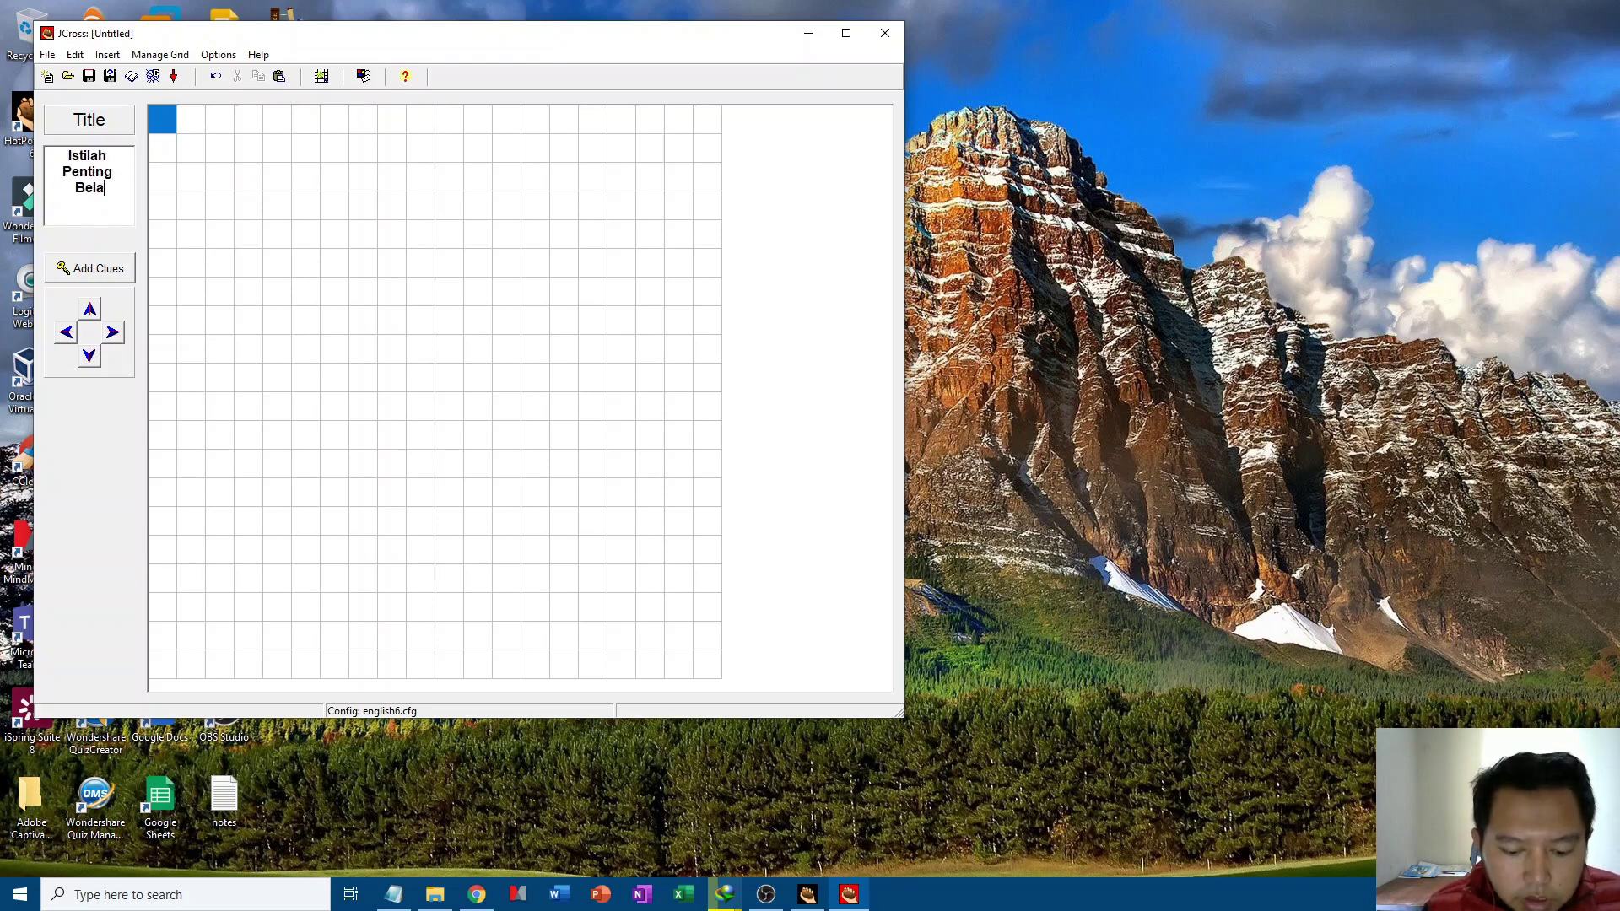
text(jar di rumah)
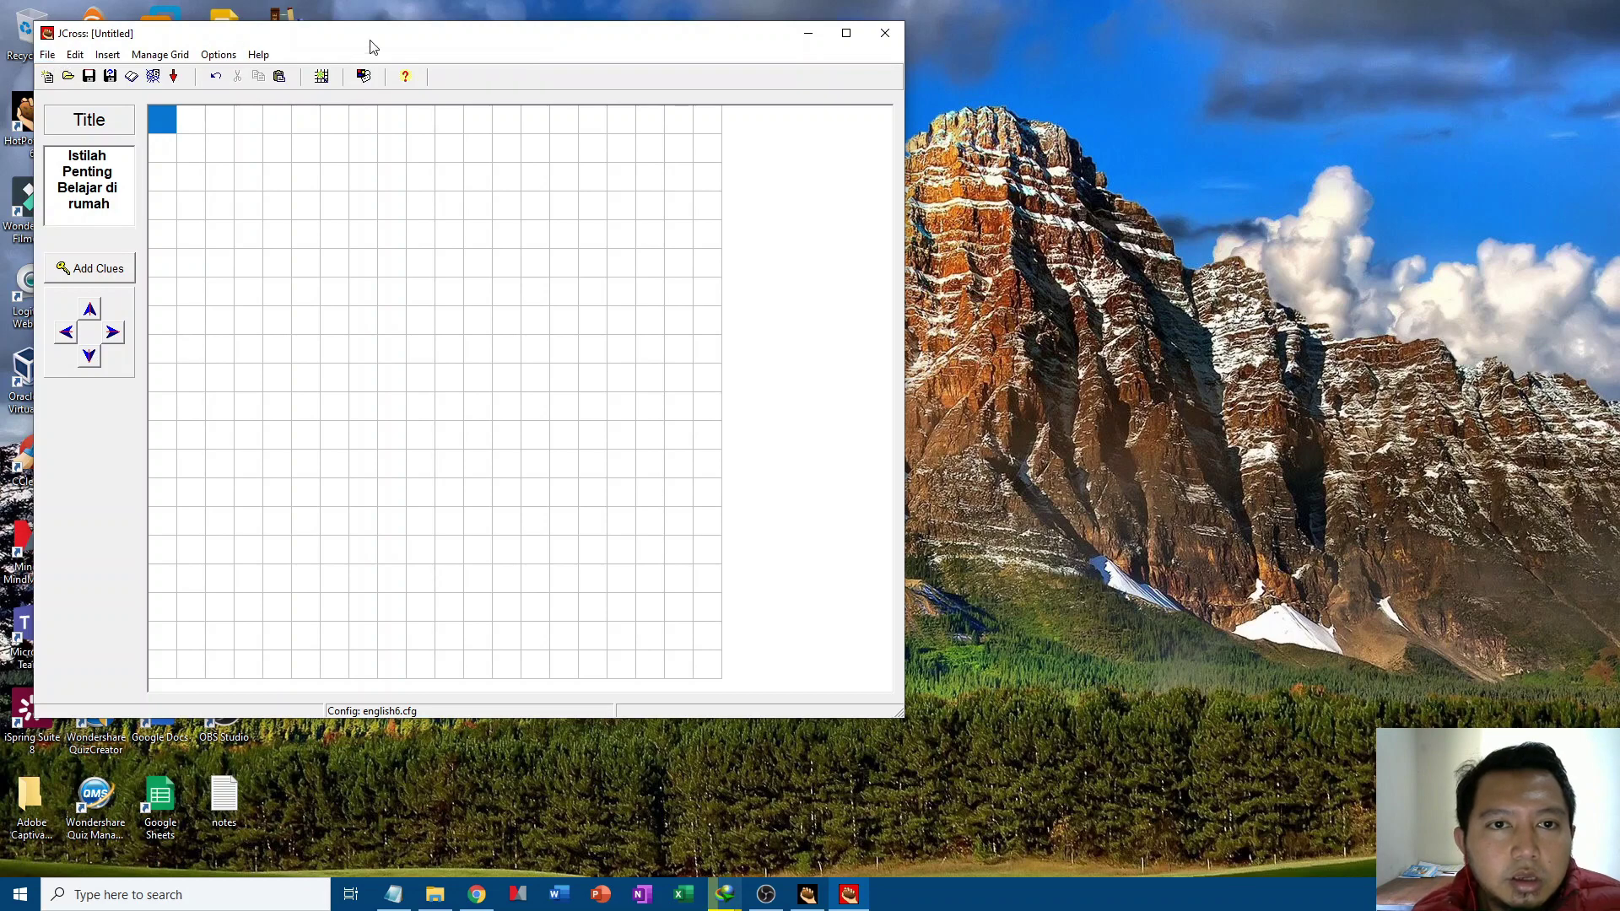
Step: Move the JCross window aside and create a new folder named TTS2 on the desktop
drag(368, 40, 970, 42)
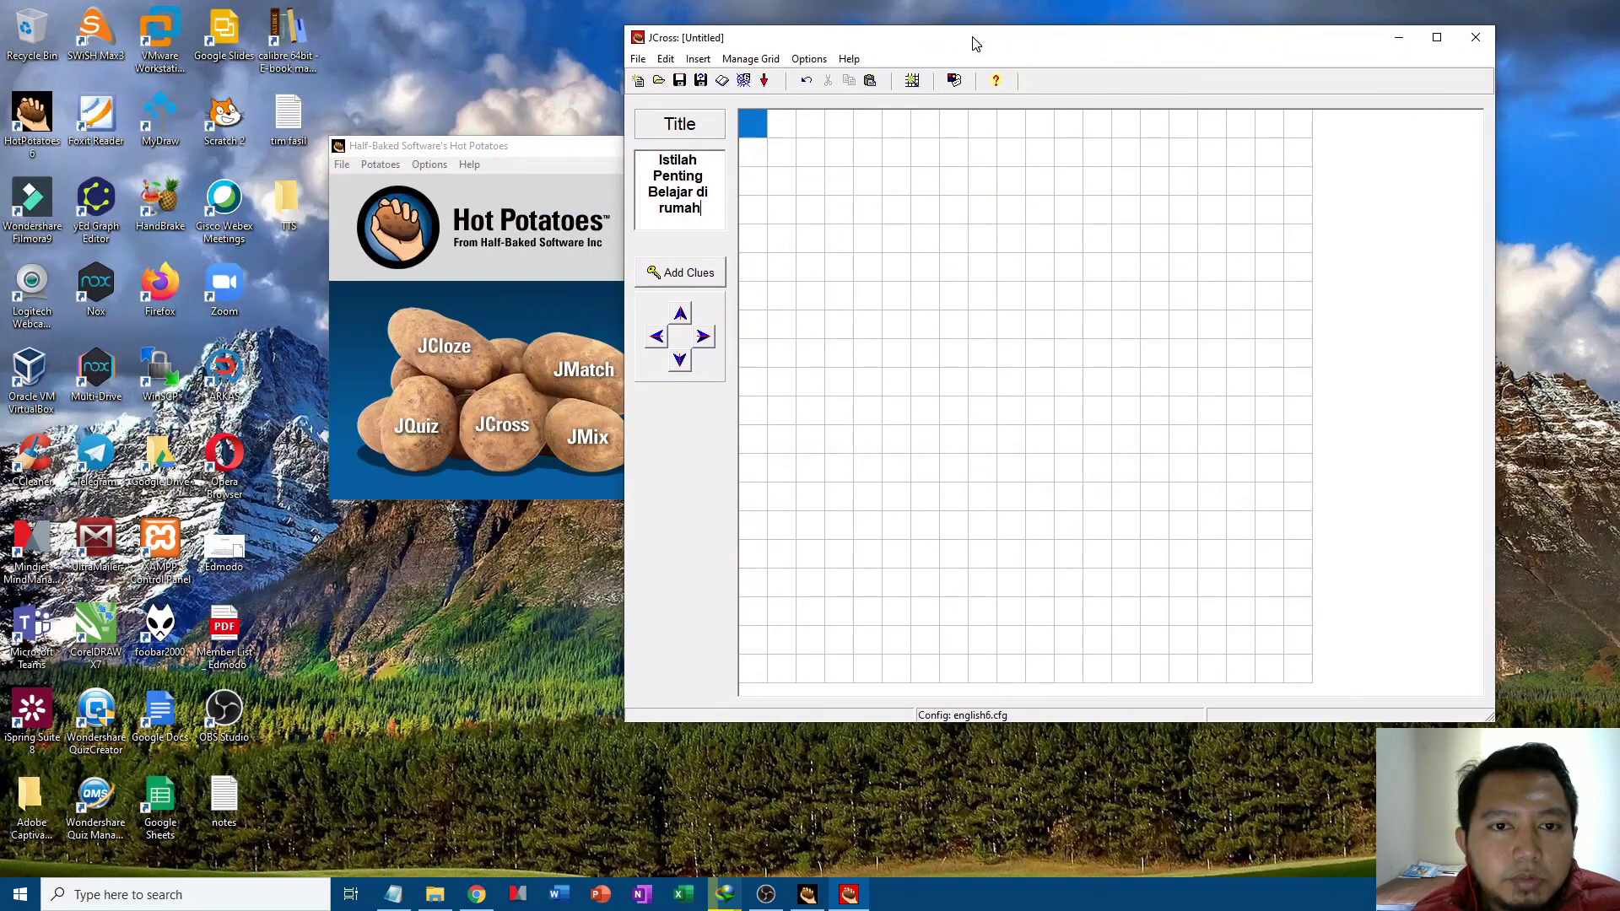
right_click(288, 271)
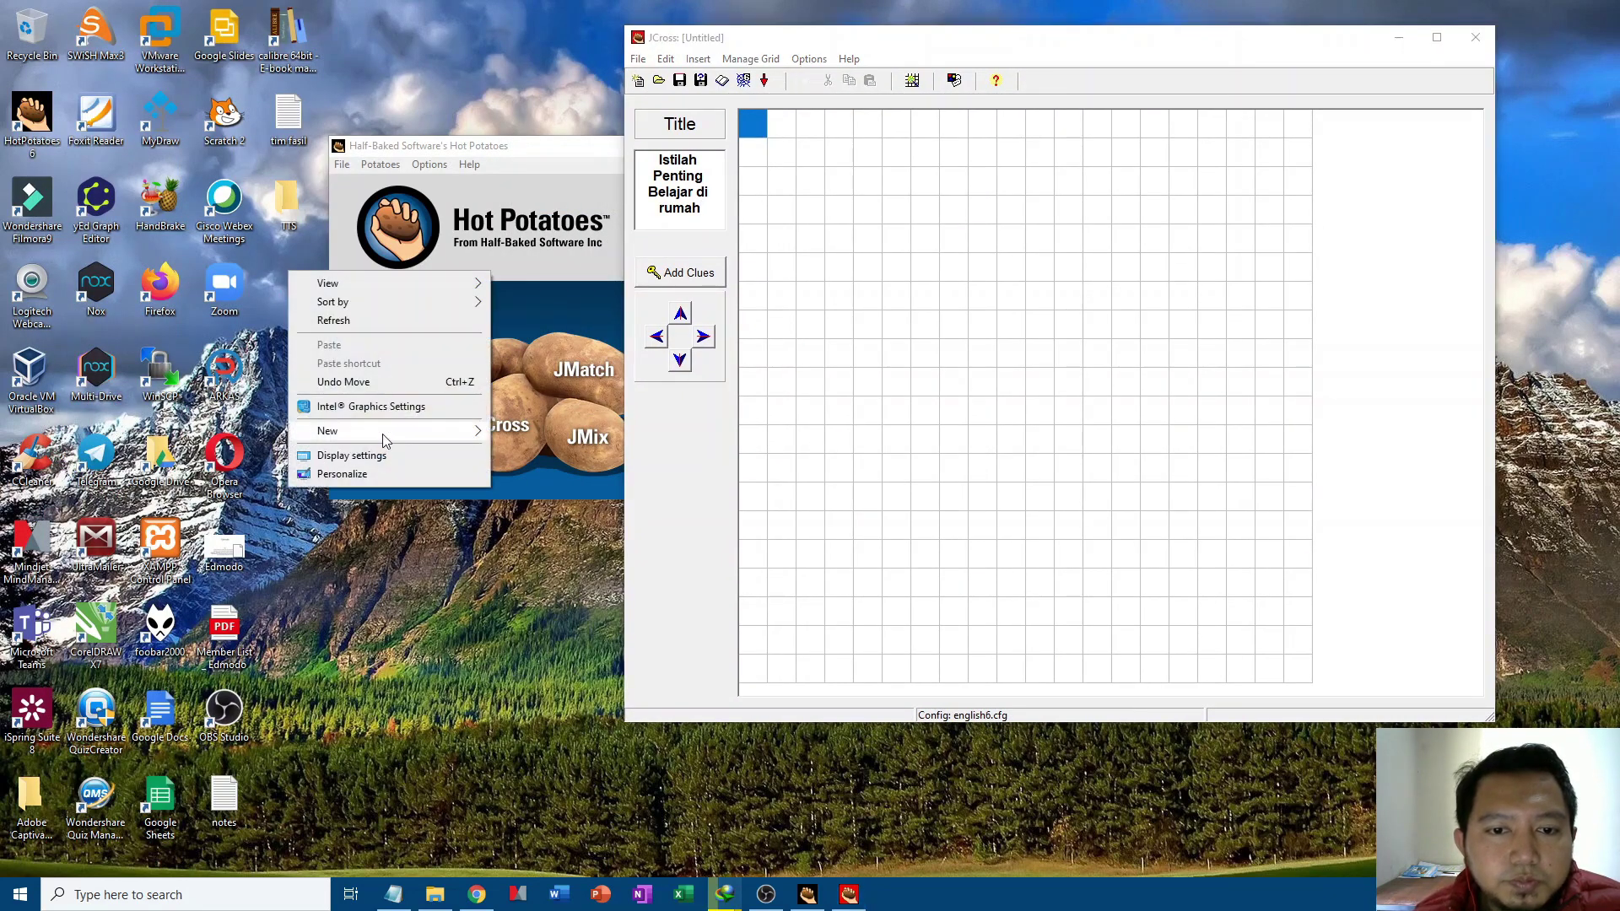
mouse_move(382, 436)
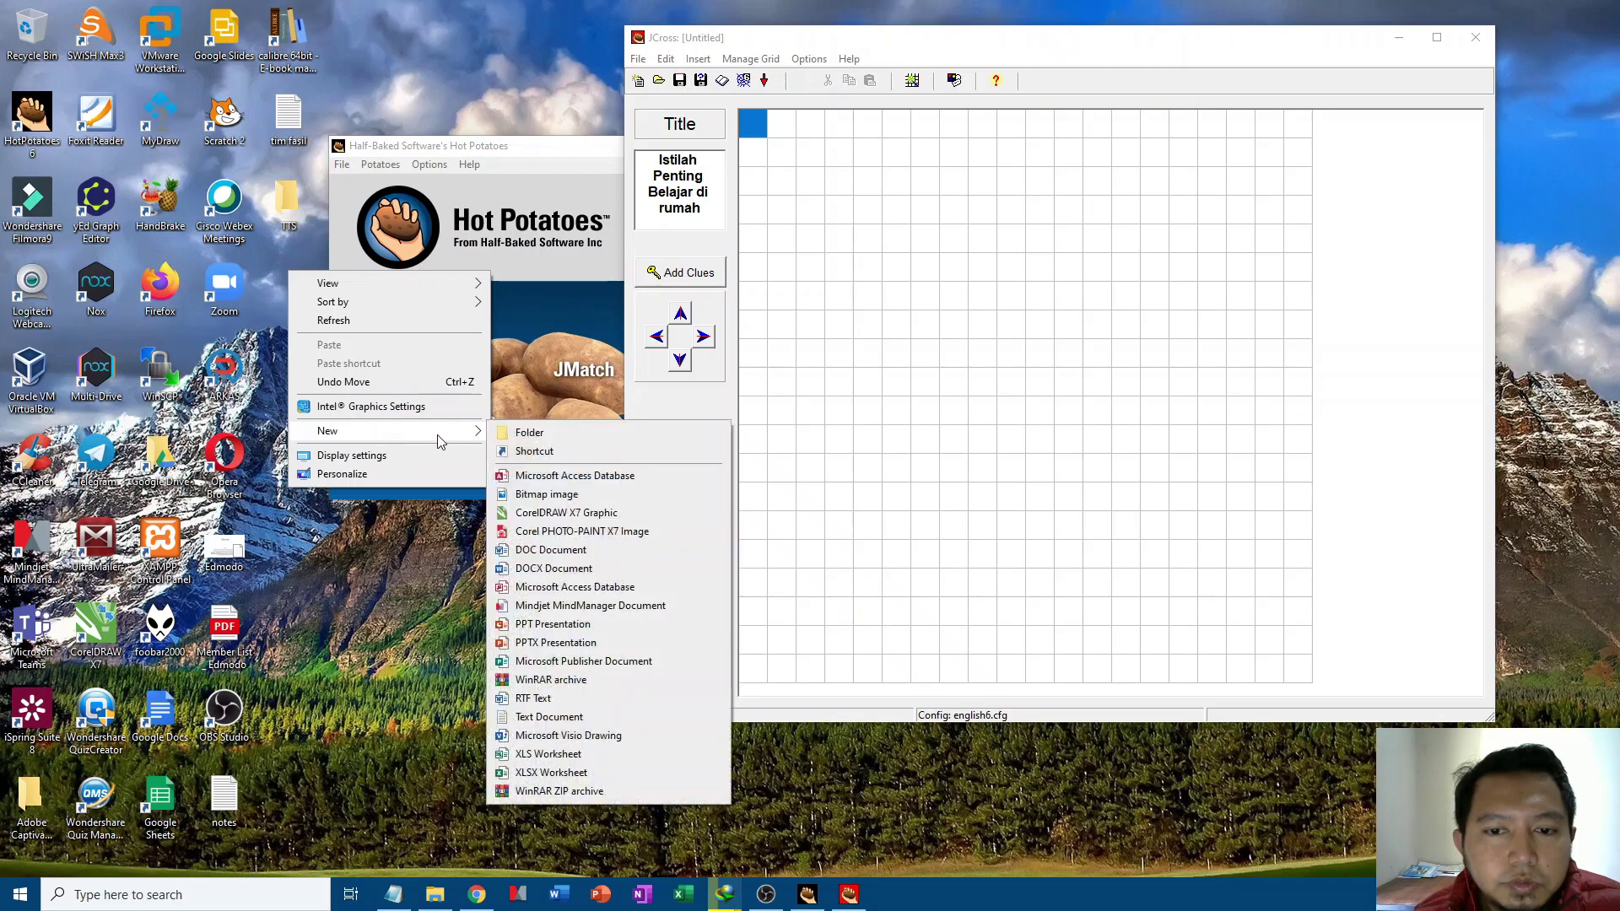
click(533, 436)
text(TTS2)
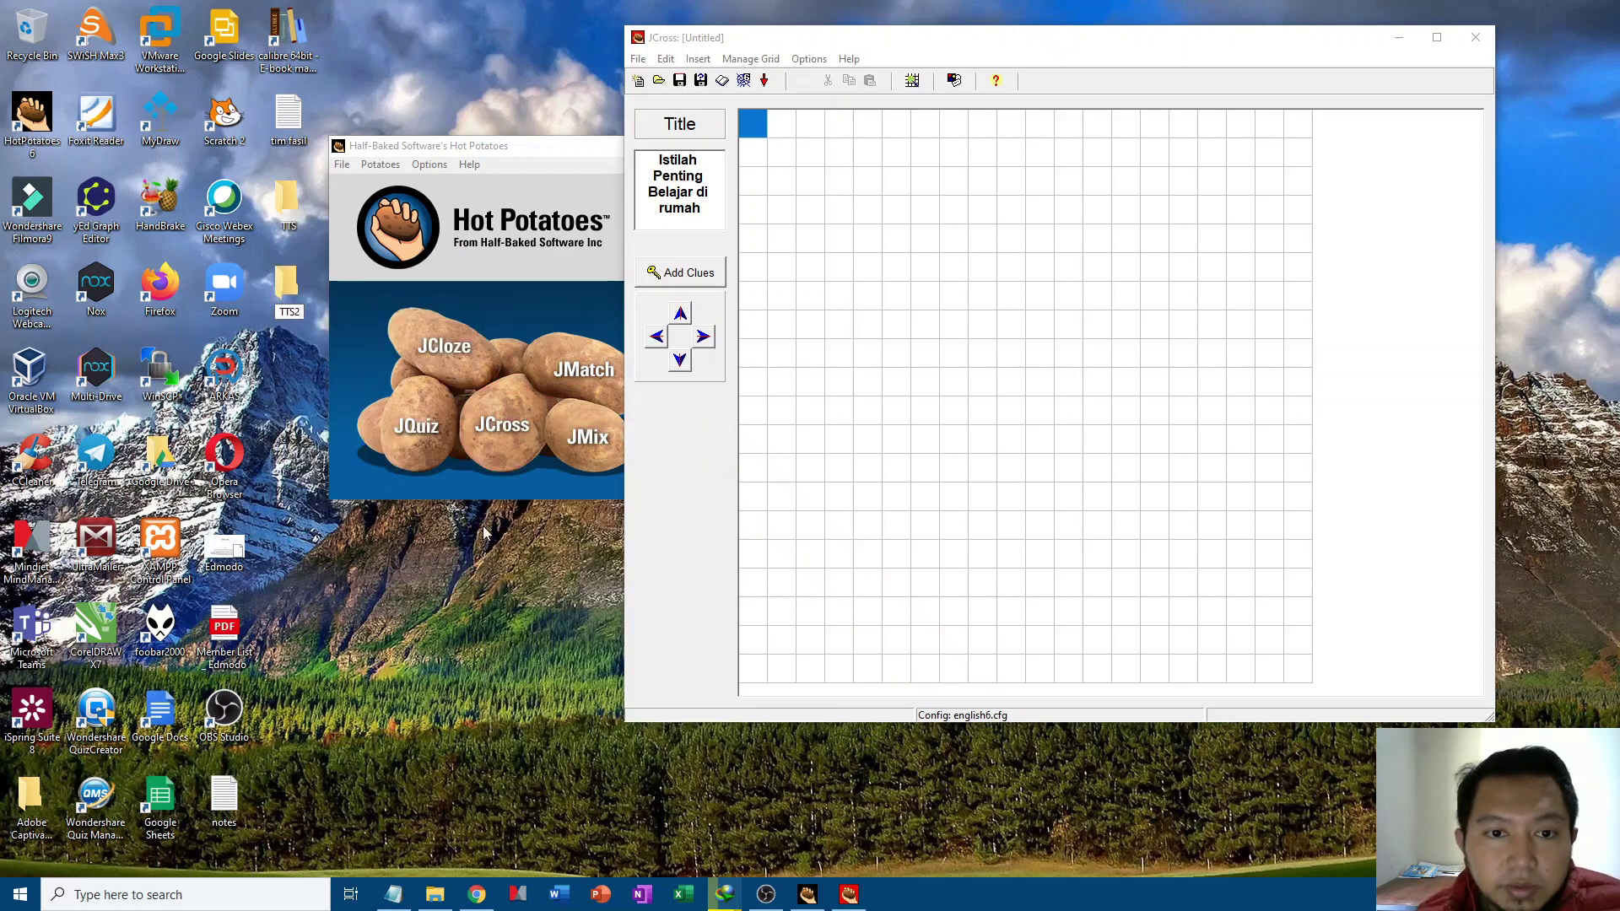
key(Return)
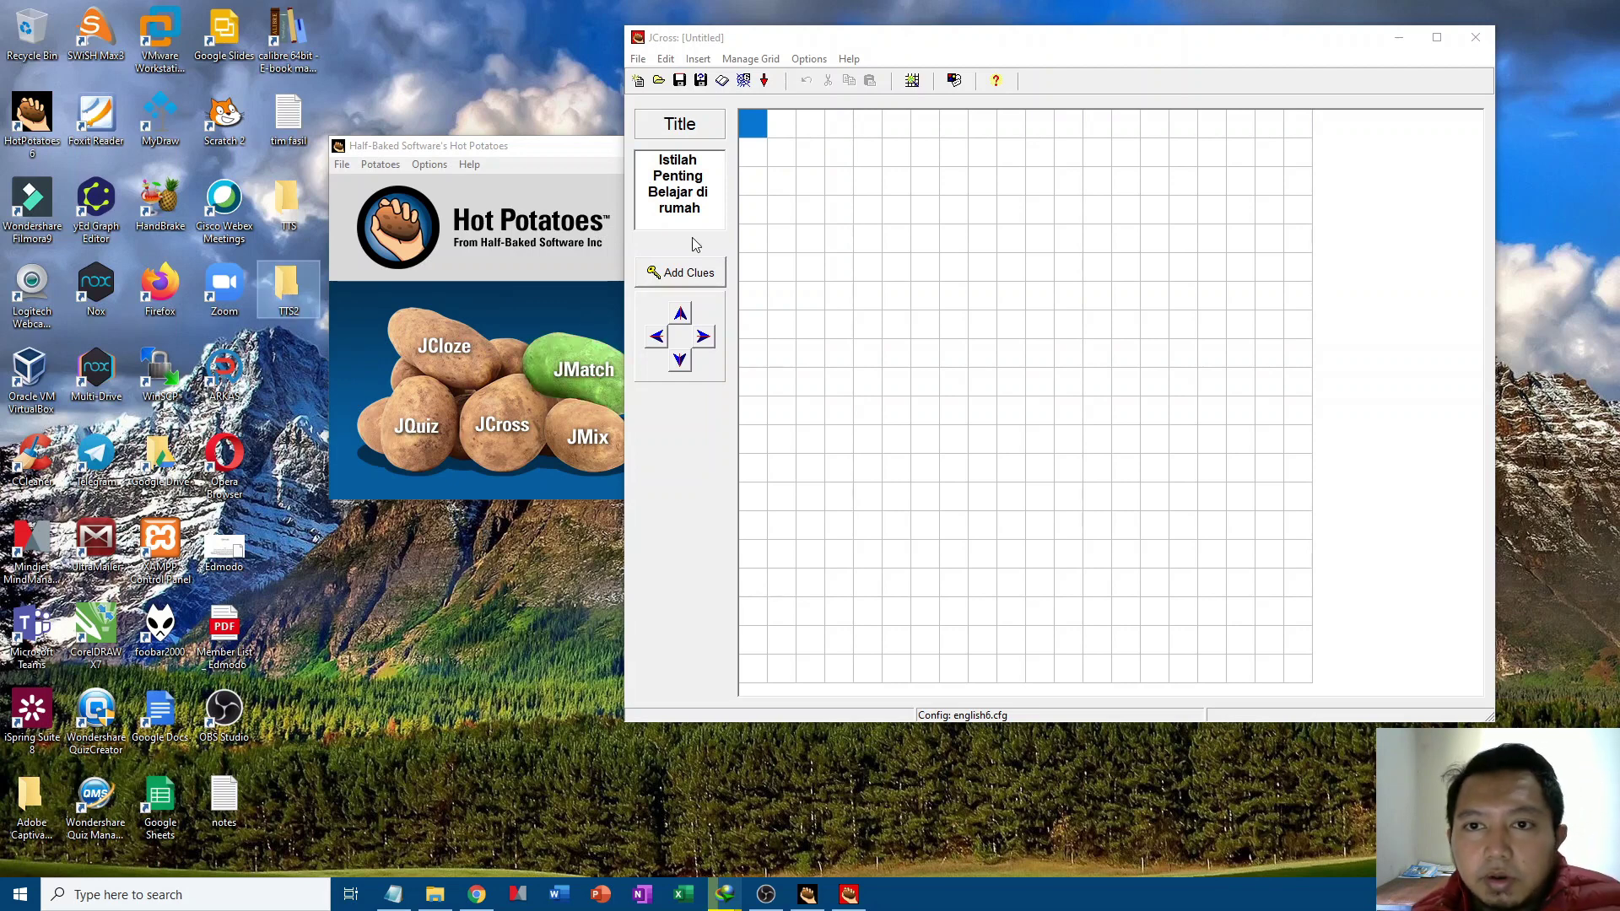
Step: Save the crossword as a JCross file named "istilah penting" in the desktop folder TTS2
drag(704, 37, 408, 53)
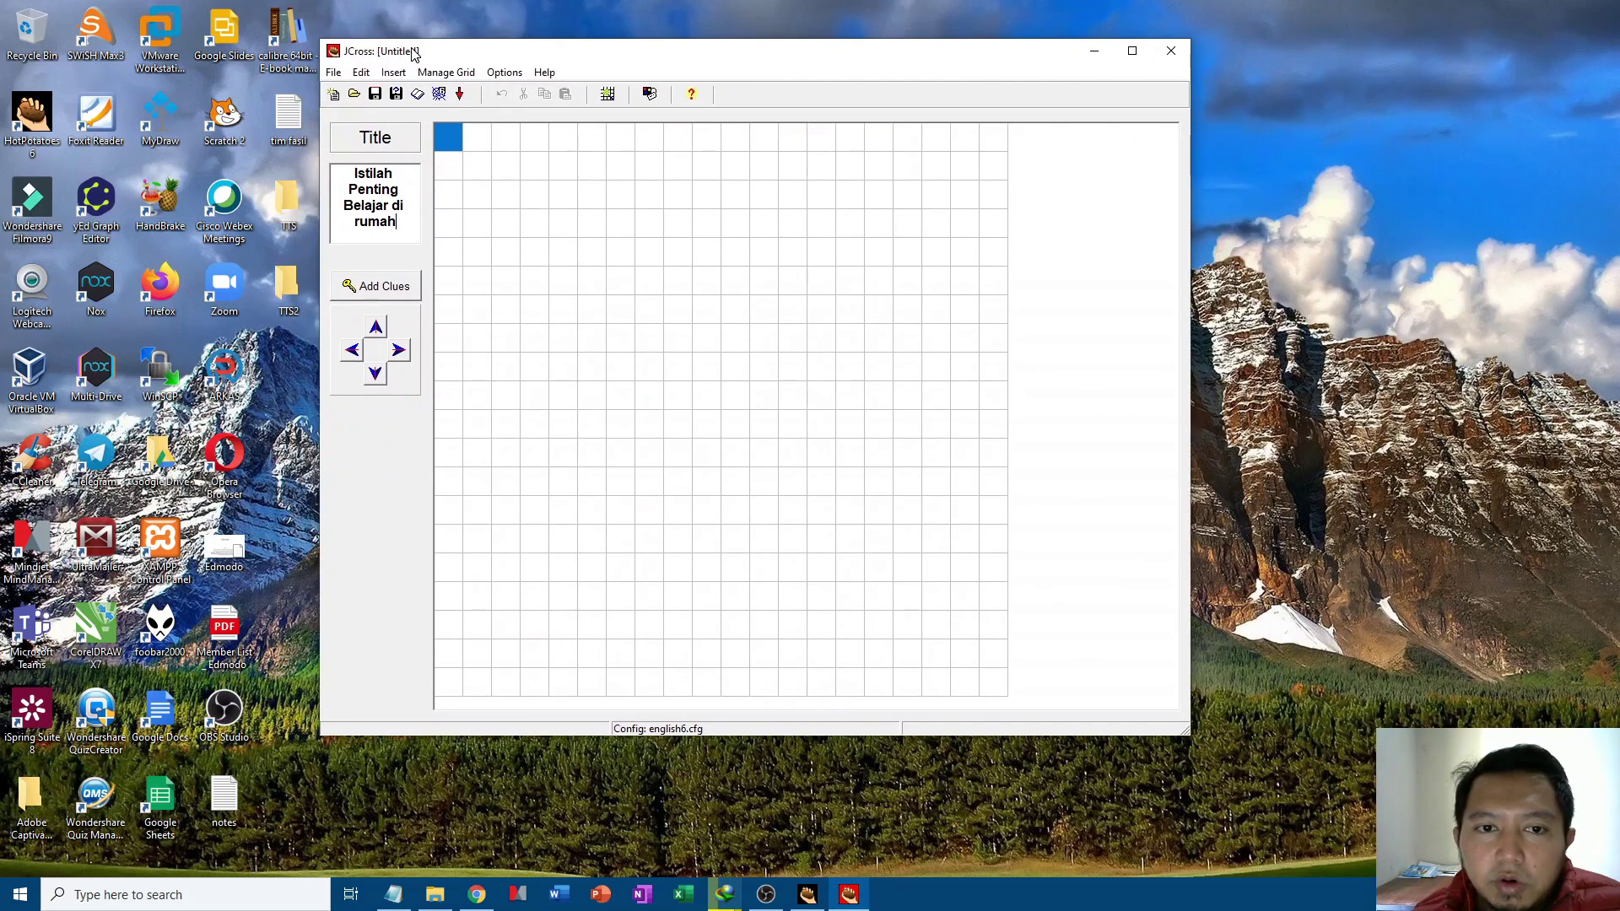
click(333, 72)
click(354, 122)
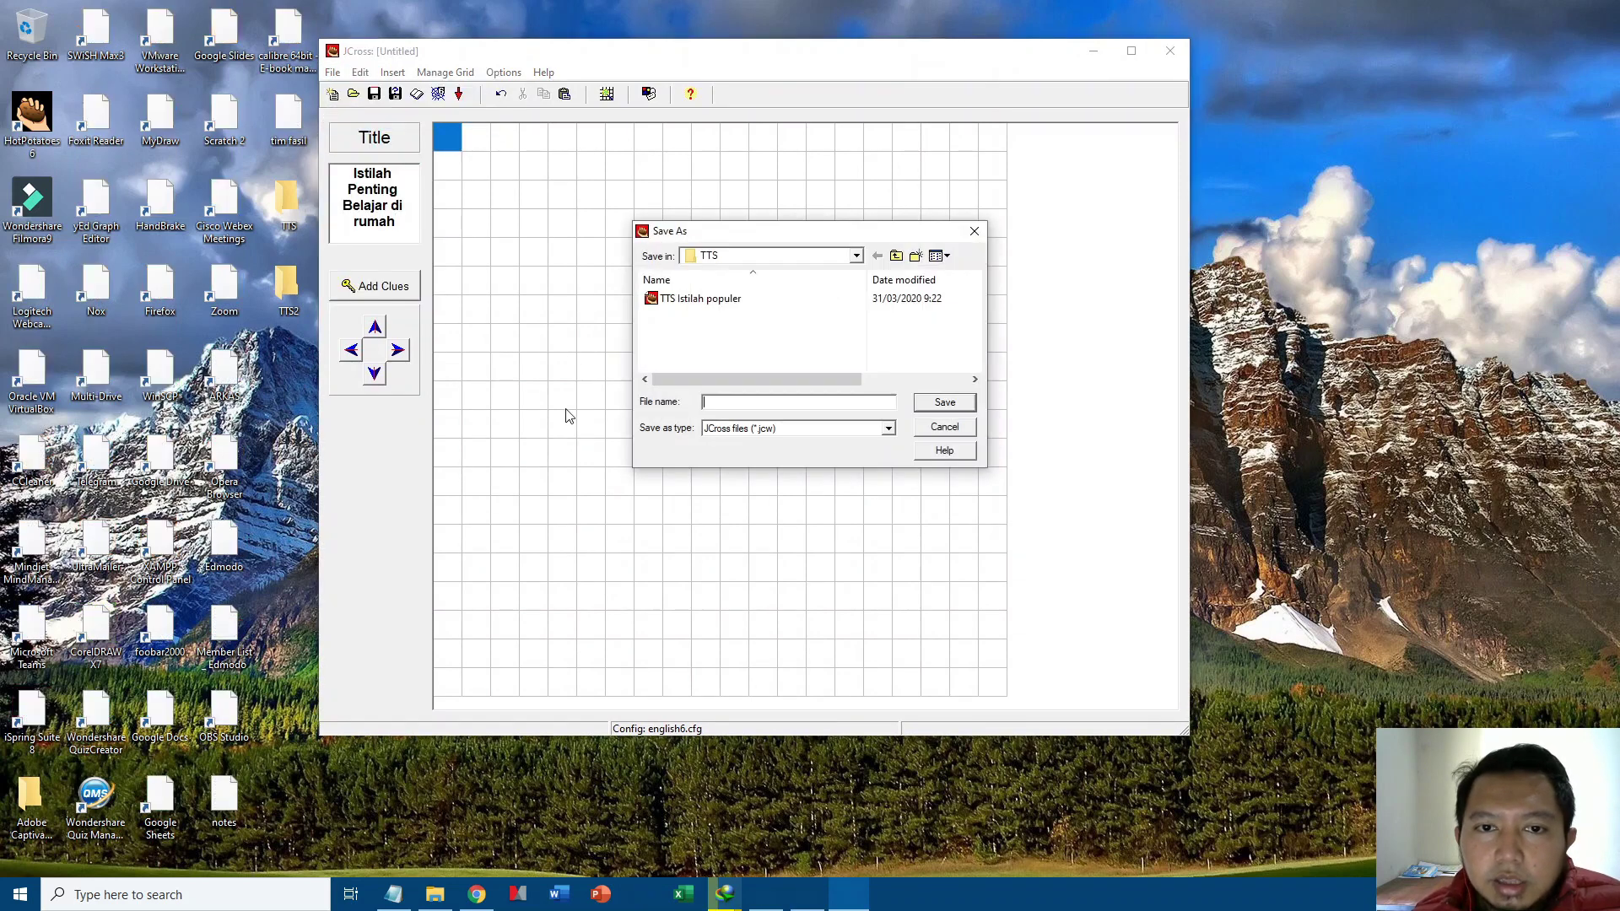
click(897, 256)
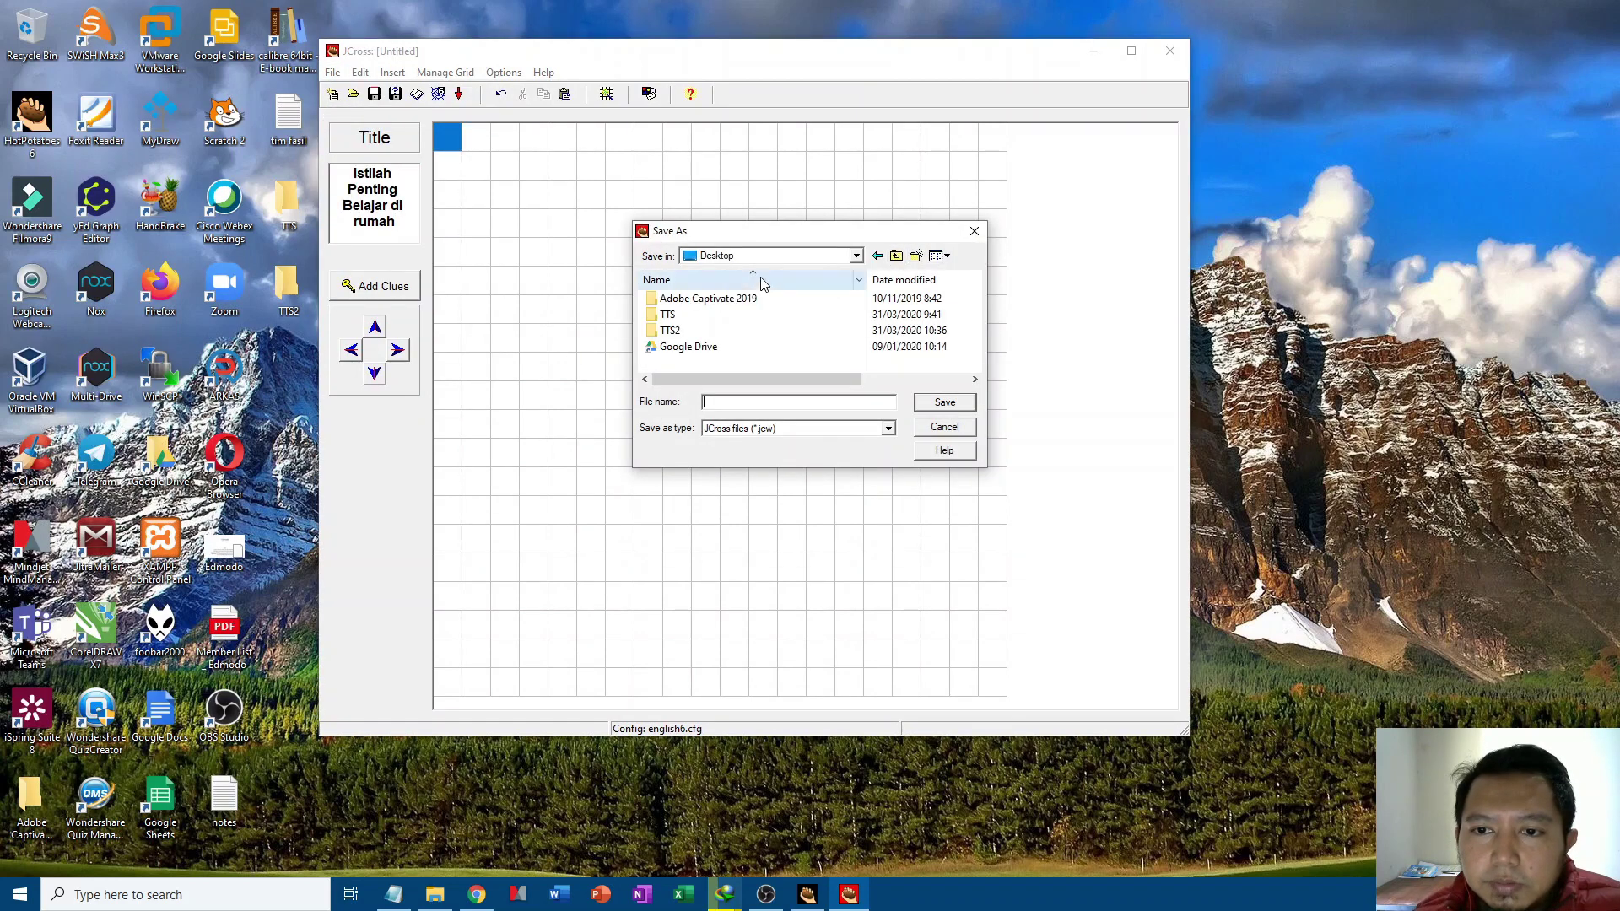
double_click(671, 331)
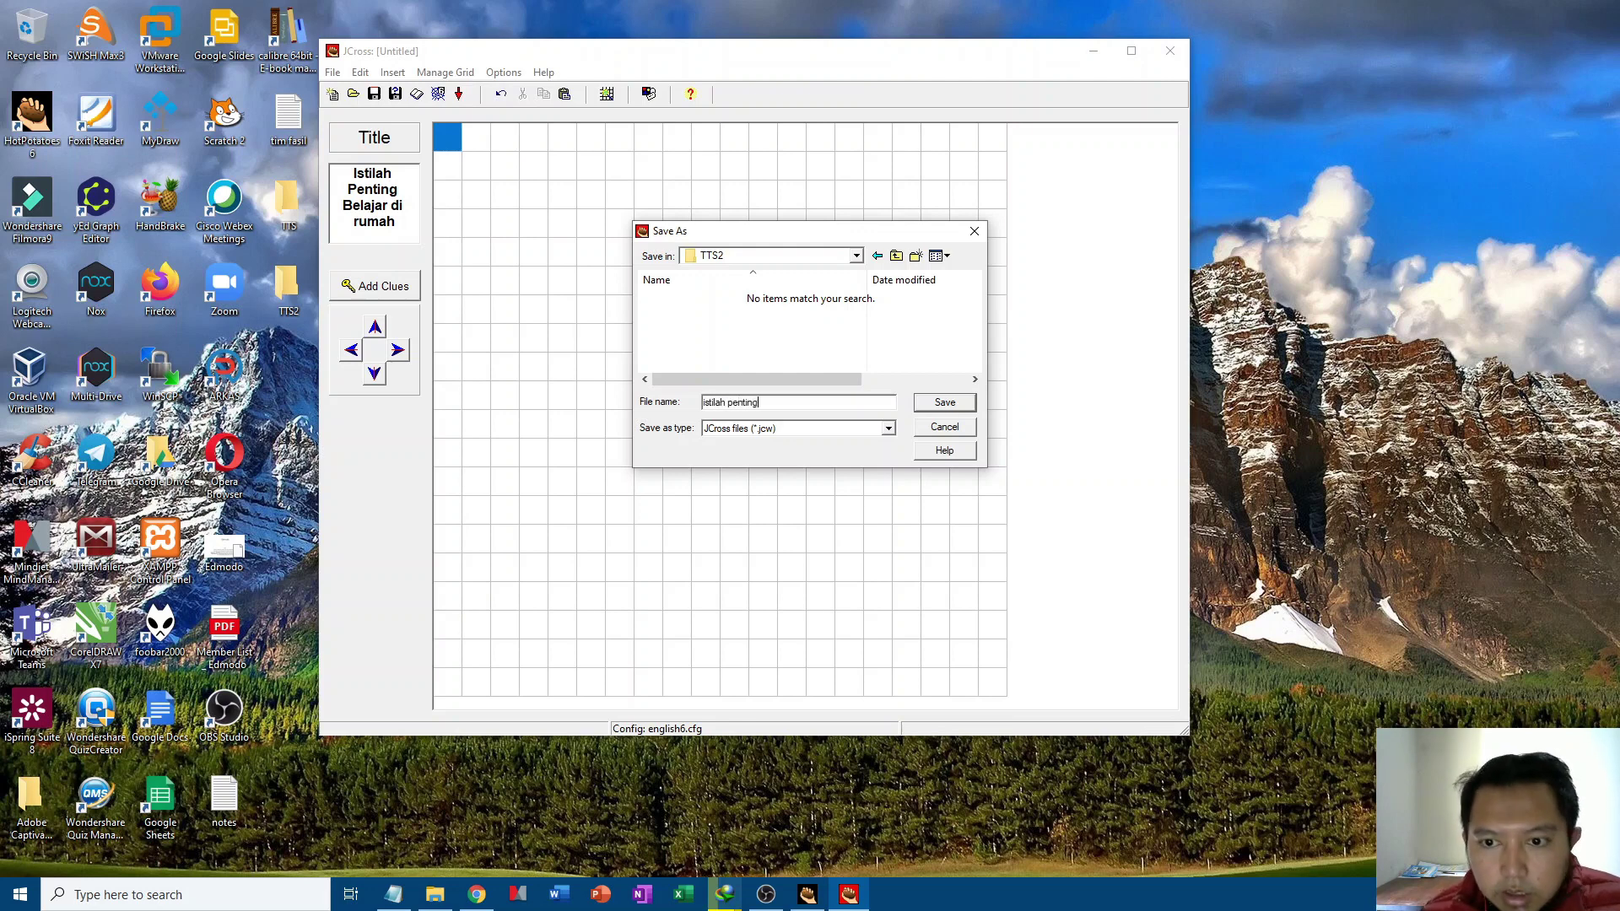
click(948, 409)
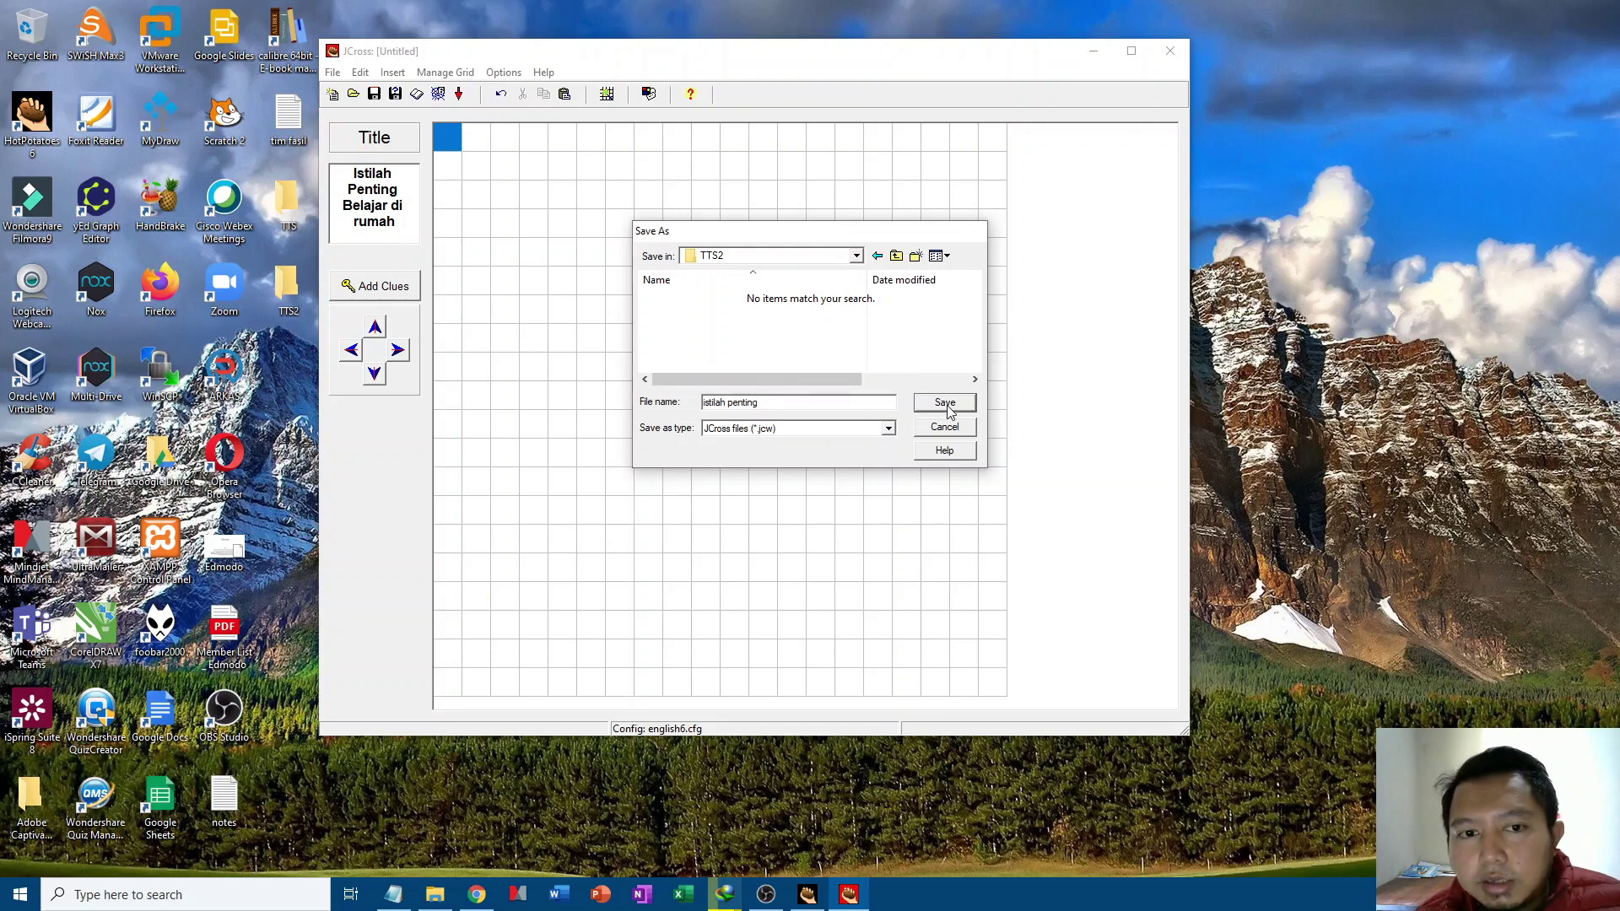
Step: Open the TTS2 desktop folder to check the saved crossword file, and minimize the folder window
click(281, 292)
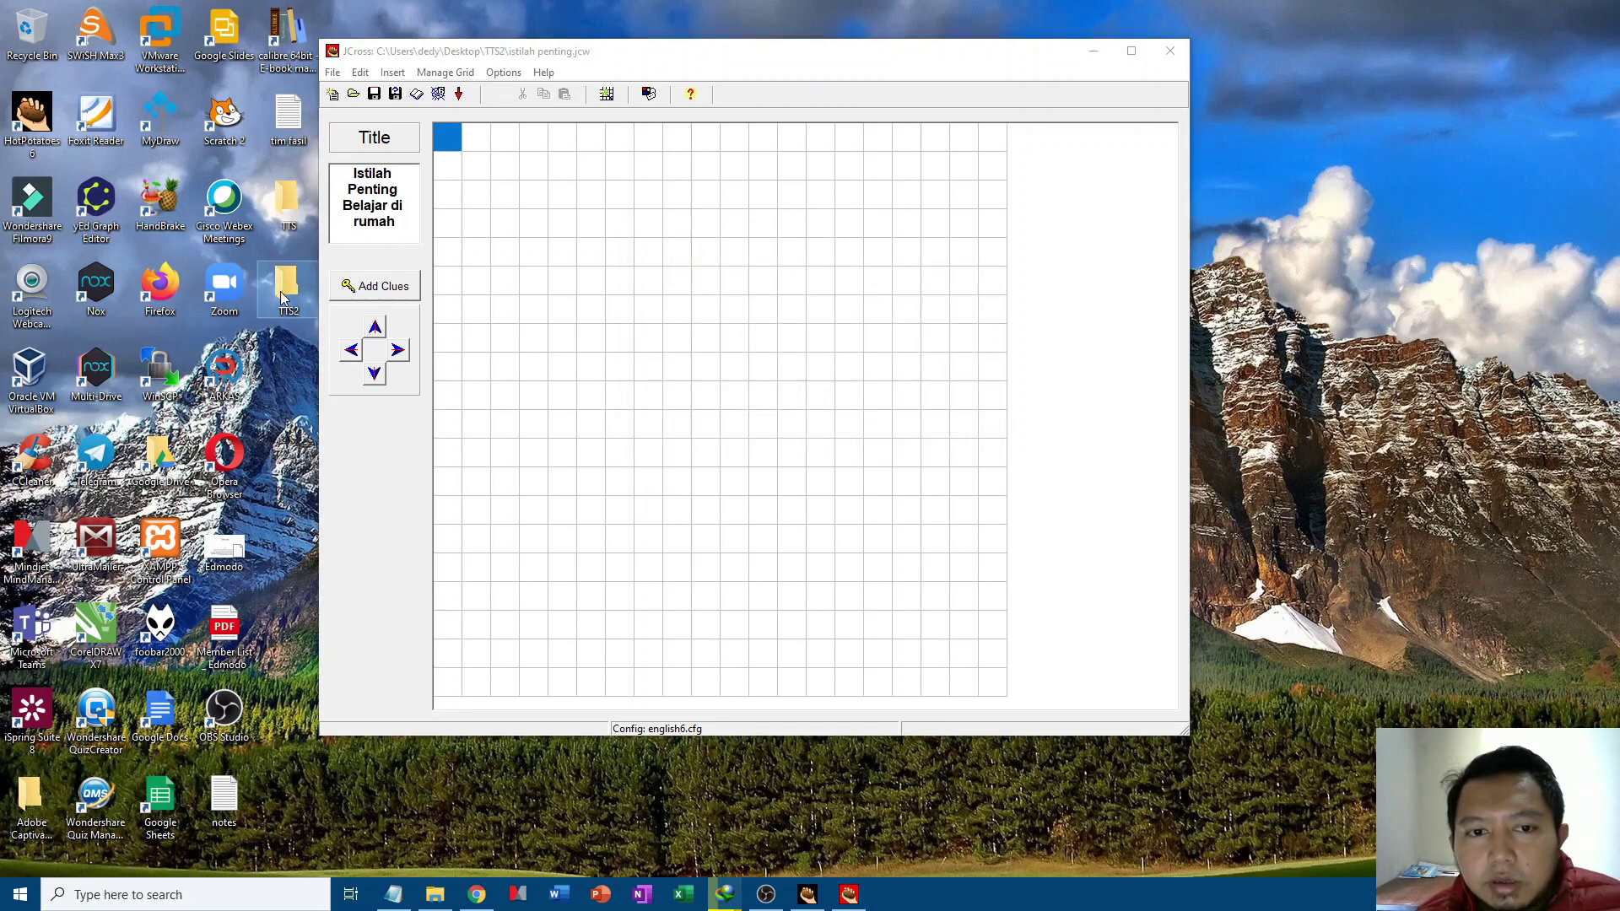
double_click(282, 295)
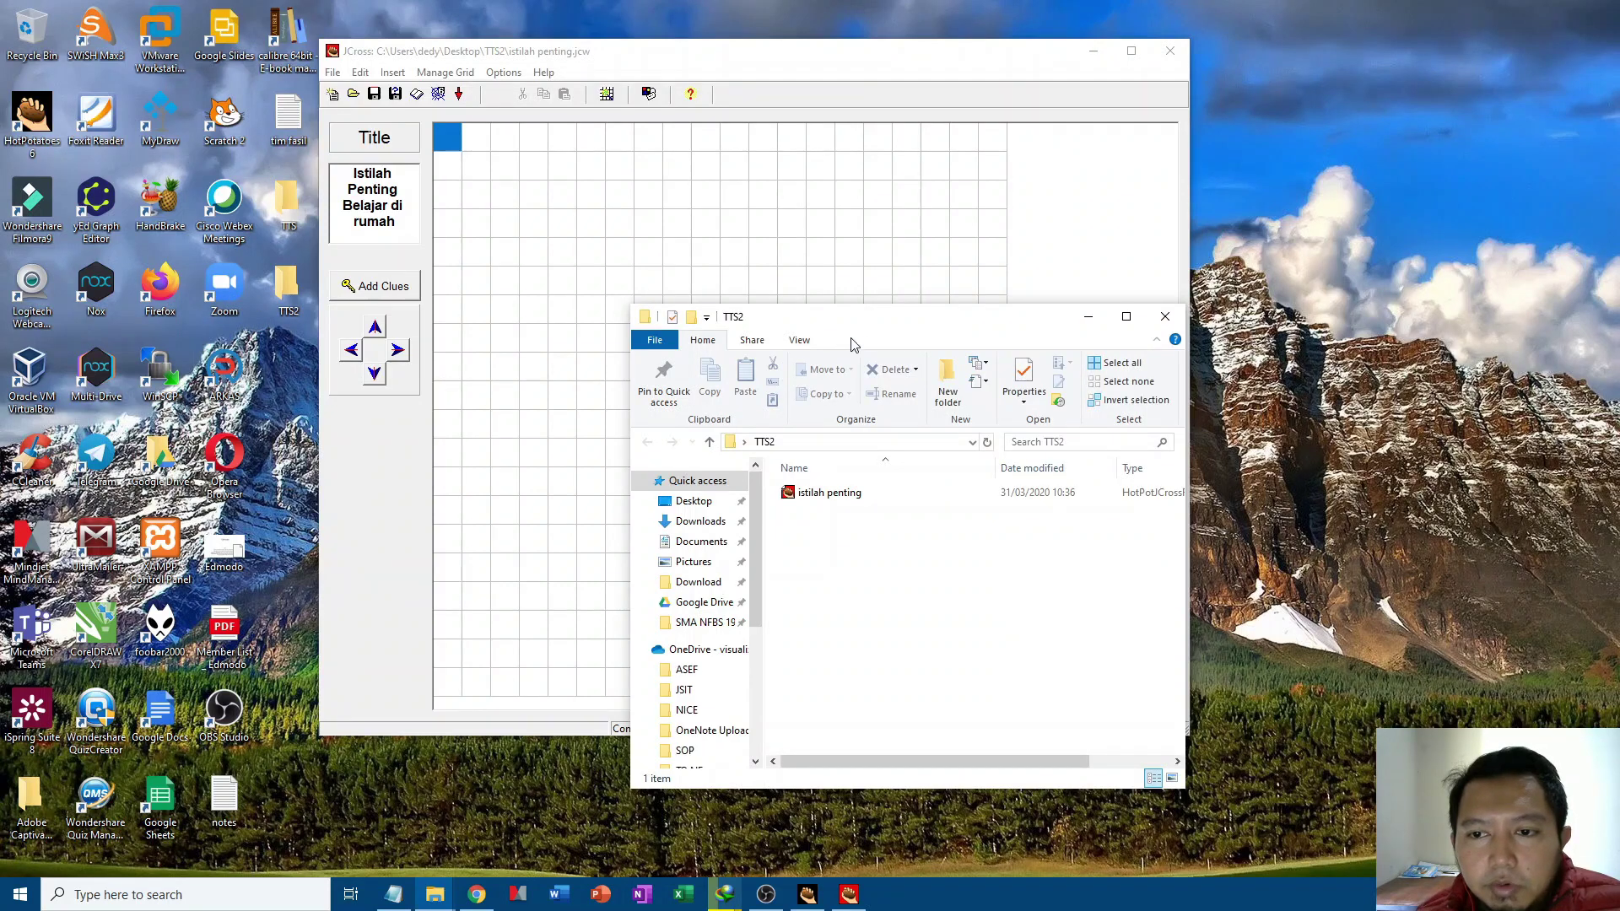
drag(875, 319, 456, 196)
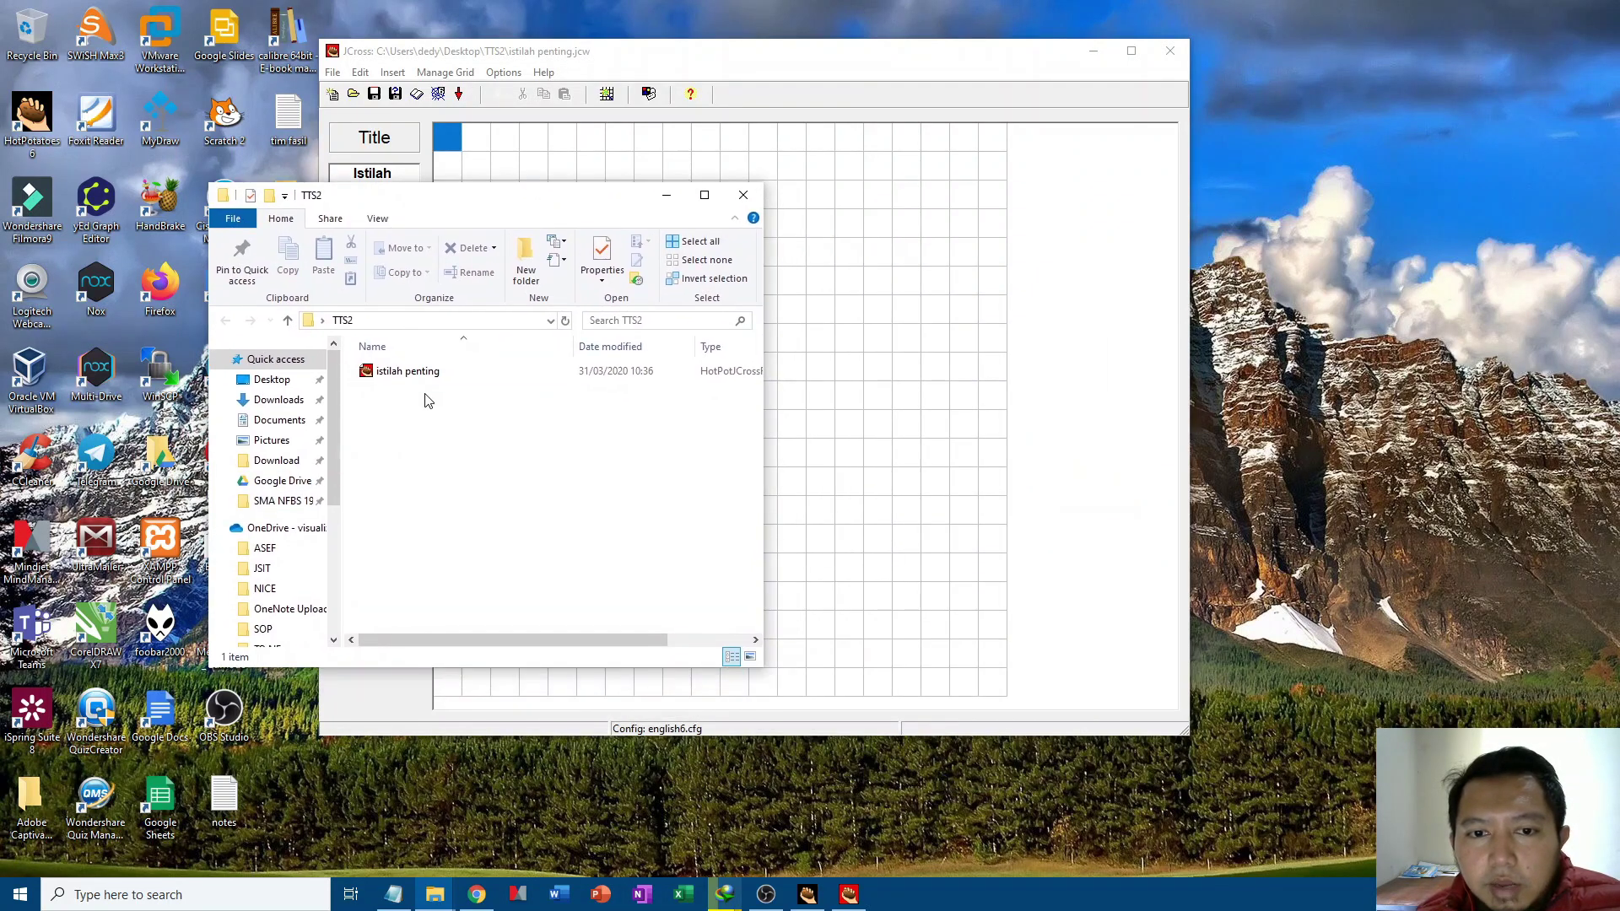
click(667, 195)
Step: Look over the grid management and options commands in the maximized JCross window, and minimize it to reveal the Hot Potatoes launcher
drag(642, 55, 661, 44)
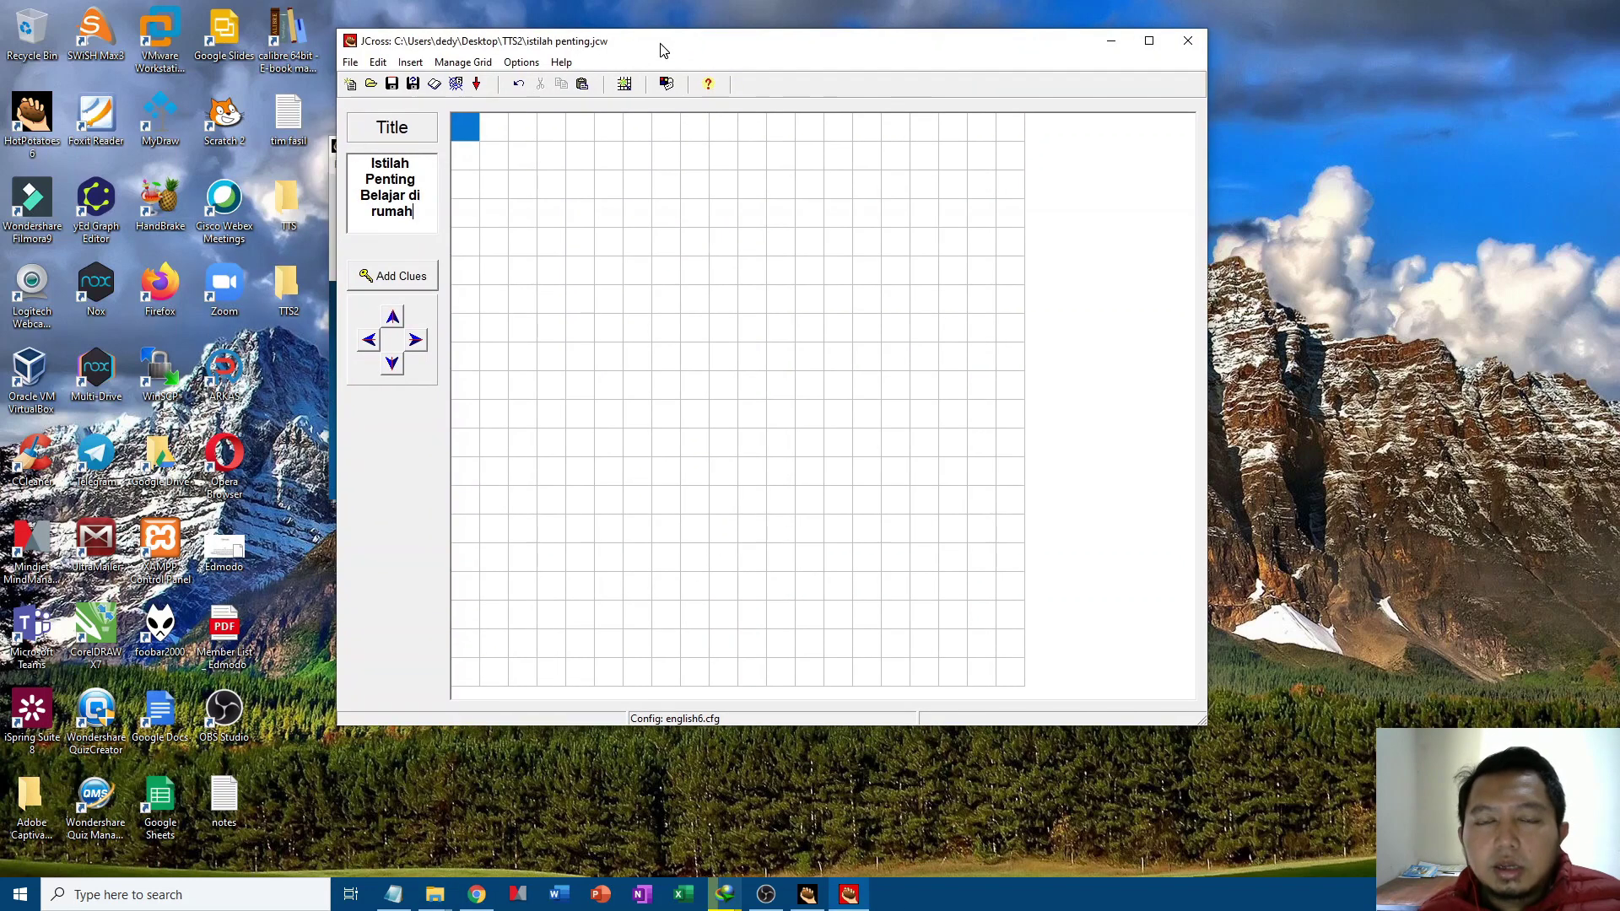
click(1147, 39)
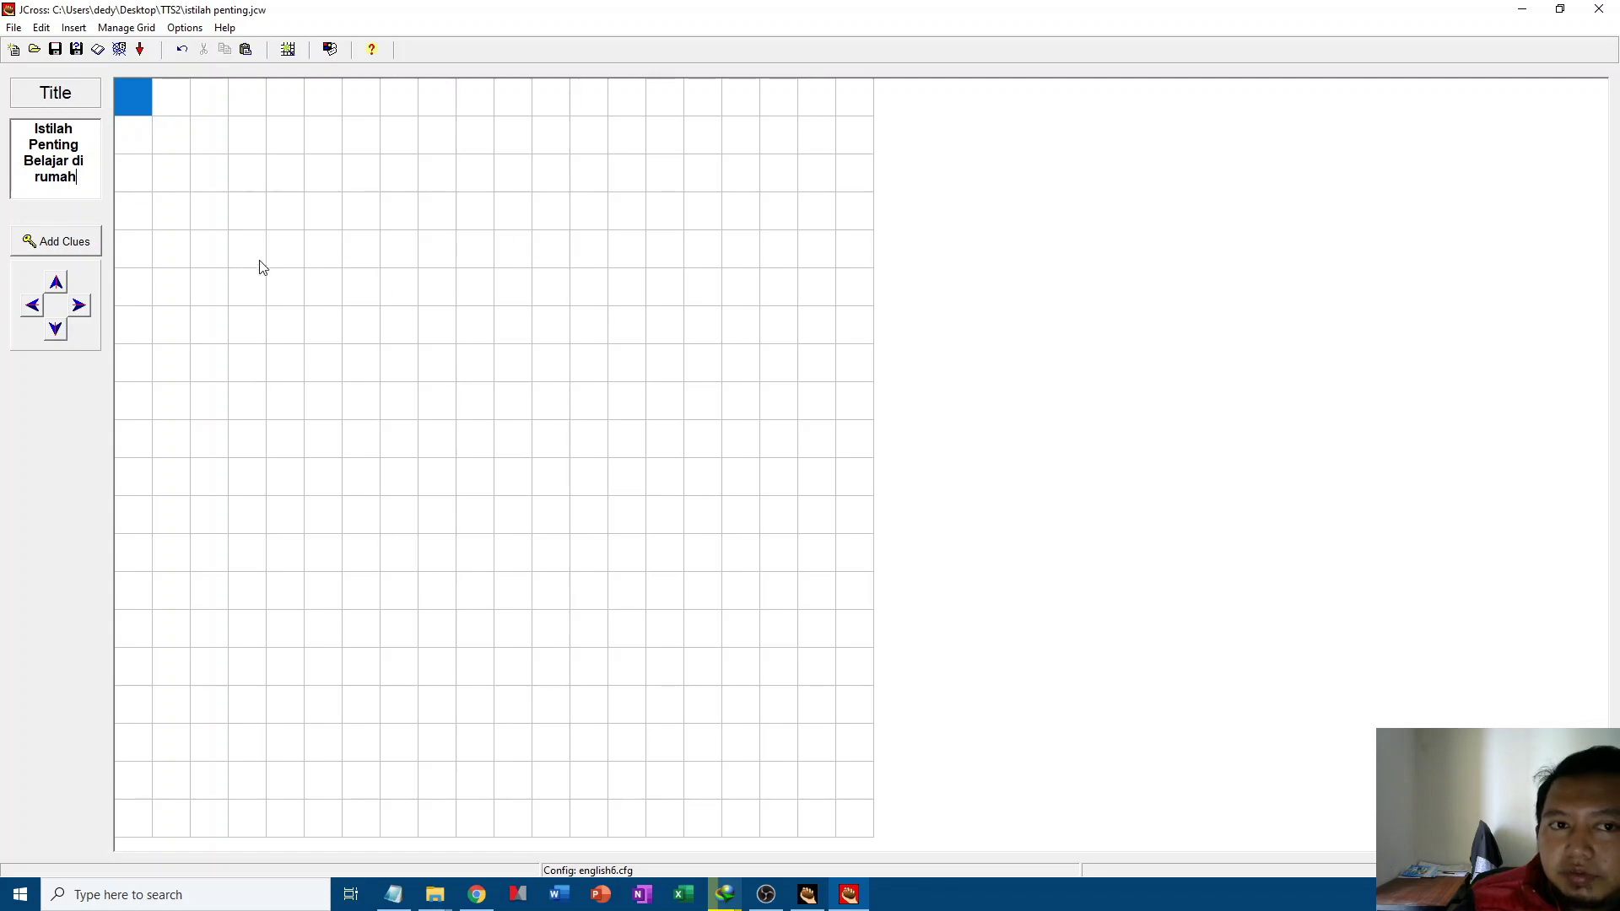
click(126, 27)
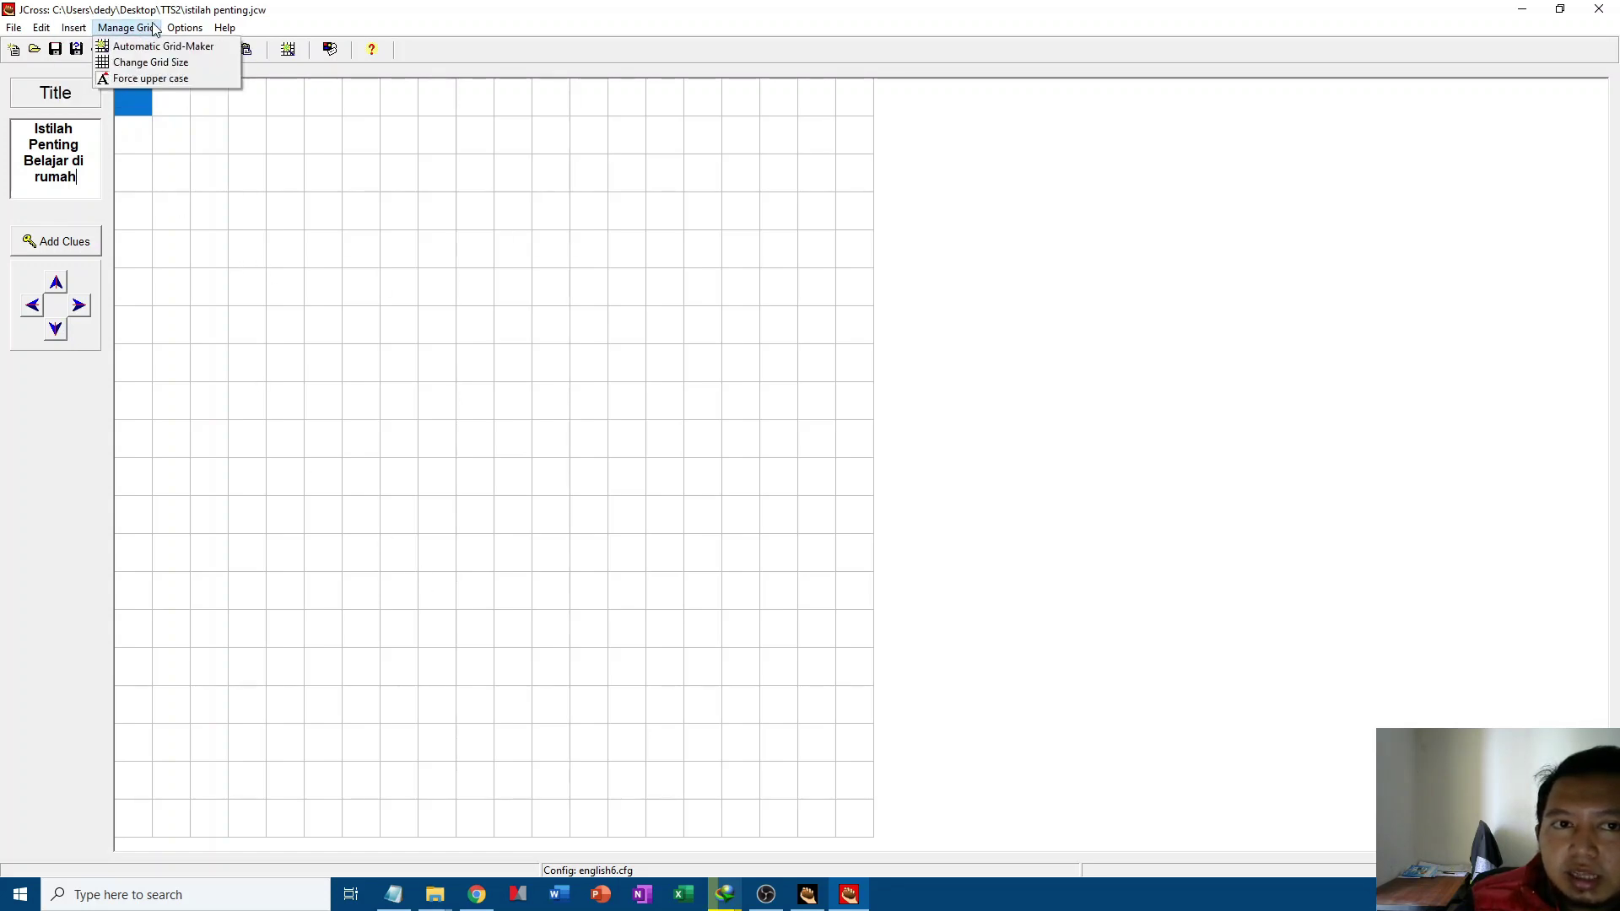
click(184, 27)
click(322, 7)
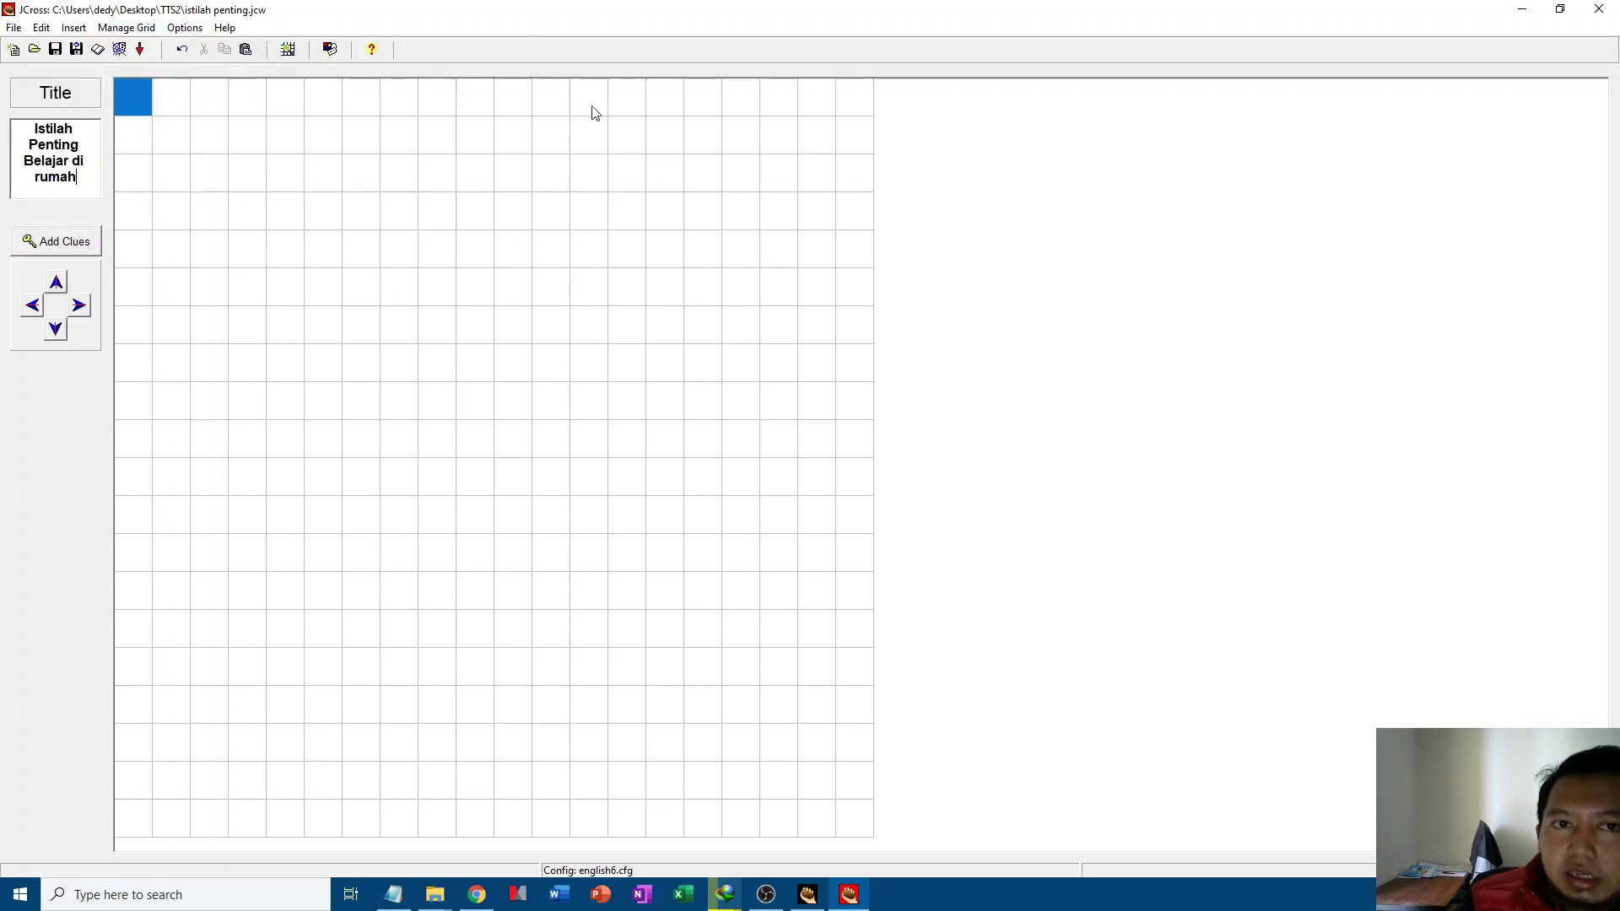
click(1522, 10)
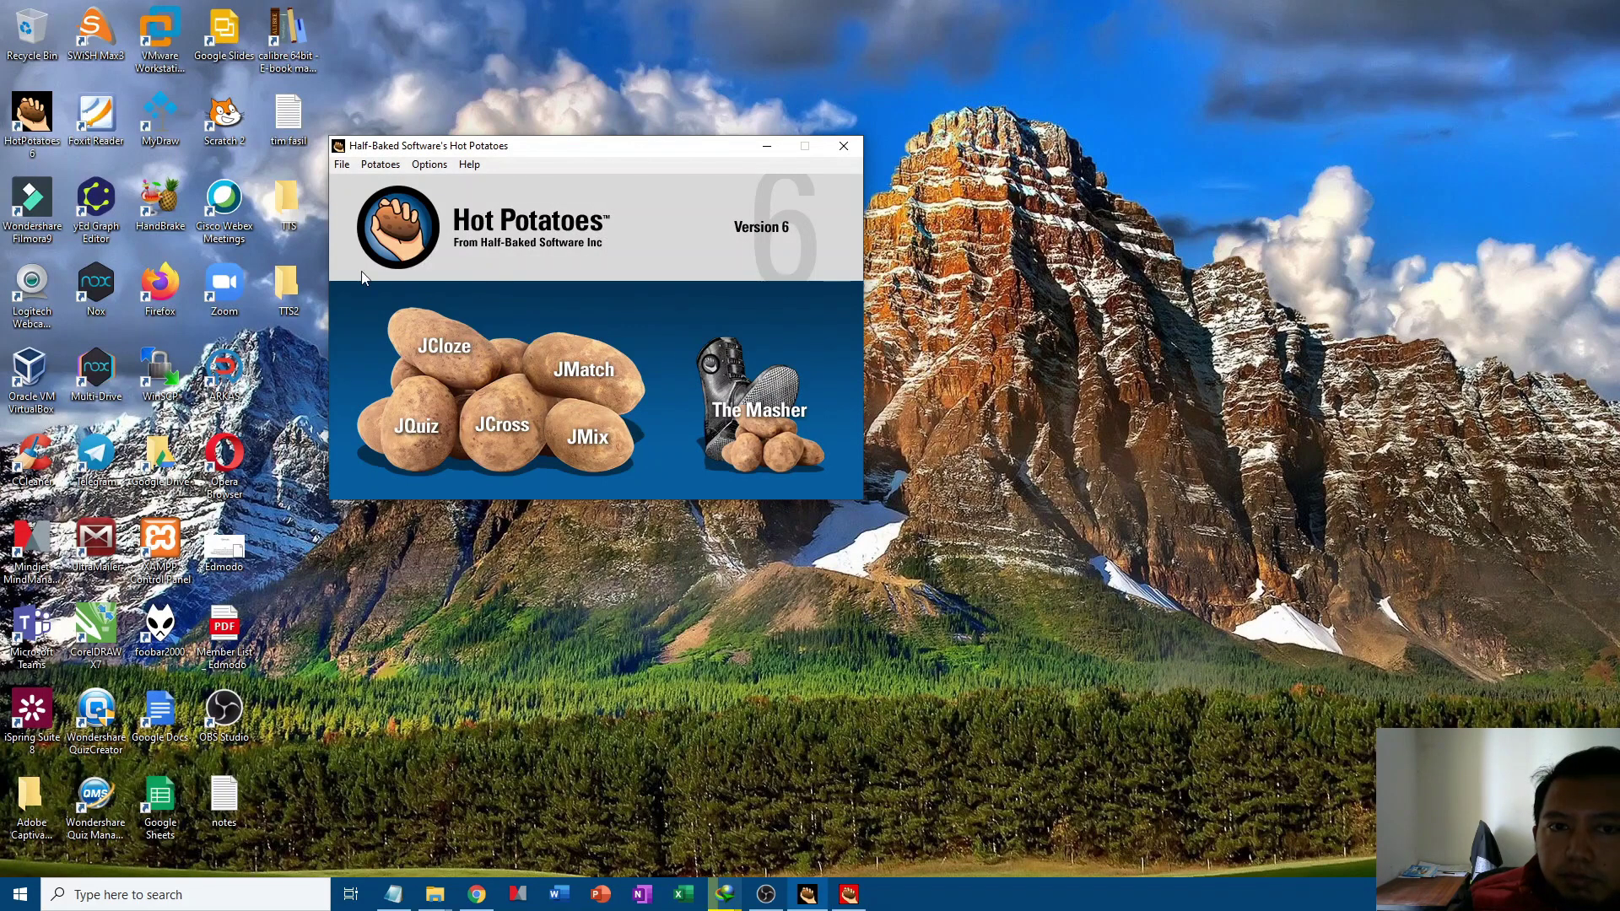
Step: Switch to Notepad with a blank untitled document and place its window beside the desktop icons
double_click(286, 207)
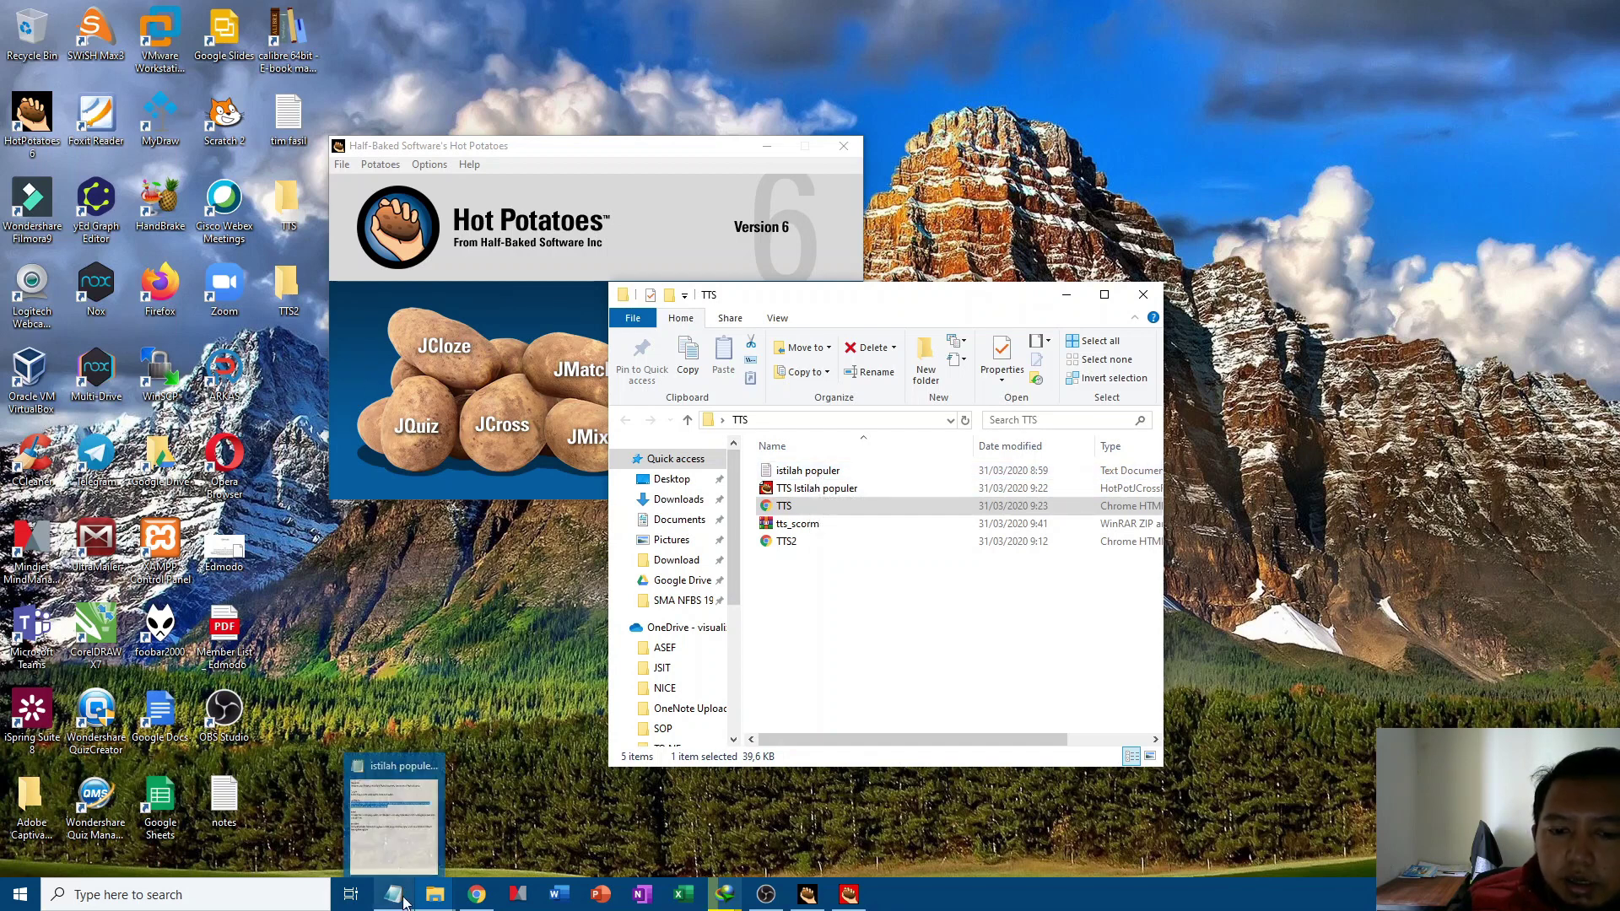
click(413, 839)
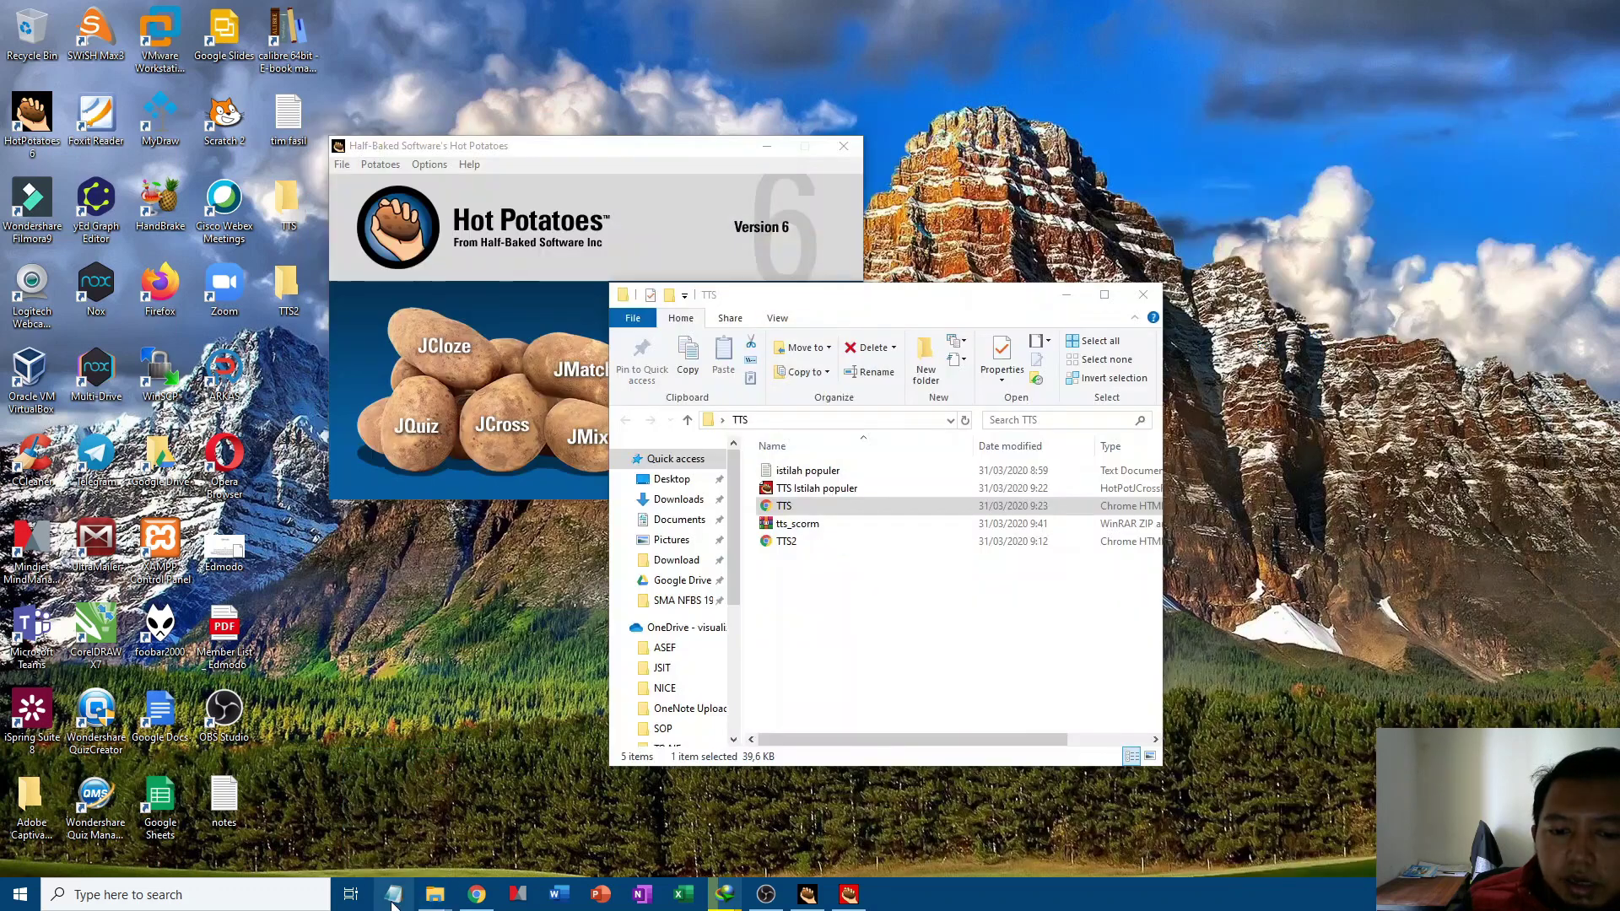
drag(1034, 125, 528, 147)
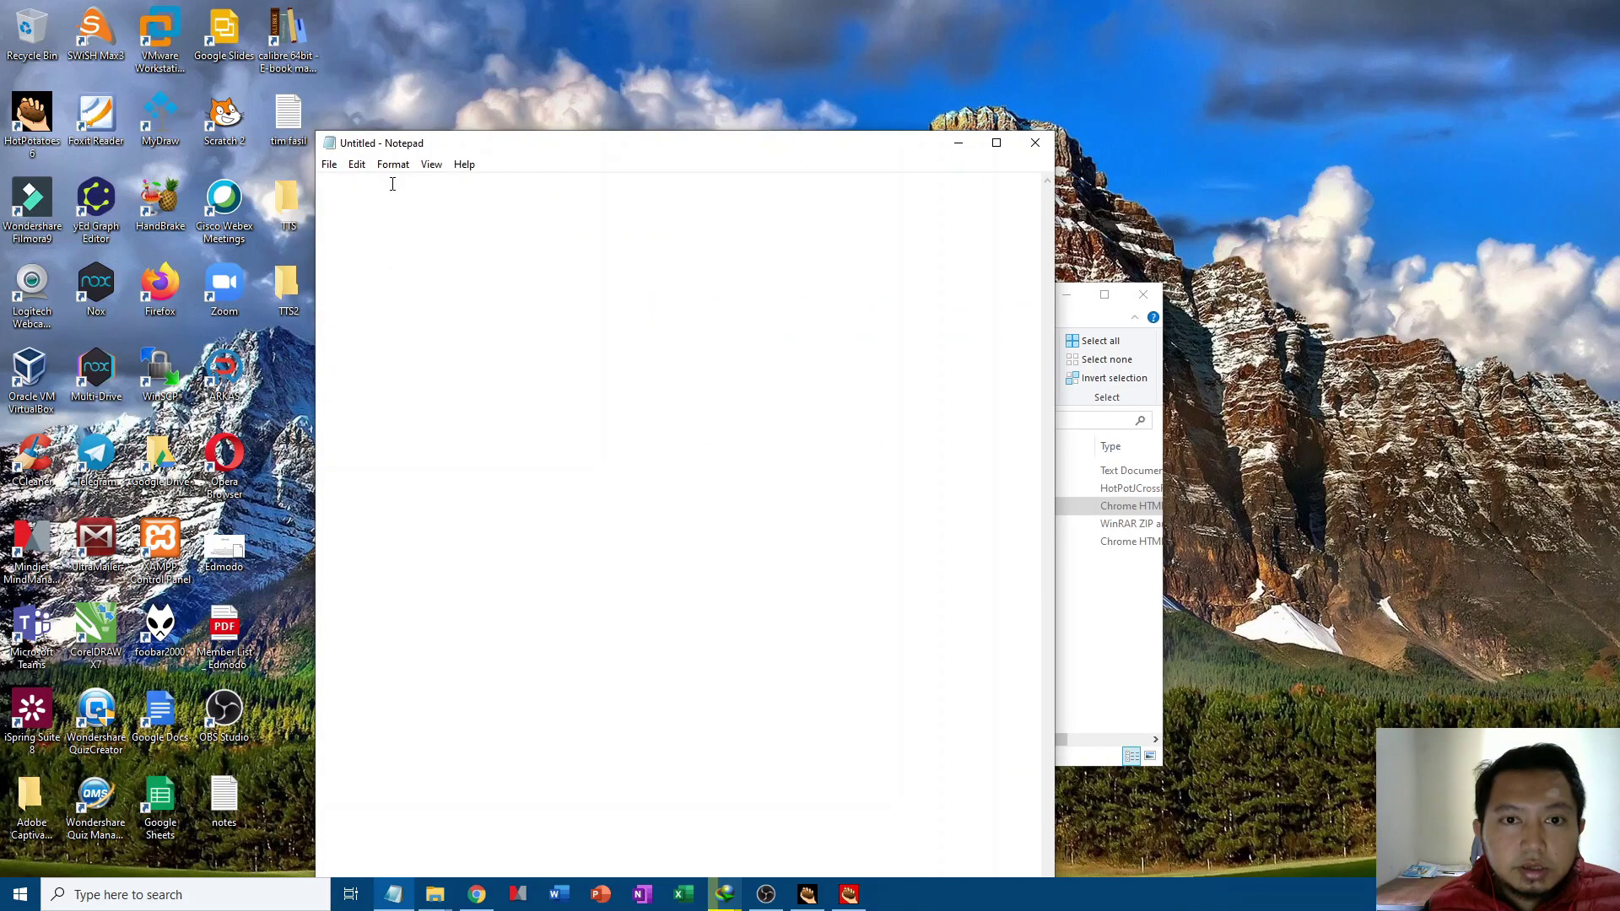
Step: Save the empty text document as "daftar istilah" in the desktop folder TTS2
click(329, 165)
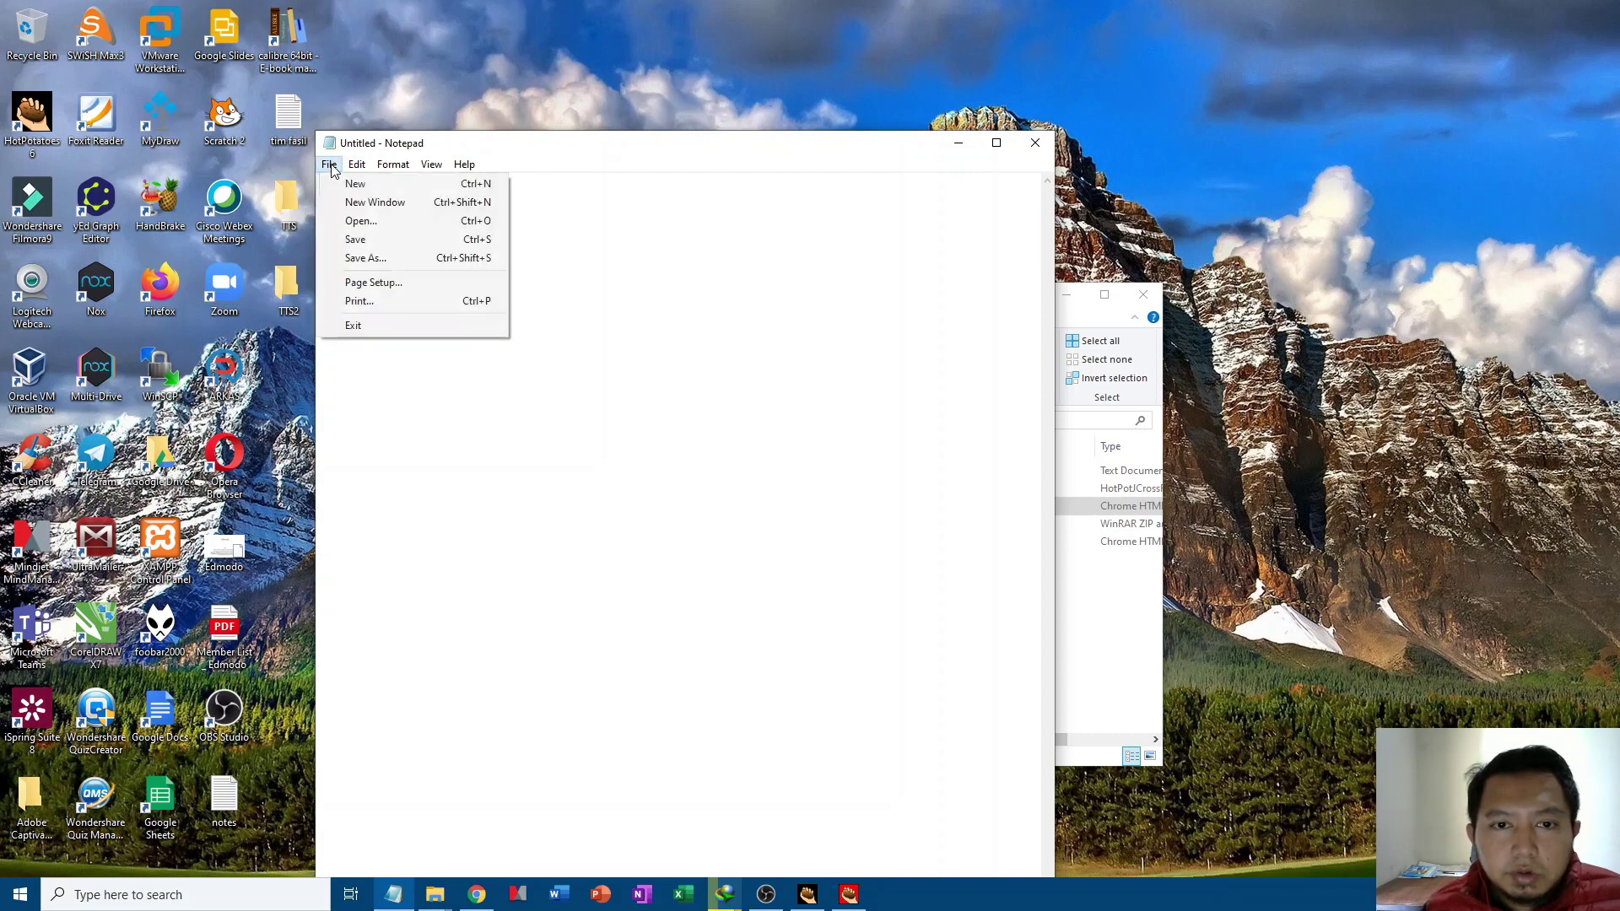
click(355, 239)
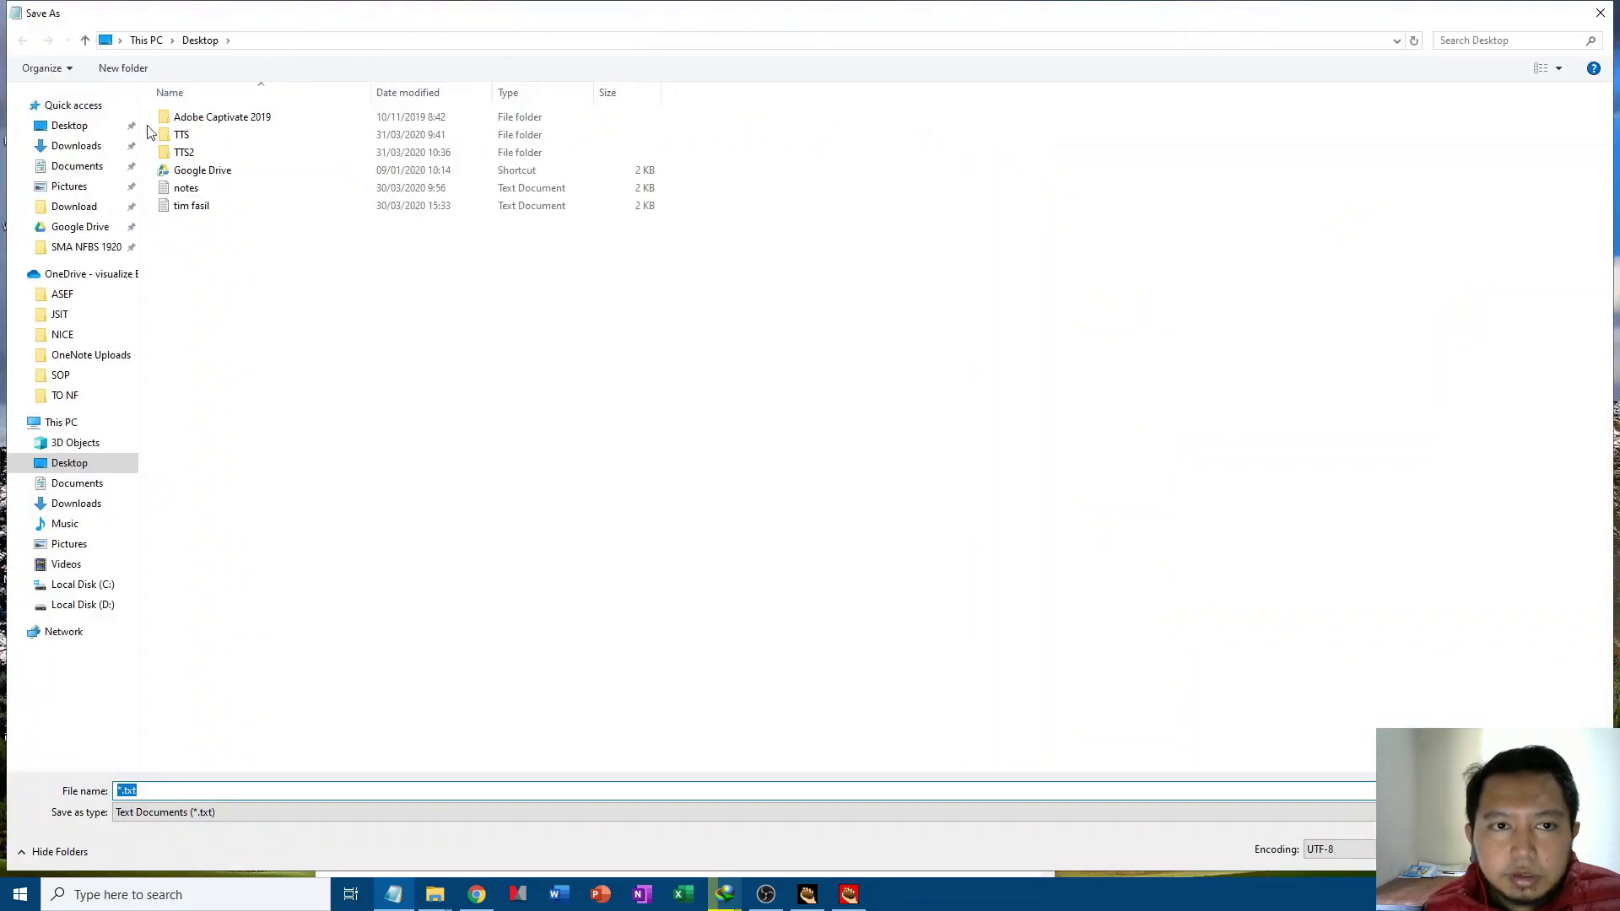
click(76, 127)
double_click(183, 152)
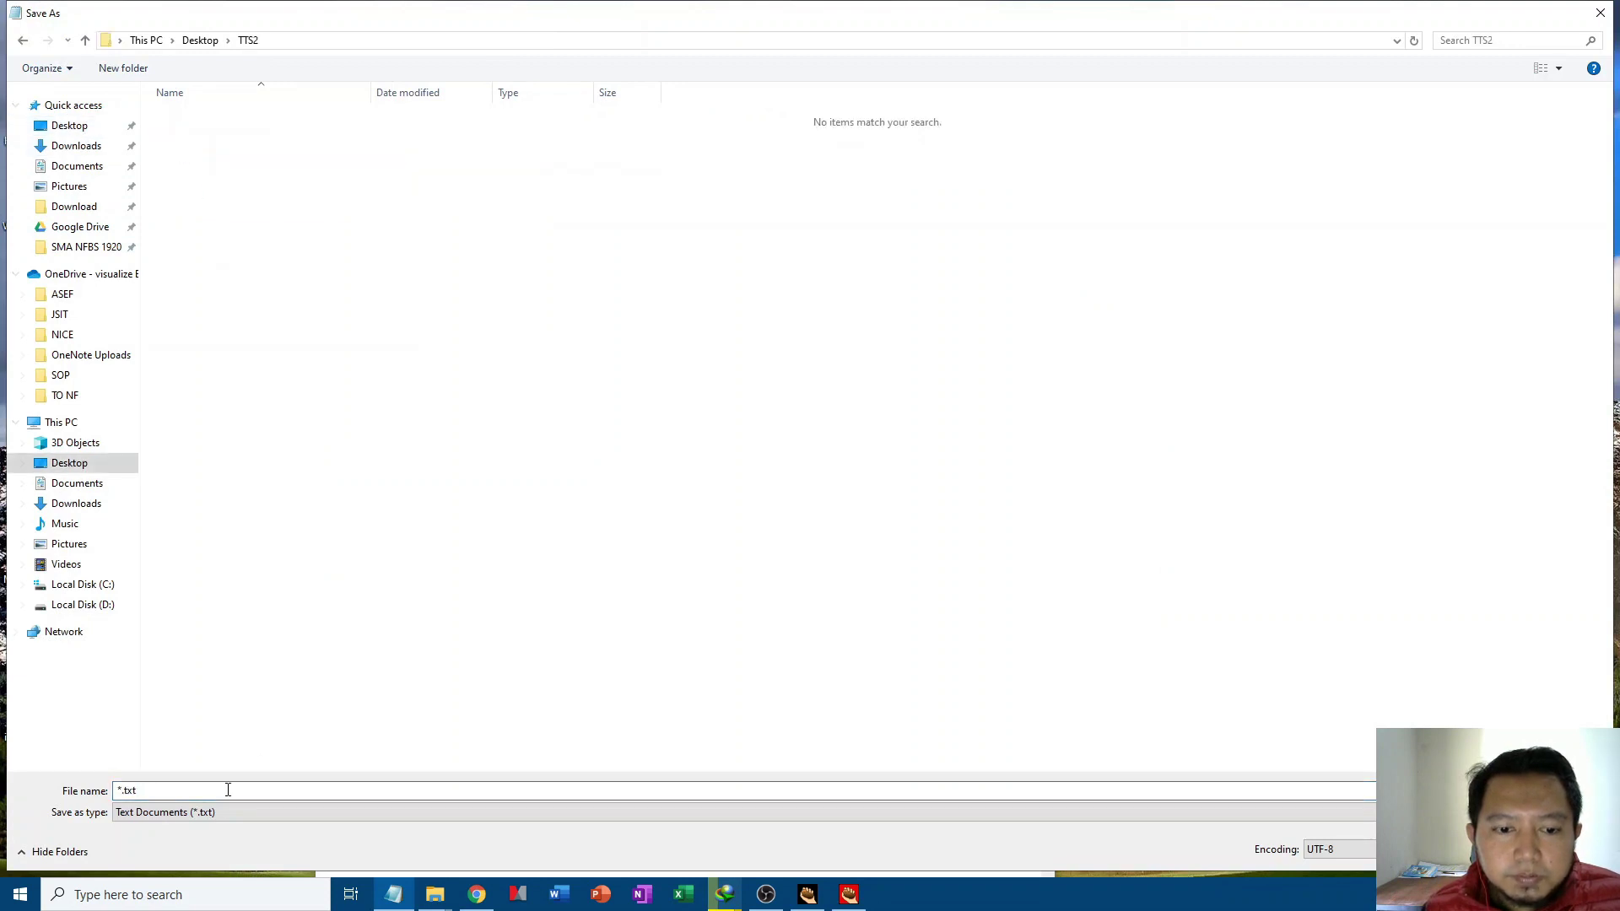
click(227, 790)
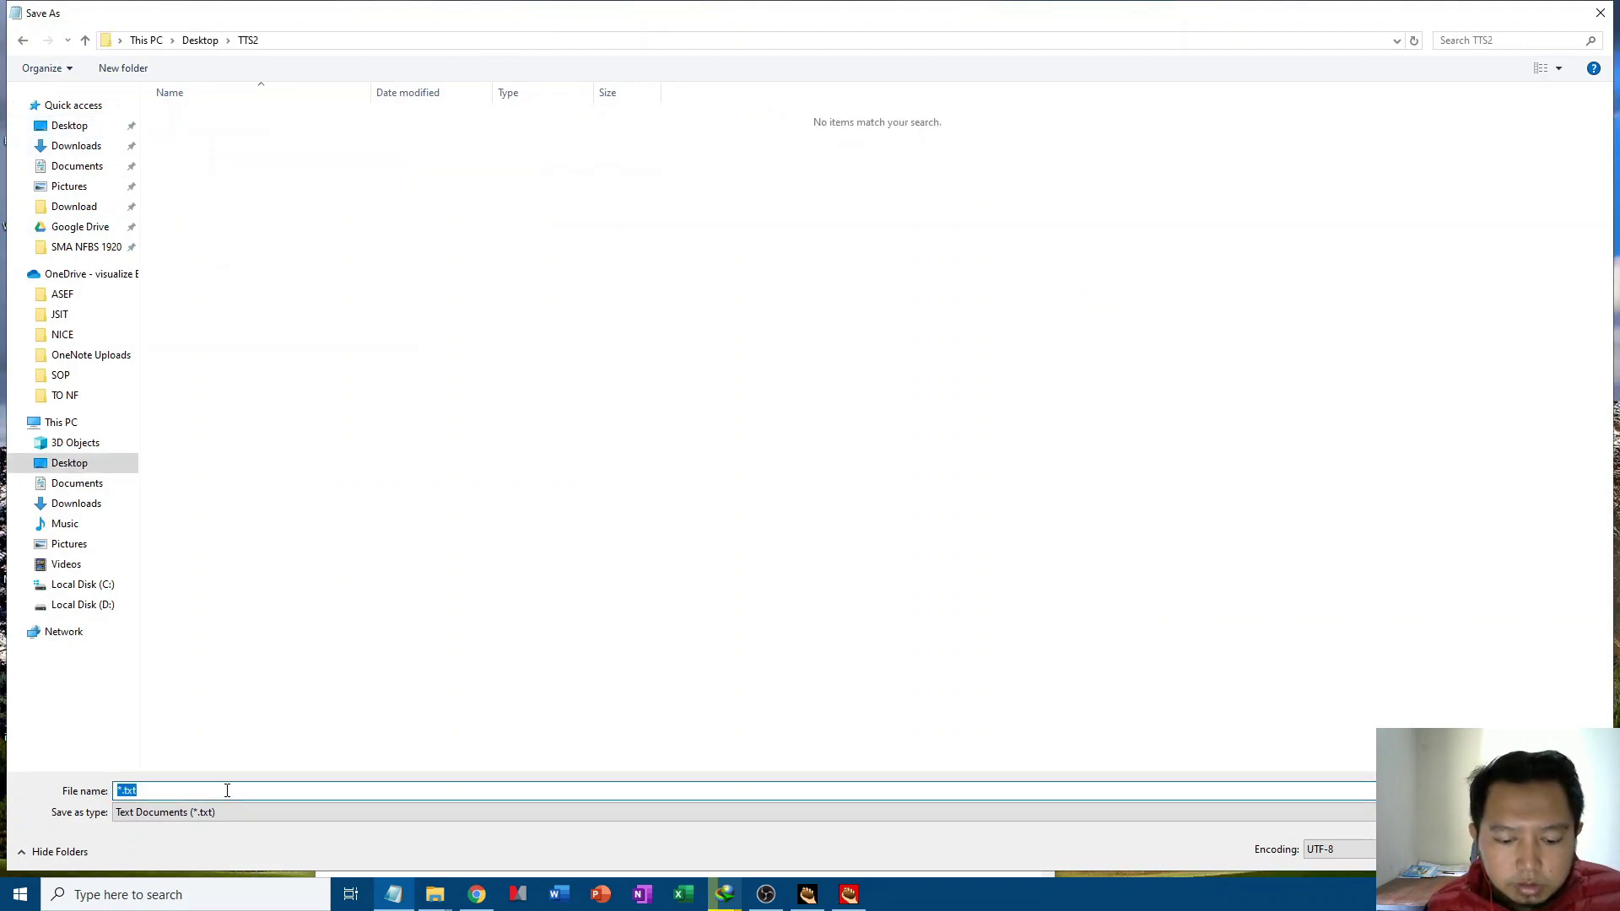
text(daftar istilah)
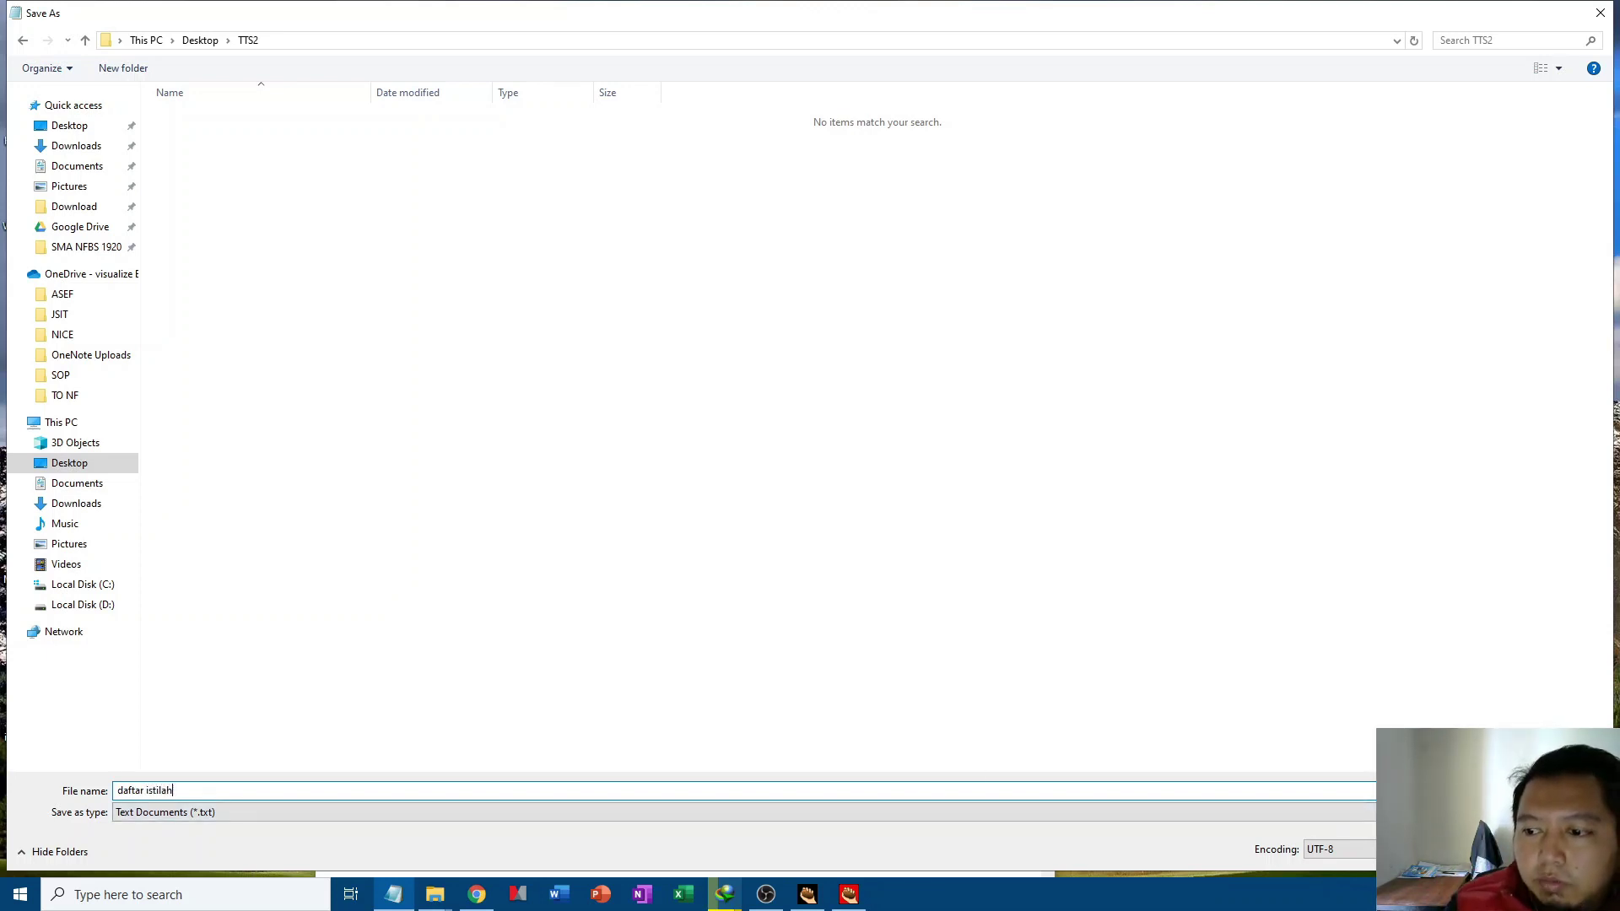
key(Return)
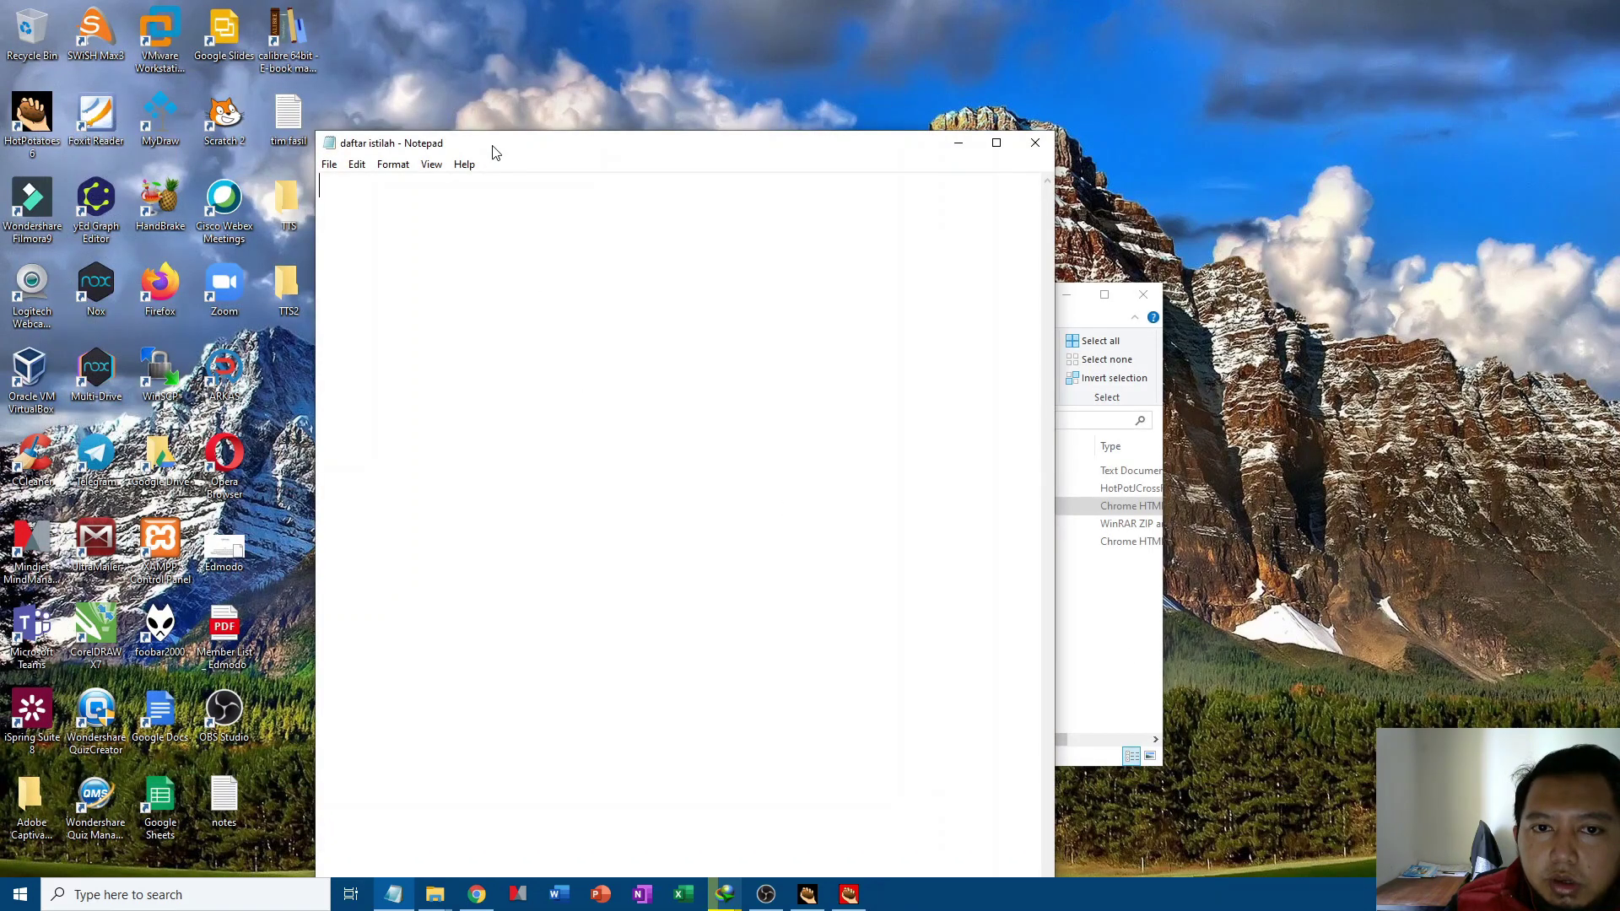
mouse_move(496, 152)
mouse_down()
mouse_move(481, 177)
mouse_move(498, 151)
mouse_up()
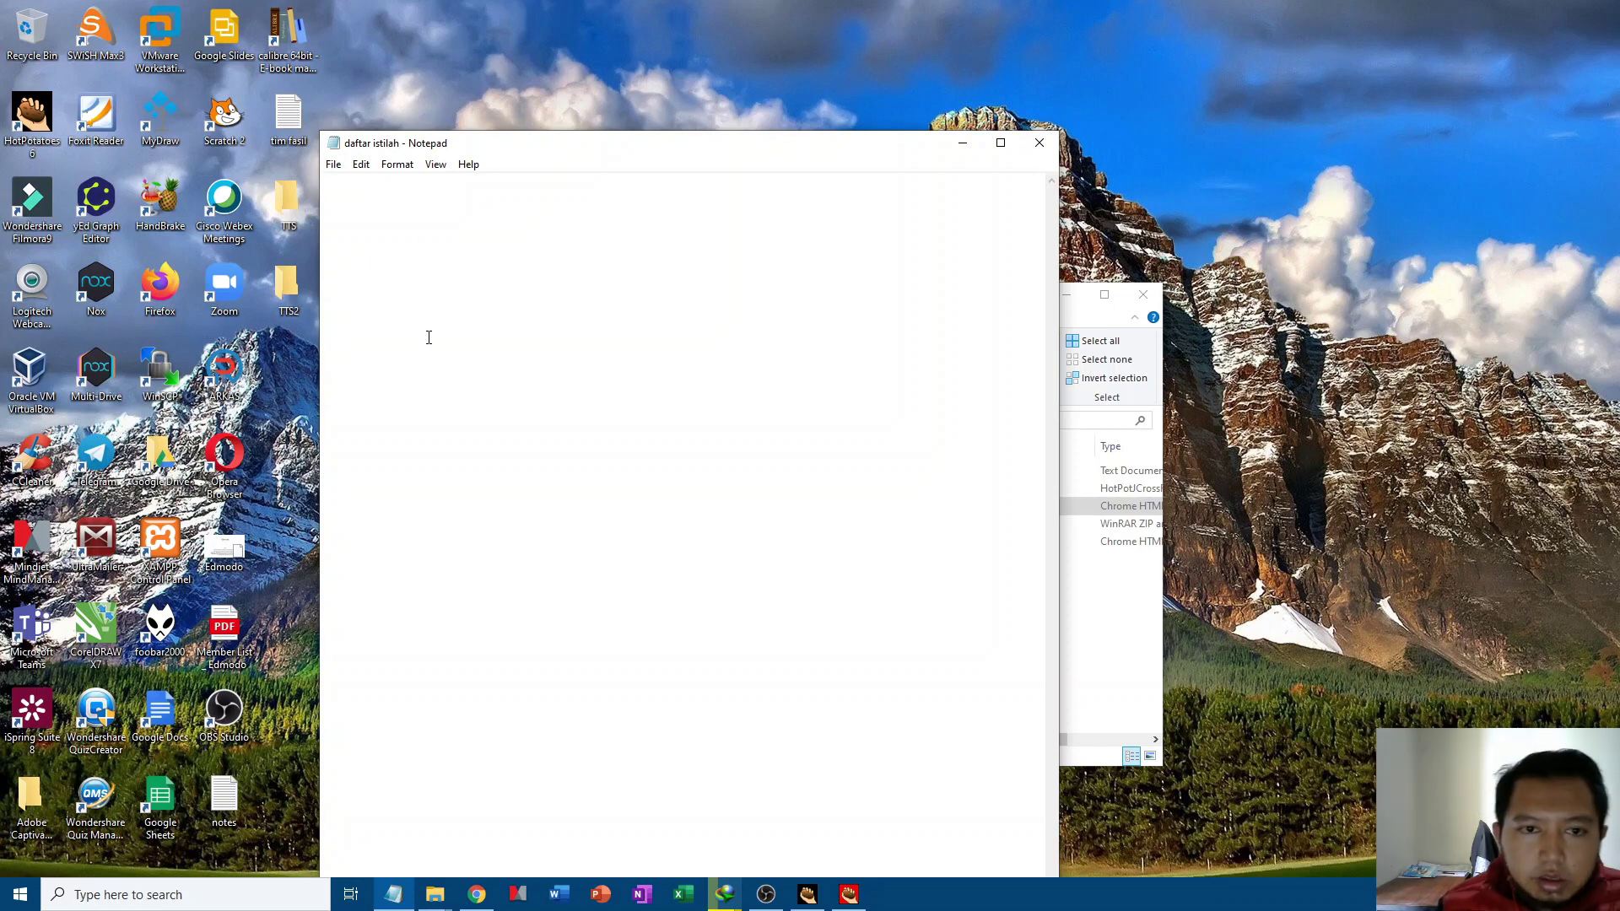
Step: Copy all the terms and definitions from "istilah populer" in the TTS folder into daftar istilah, and close the source file
double_click(285, 211)
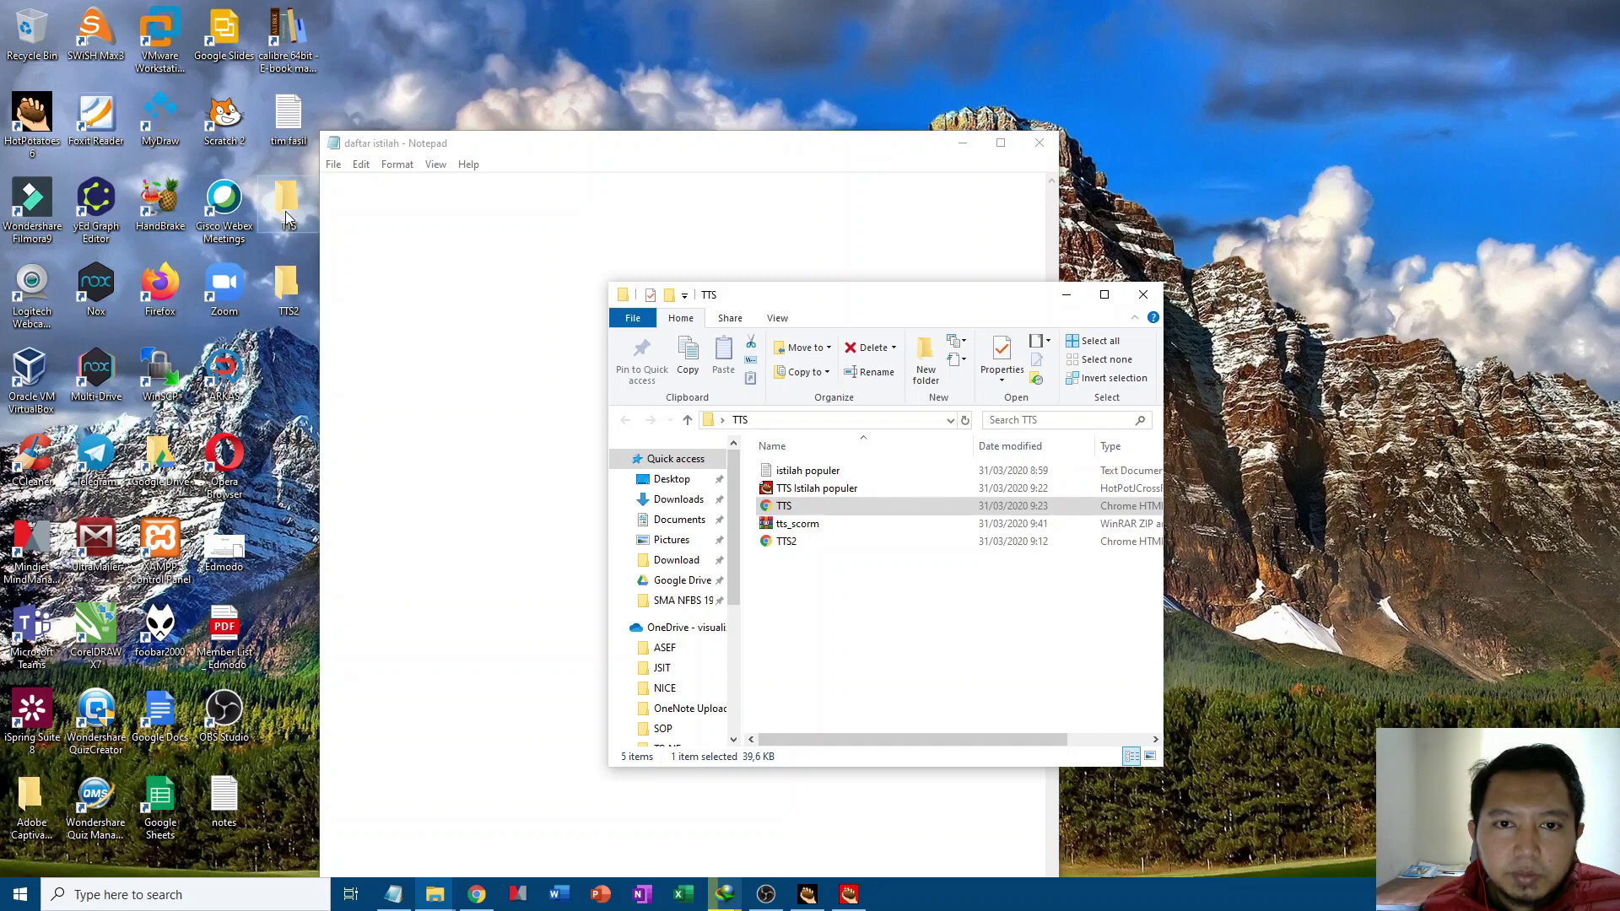
double_click(822, 471)
drag(1020, 569, 826, 163)
key(ctrl+c)
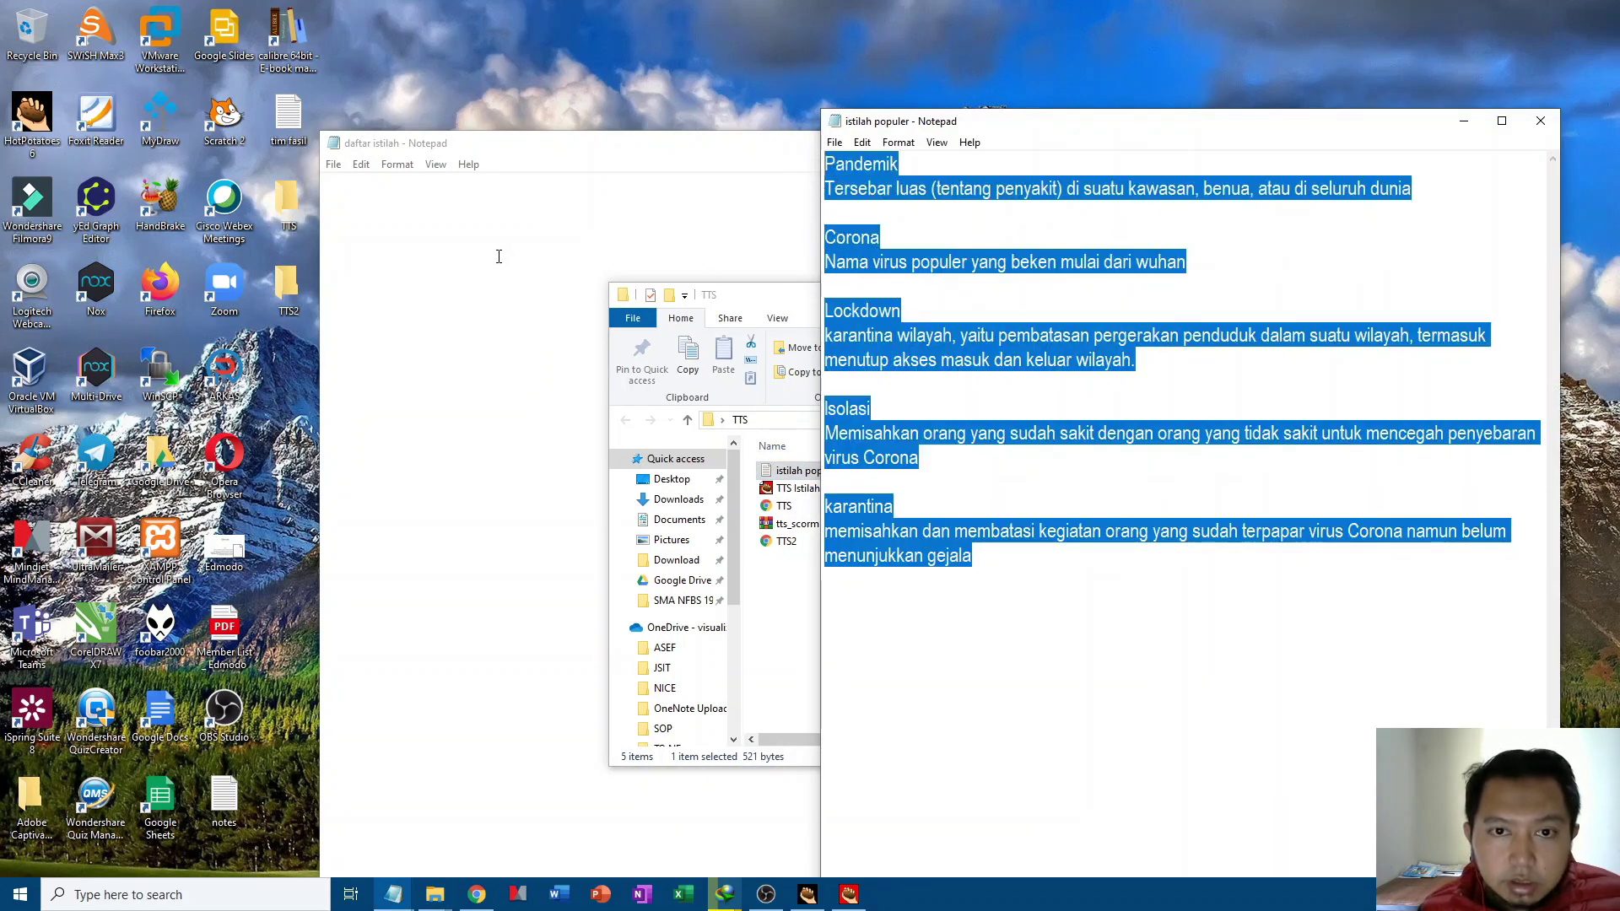
click(498, 256)
key(ctrl+v)
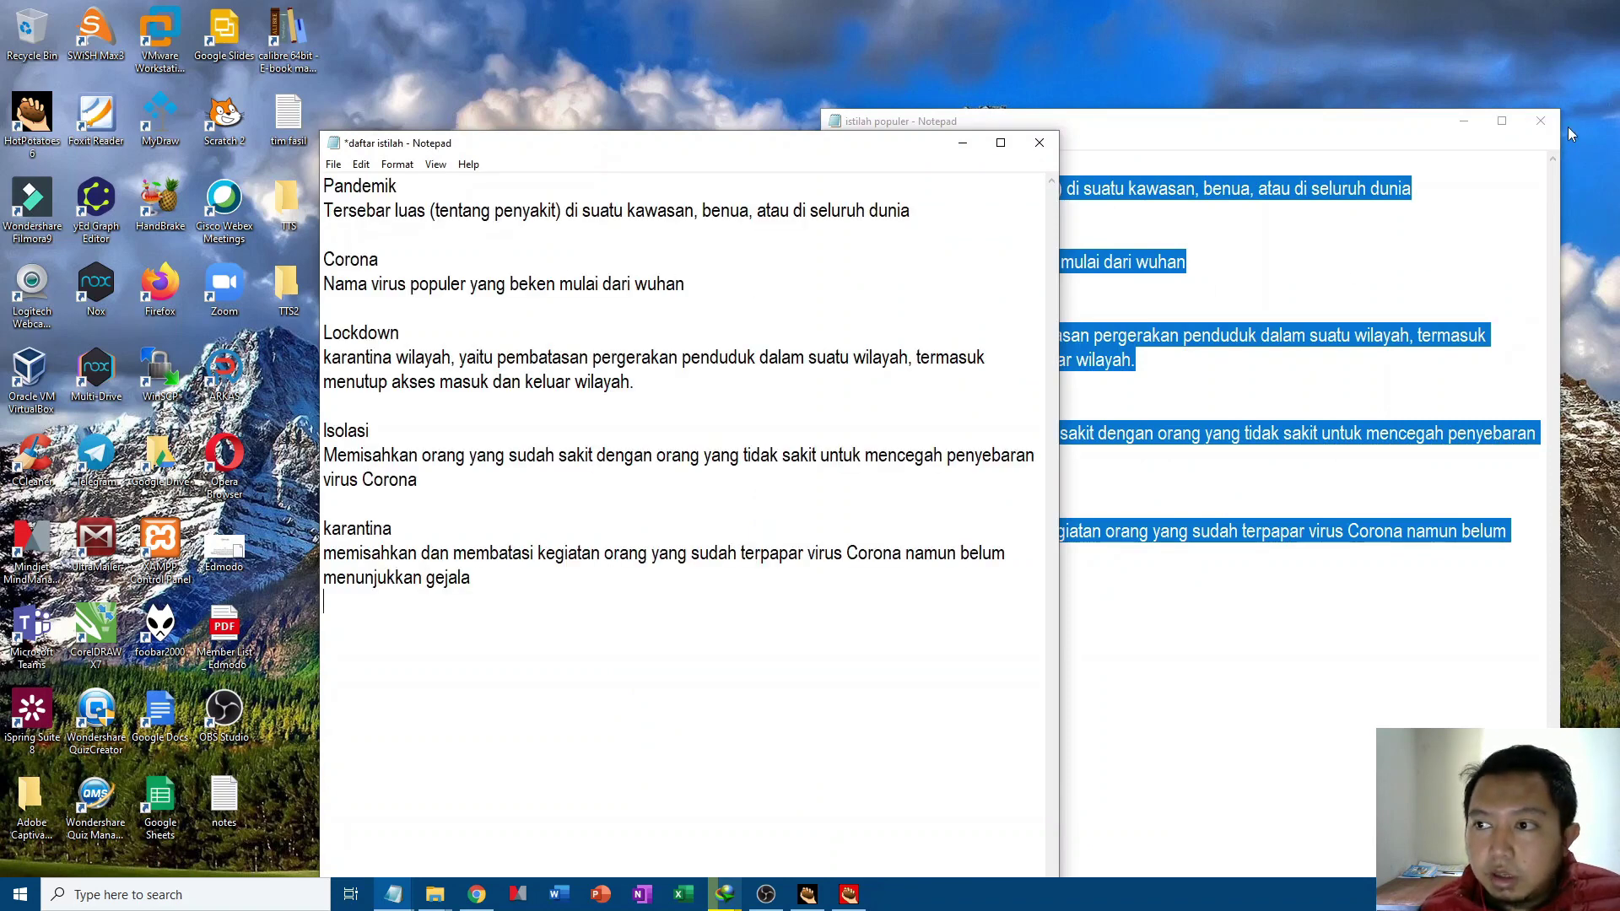
click(1541, 121)
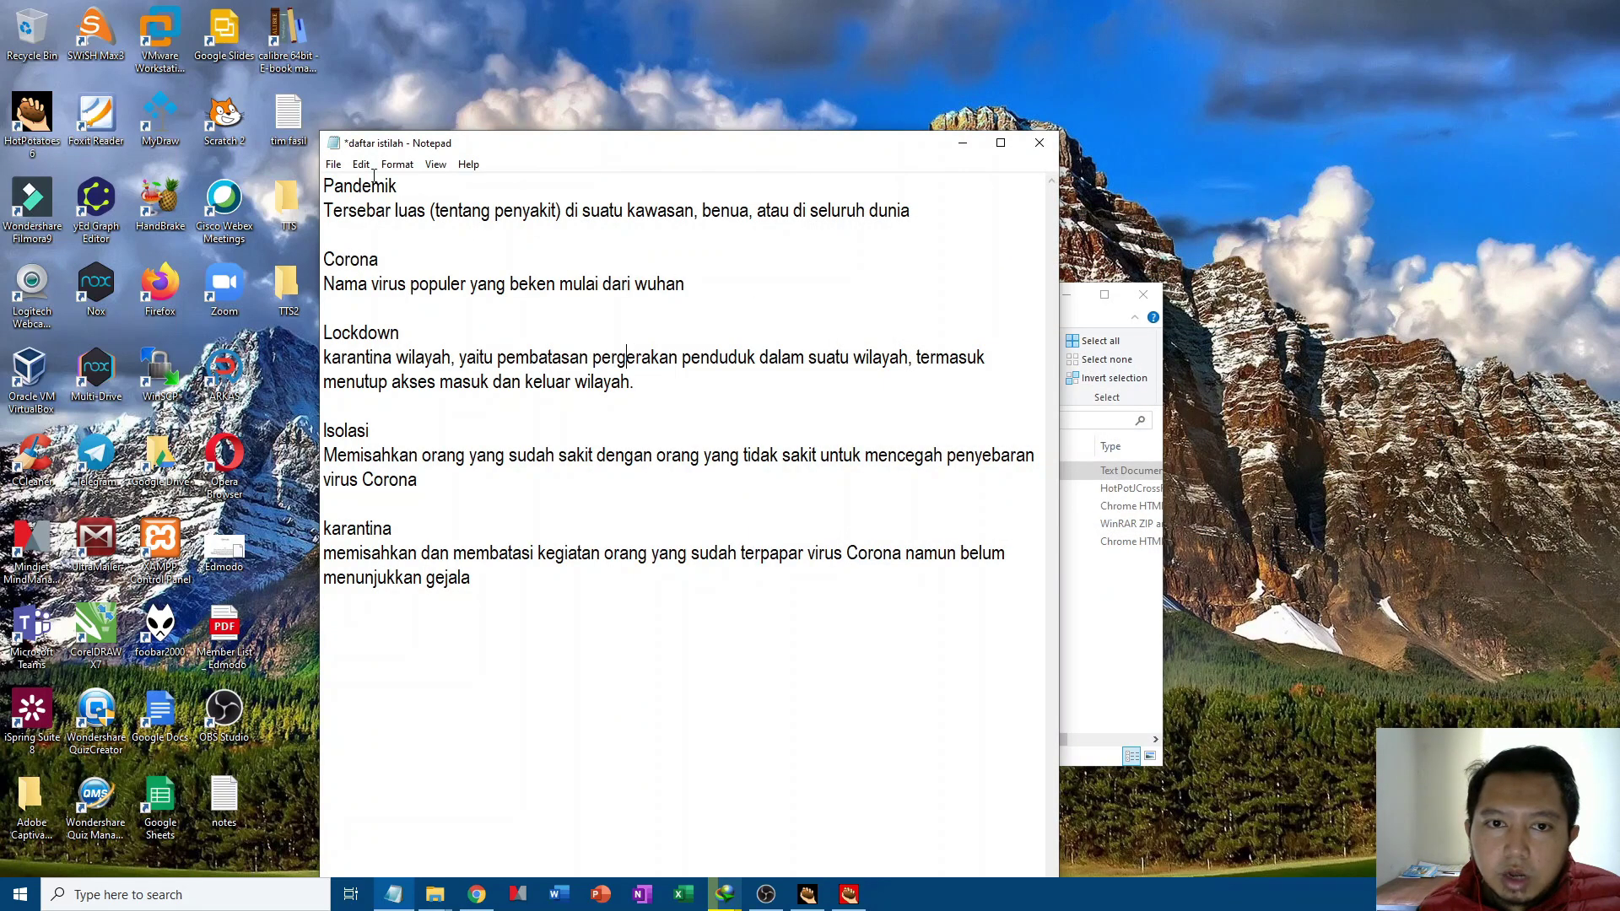
Step: Save the daftar istilah text file and look over its first terms and definitions
click(334, 163)
click(368, 246)
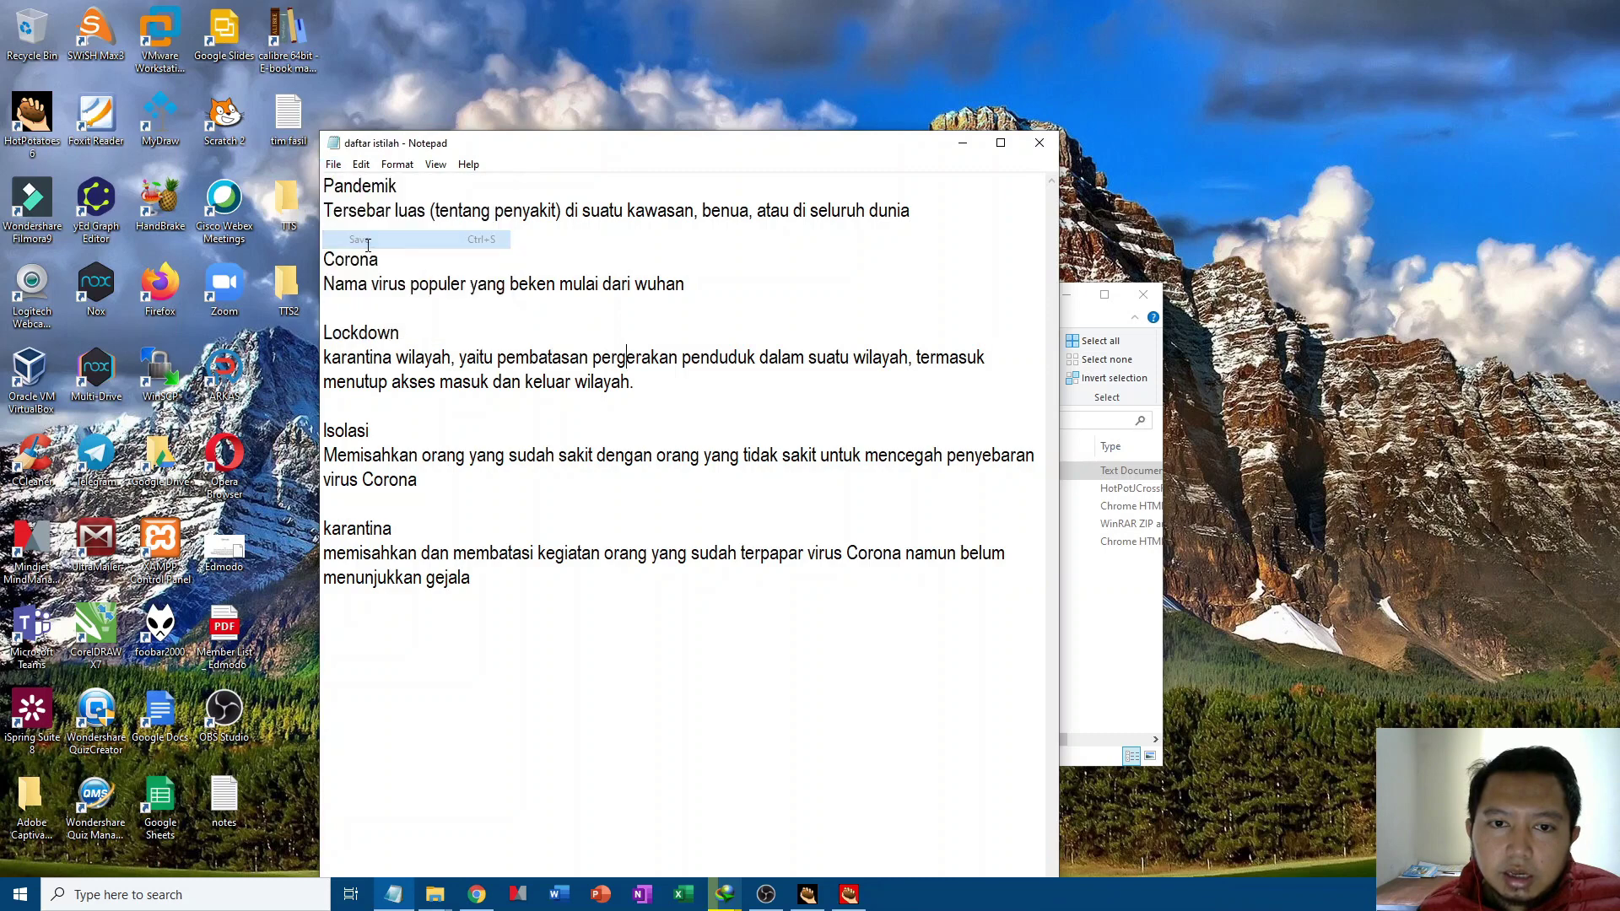
drag(398, 186, 564, 230)
click(542, 321)
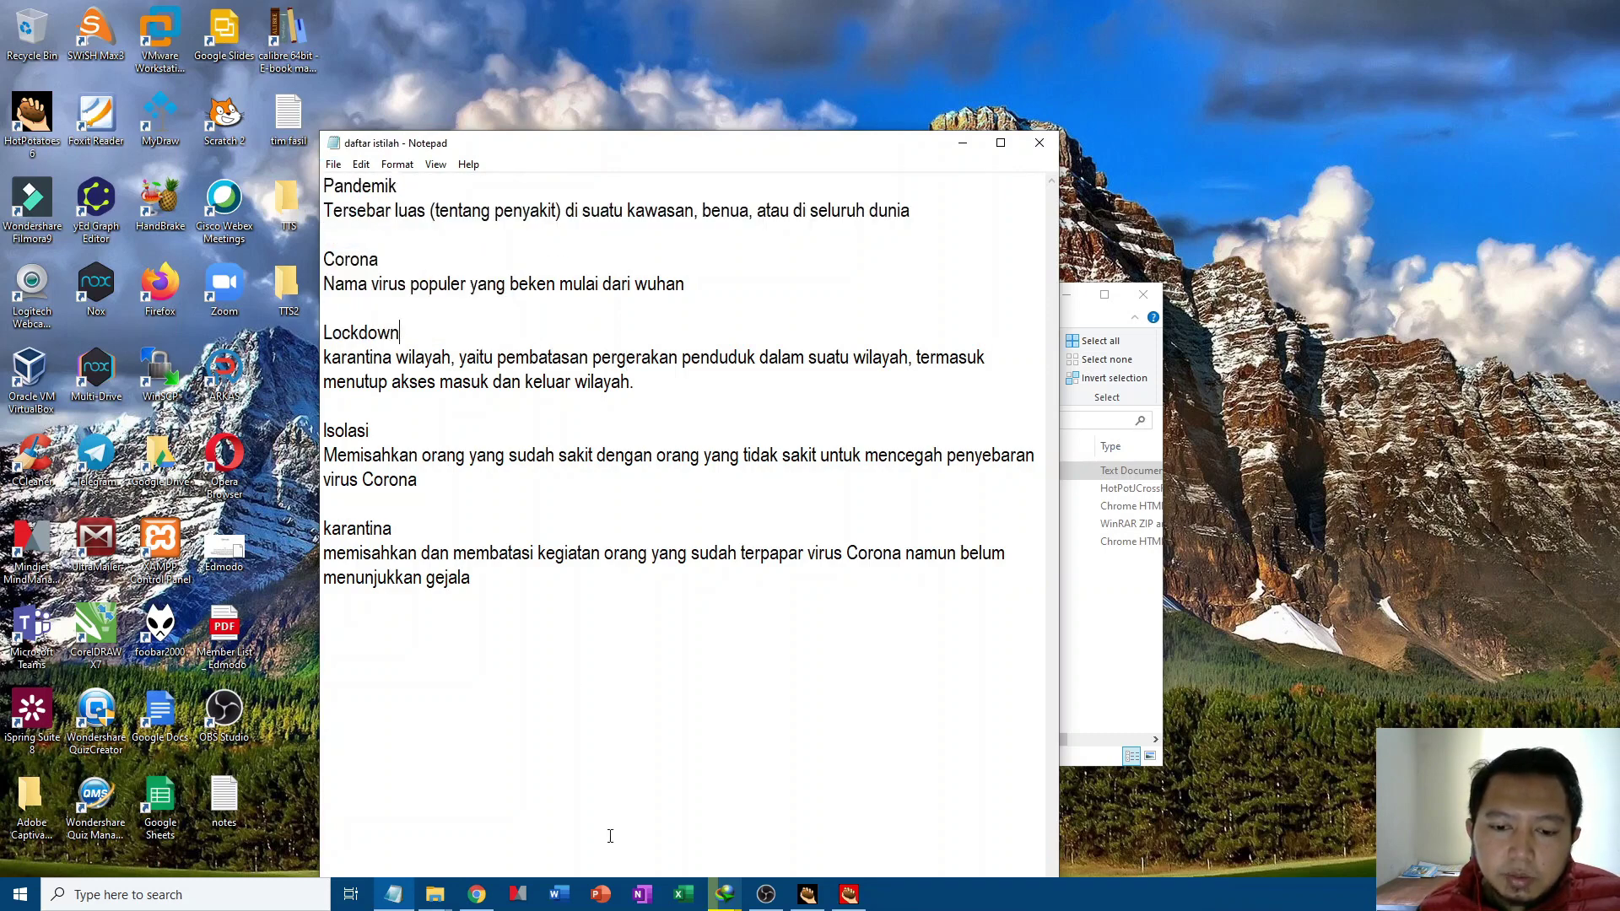
Step: Switch to Chrome, open the KBBI Daring dictionary site in a new tab, and close the unused blank tab
click(476, 894)
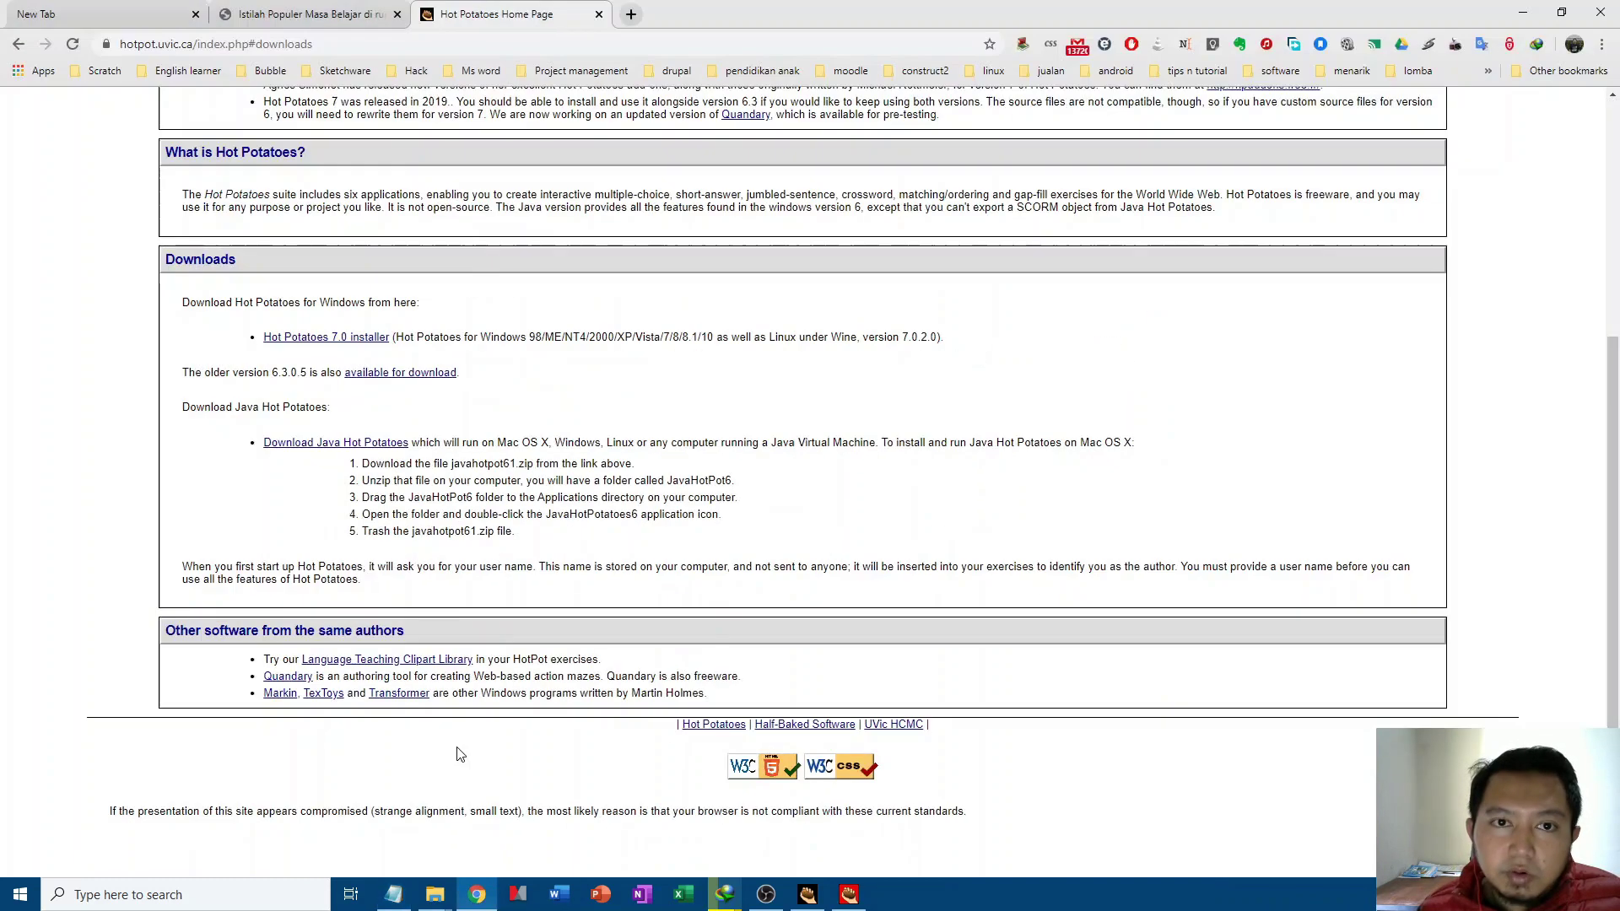
click(631, 14)
text(kbbi)
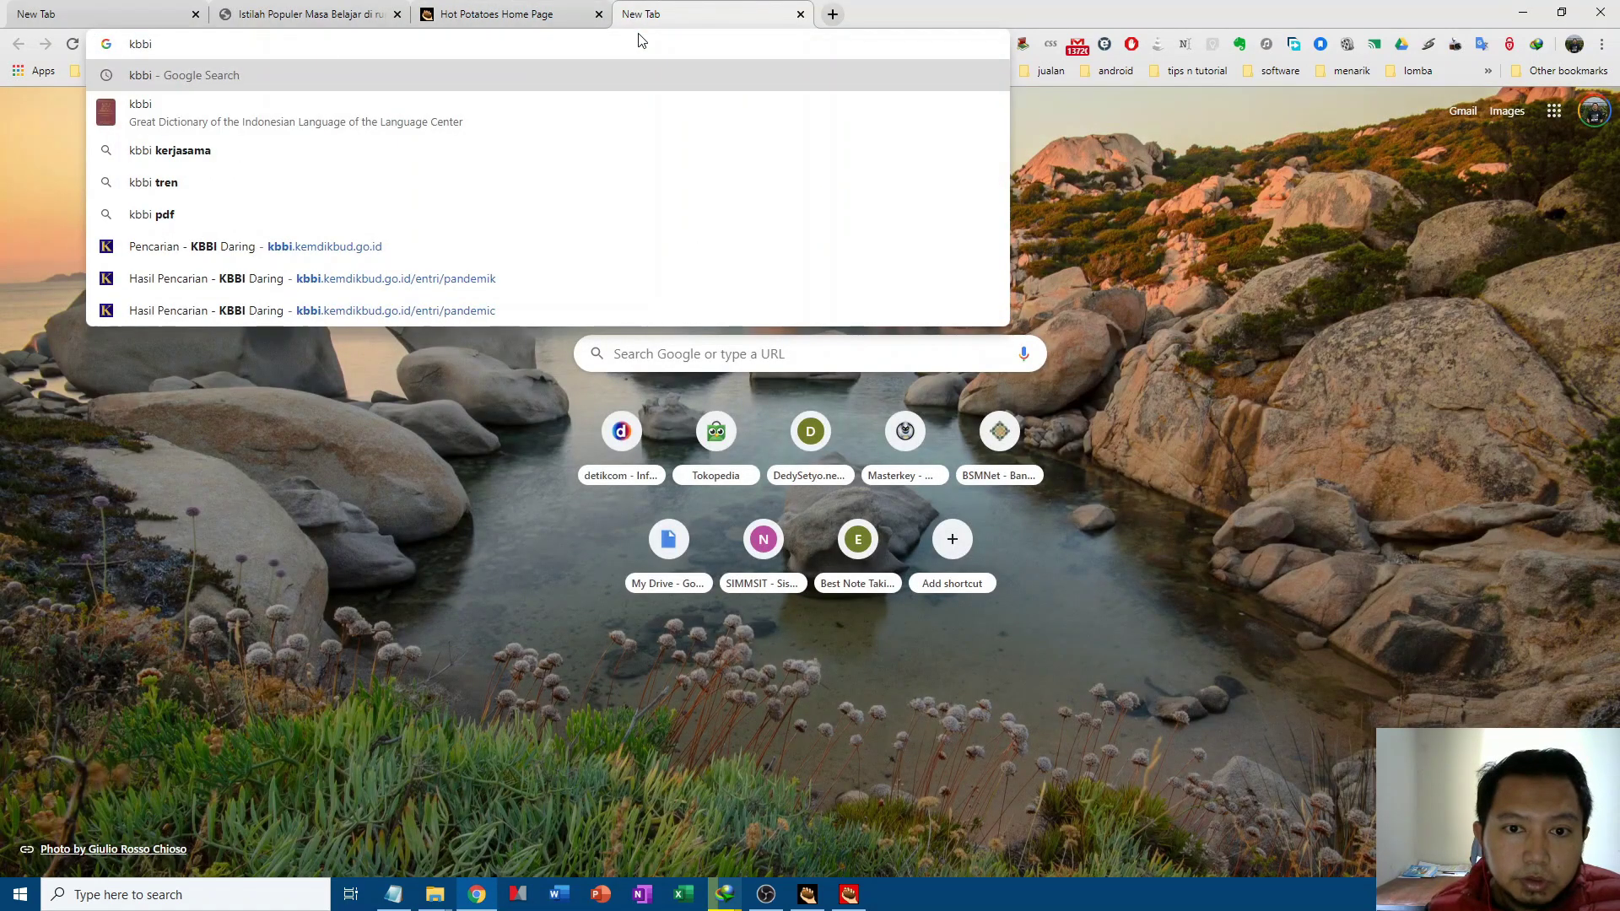
key(Return)
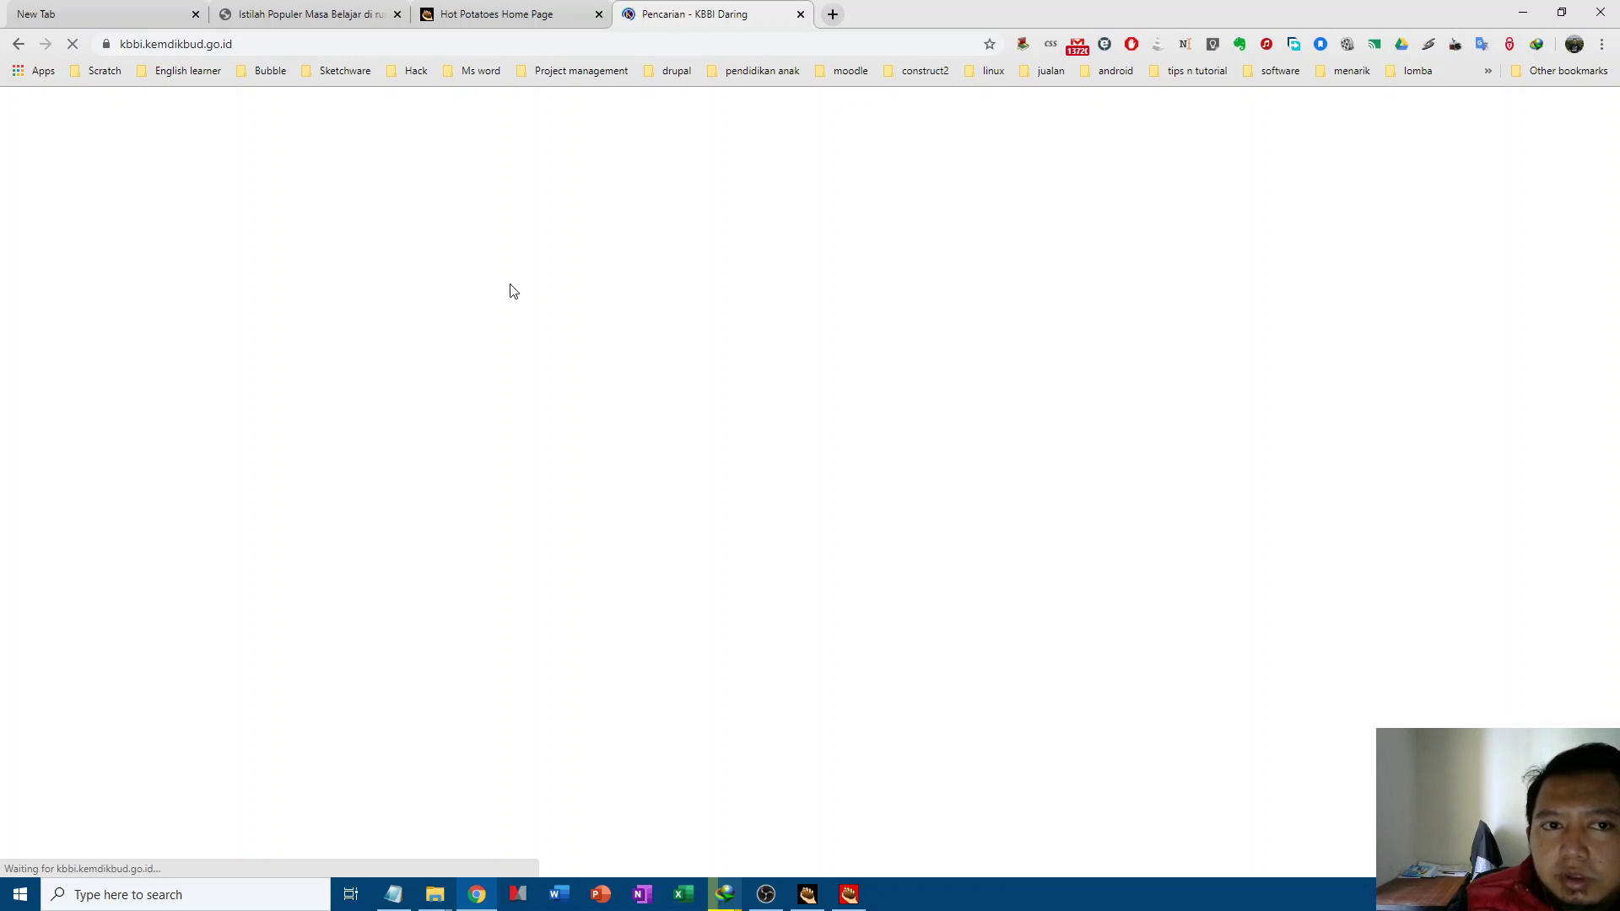
click(195, 13)
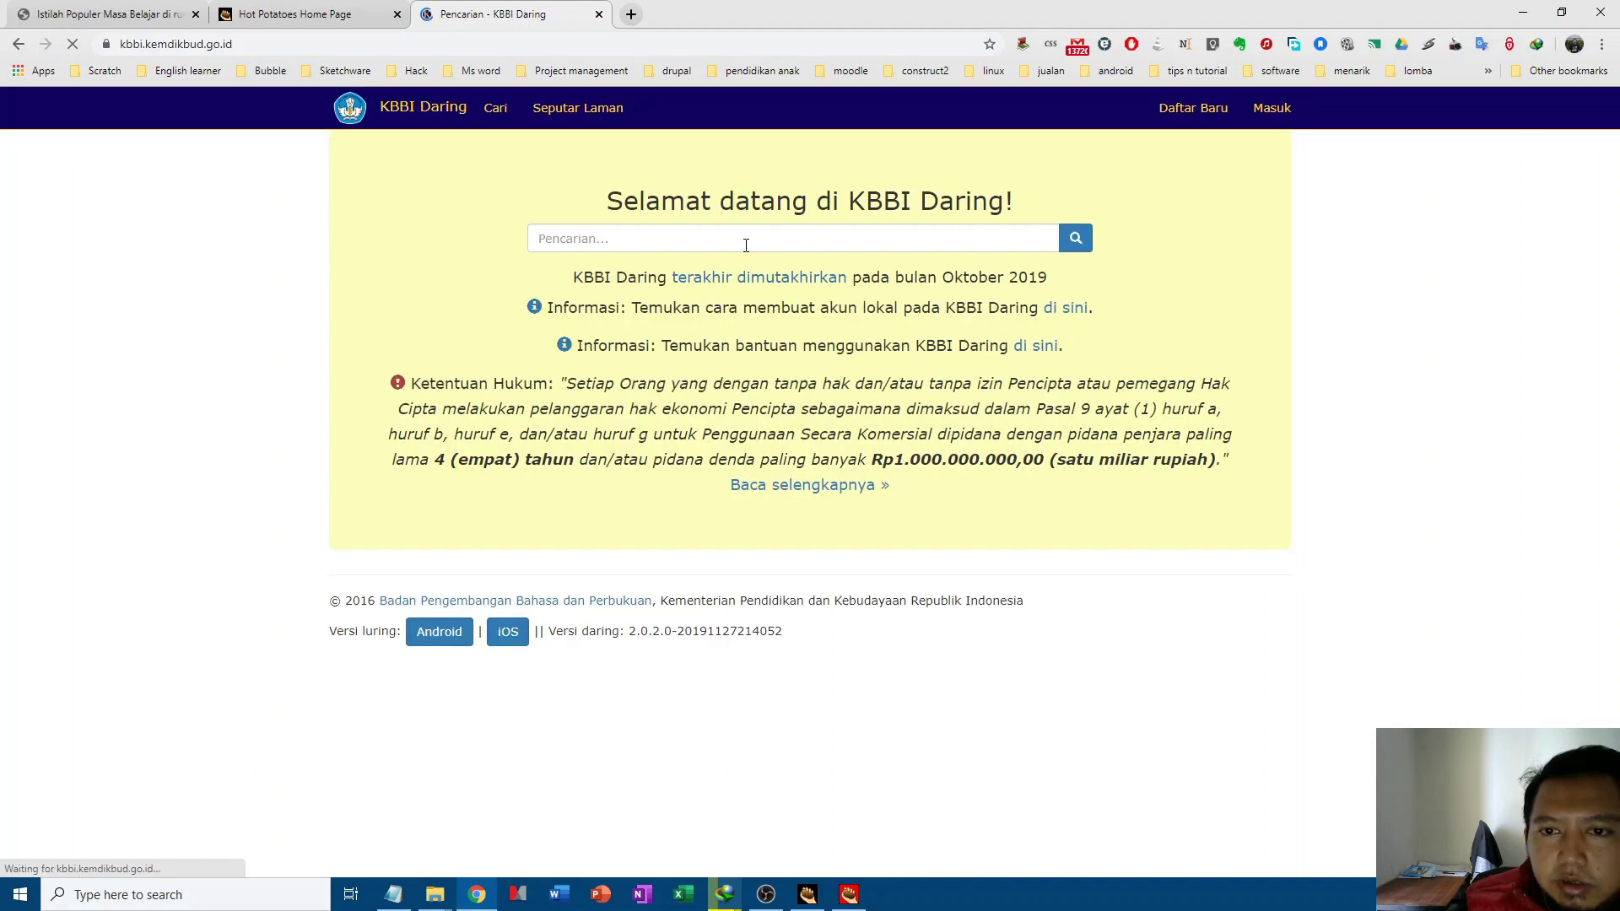
Step: Check the search field on the KBBI Daring home page where terms can be looked up
click(747, 242)
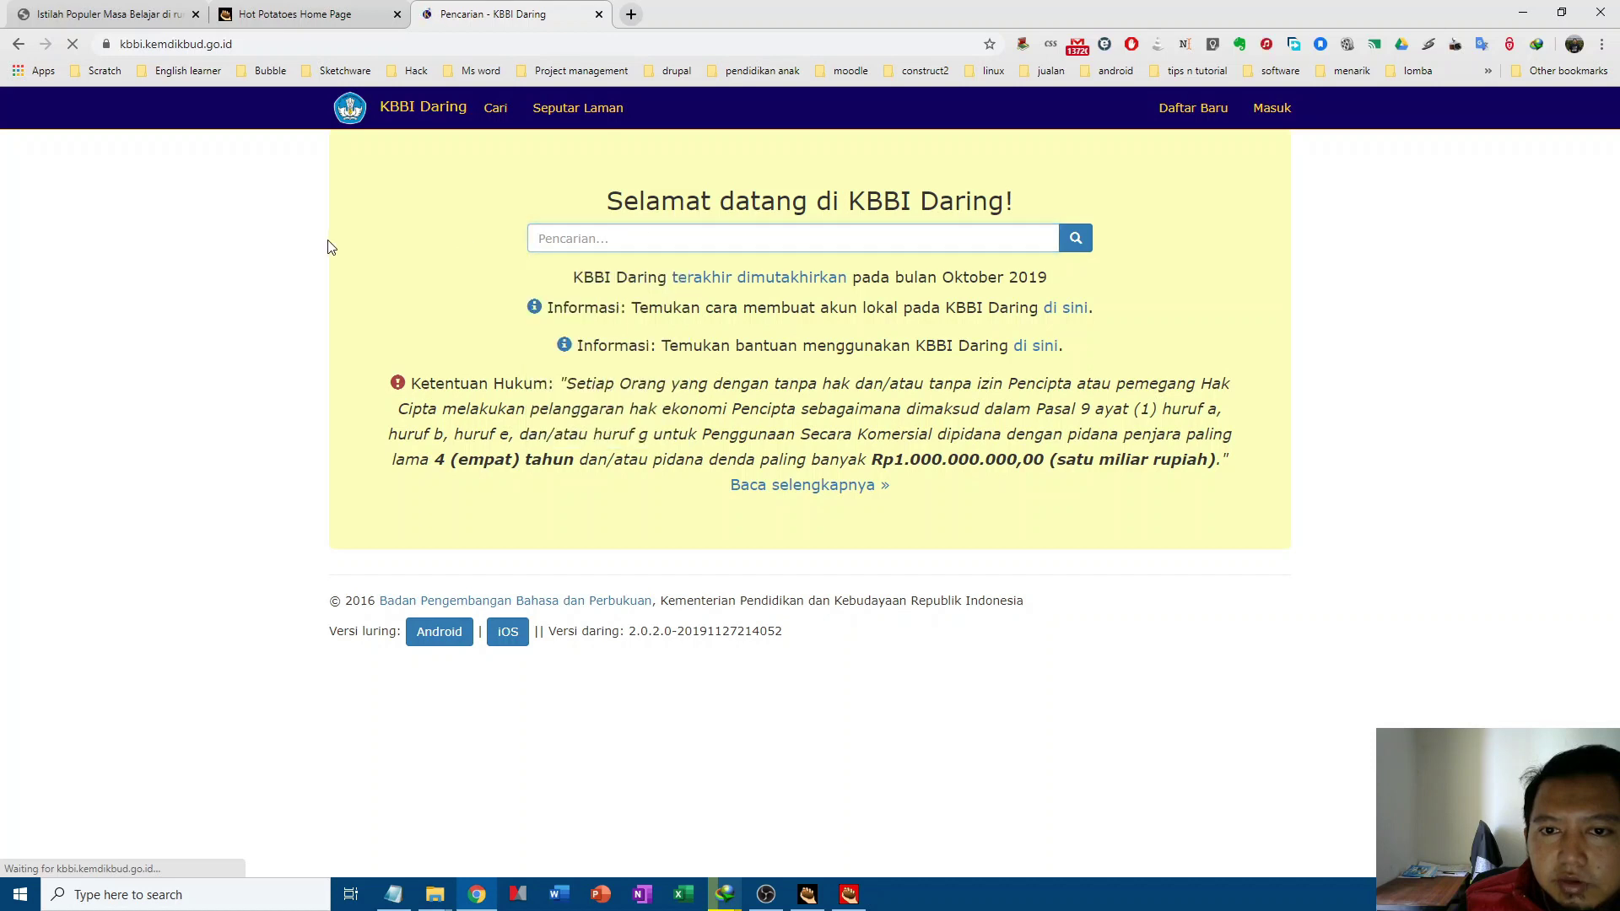
click(568, 234)
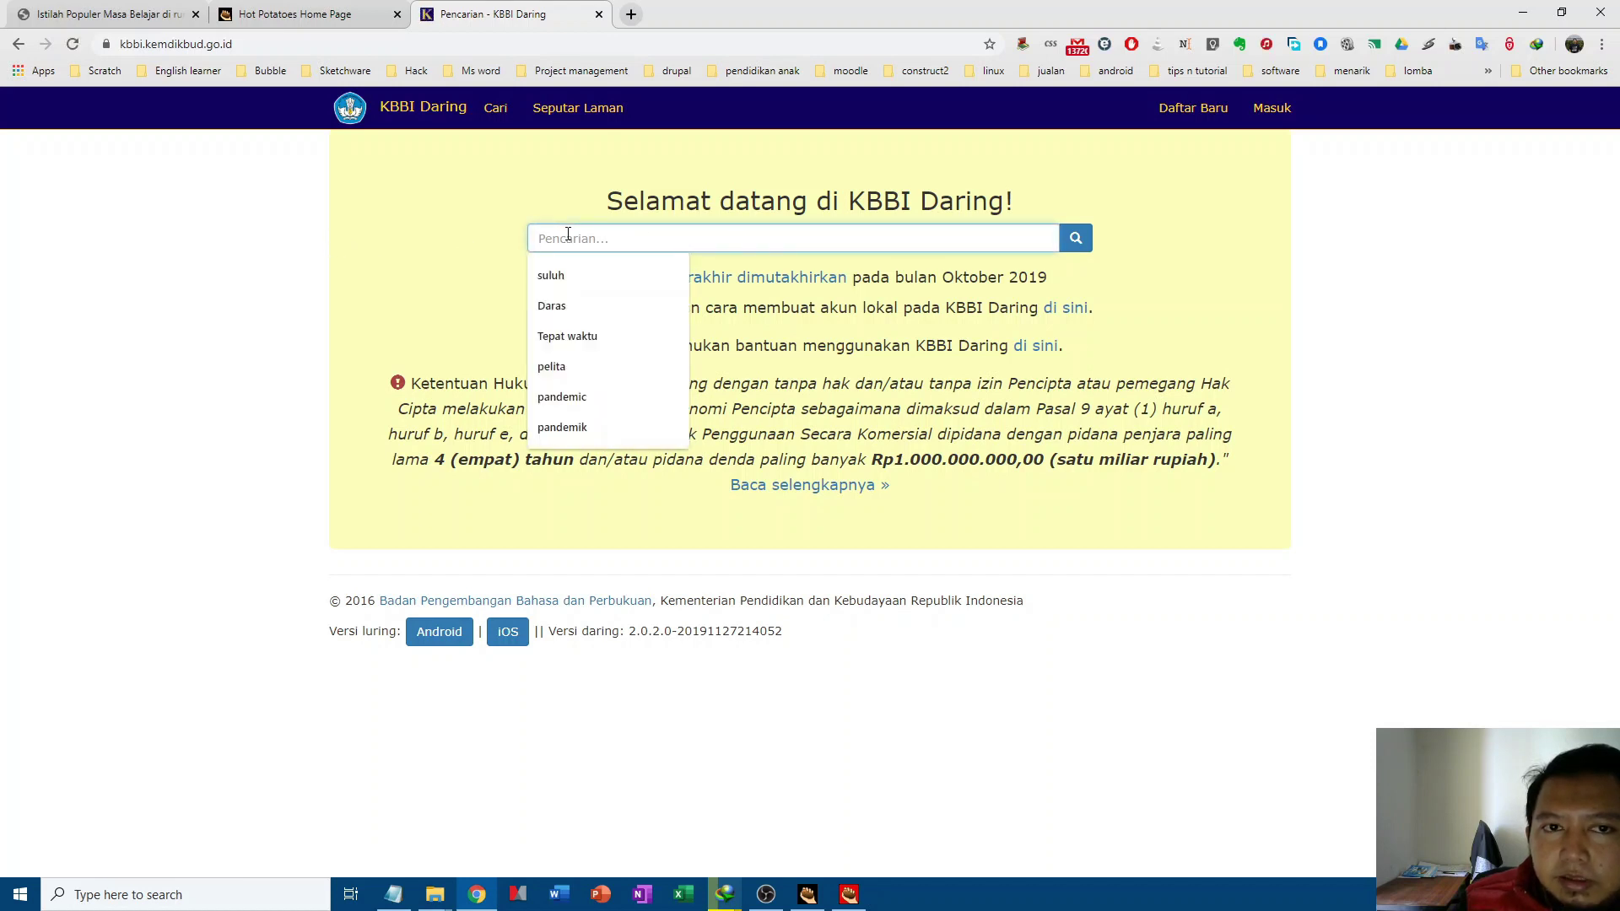
click(382, 240)
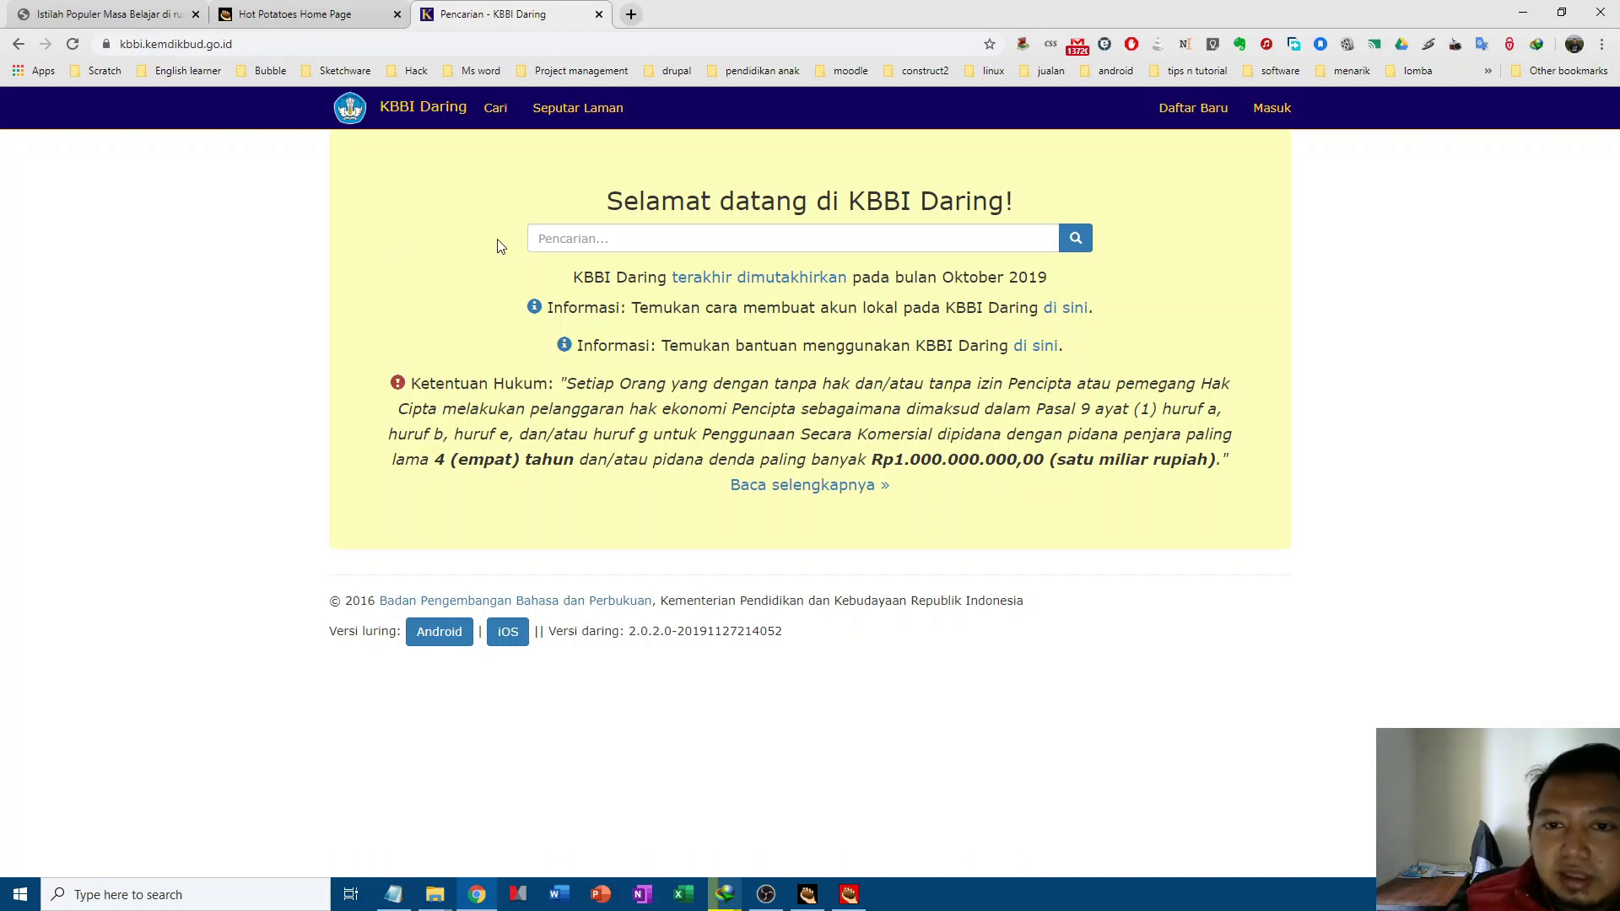
click(590, 238)
click(453, 242)
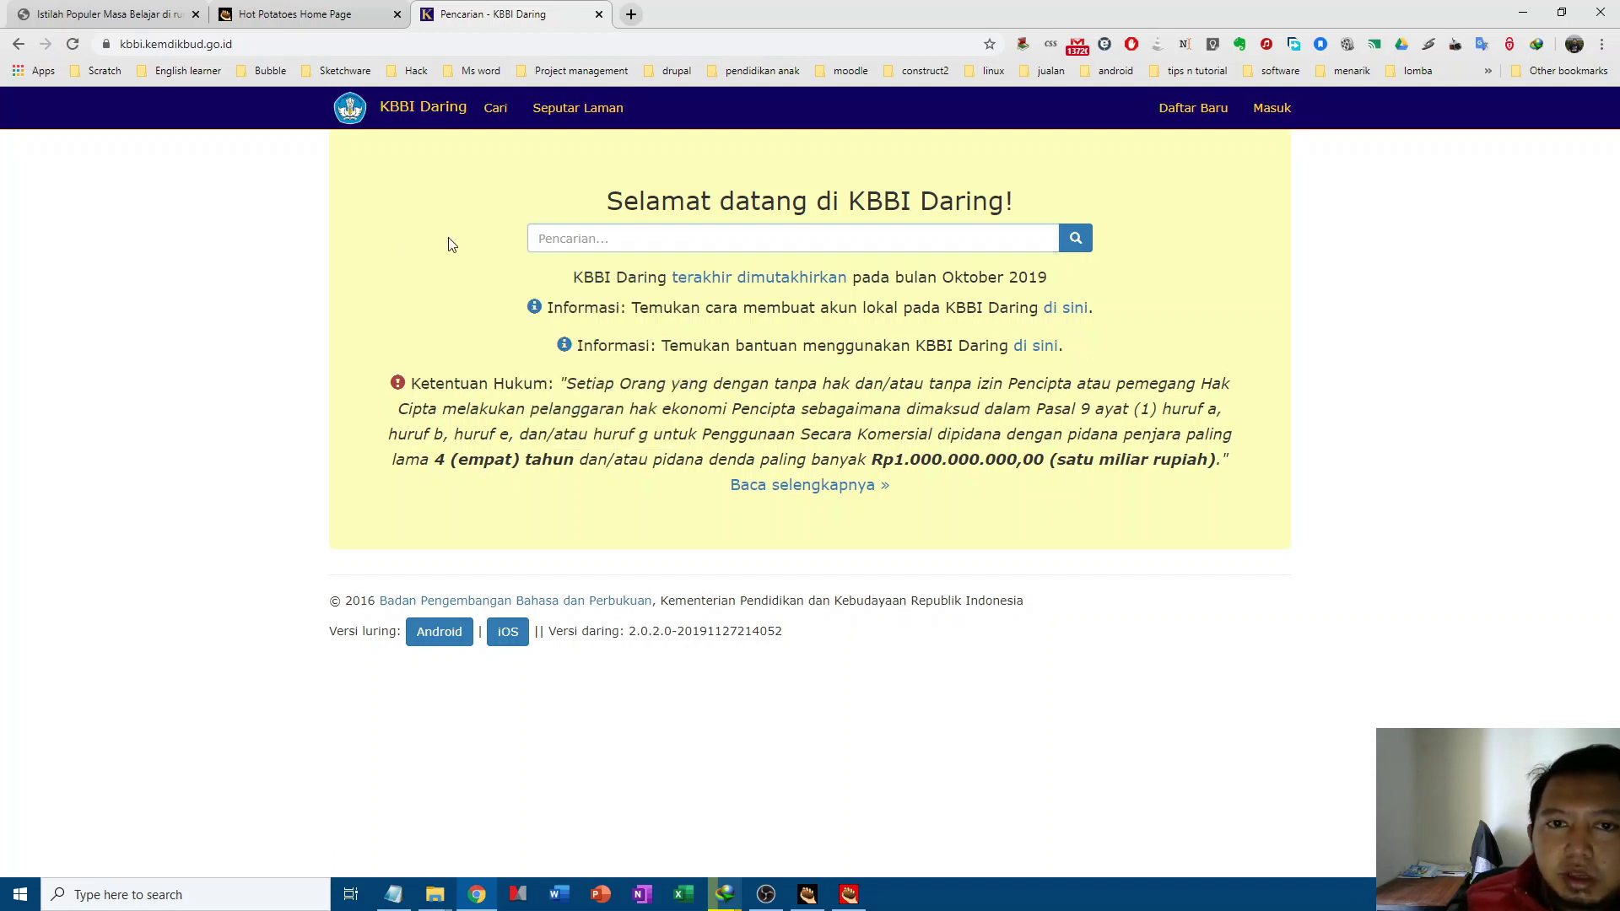
Step: Find daftar istilah in the TTS2 folder, close its open window, and reopen the file to review the Pandemik definition
click(393, 895)
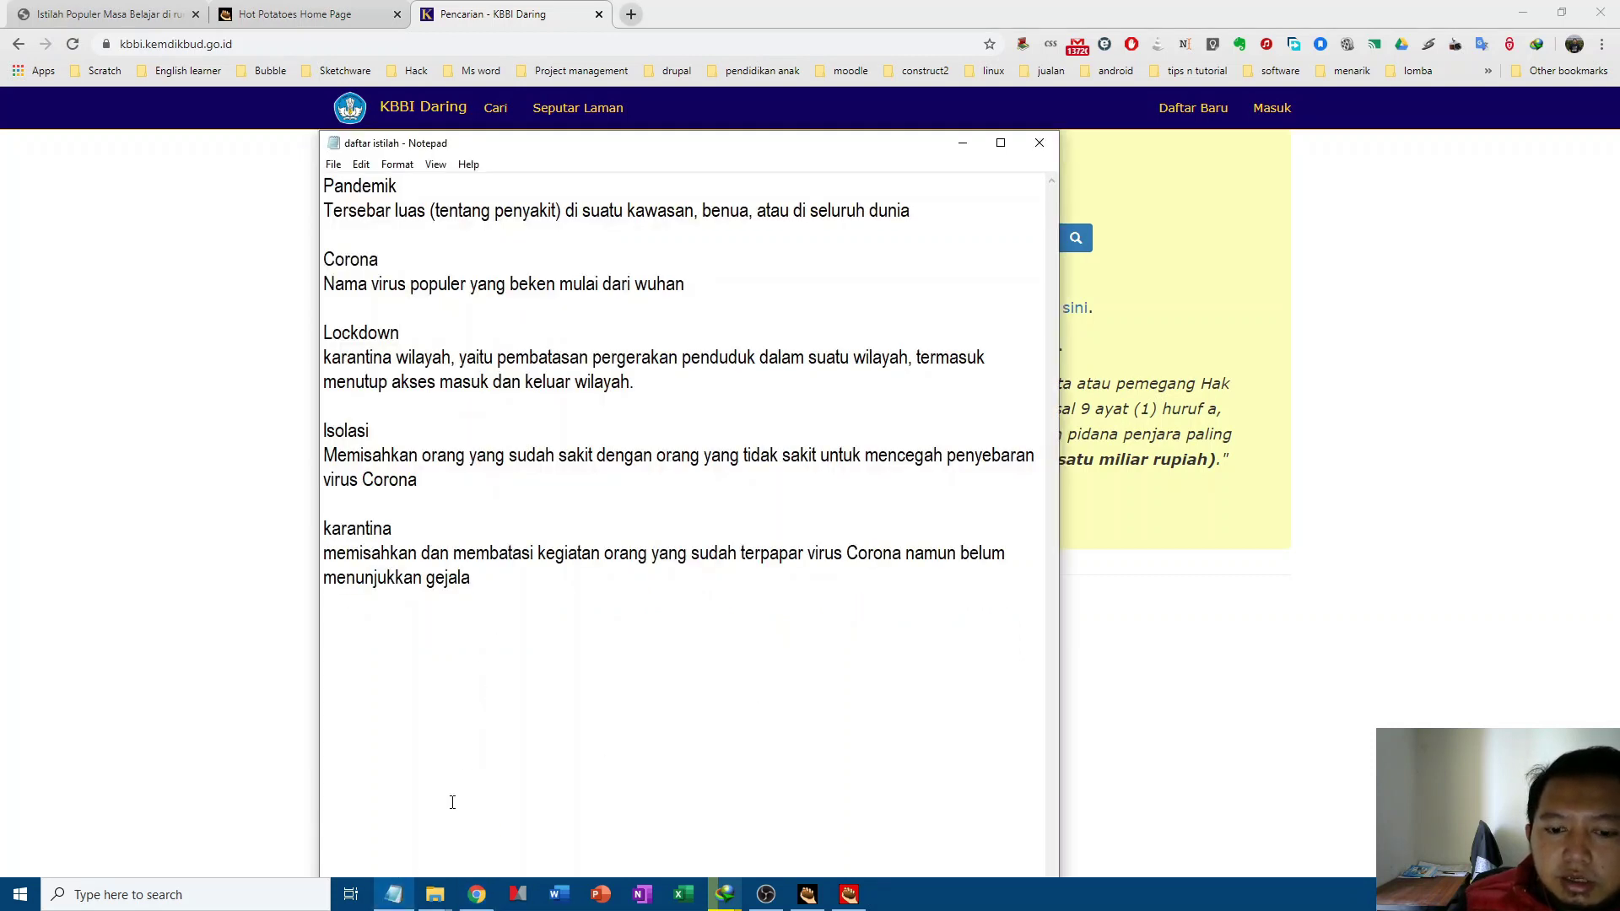
mouse_move(443, 869)
click(495, 820)
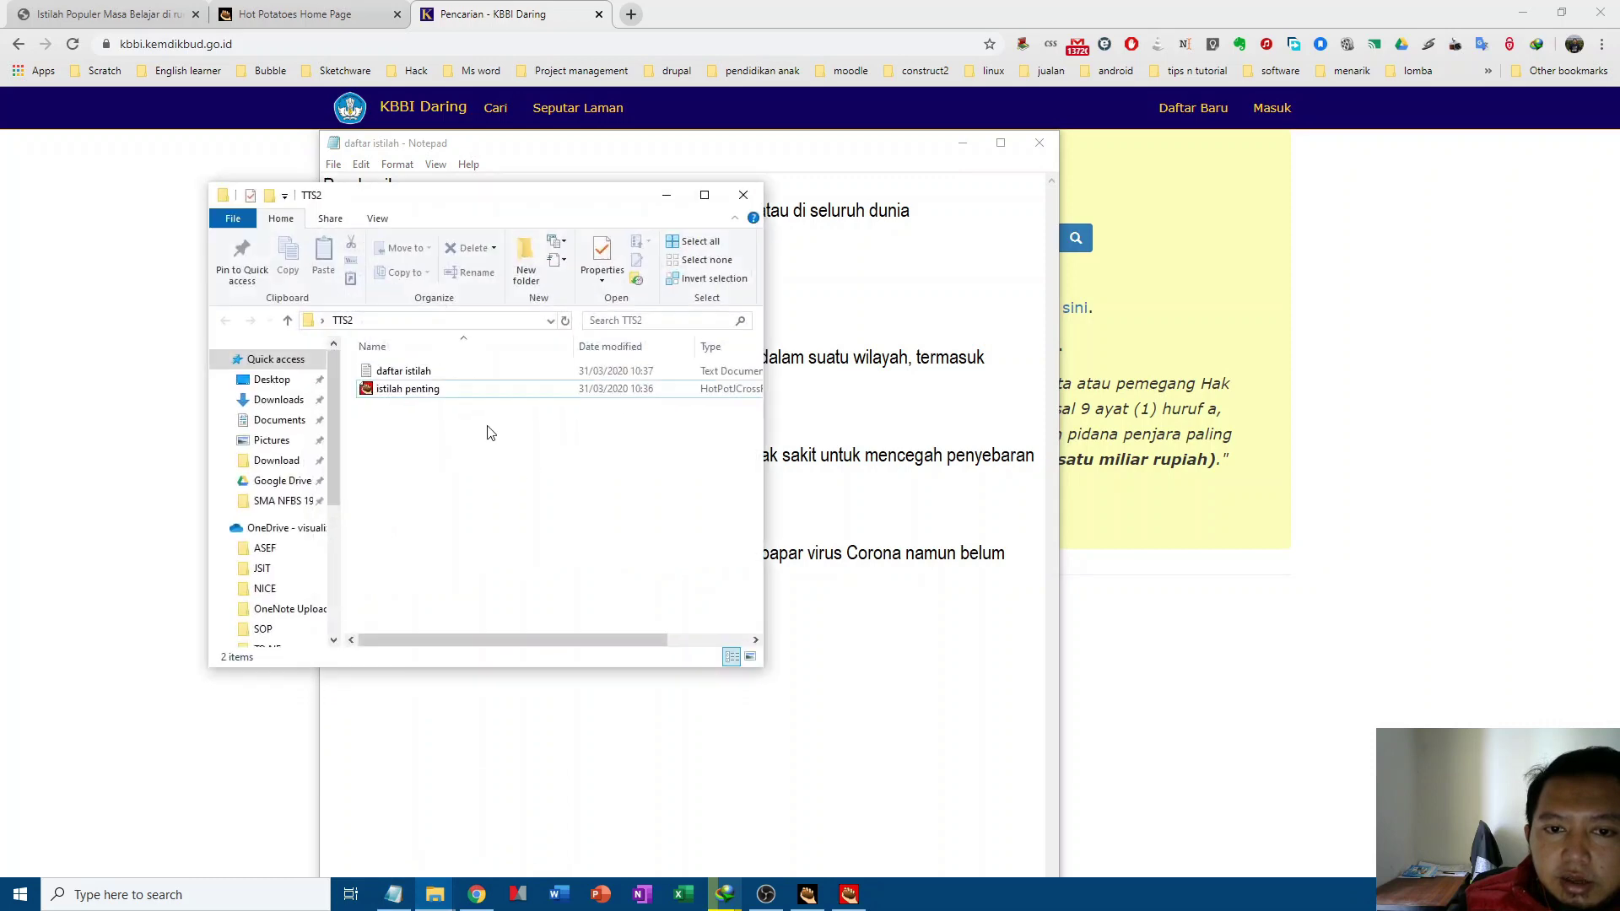
click(429, 374)
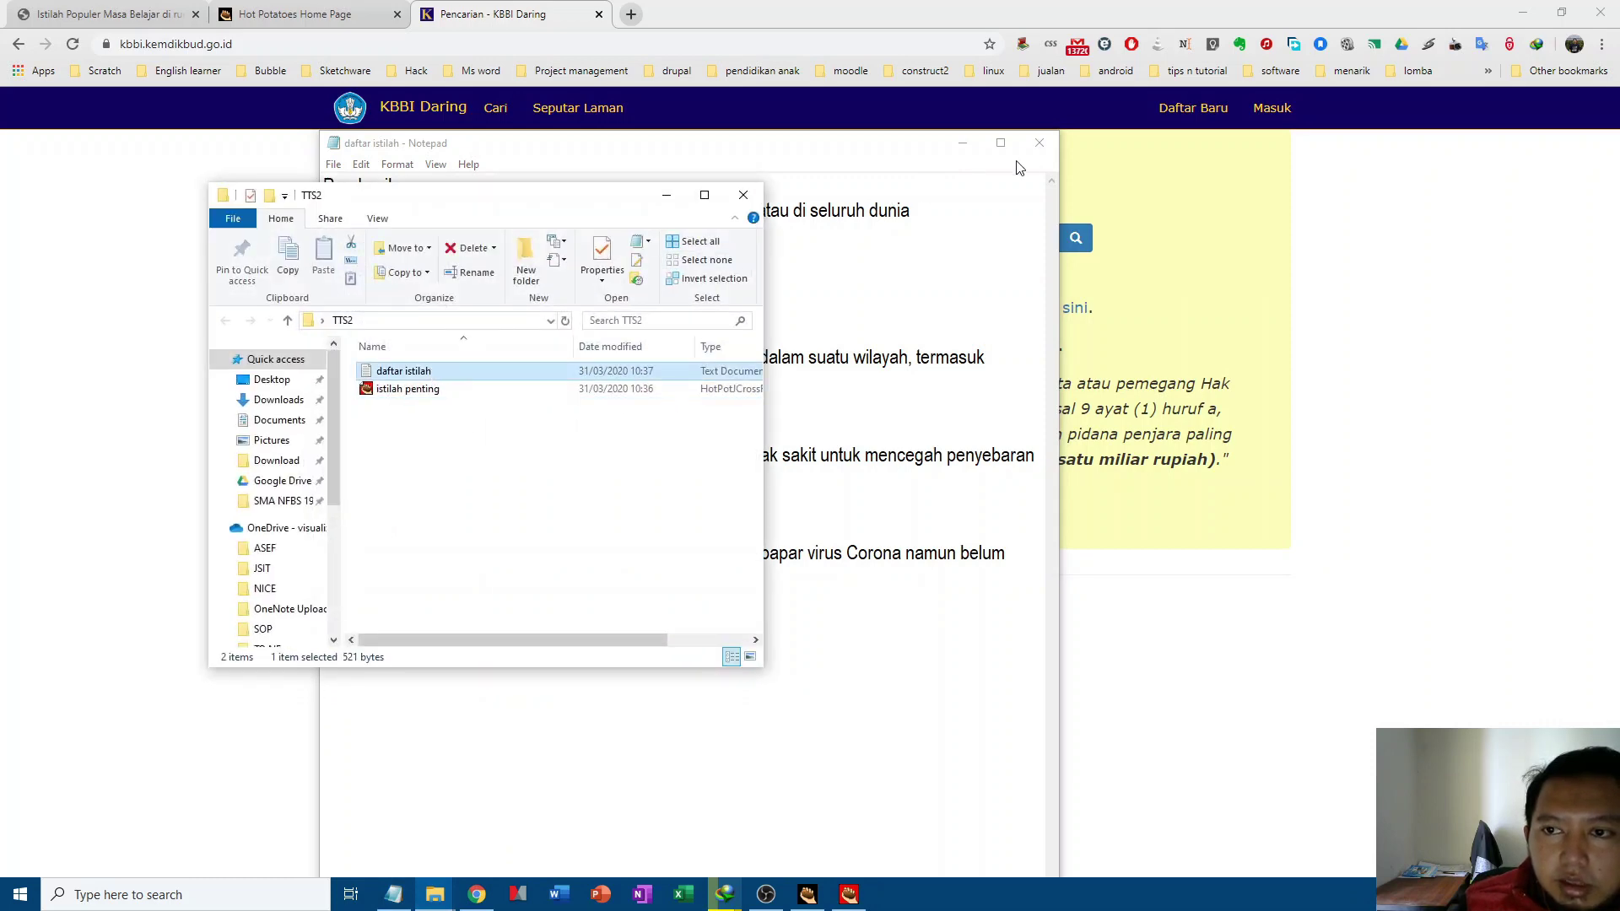
click(1040, 143)
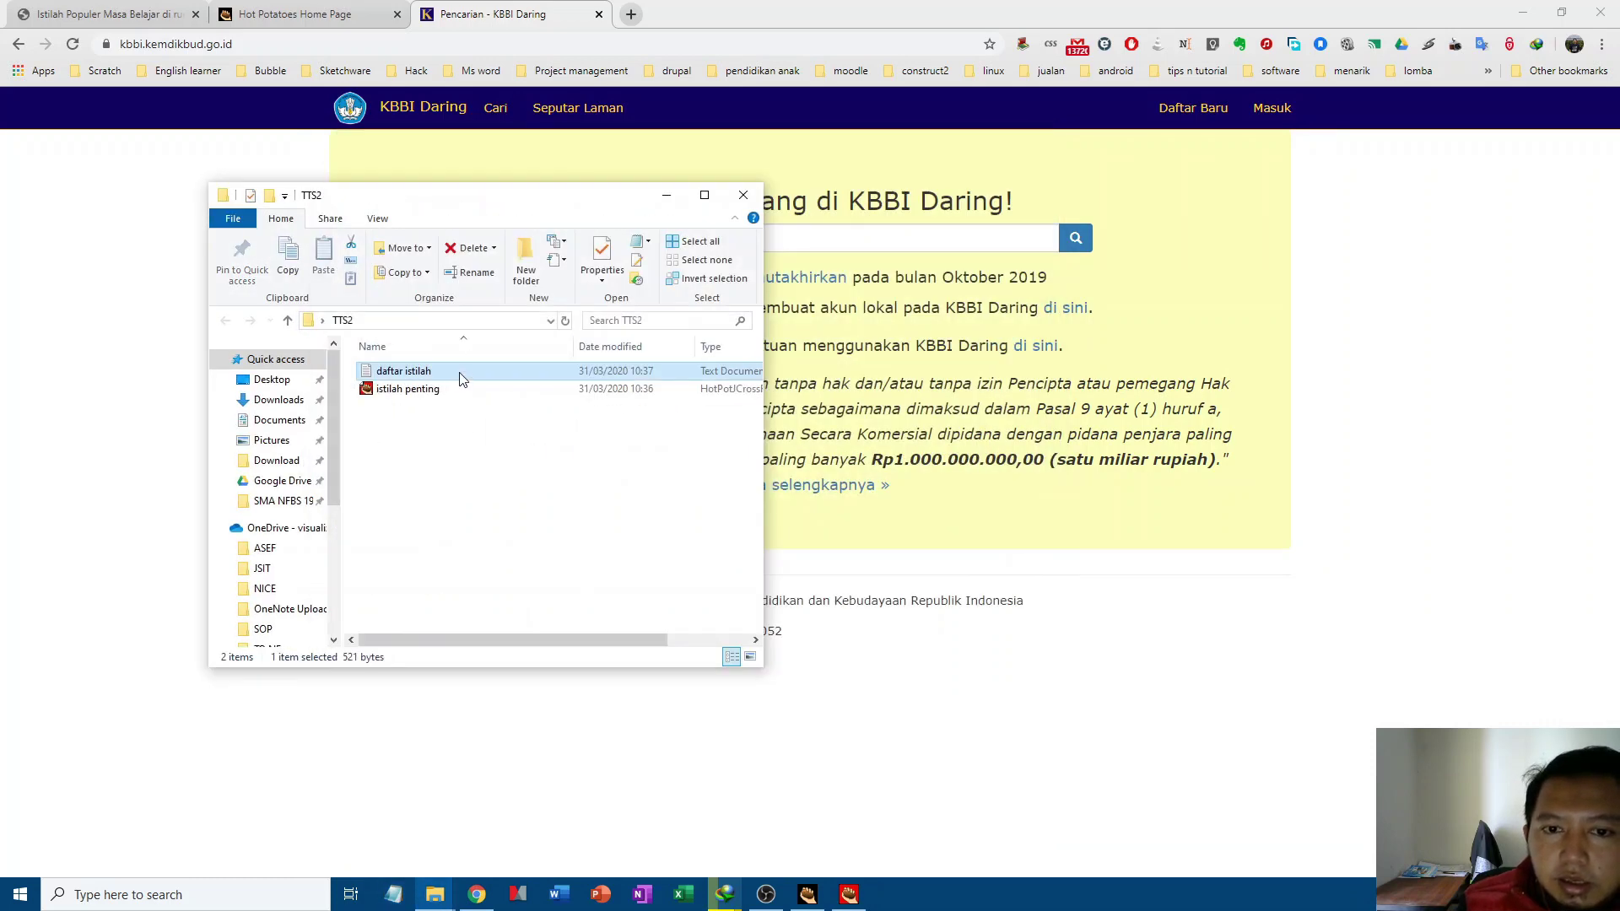
double_click(462, 379)
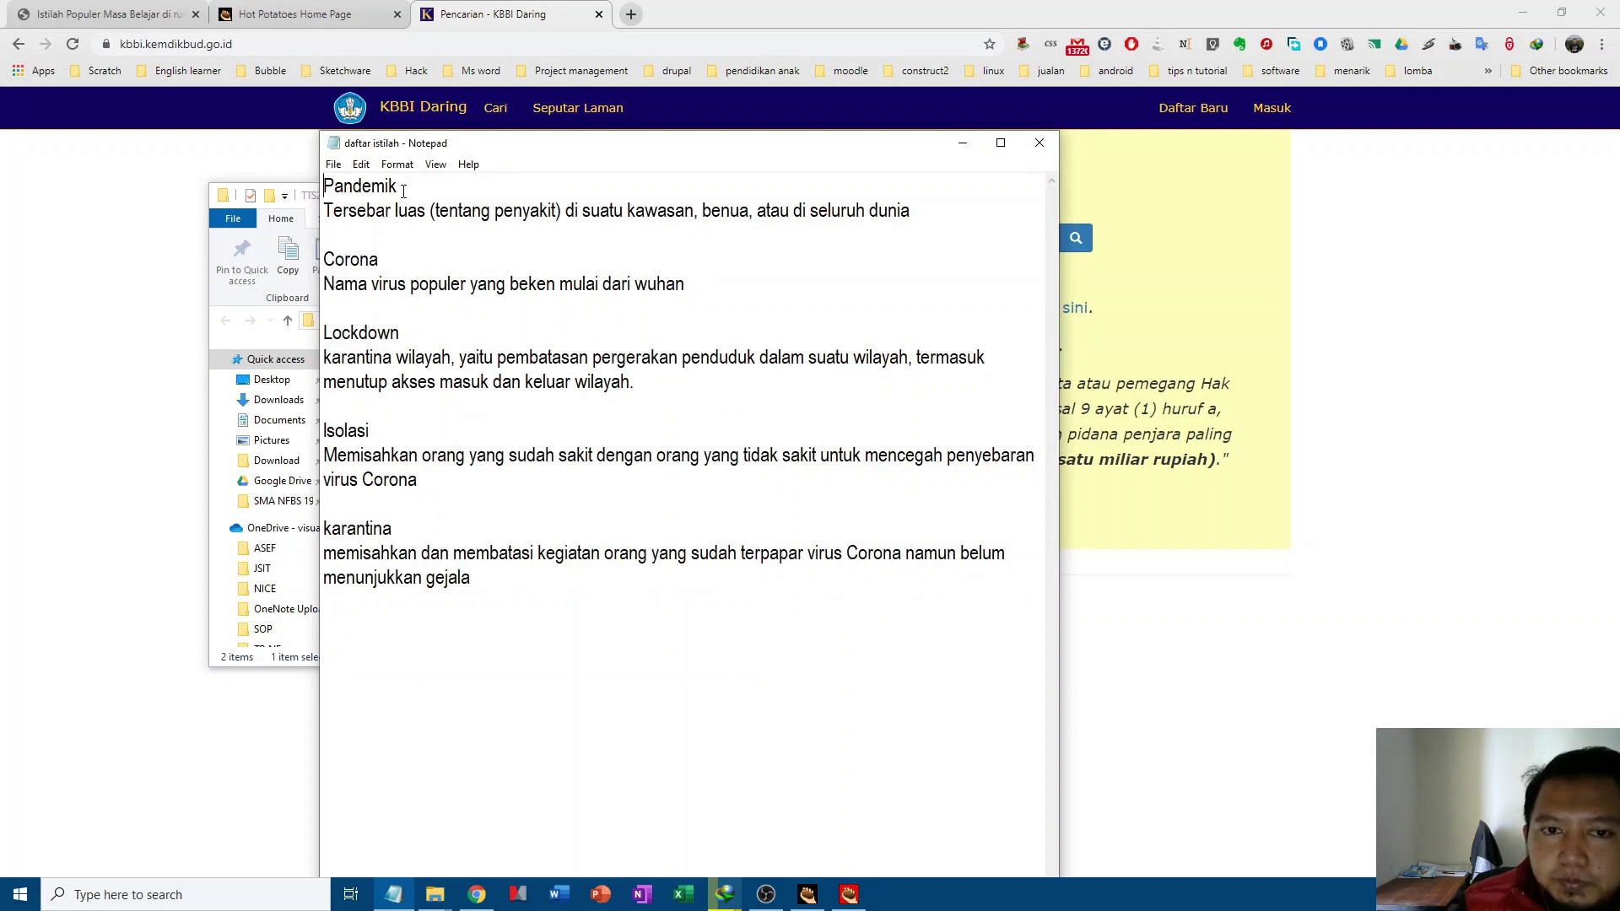
drag(327, 208, 926, 218)
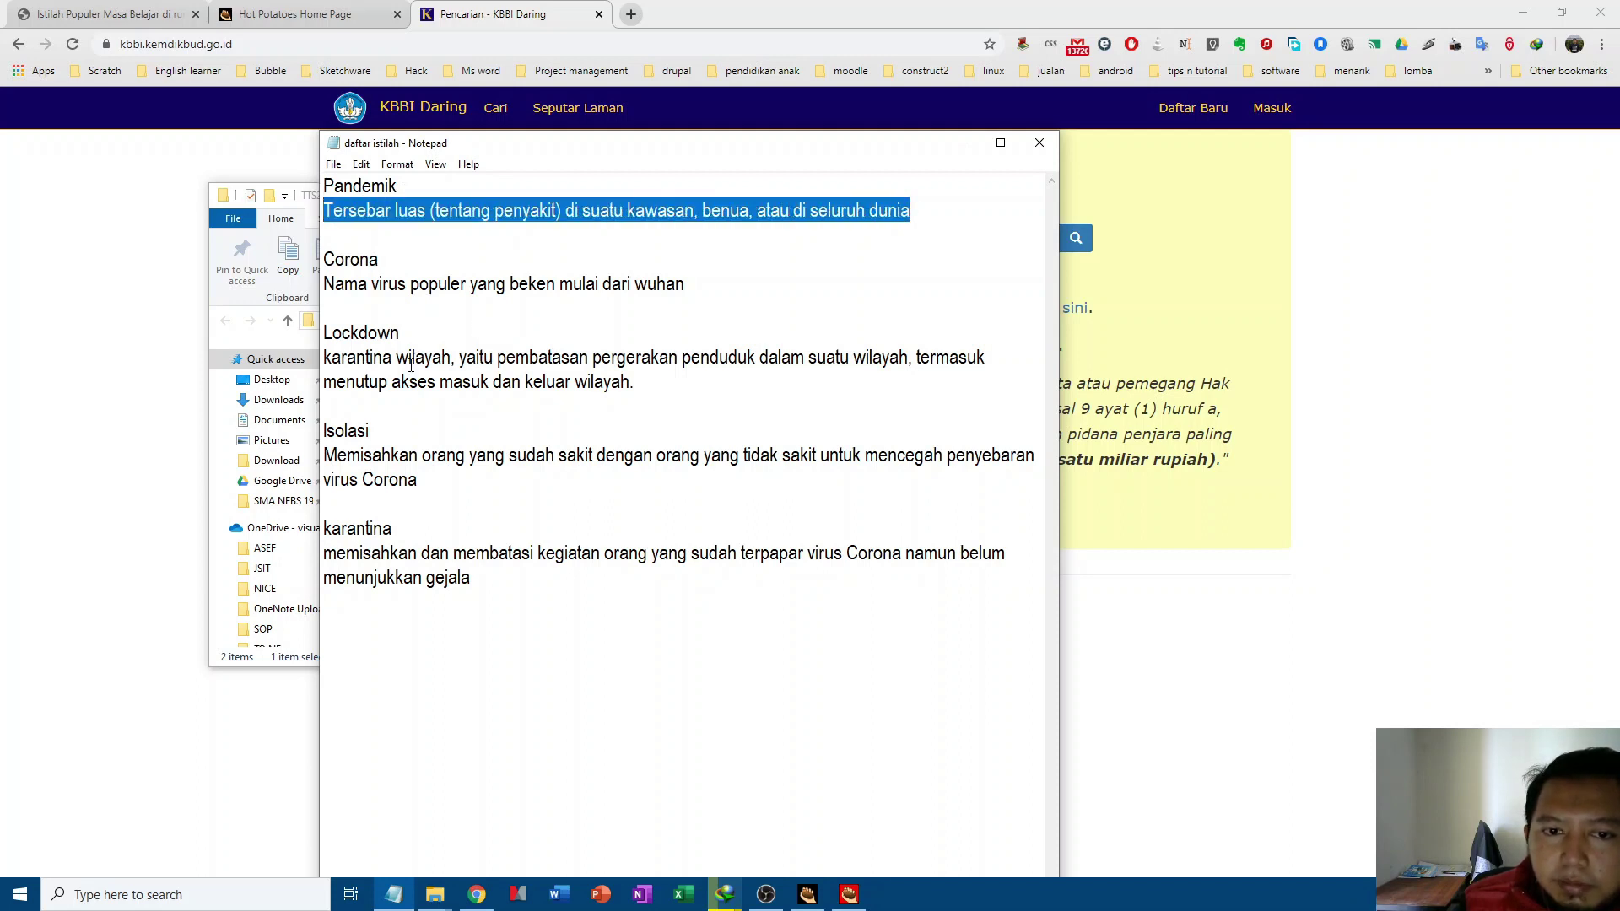
Step: Capitalise the first letters of the Lockdown definition, the term Karantina and its definition, and save and minimize the file
click(411, 363)
key(BackSpace)
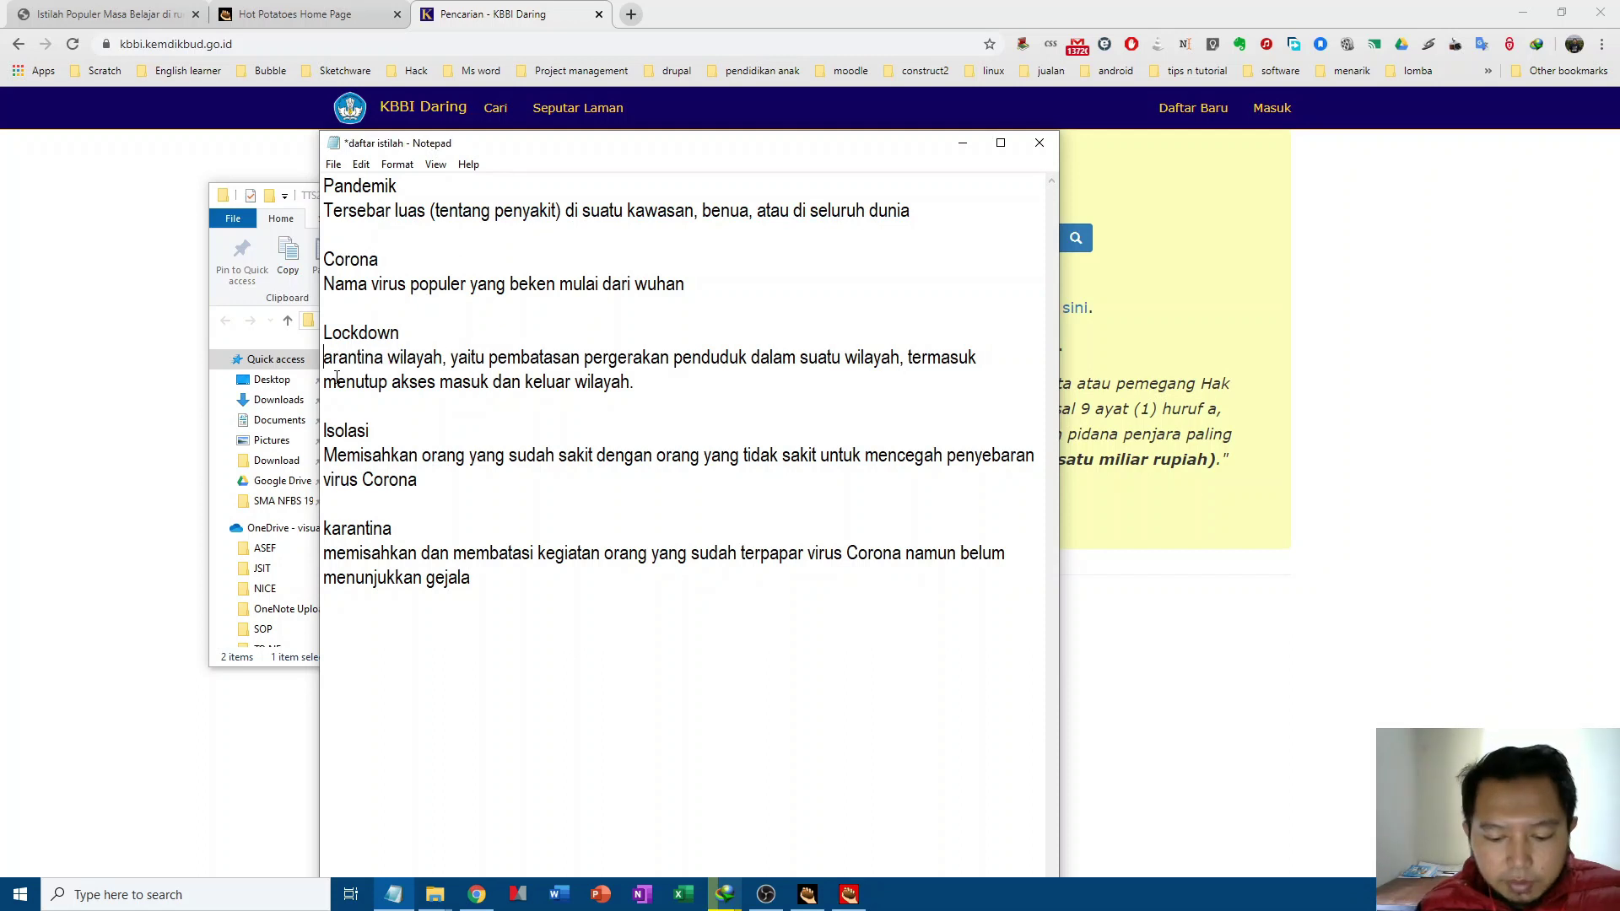
text(K)
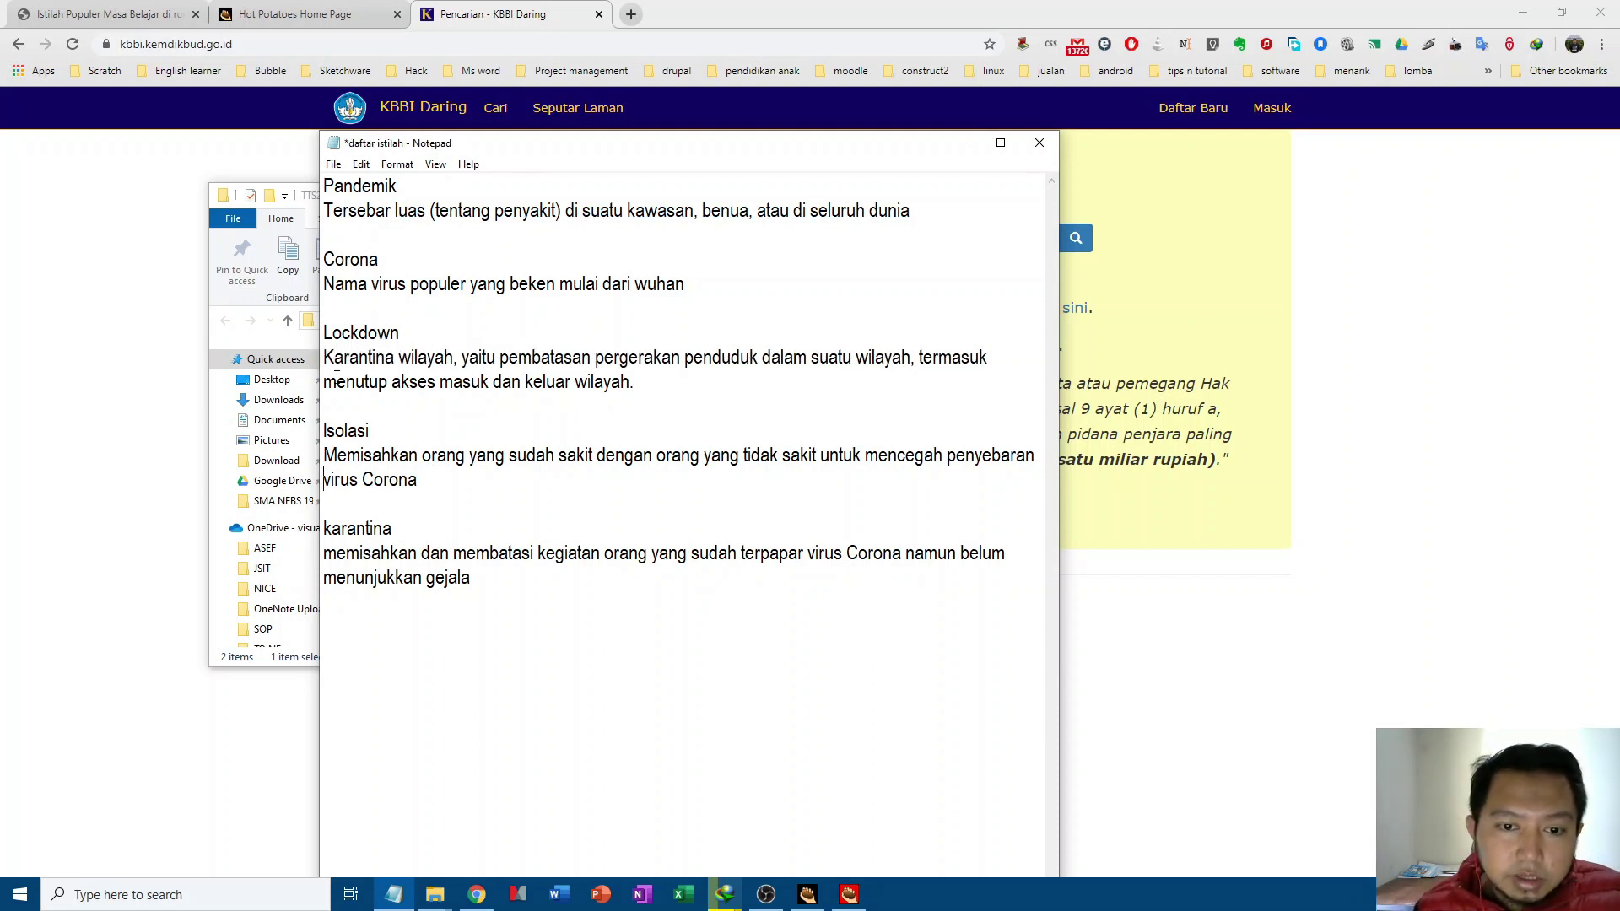
key(BackSpace)
text(K)
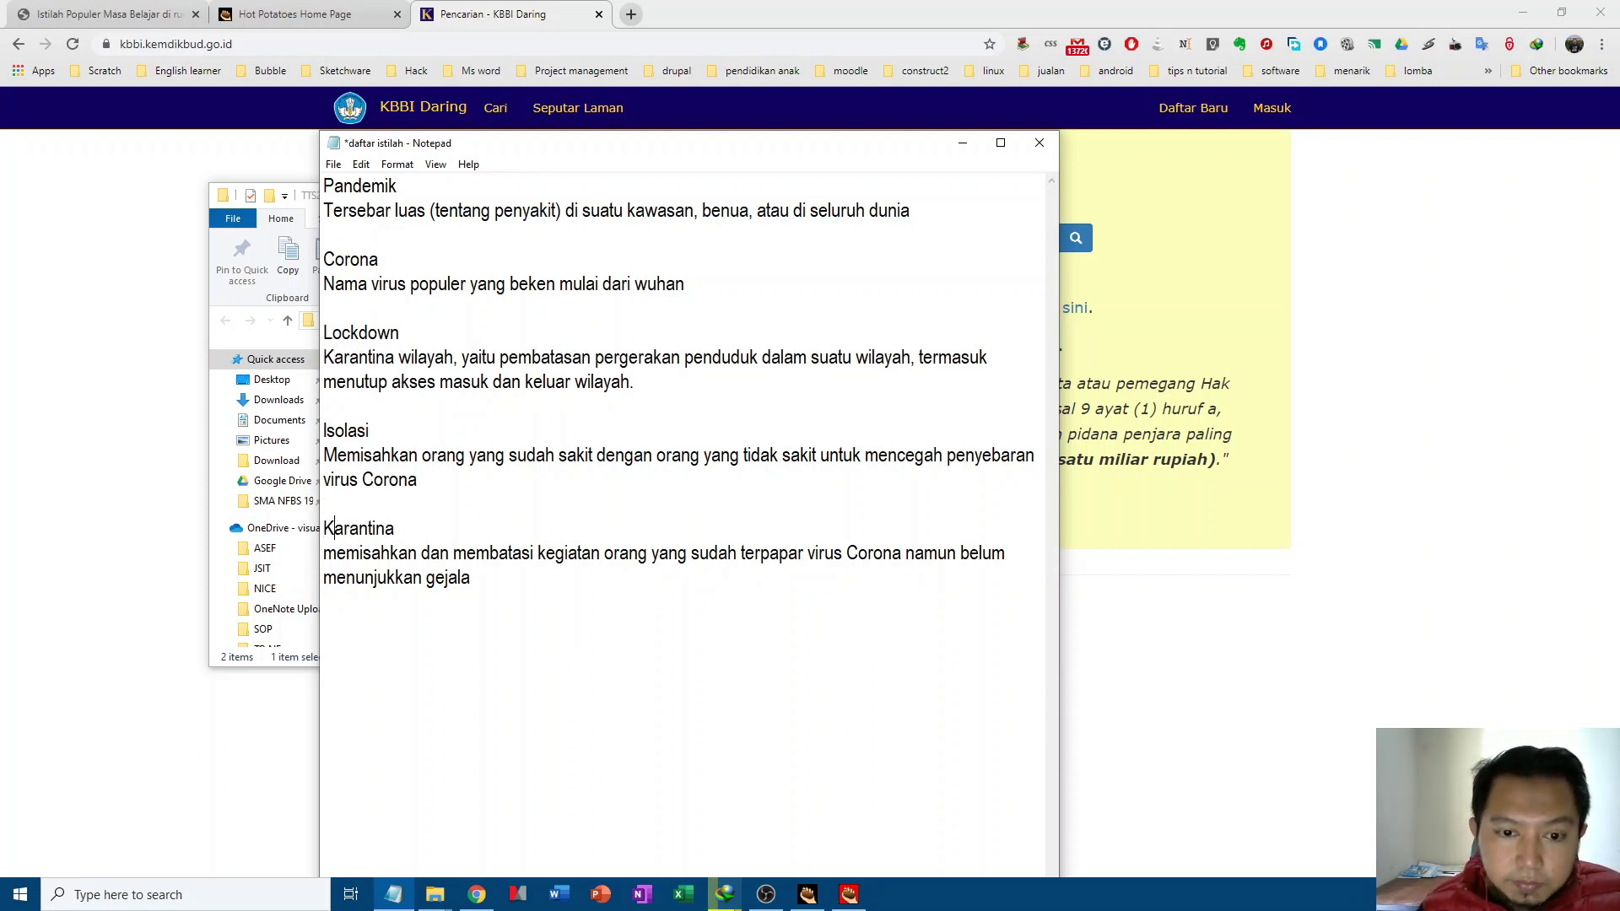
key(BackSpace)
text(M)
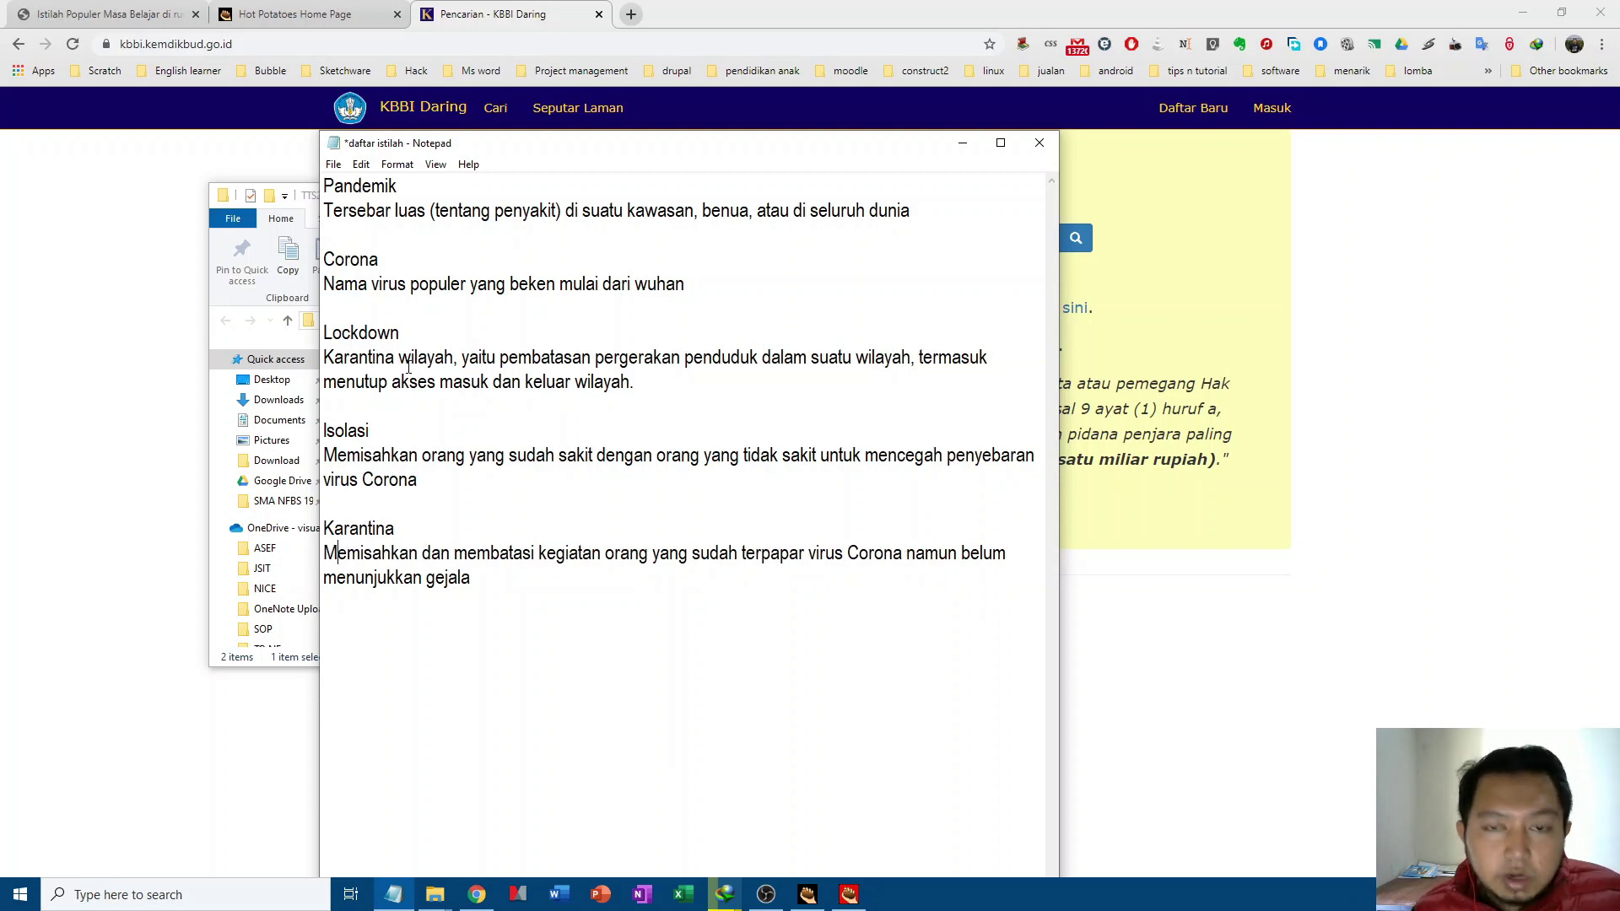
key(ctrl+s)
click(963, 143)
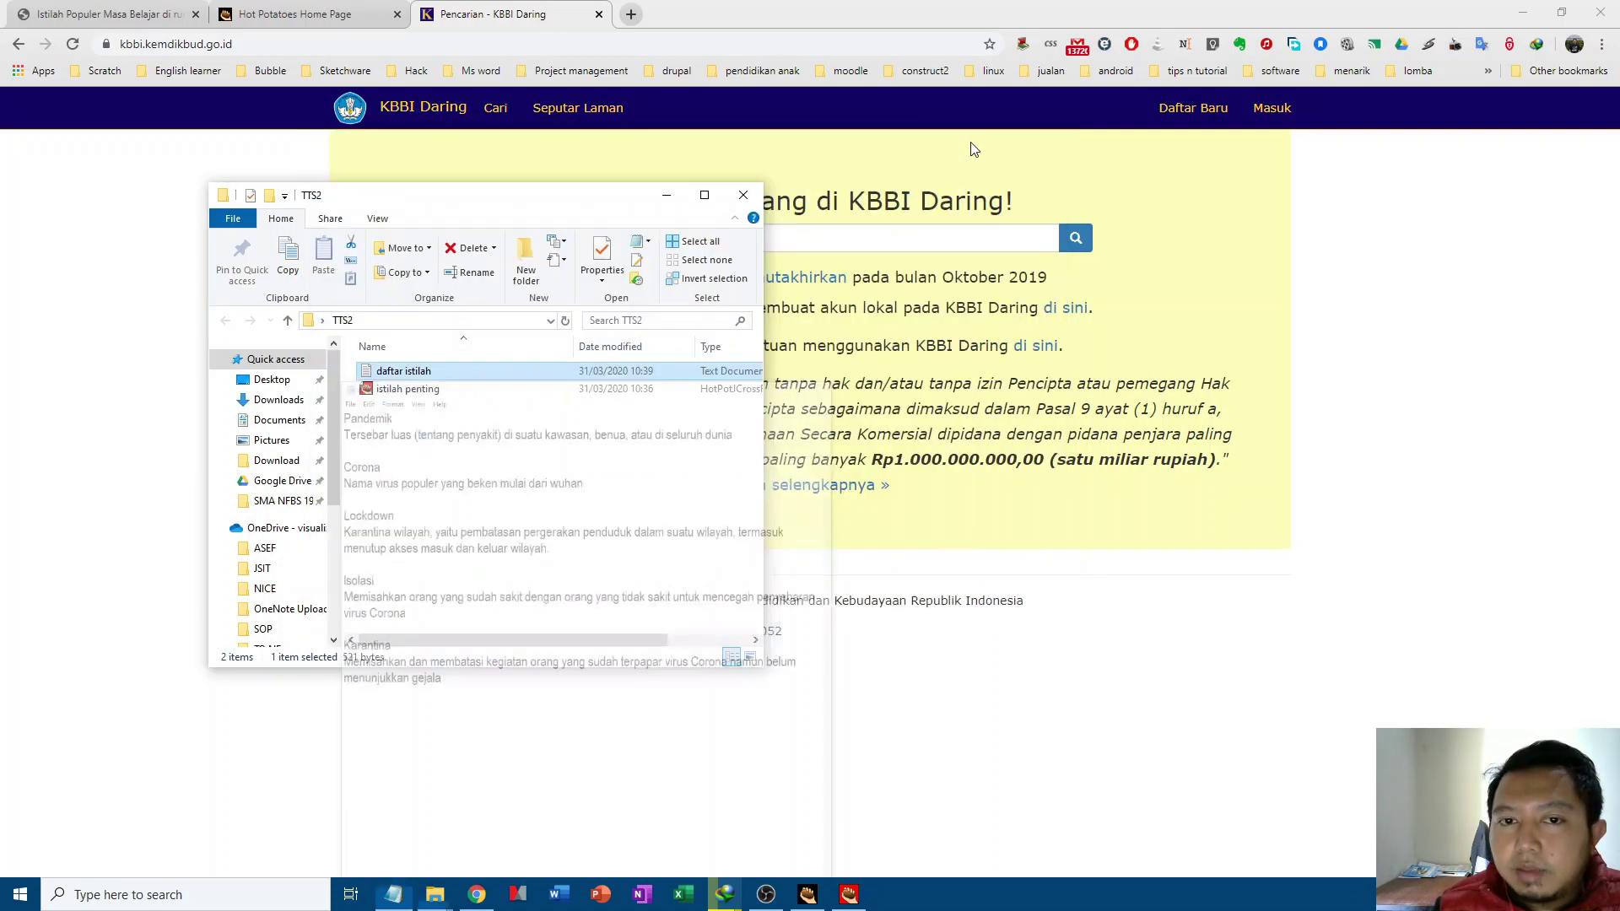
Step: Switch to JCross, open the Automatic Grid-Maker, and move its dialog aside to make room for the term list
click(665, 195)
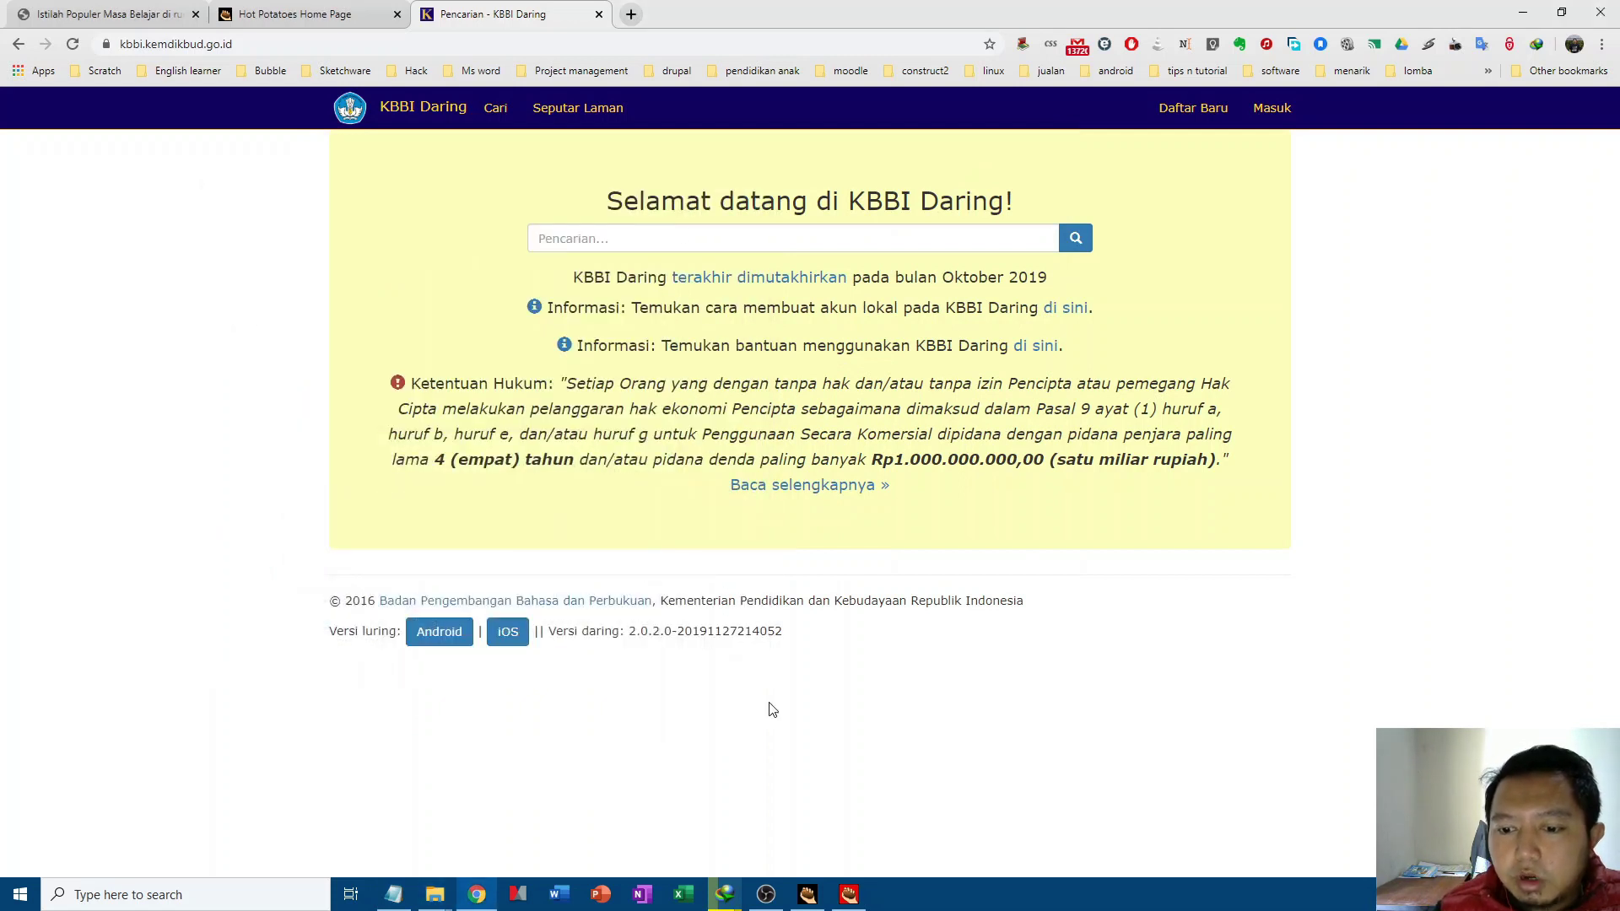
click(847, 894)
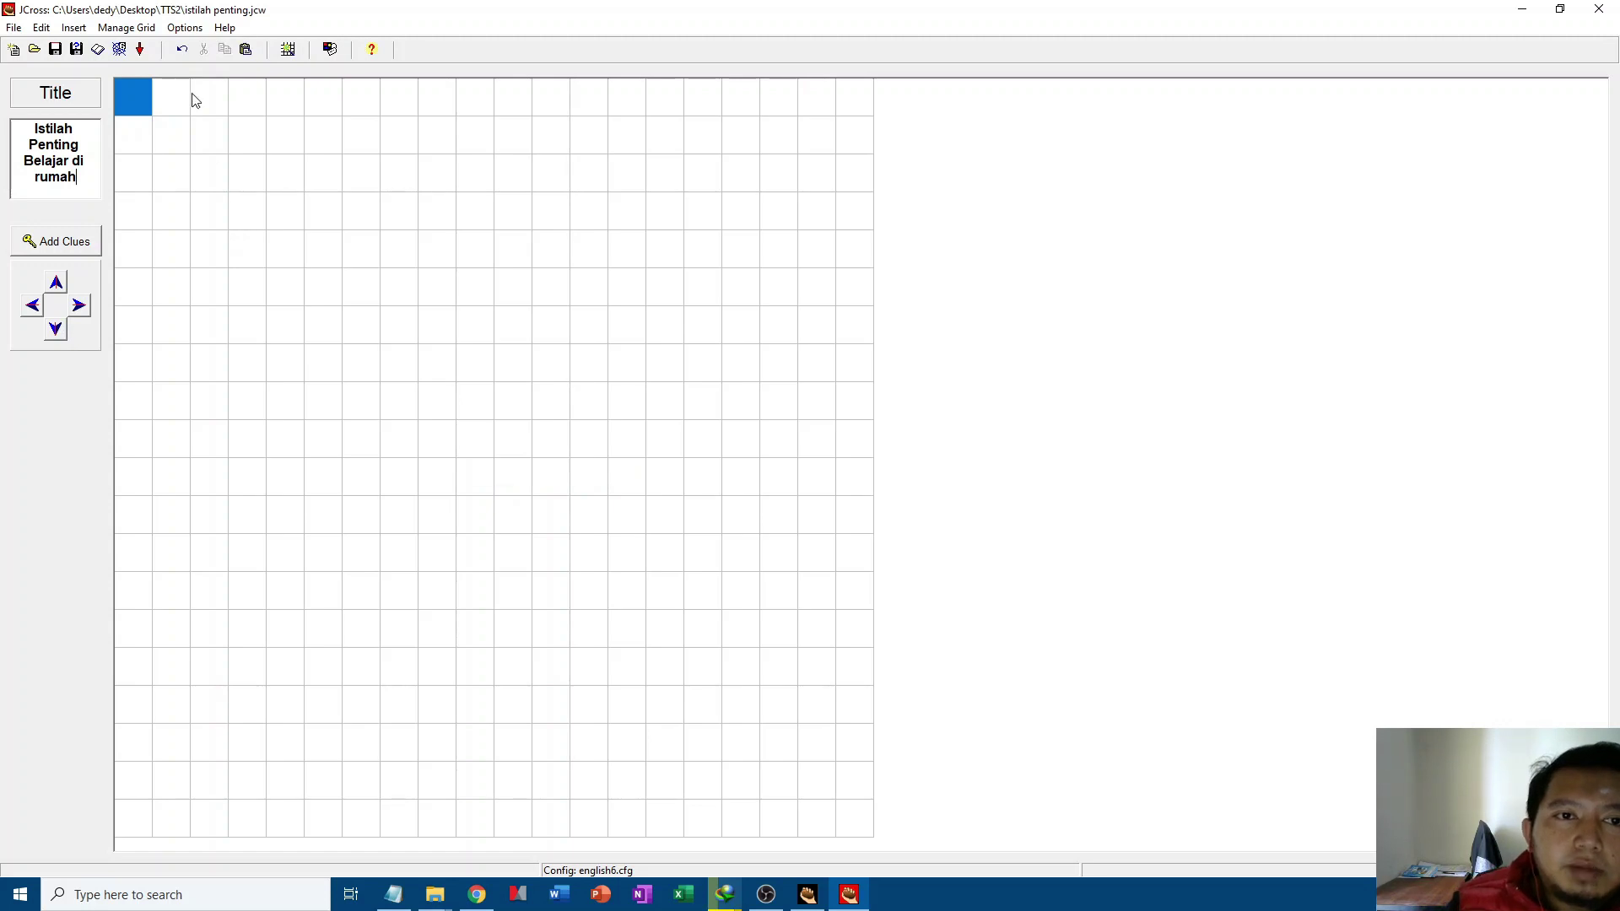
click(126, 27)
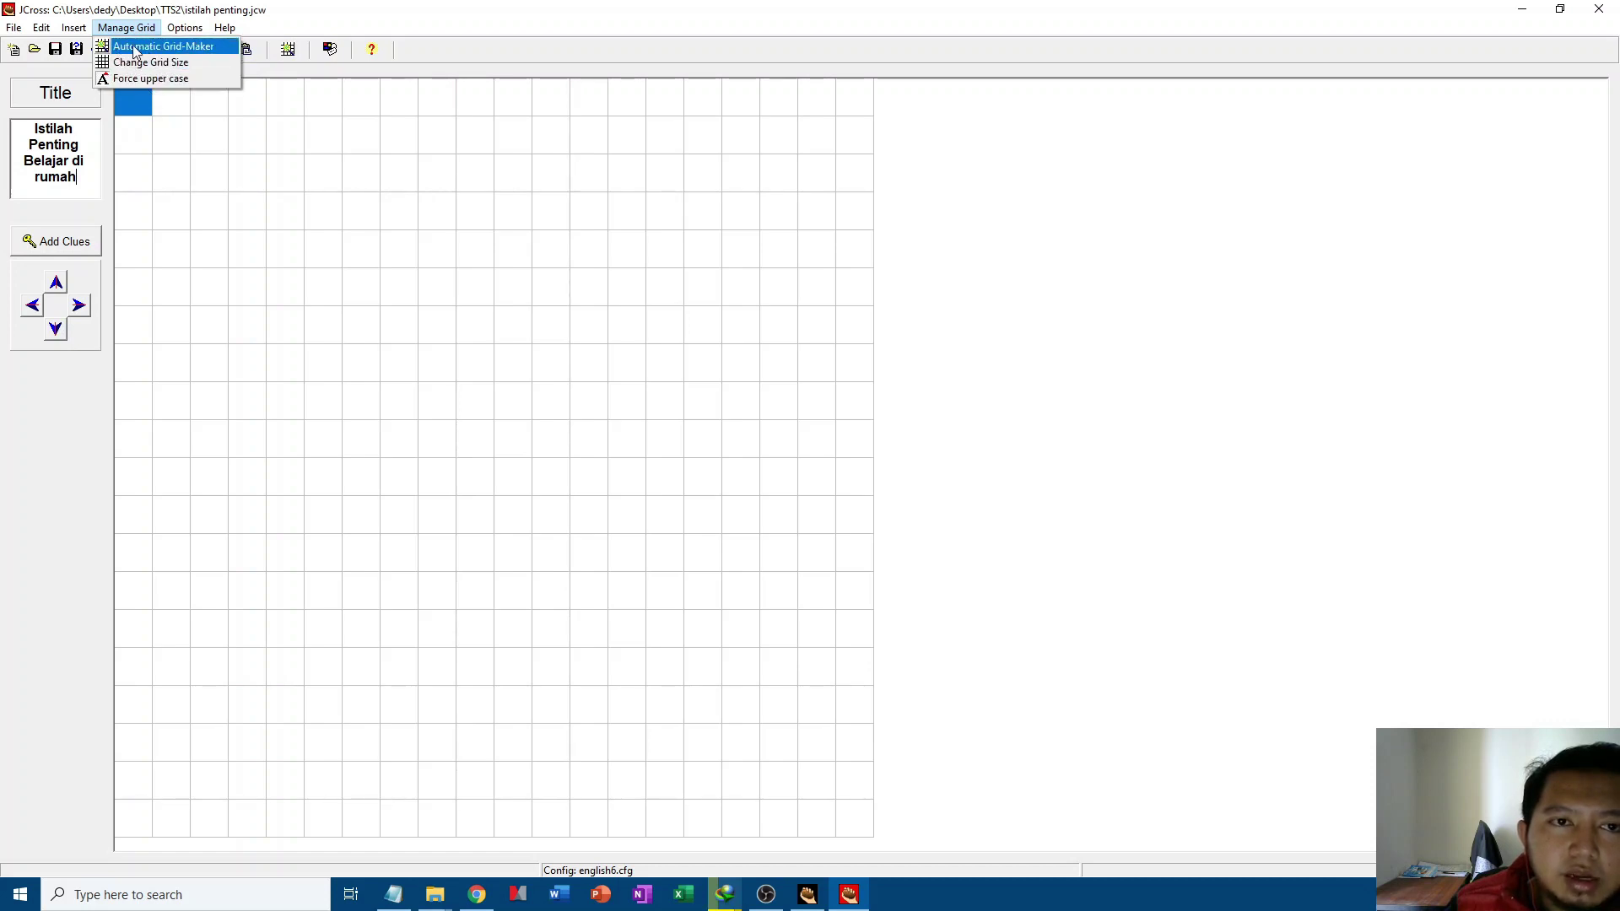
click(135, 46)
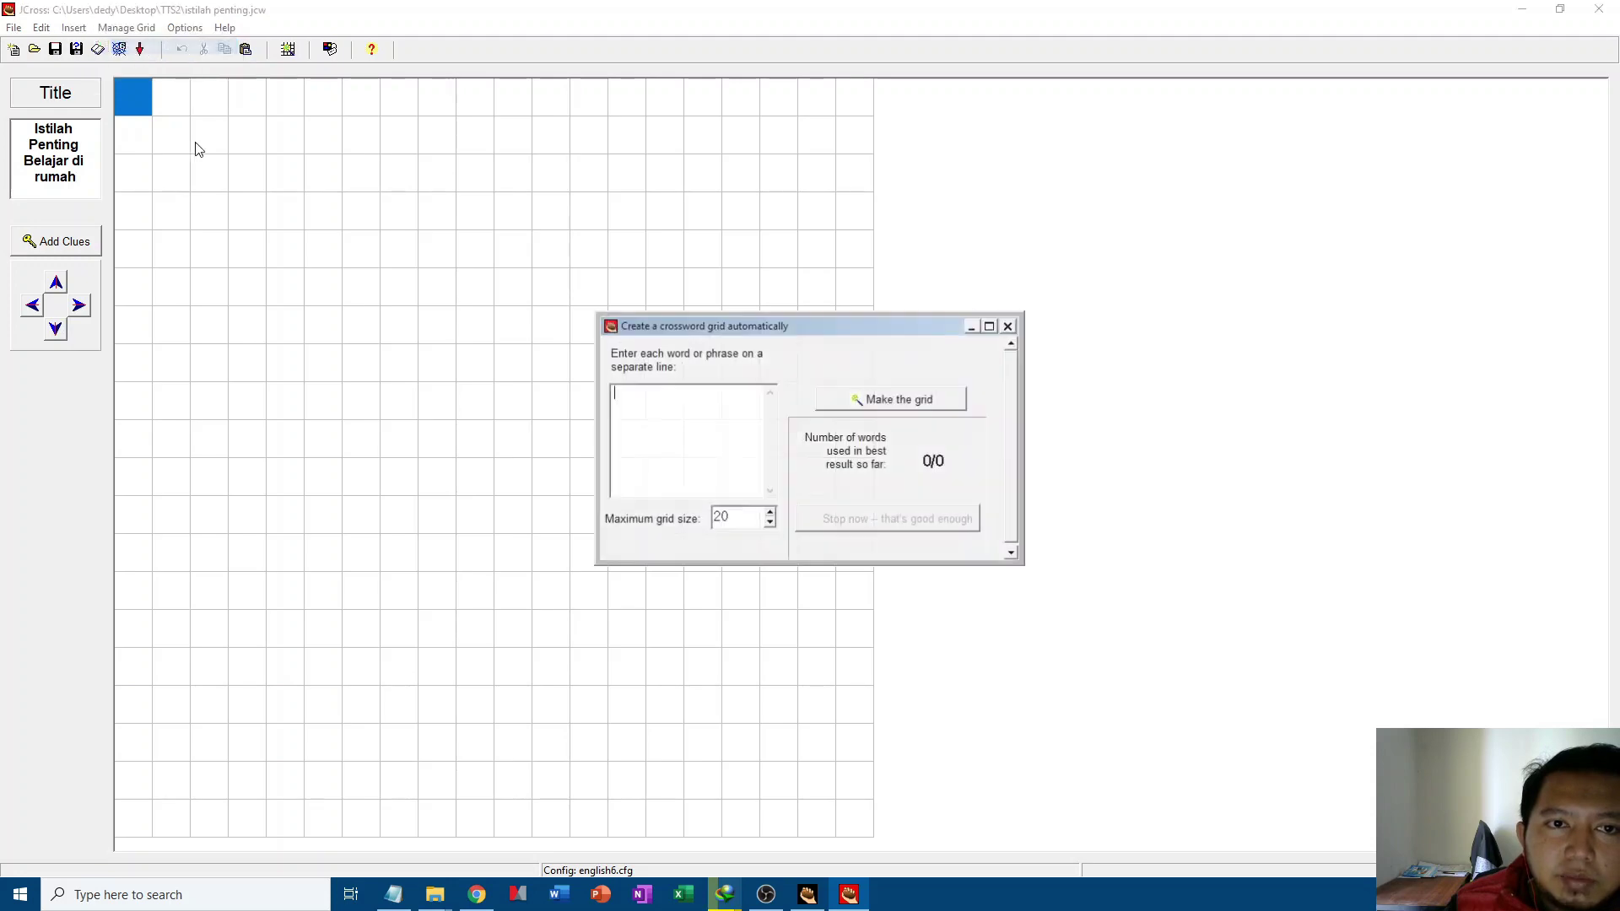
drag(675, 322, 386, 293)
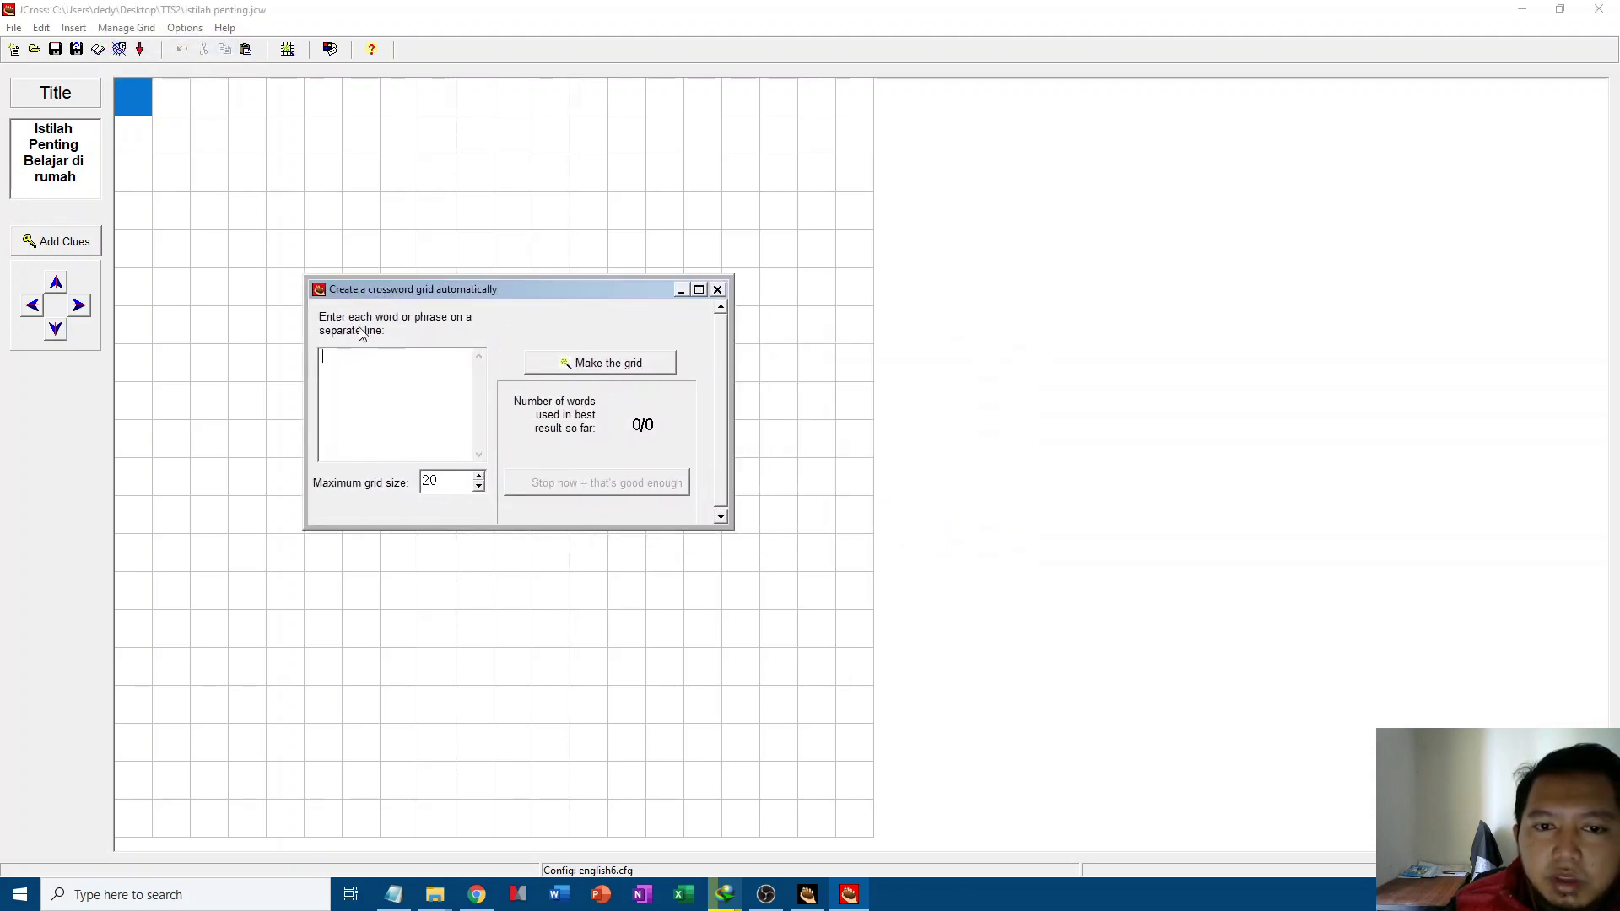
Step: Bring up the daftar istilah Notepad file and place its window beside the grid-maker dialog
click(392, 893)
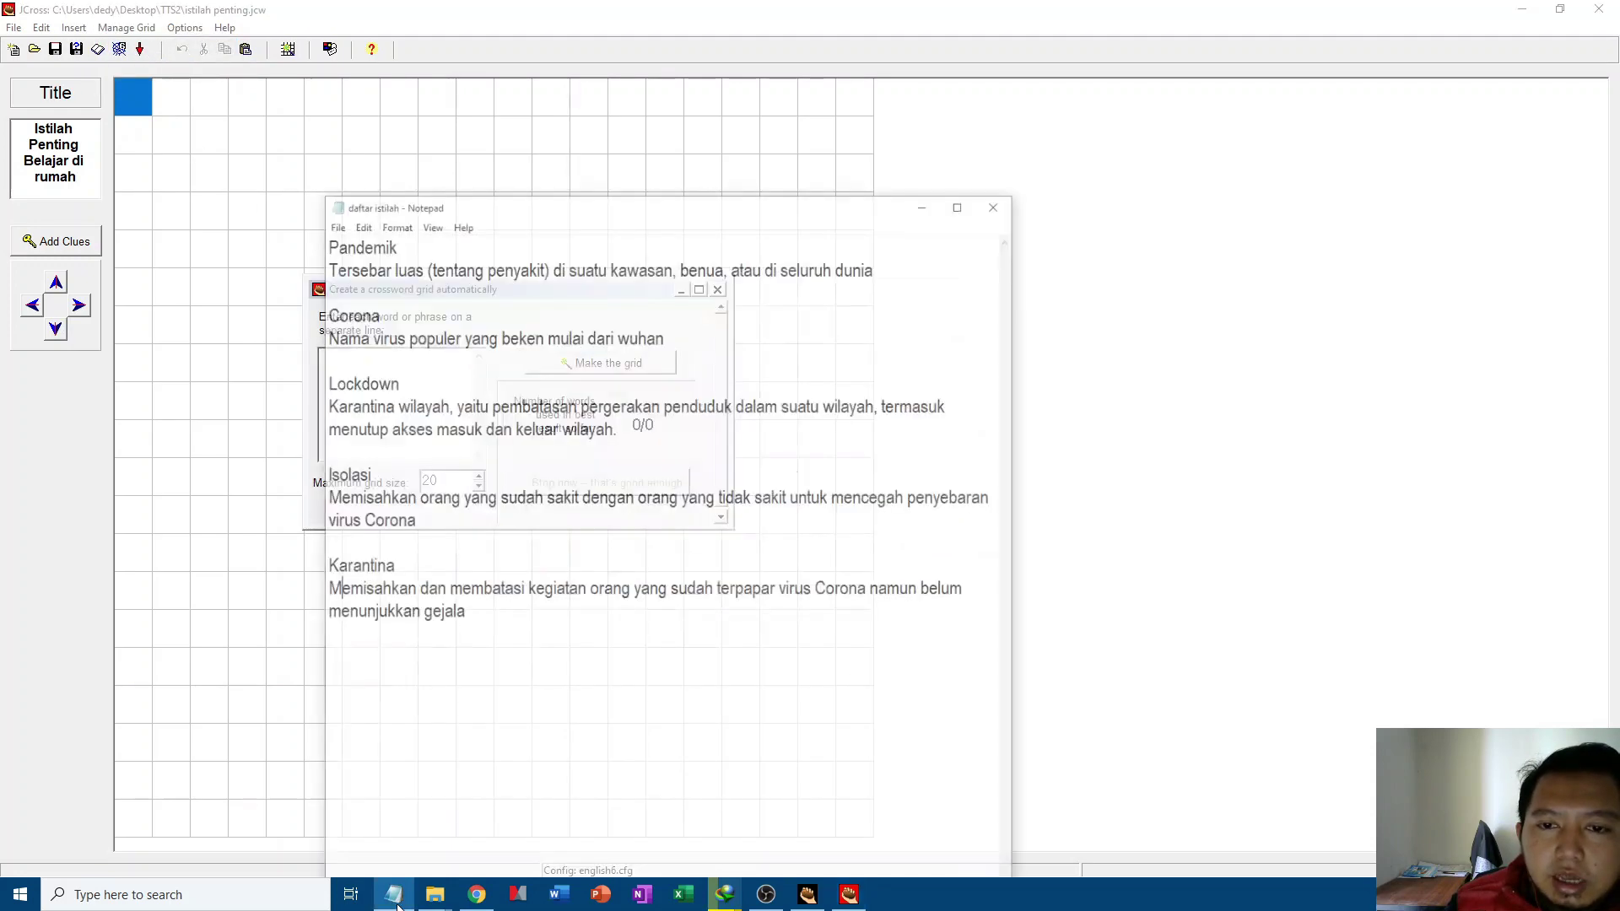
drag(498, 152, 965, 153)
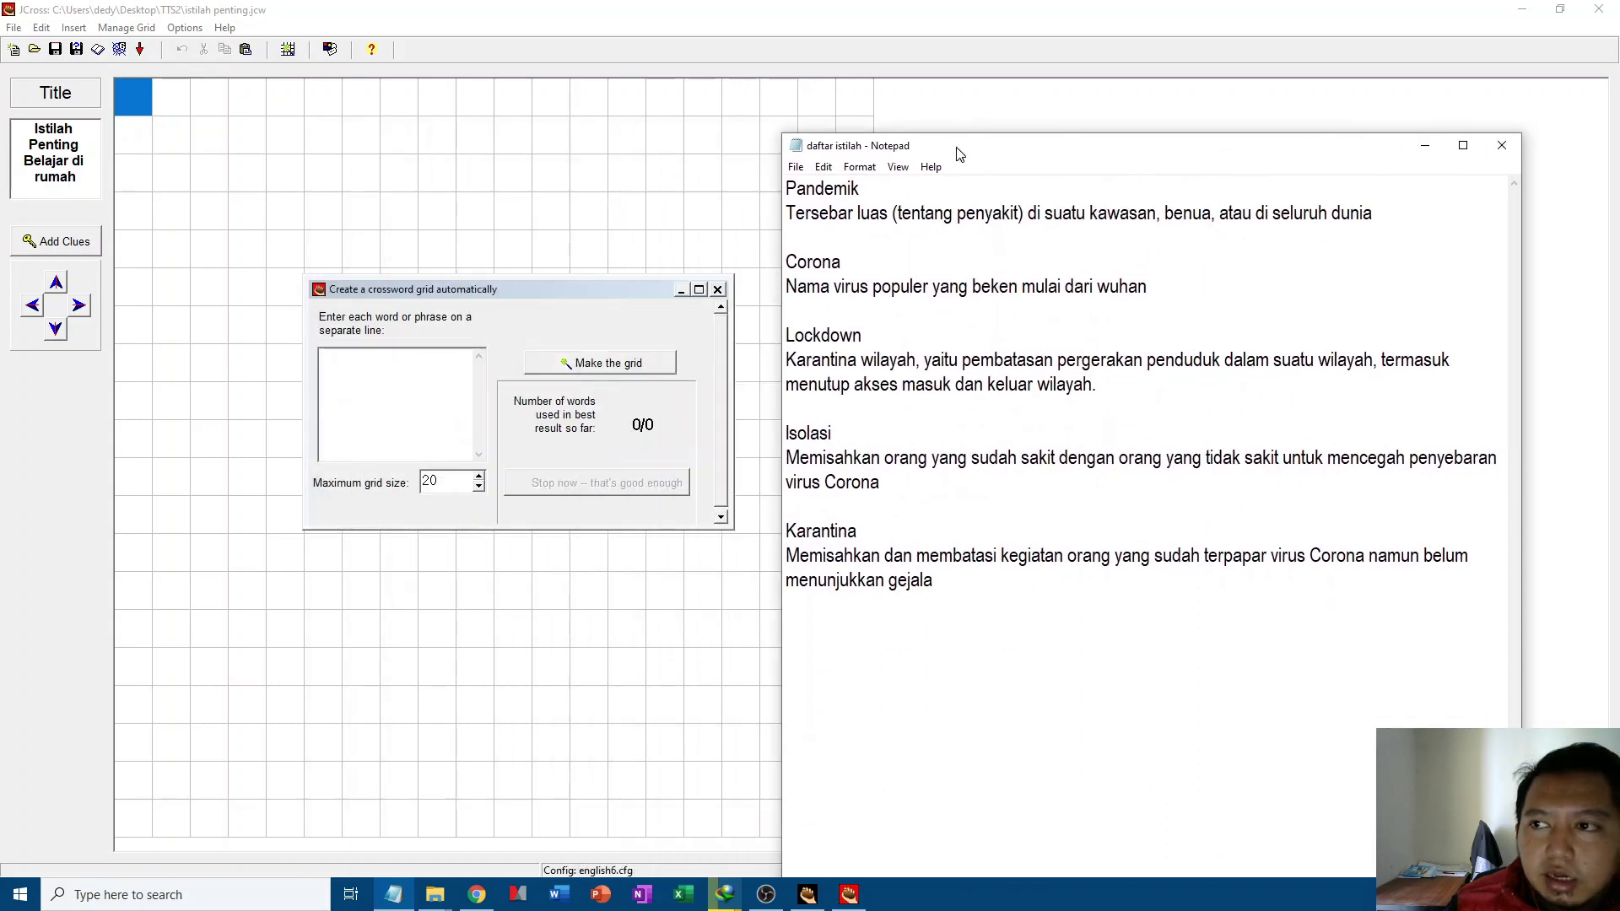
click(1562, 10)
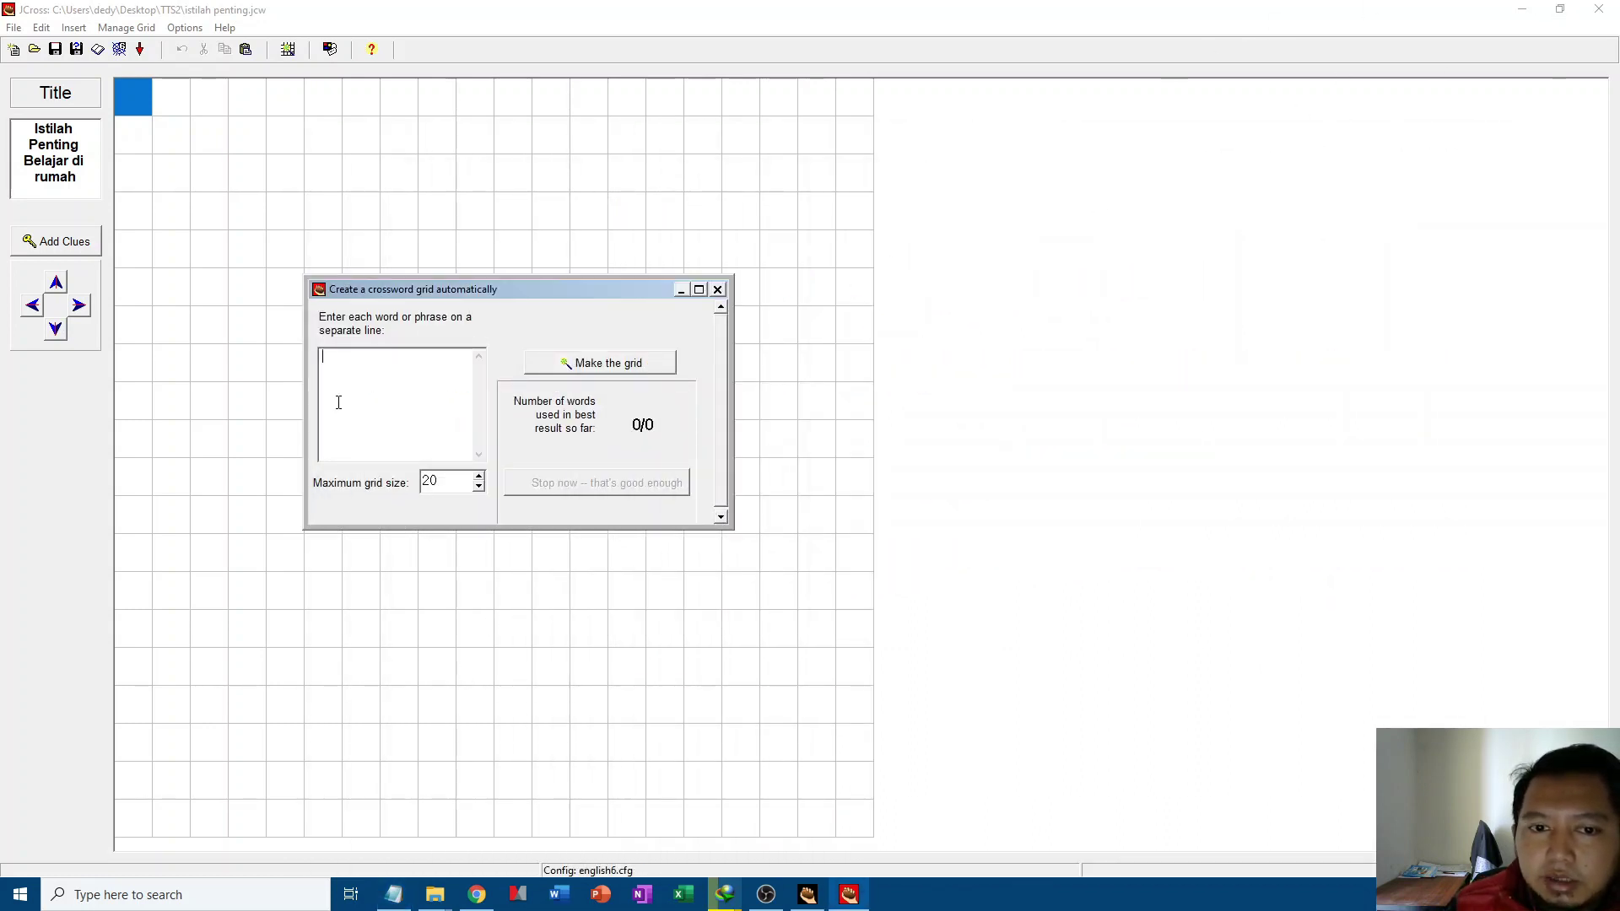
Step: Copy the term Pandemik from daftar istilah into the grid-maker's word list as the first entry
click(393, 893)
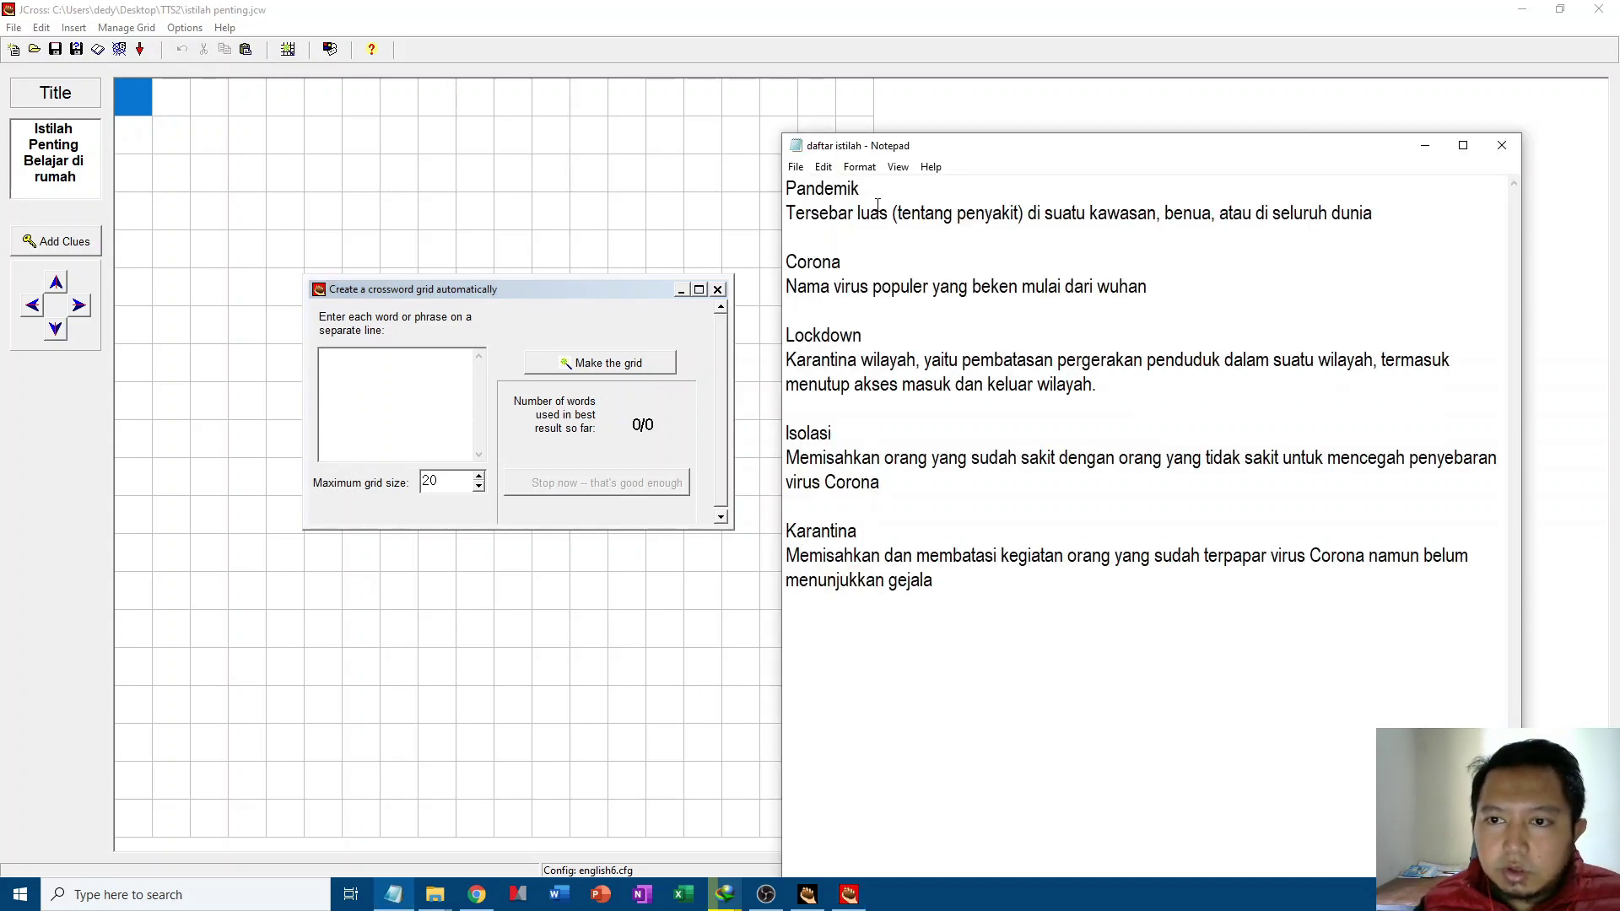
drag(859, 189, 770, 189)
key(ctrl+c)
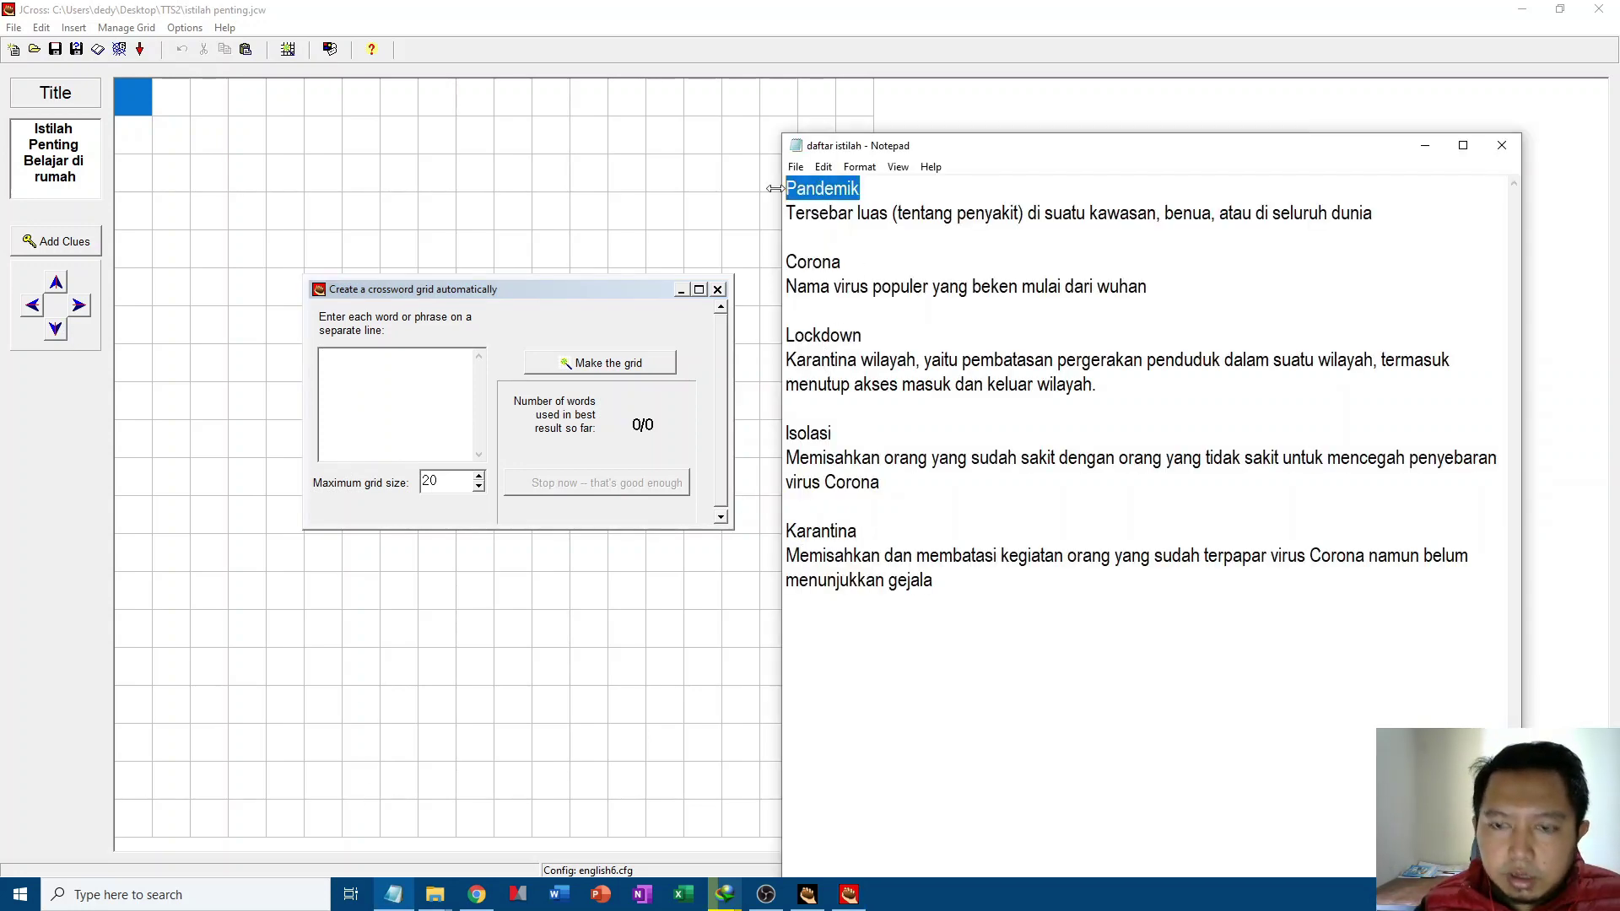
click(427, 356)
key(ctrl+v)
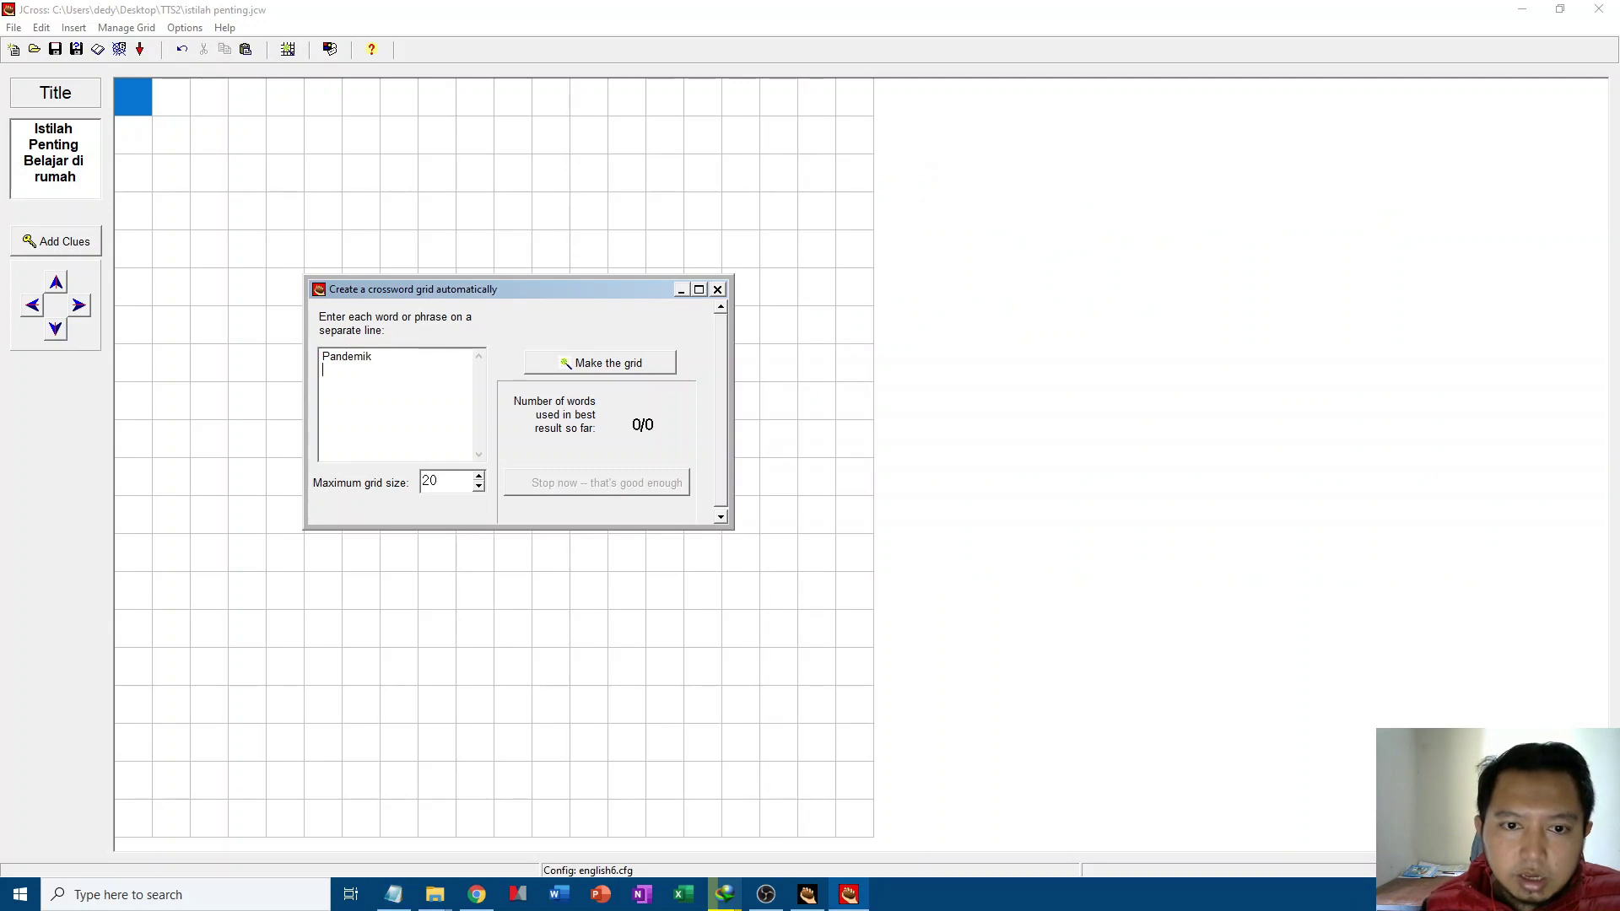
Step: Copy the term Corona from daftar istilah onto the second line of the grid-maker's word list
click(392, 893)
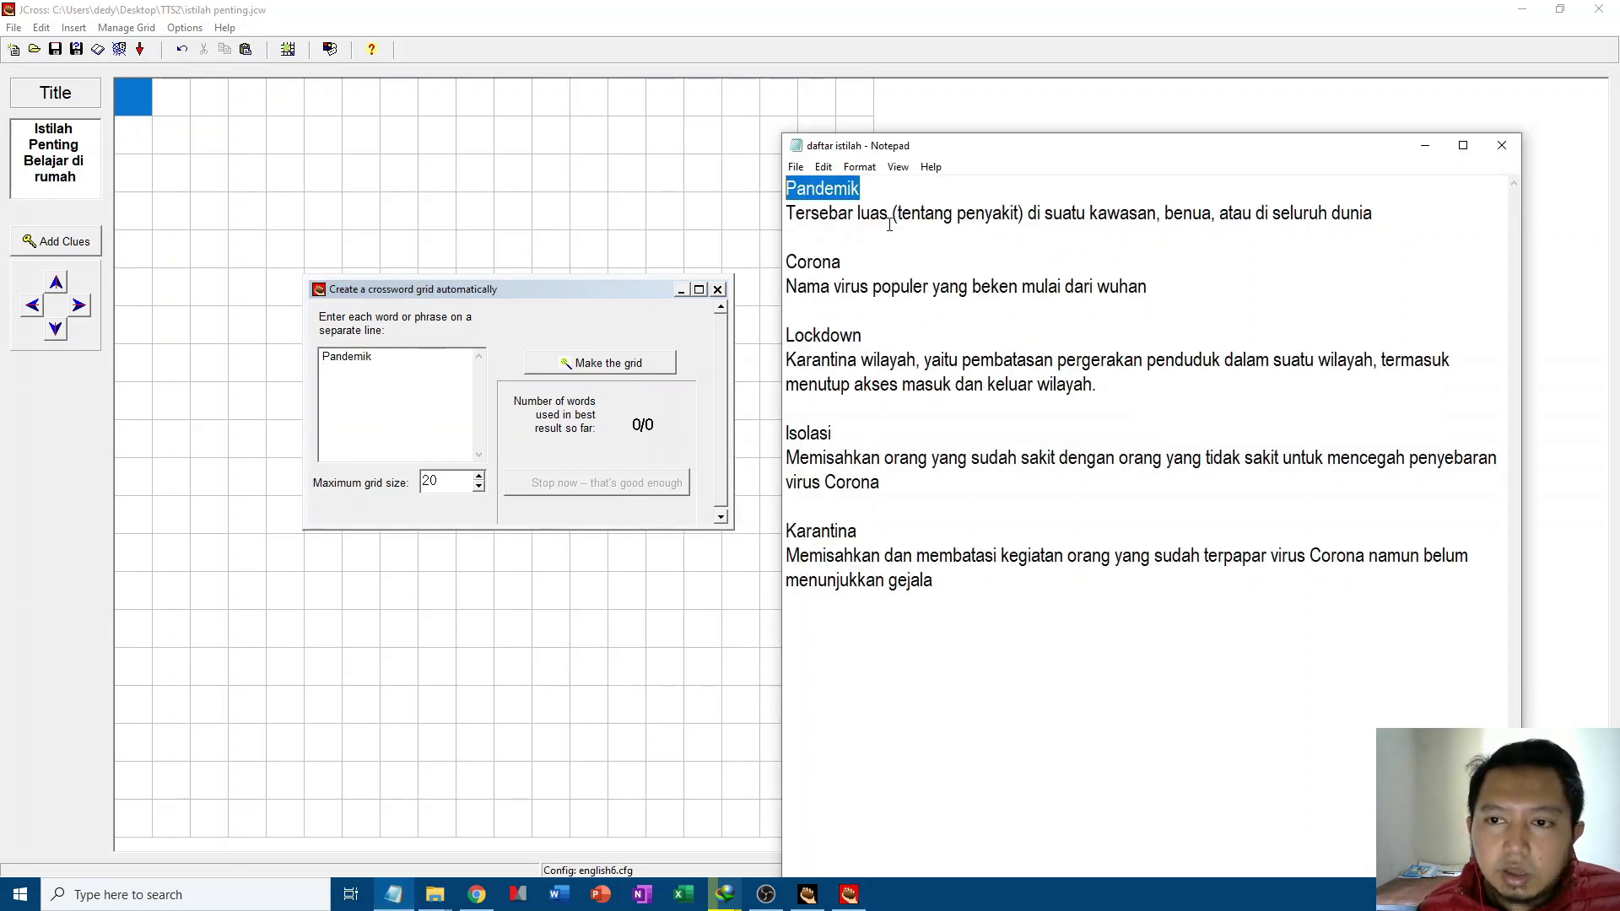
drag(860, 262, 783, 269)
key(ctrl+c)
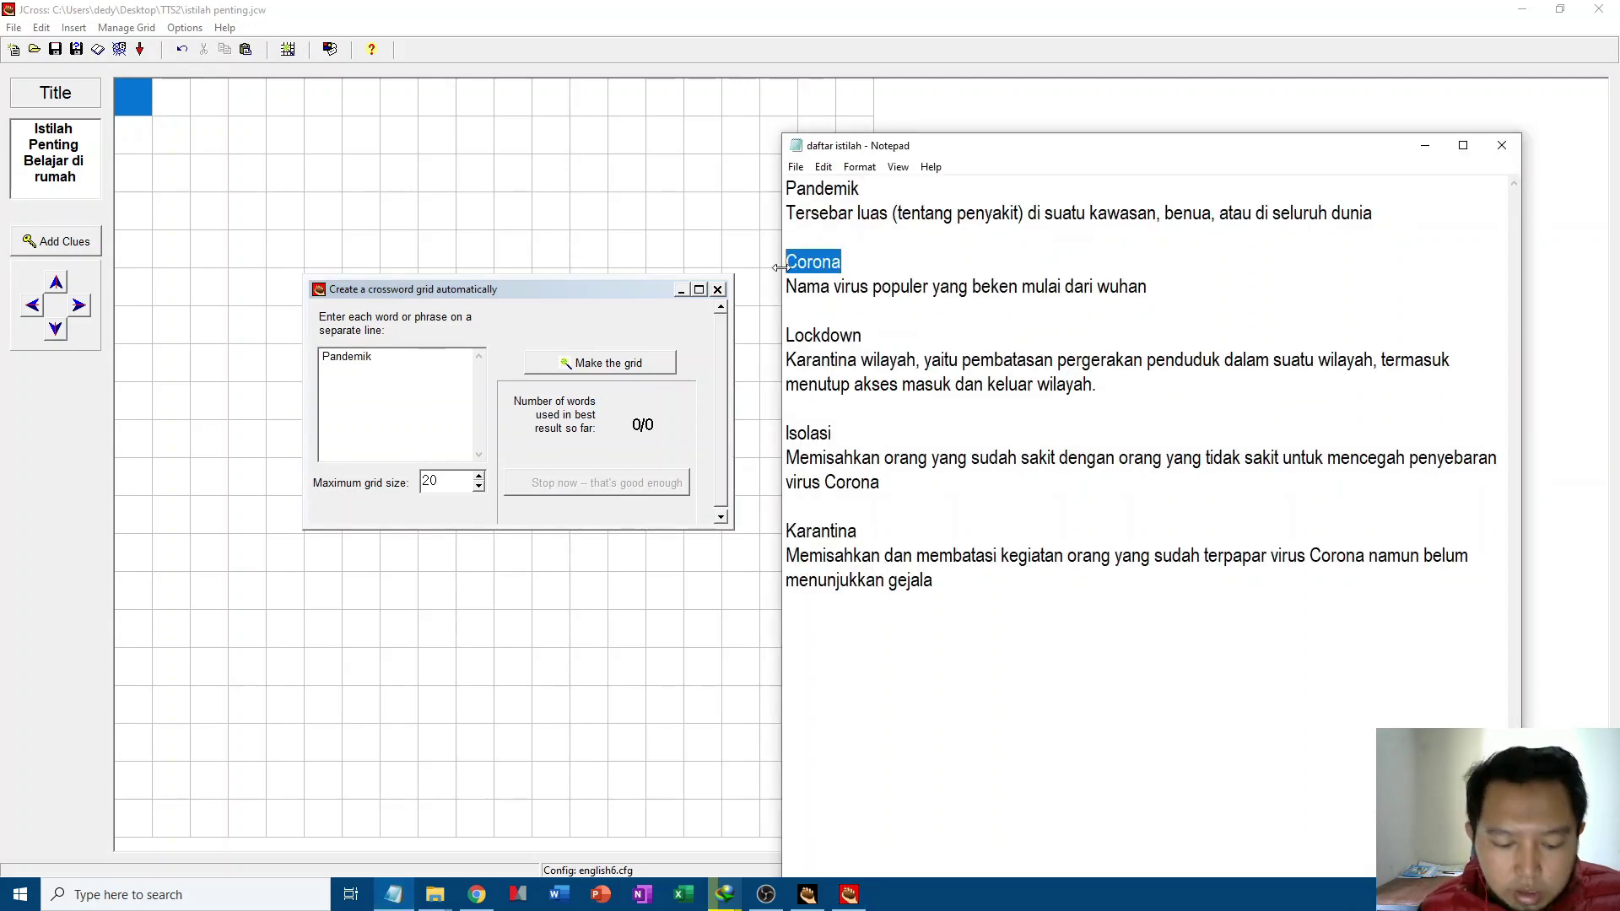
click(404, 365)
key(ctrl+v)
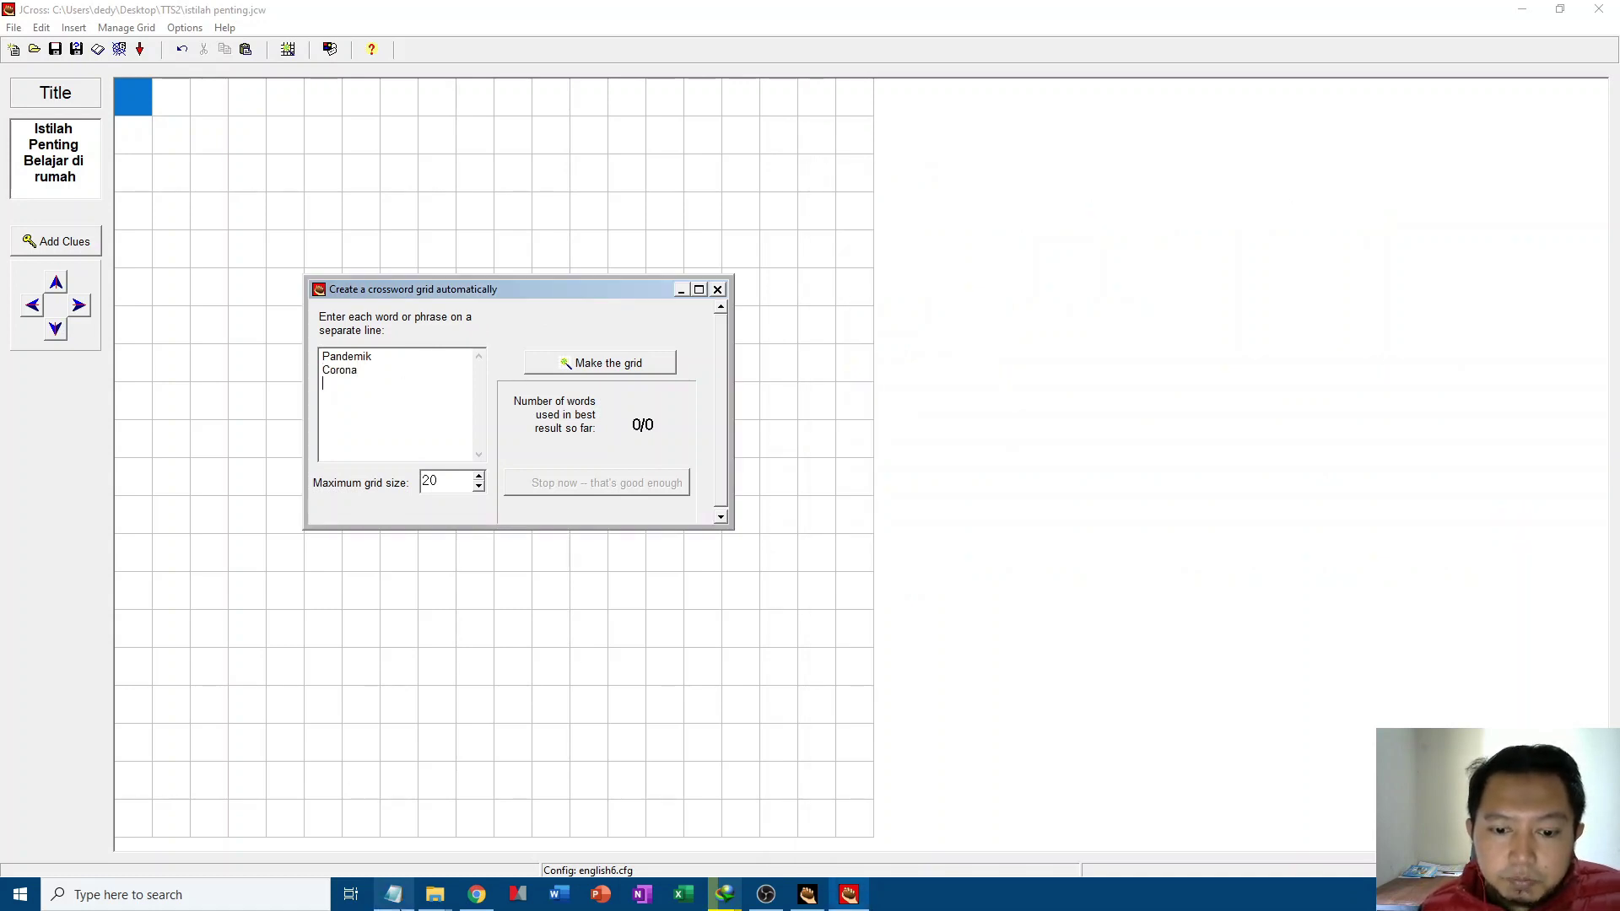
Step: Copy the term Lockdown from daftar istilah onto the third line of the grid-maker's word list
click(394, 894)
drag(863, 336, 789, 338)
key(ctrl+c)
click(368, 387)
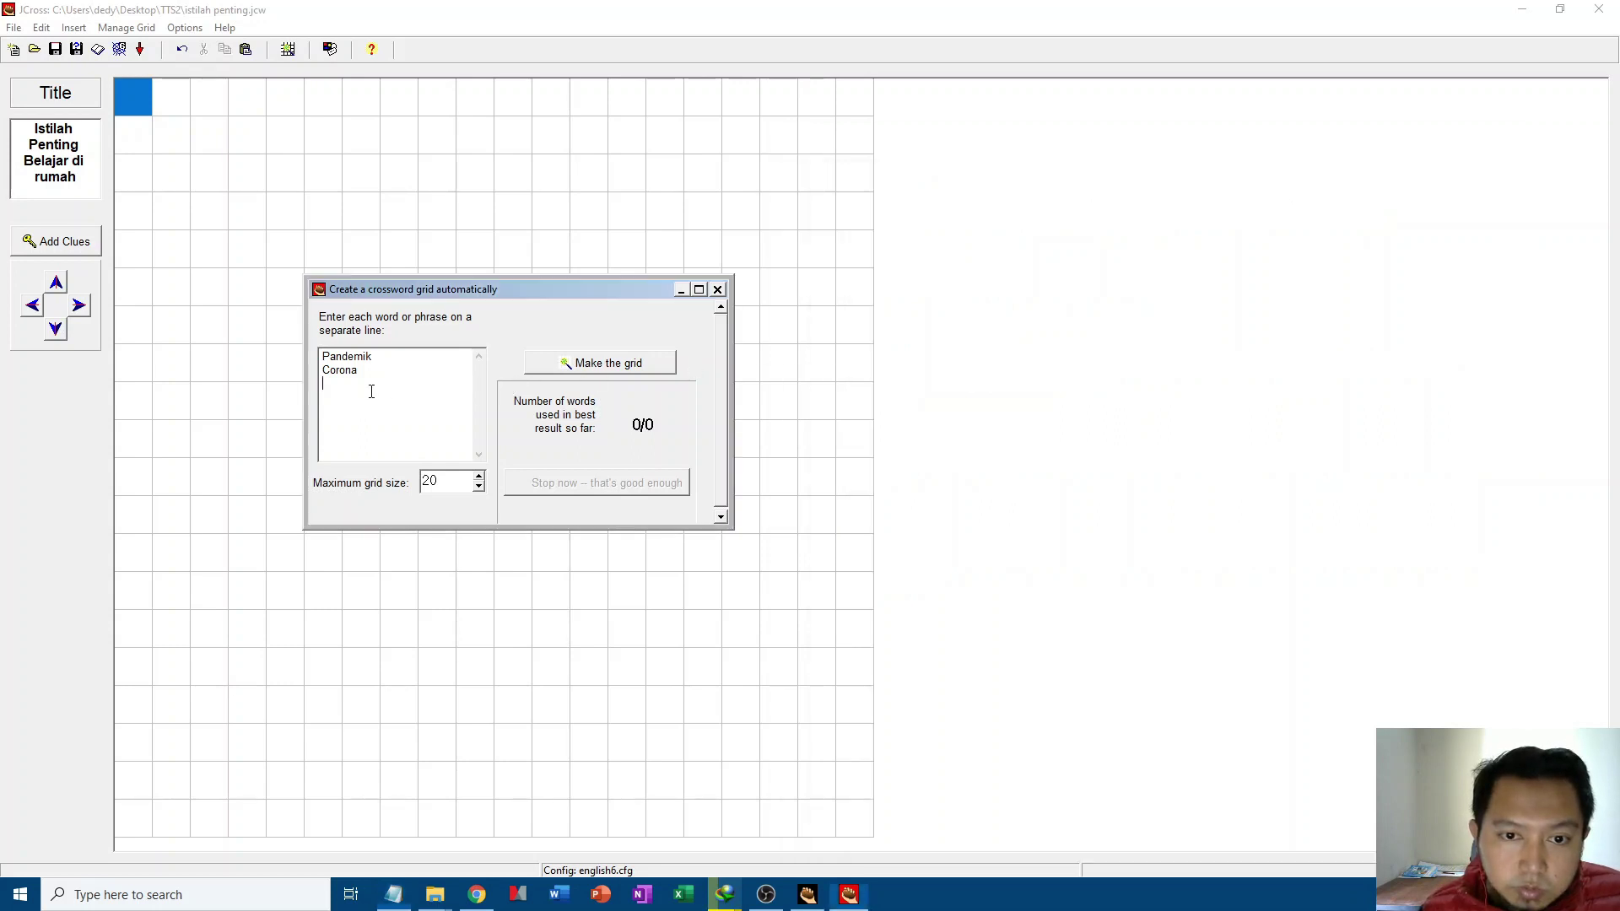
key(ctrl+v)
Step: Copy the term Isolasi from daftar istilah onto the fourth line of the grid-maker's word list
click(394, 894)
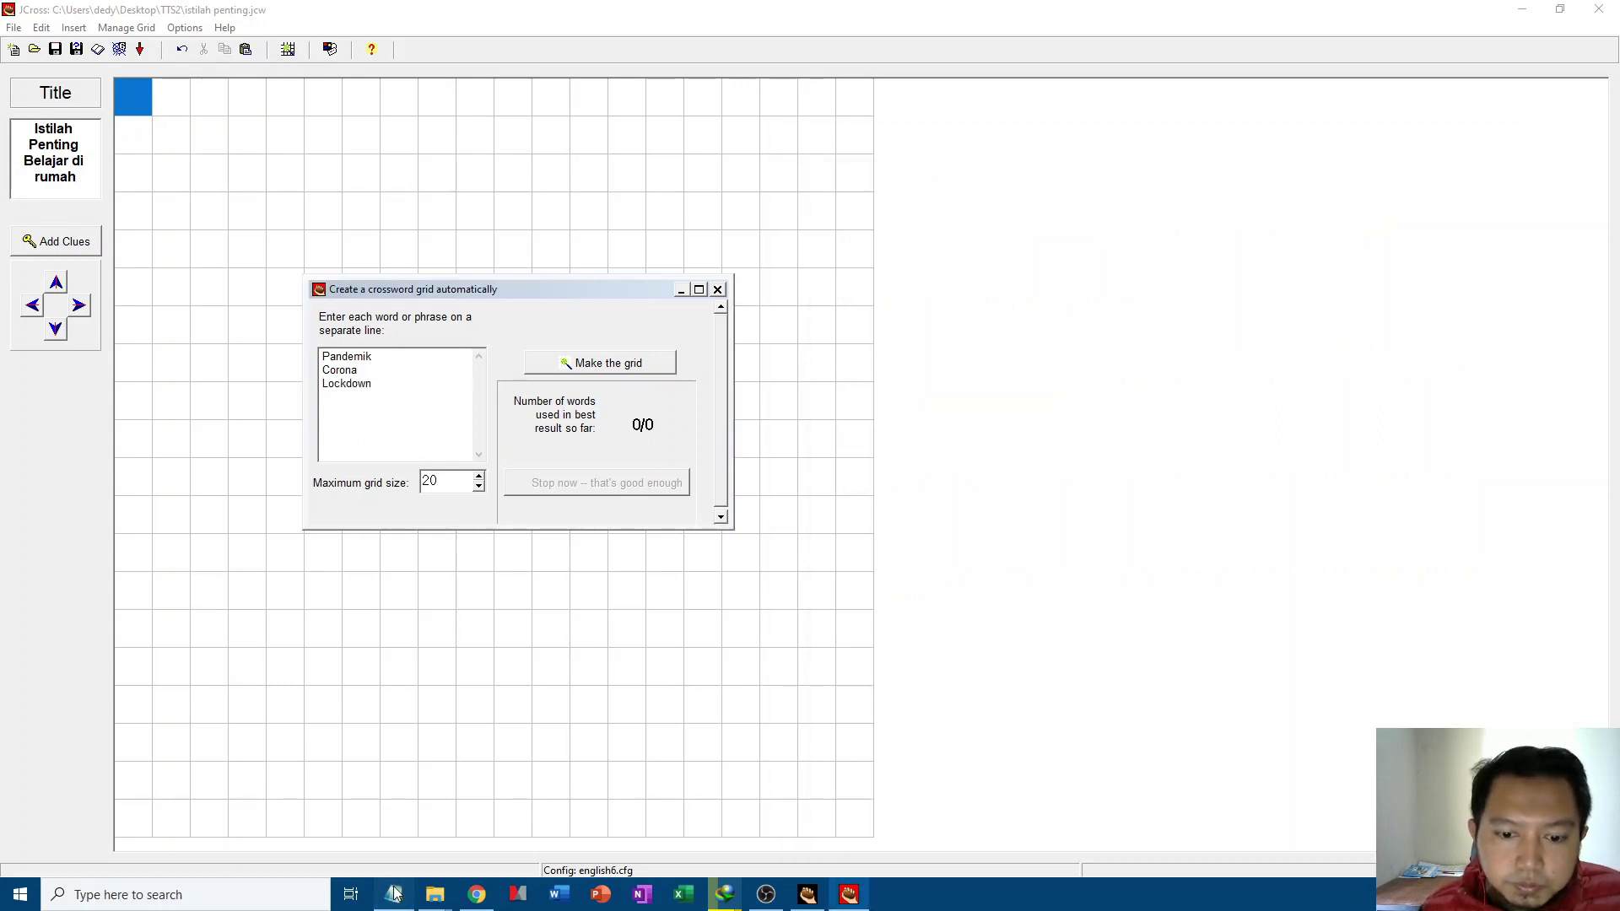
drag(838, 434, 787, 435)
key(ctrl+c)
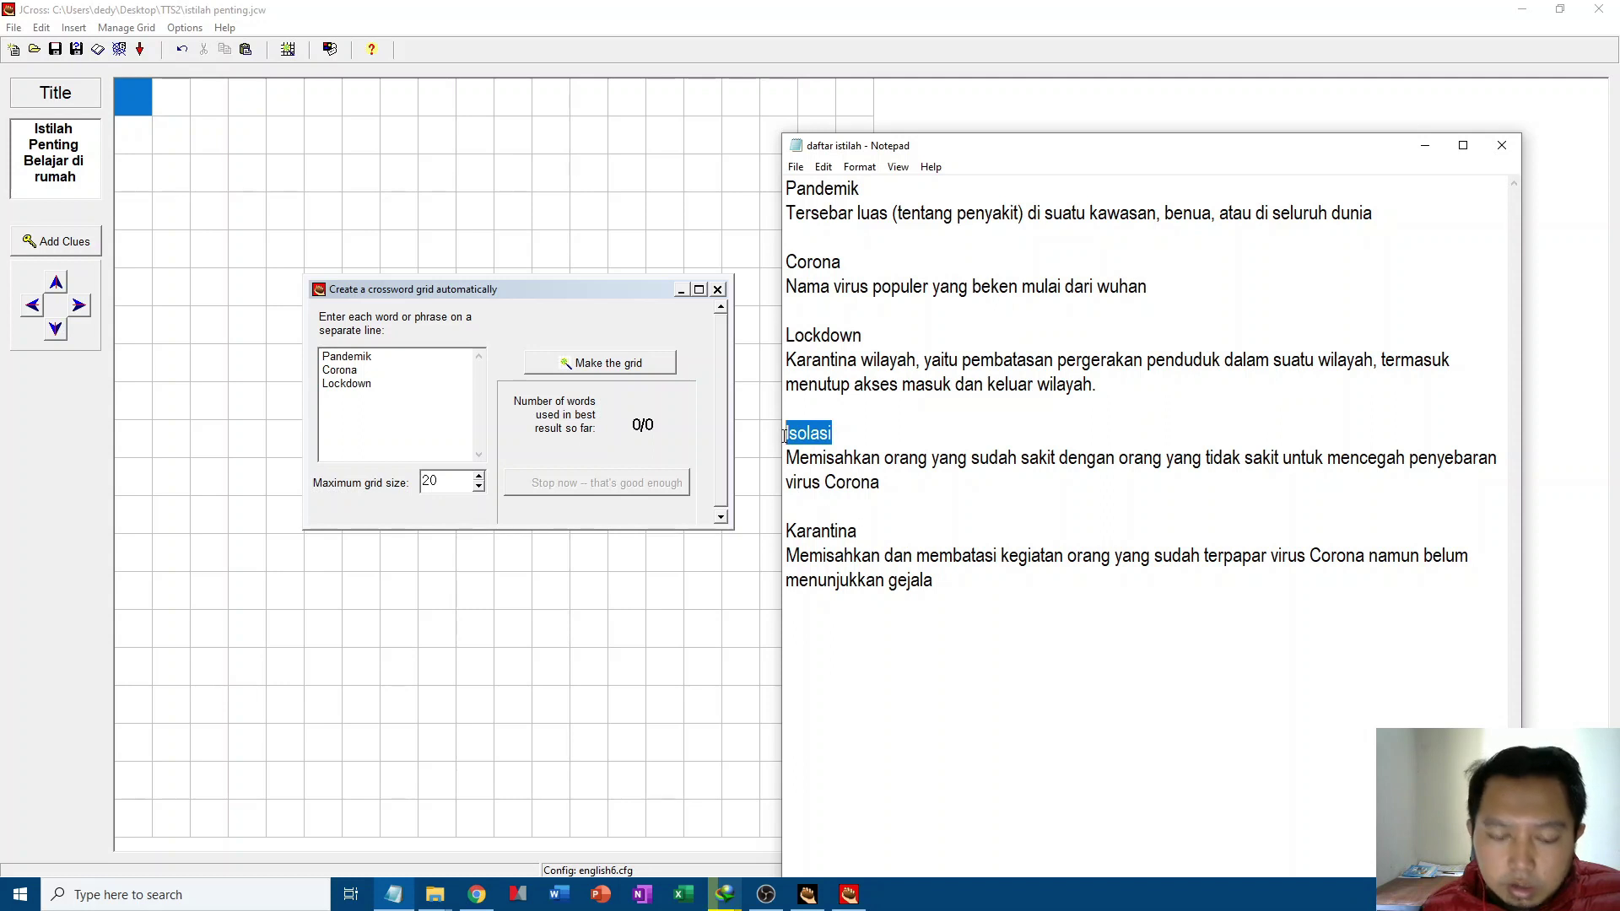
click(396, 405)
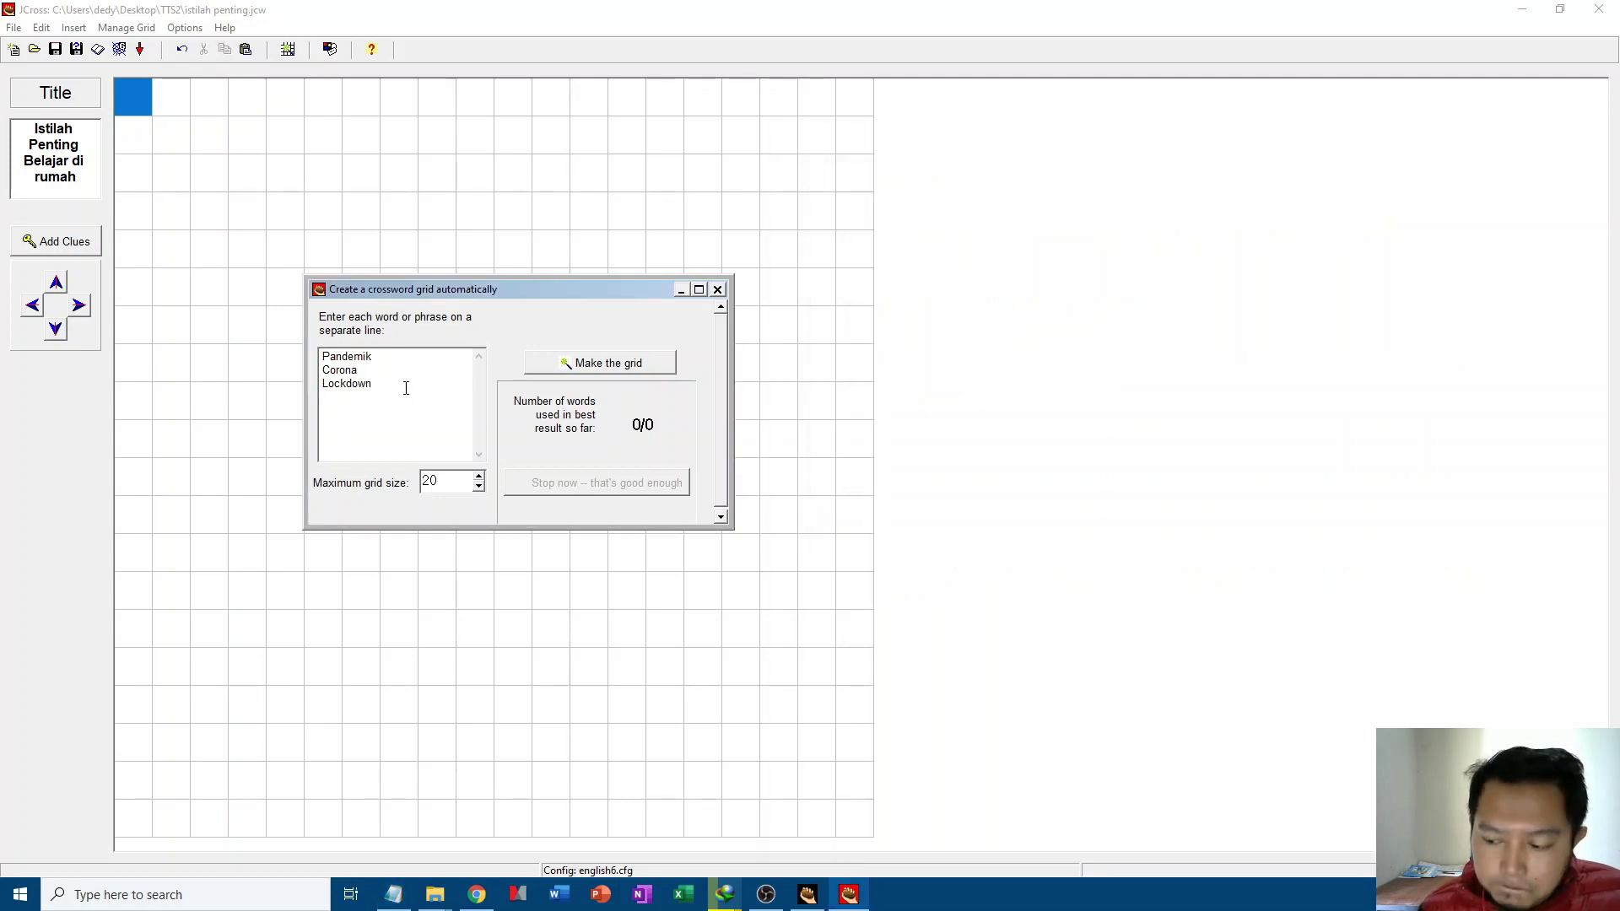
key(ctrl+v)
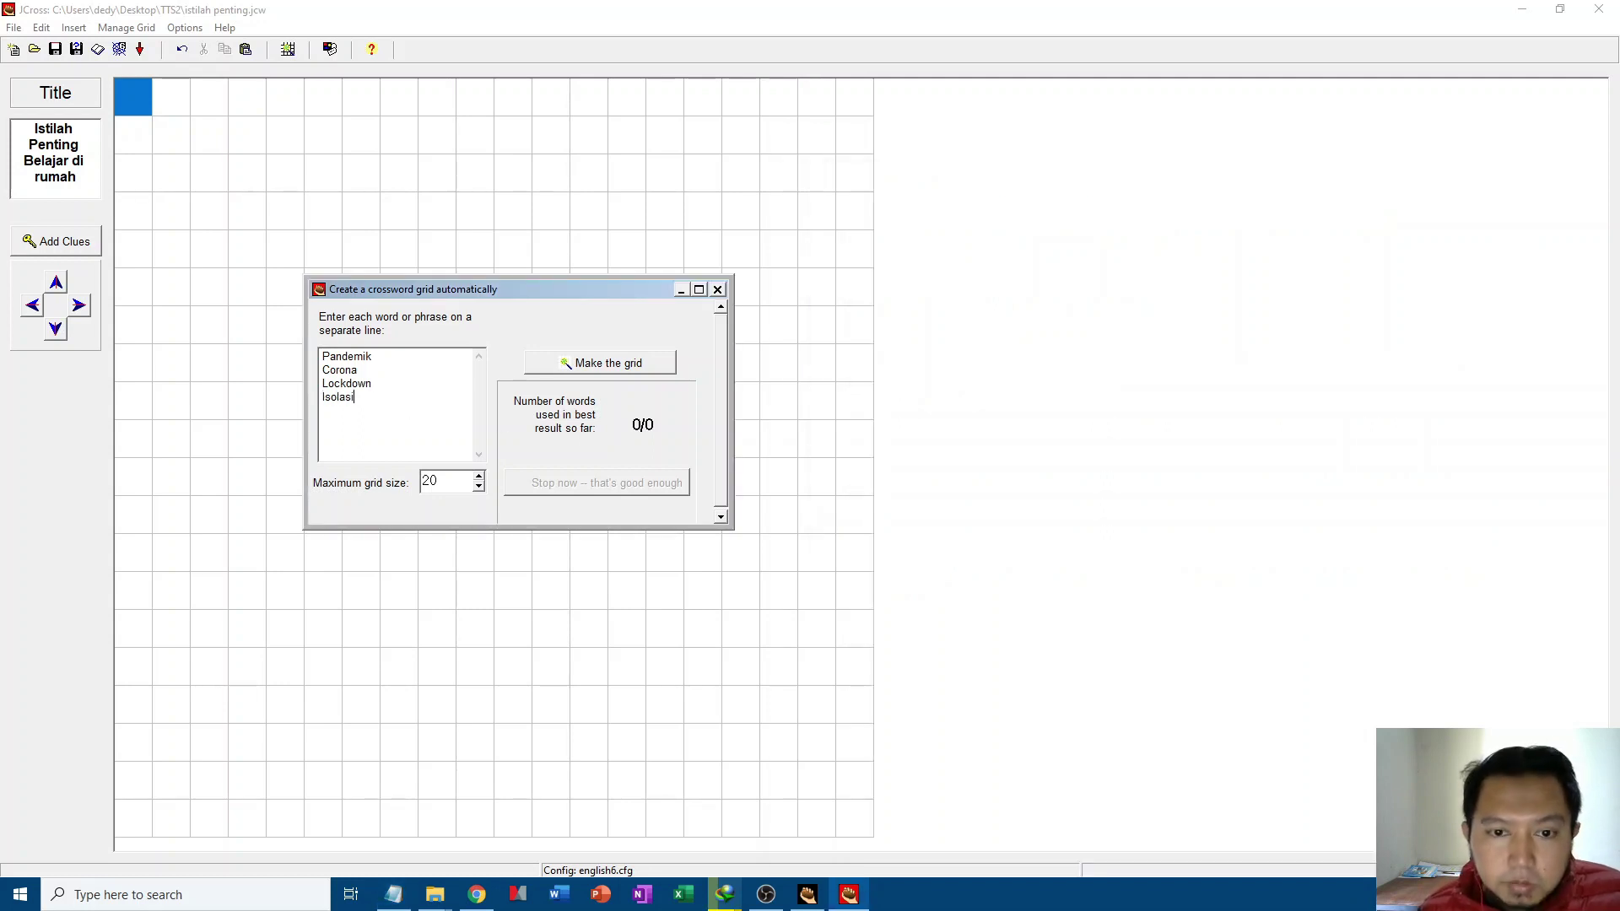
Step: Copy Karantina from daftar istilah as the fifth word and make the crossword grid from the list
click(394, 893)
drag(857, 530, 778, 541)
key(ctrl+c)
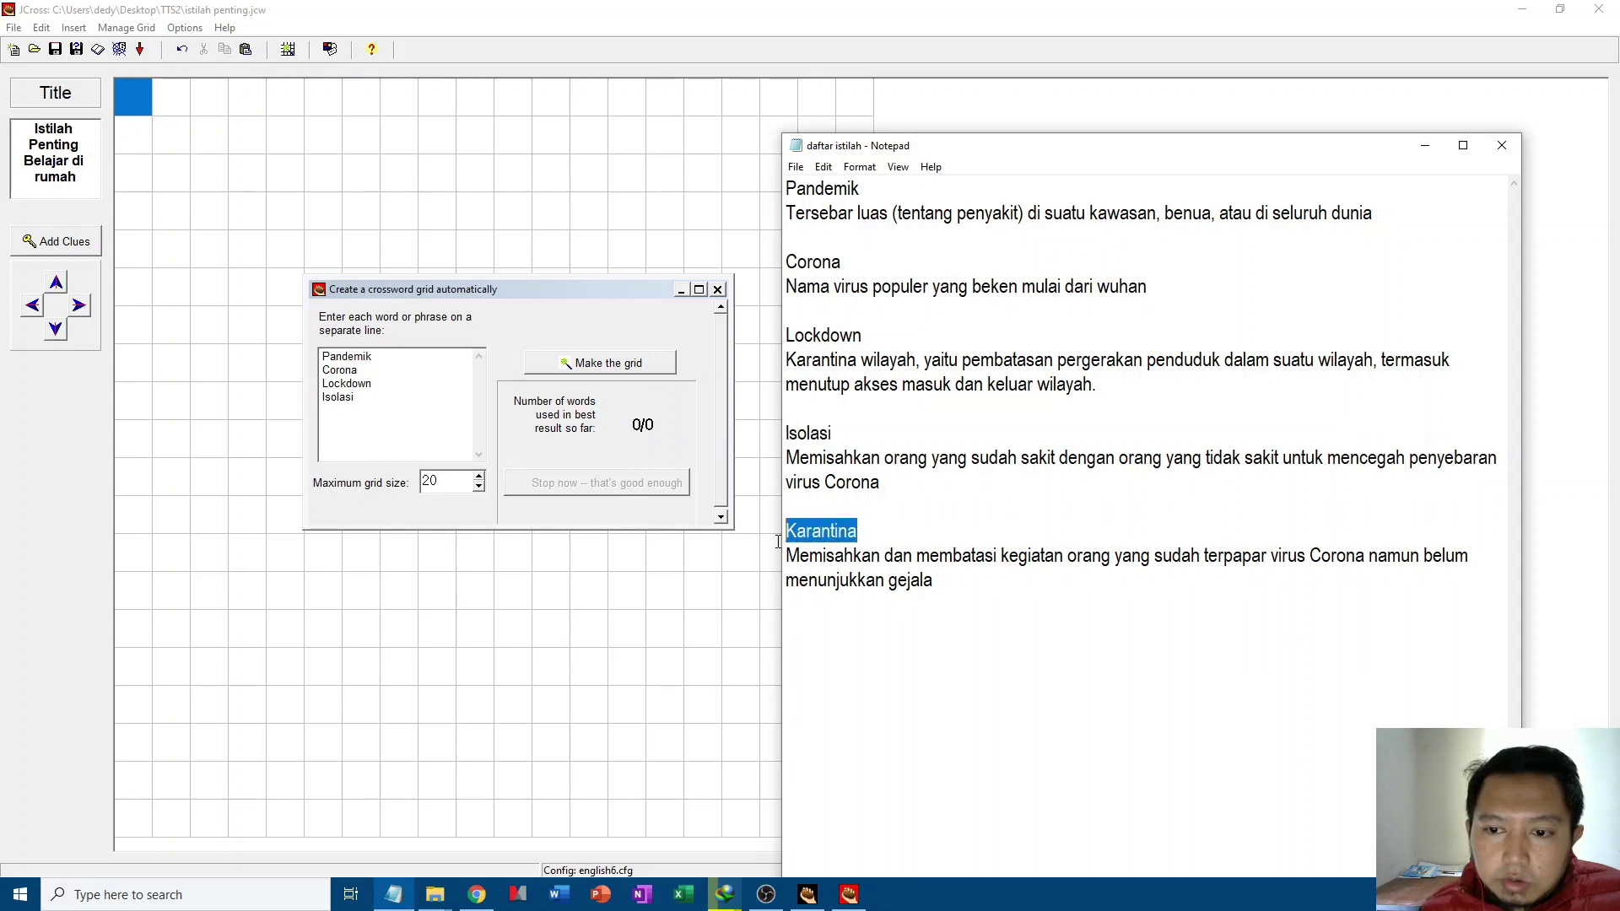
click(388, 393)
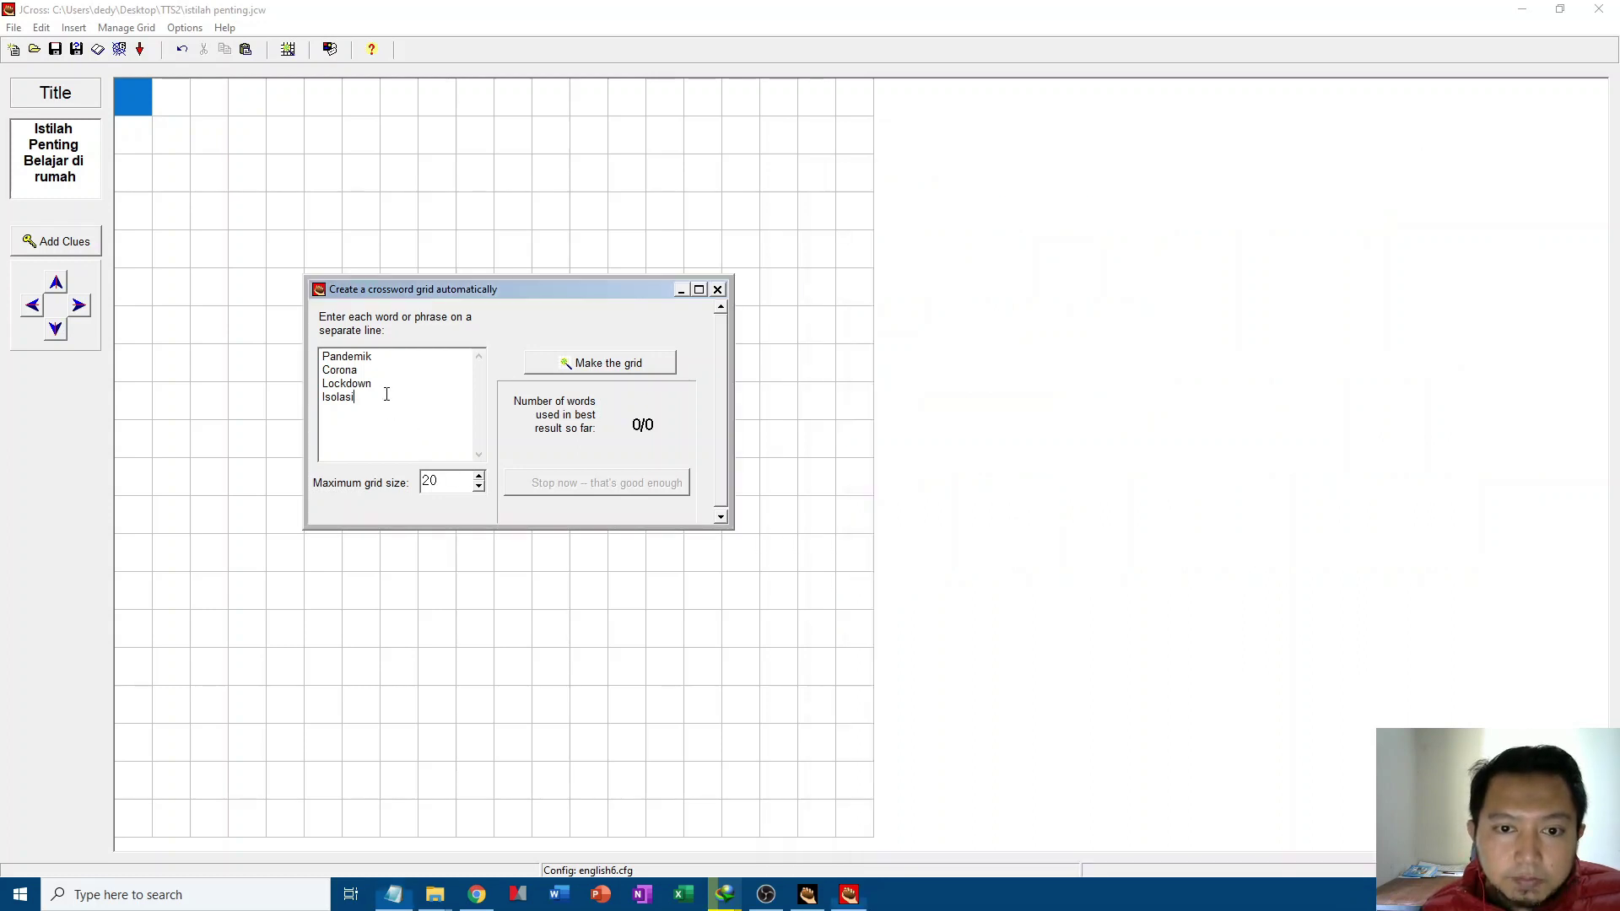
key(ctrl+v)
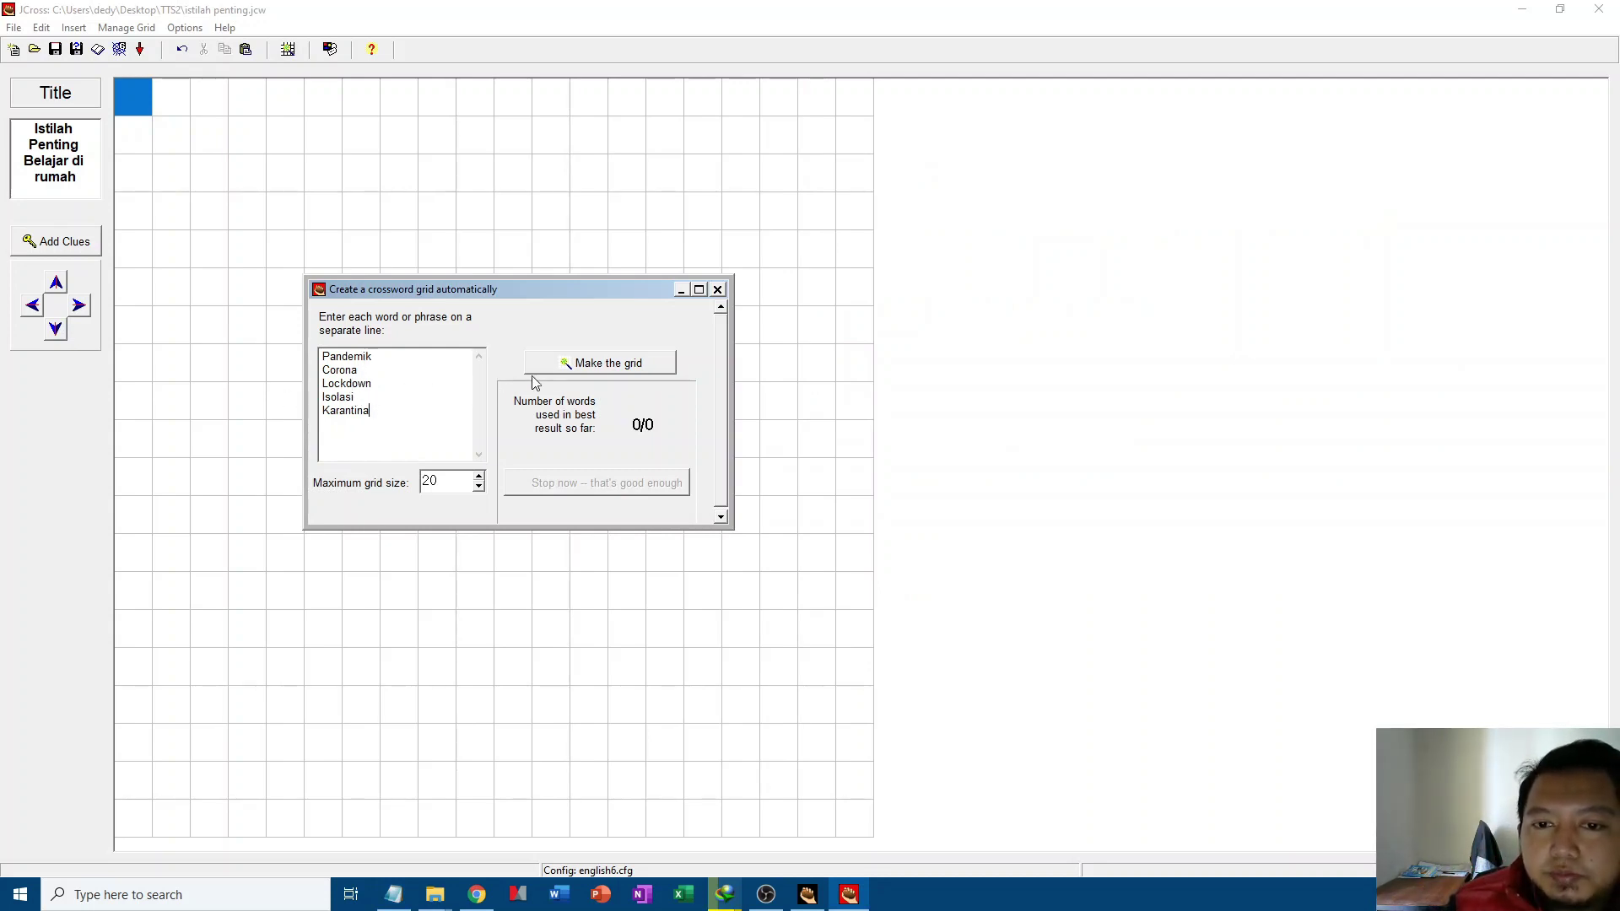
click(595, 364)
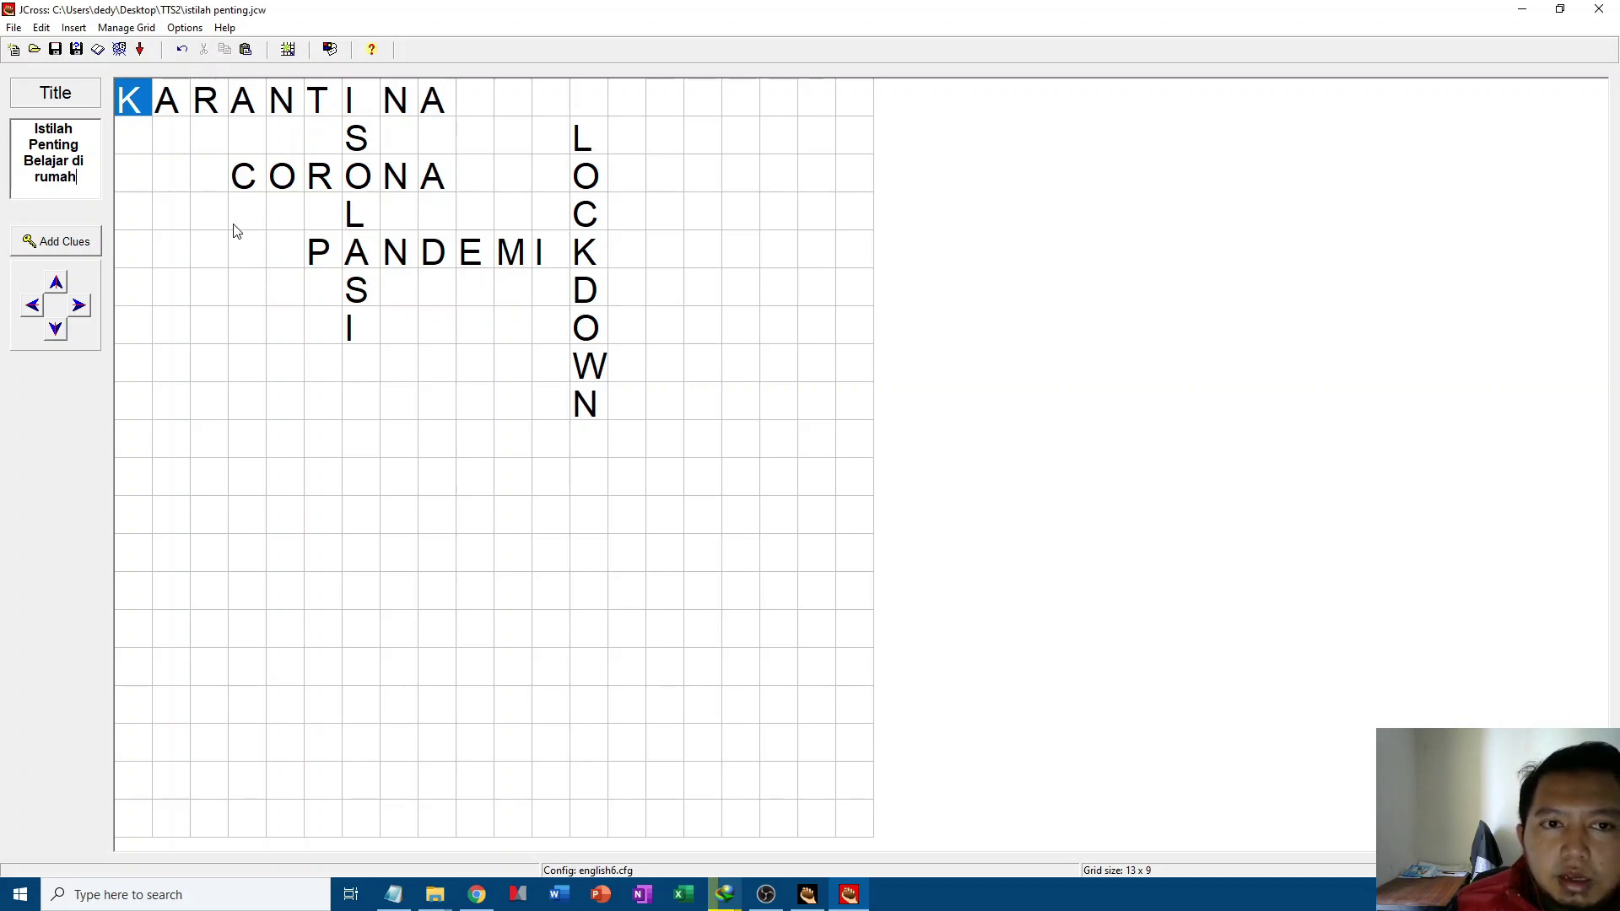
Step: Open Add Clues and set the clue for KARANTINA to its full definition copied from daftar istilah
click(53, 243)
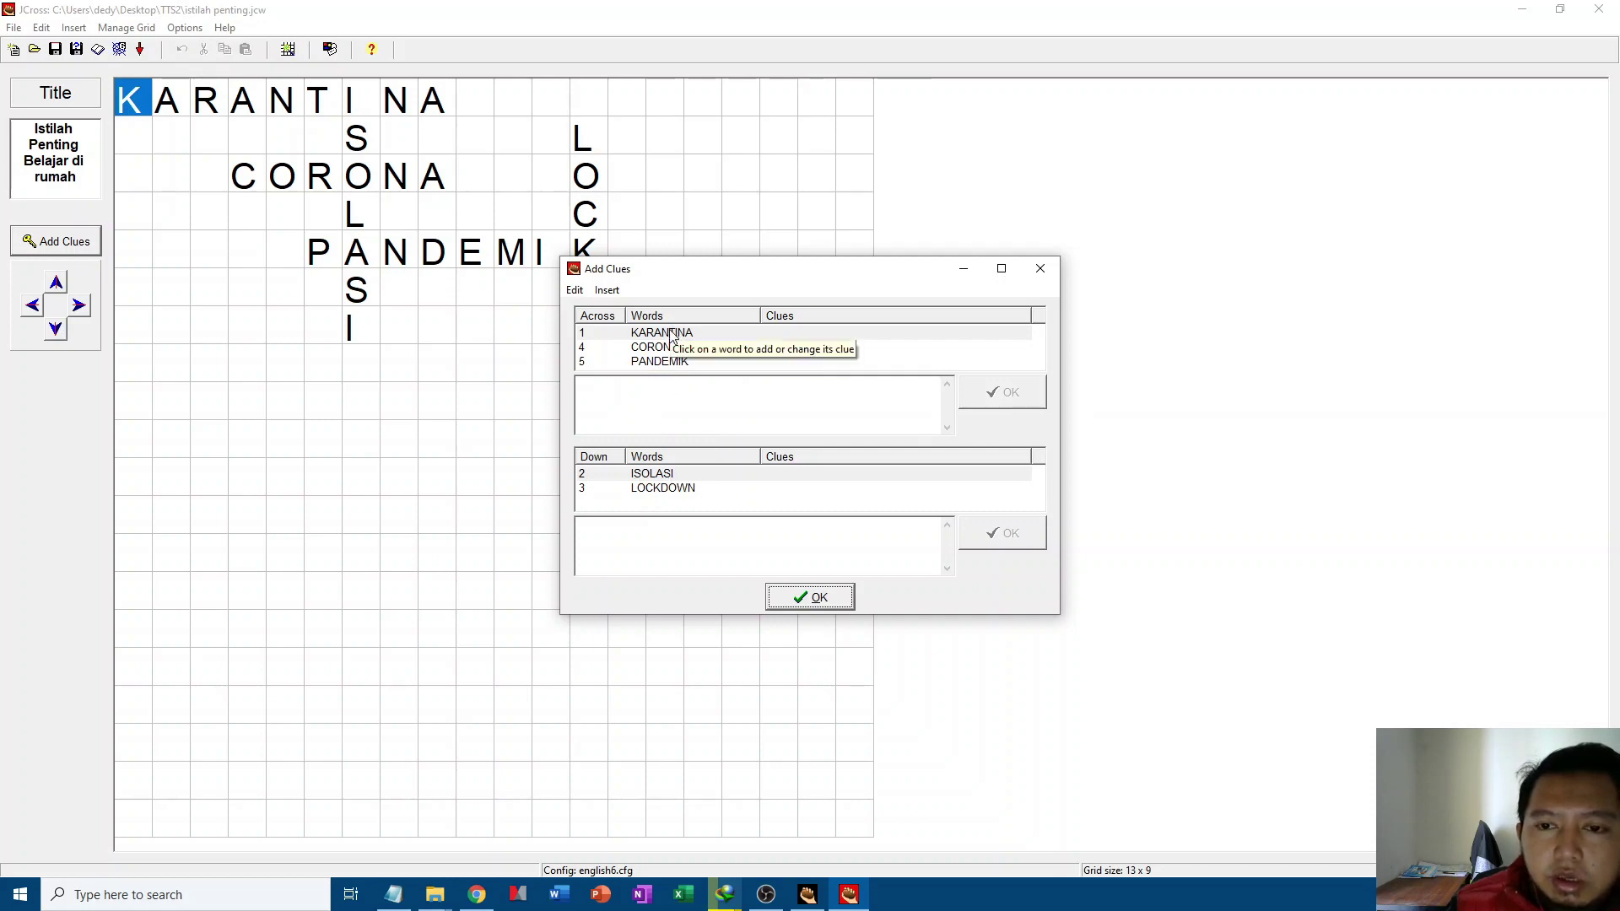
click(657, 380)
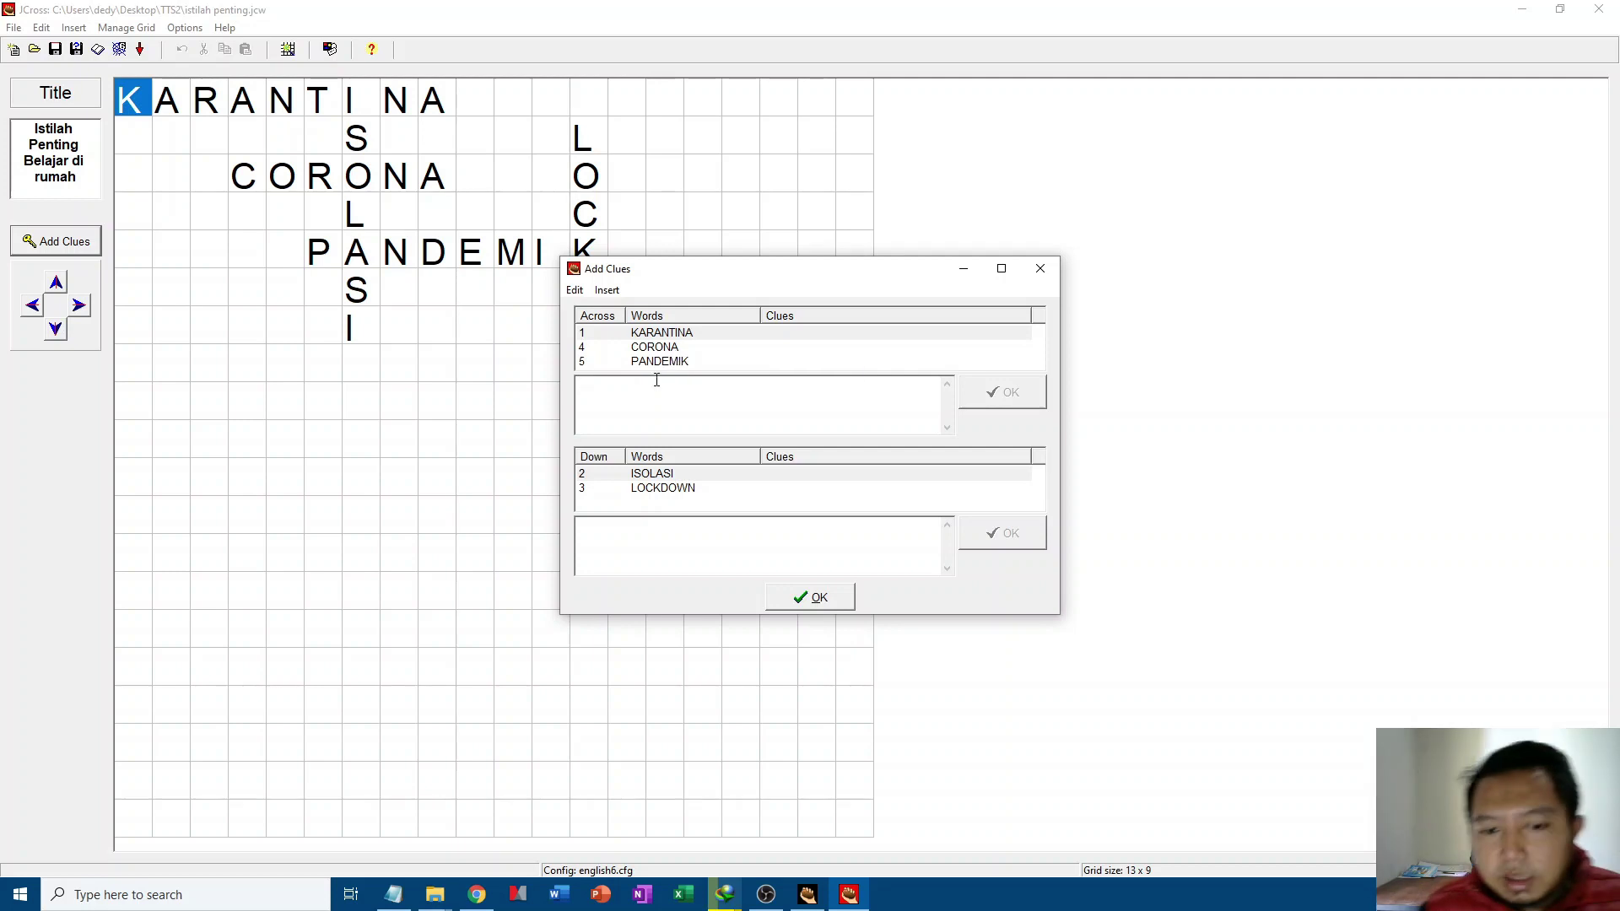
click(393, 895)
click(973, 346)
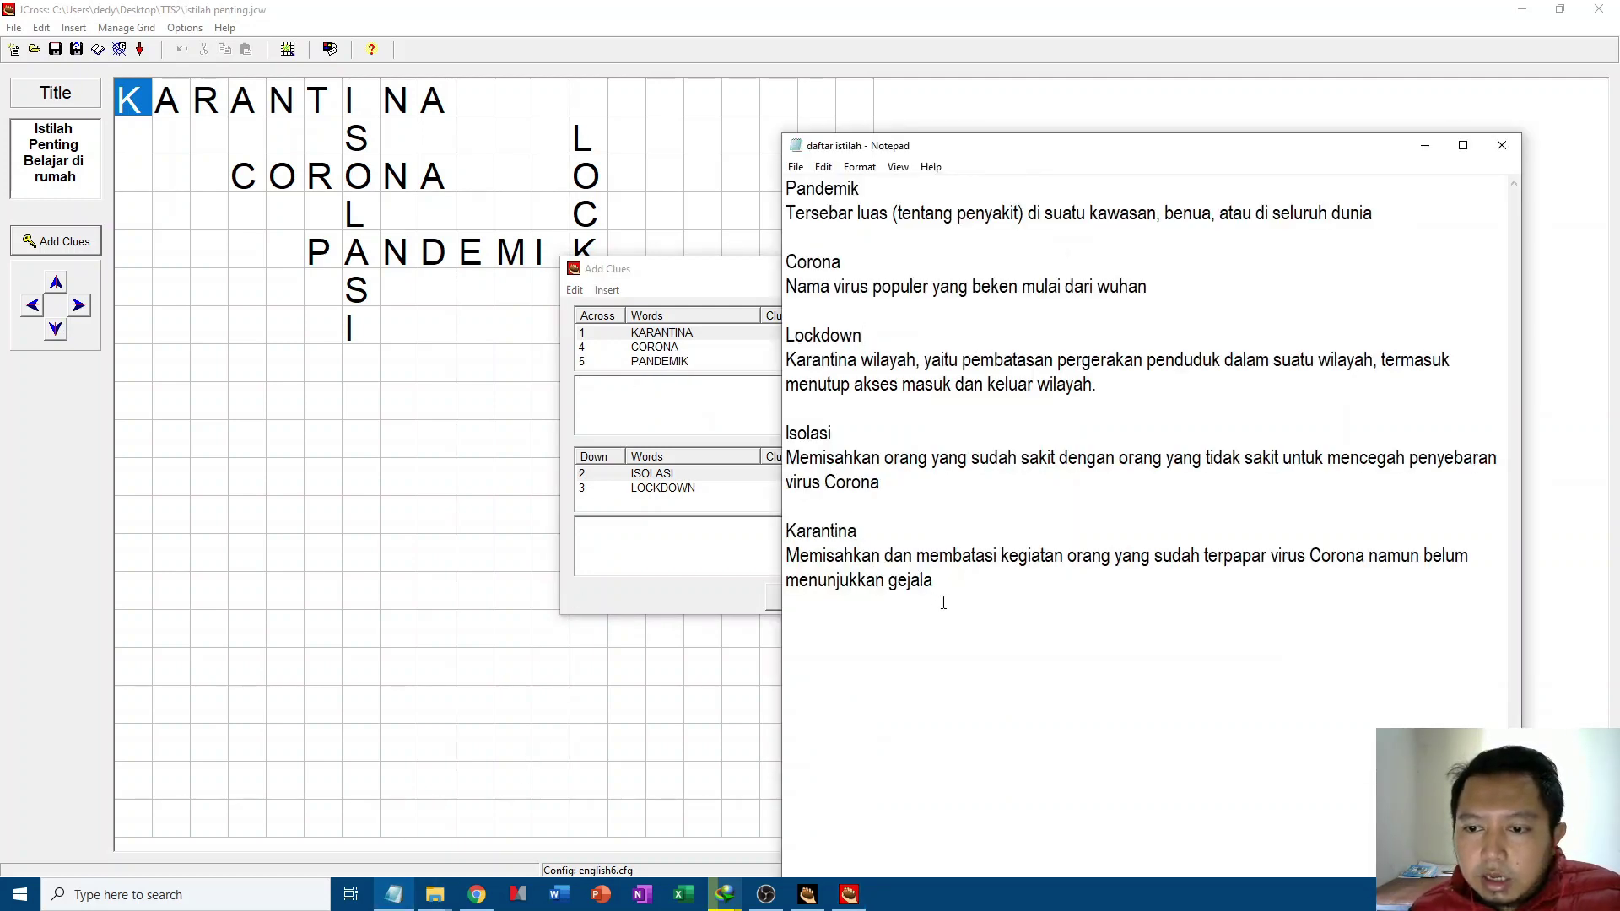
drag(944, 603, 793, 548)
key(ctrl+c)
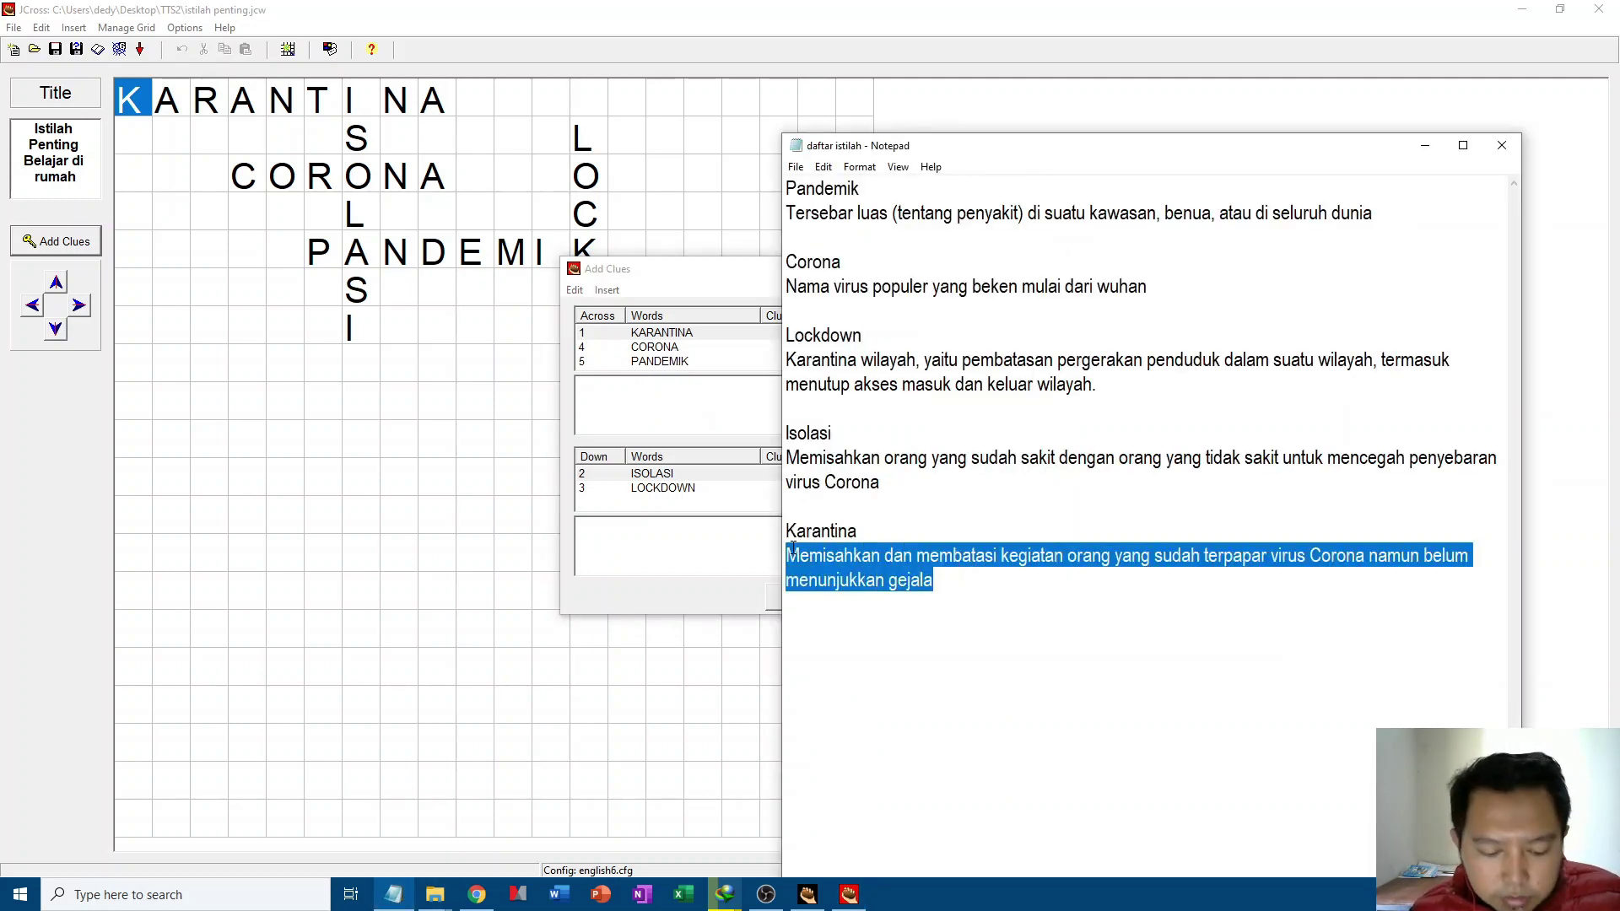
click(727, 519)
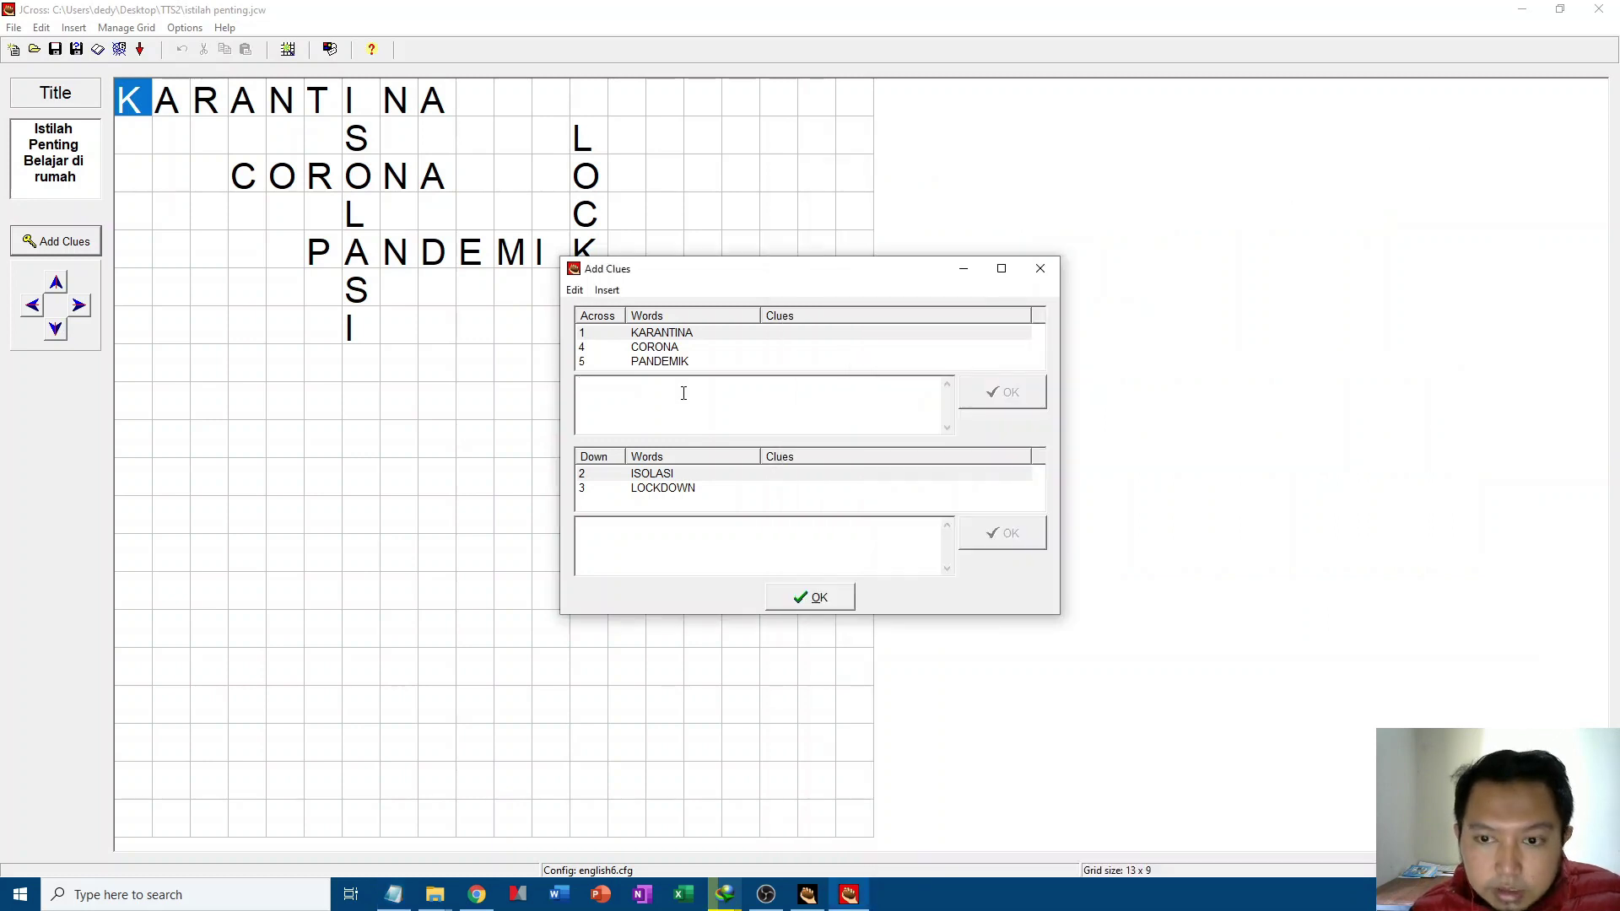
click(684, 394)
key(ctrl+v)
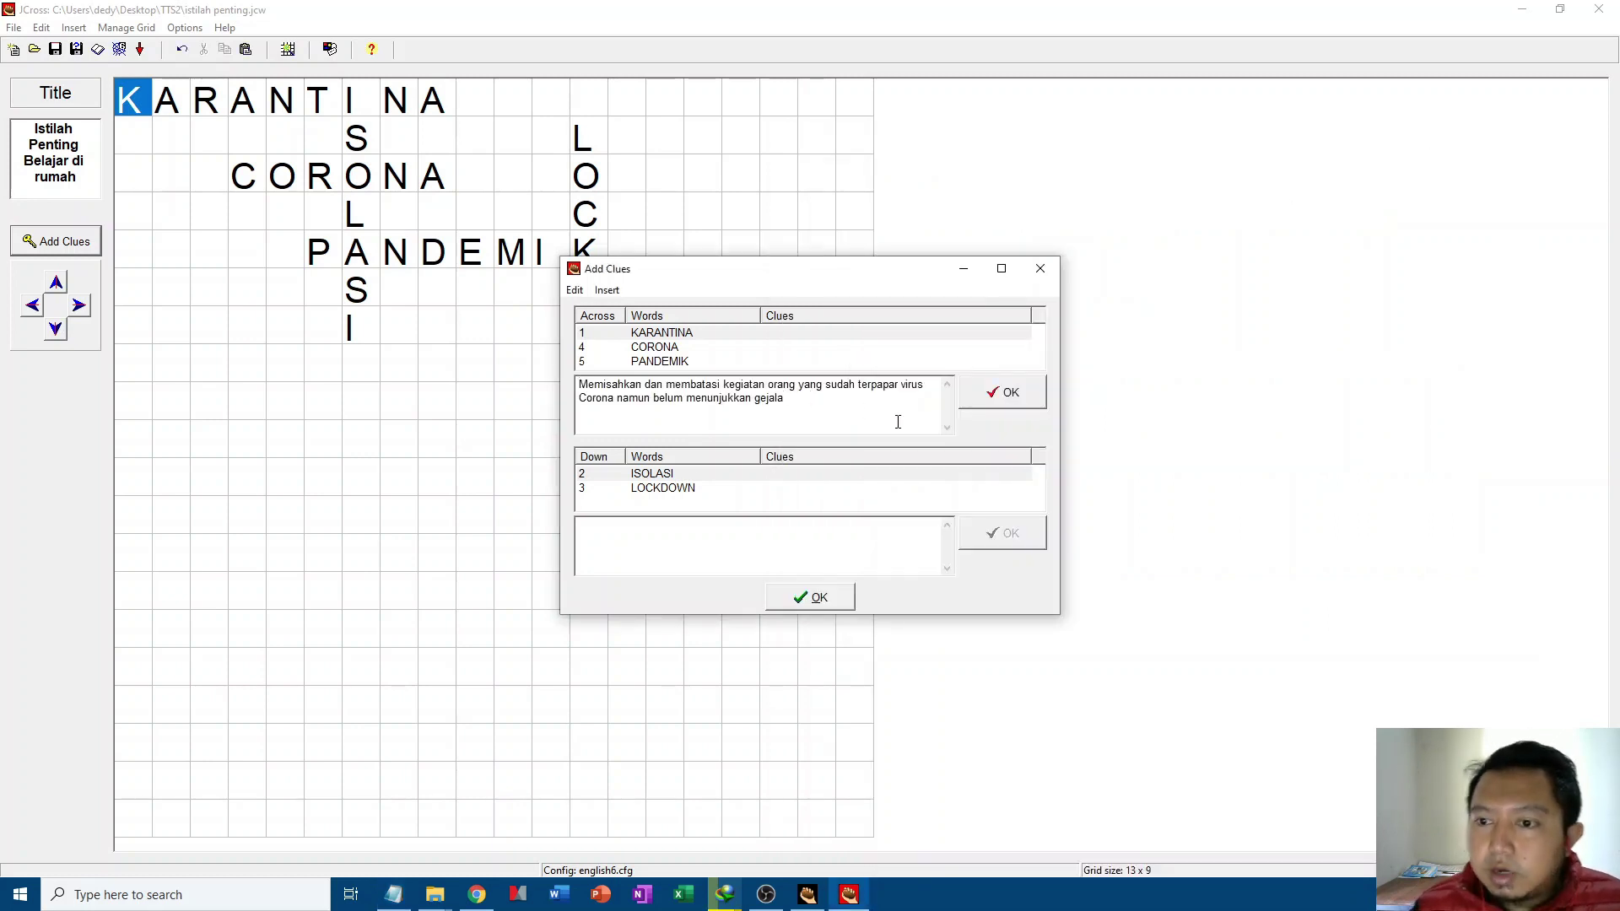
click(1033, 394)
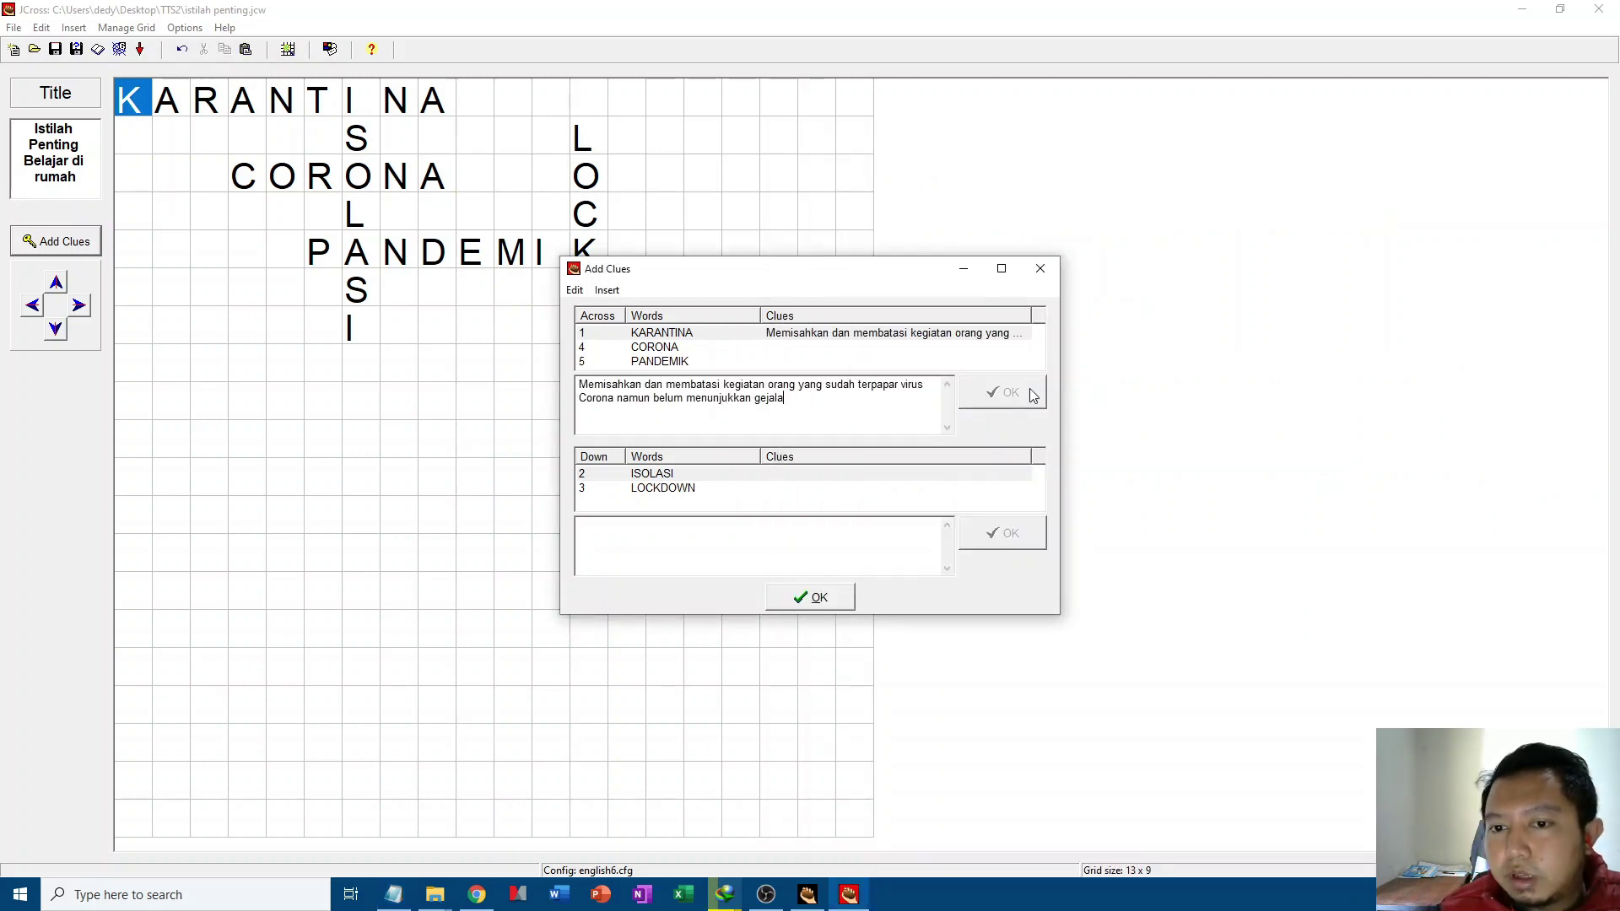
Step: Set the clue for CORONA to "Nama virus populer yang beken mulai dari wuhan", copied from daftar istilah
click(672, 348)
click(393, 895)
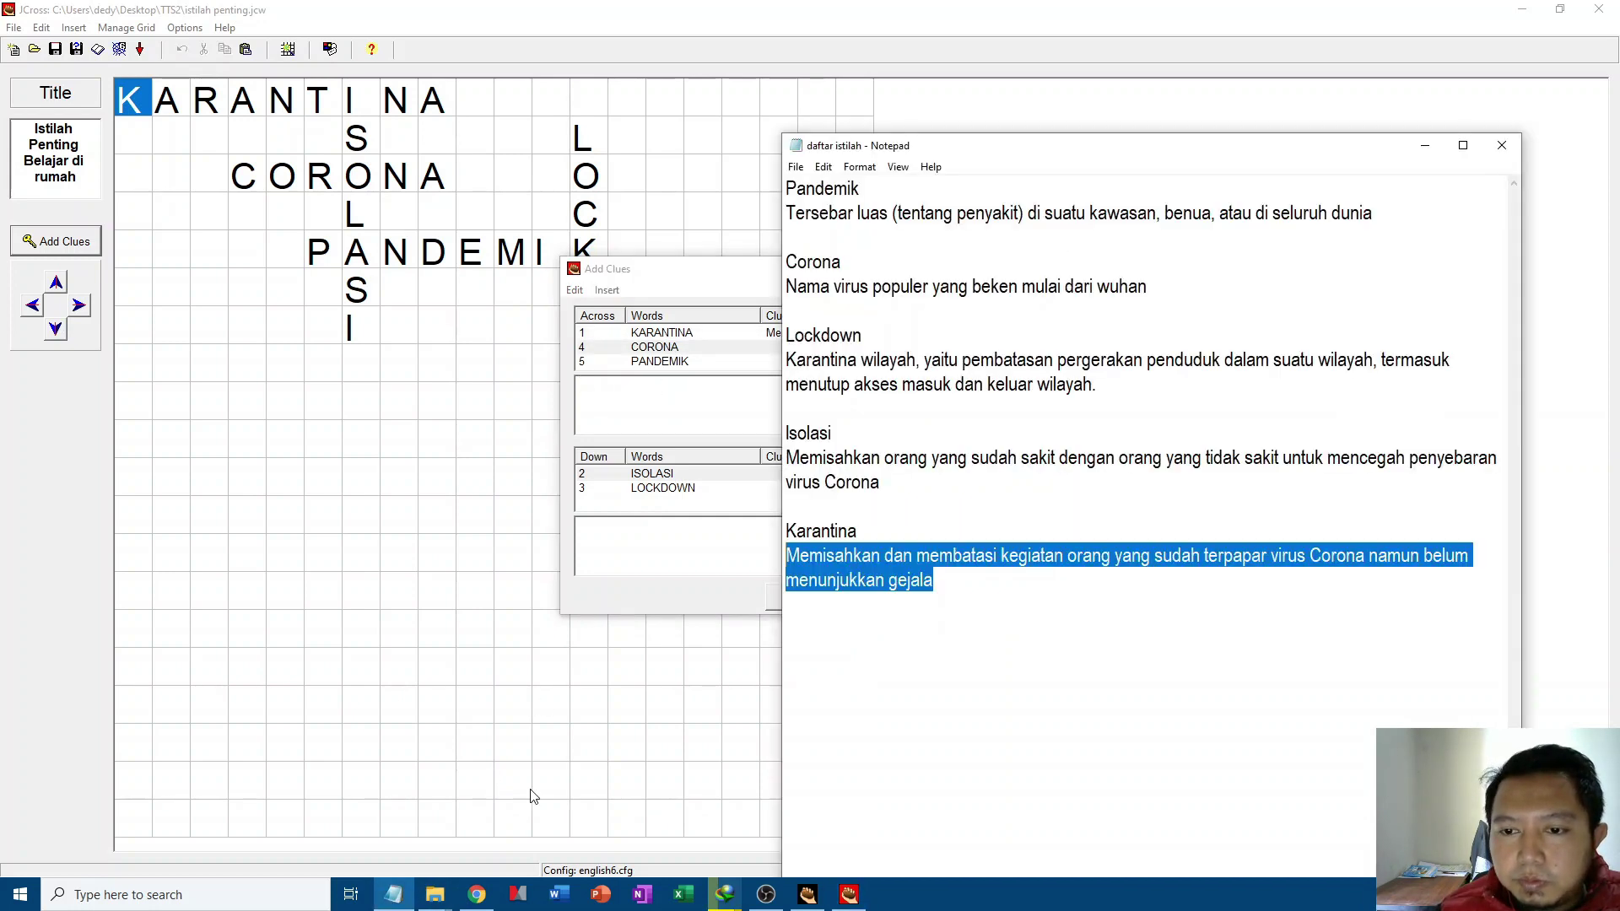
click(903, 286)
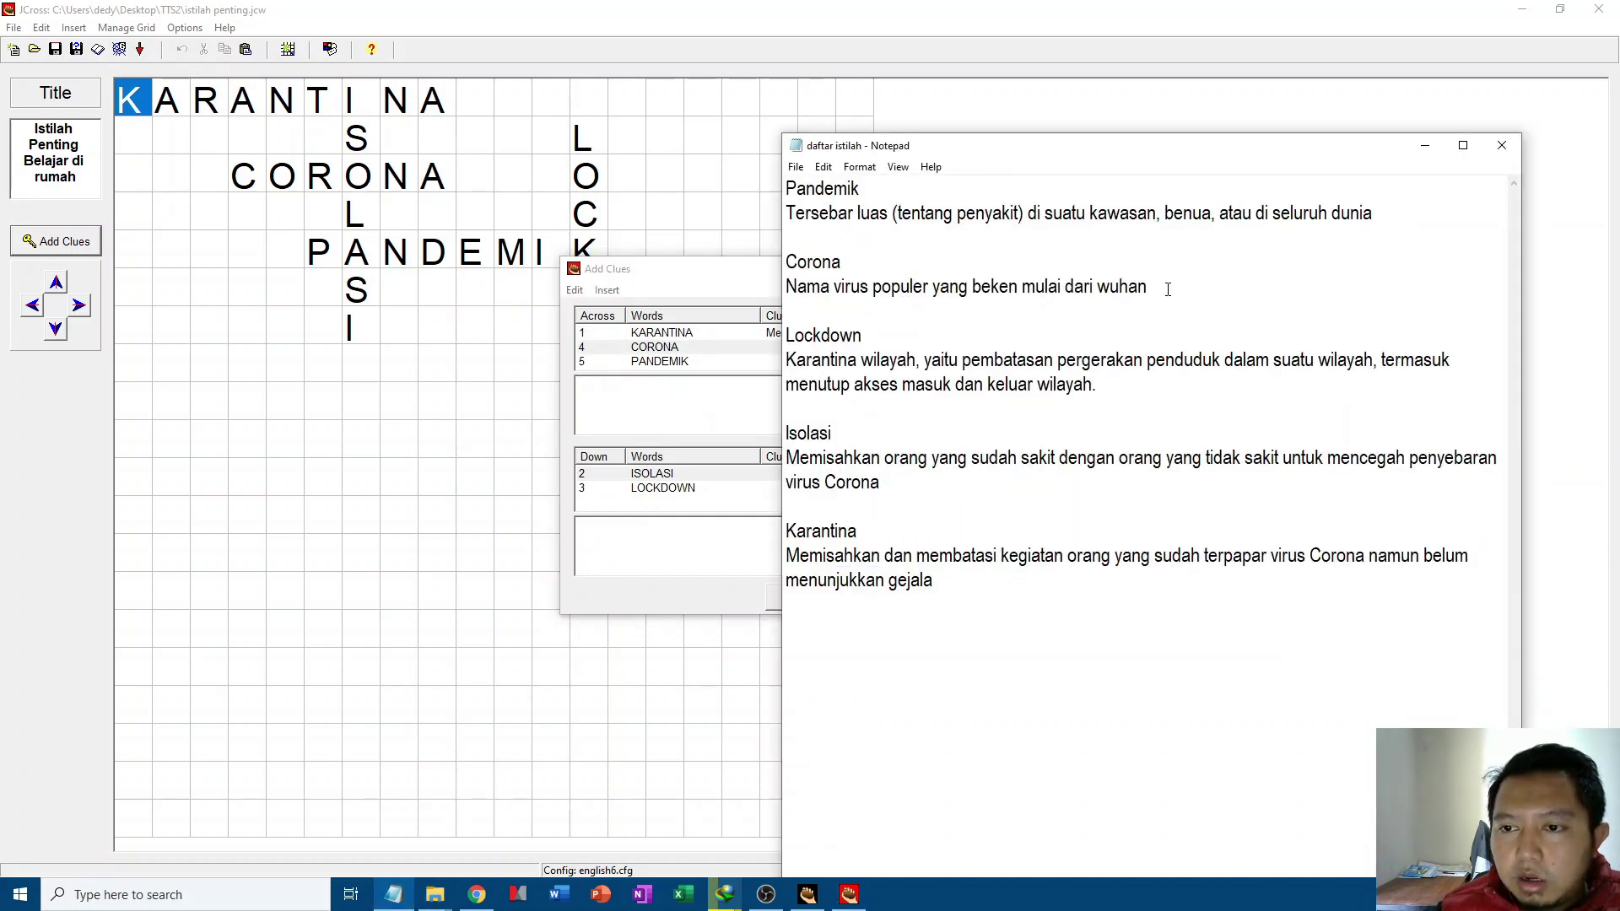
drag(1149, 288, 789, 287)
key(ctrl+c)
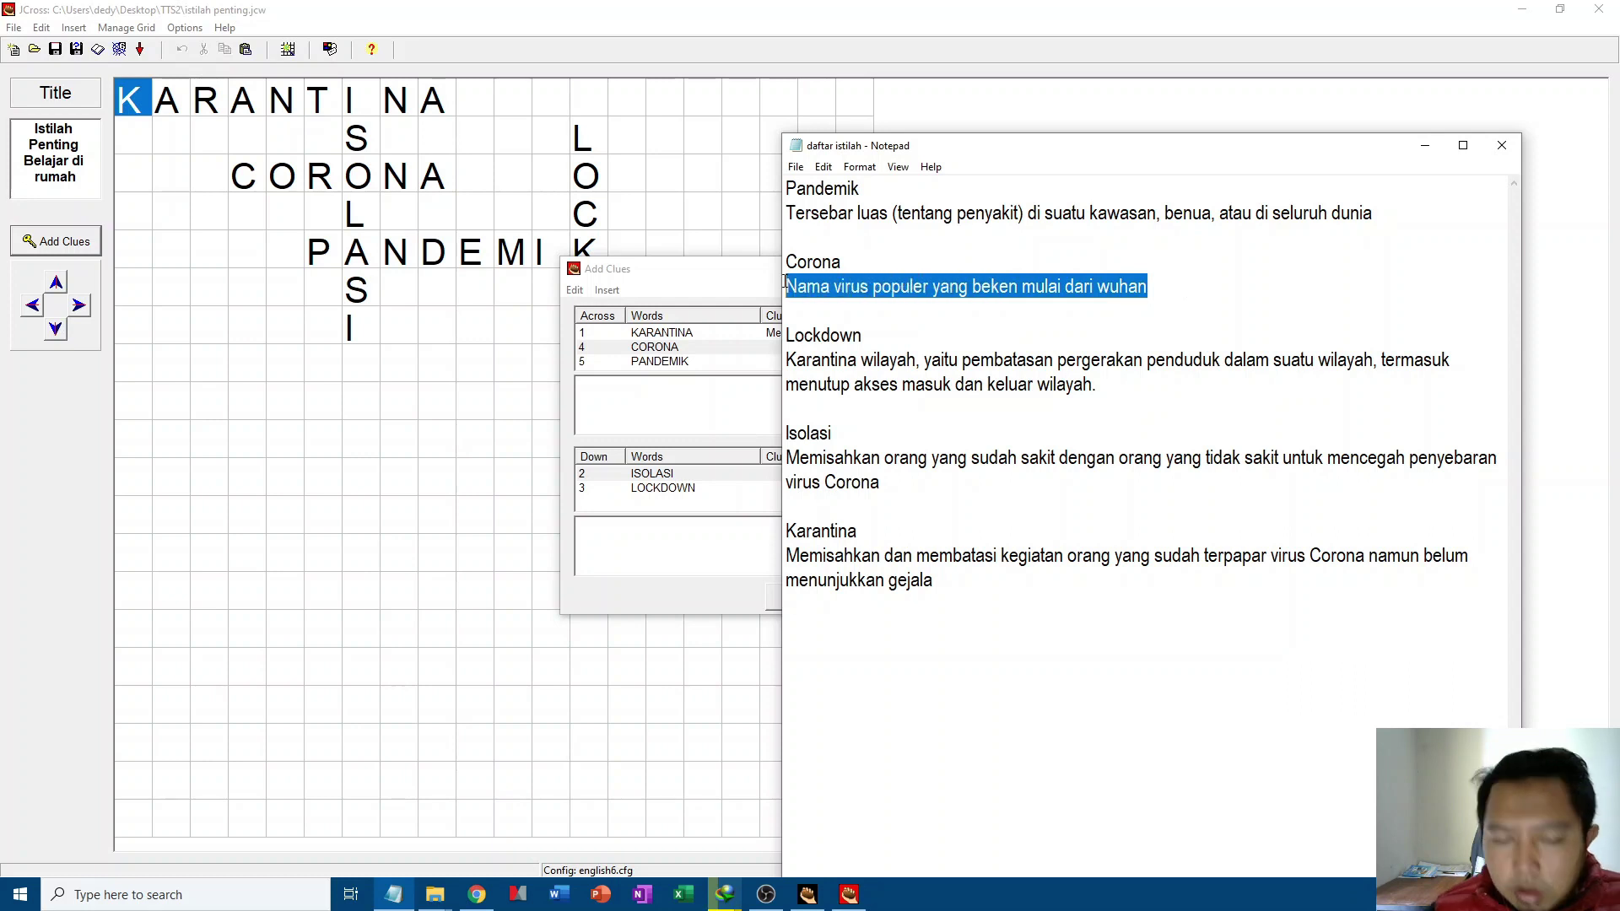
click(712, 398)
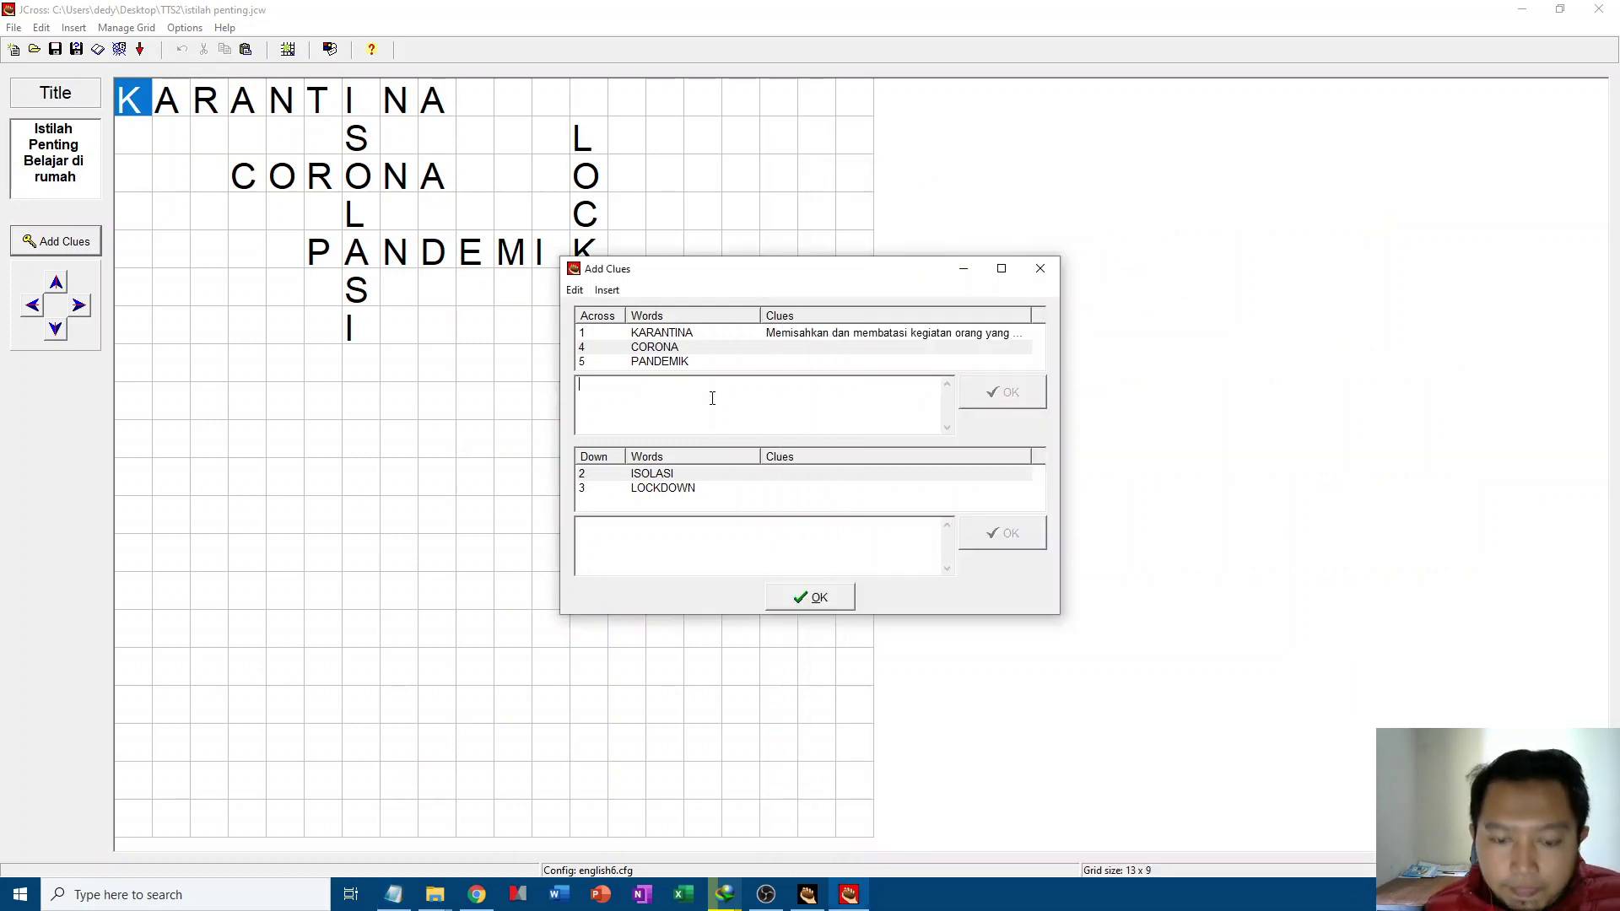
key(ctrl+v)
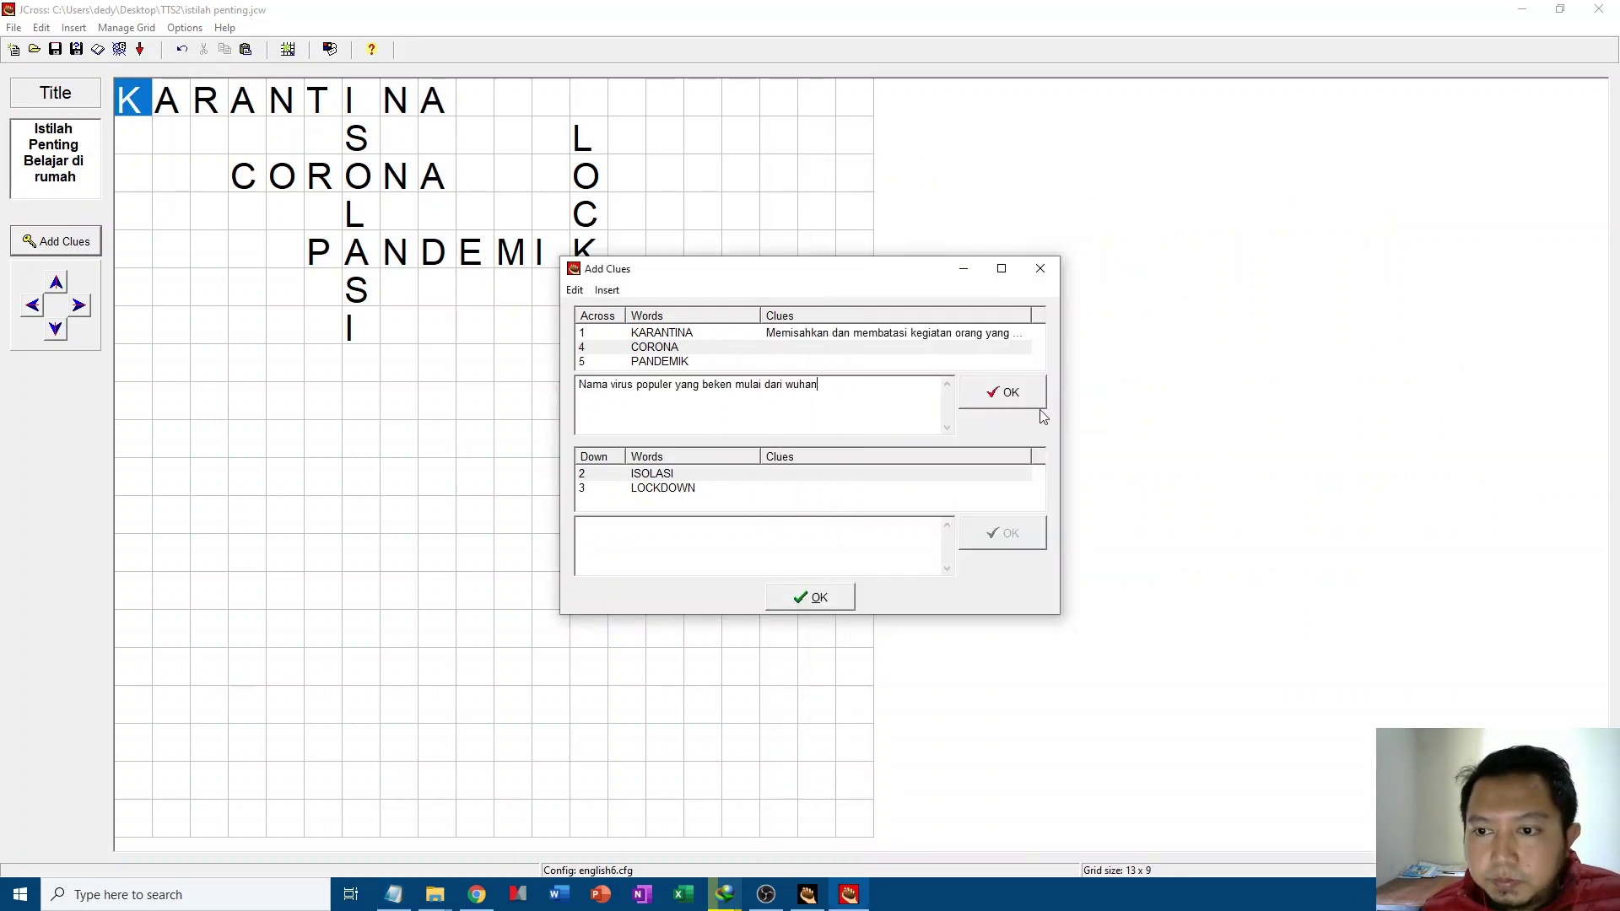
click(1031, 399)
Step: Set the clue for PANDEMIK to its definition from daftar istilah, "Tersebar luas (tentang penyakit) di suatu kawasan, benua, atau di seluruh dunia"
click(707, 363)
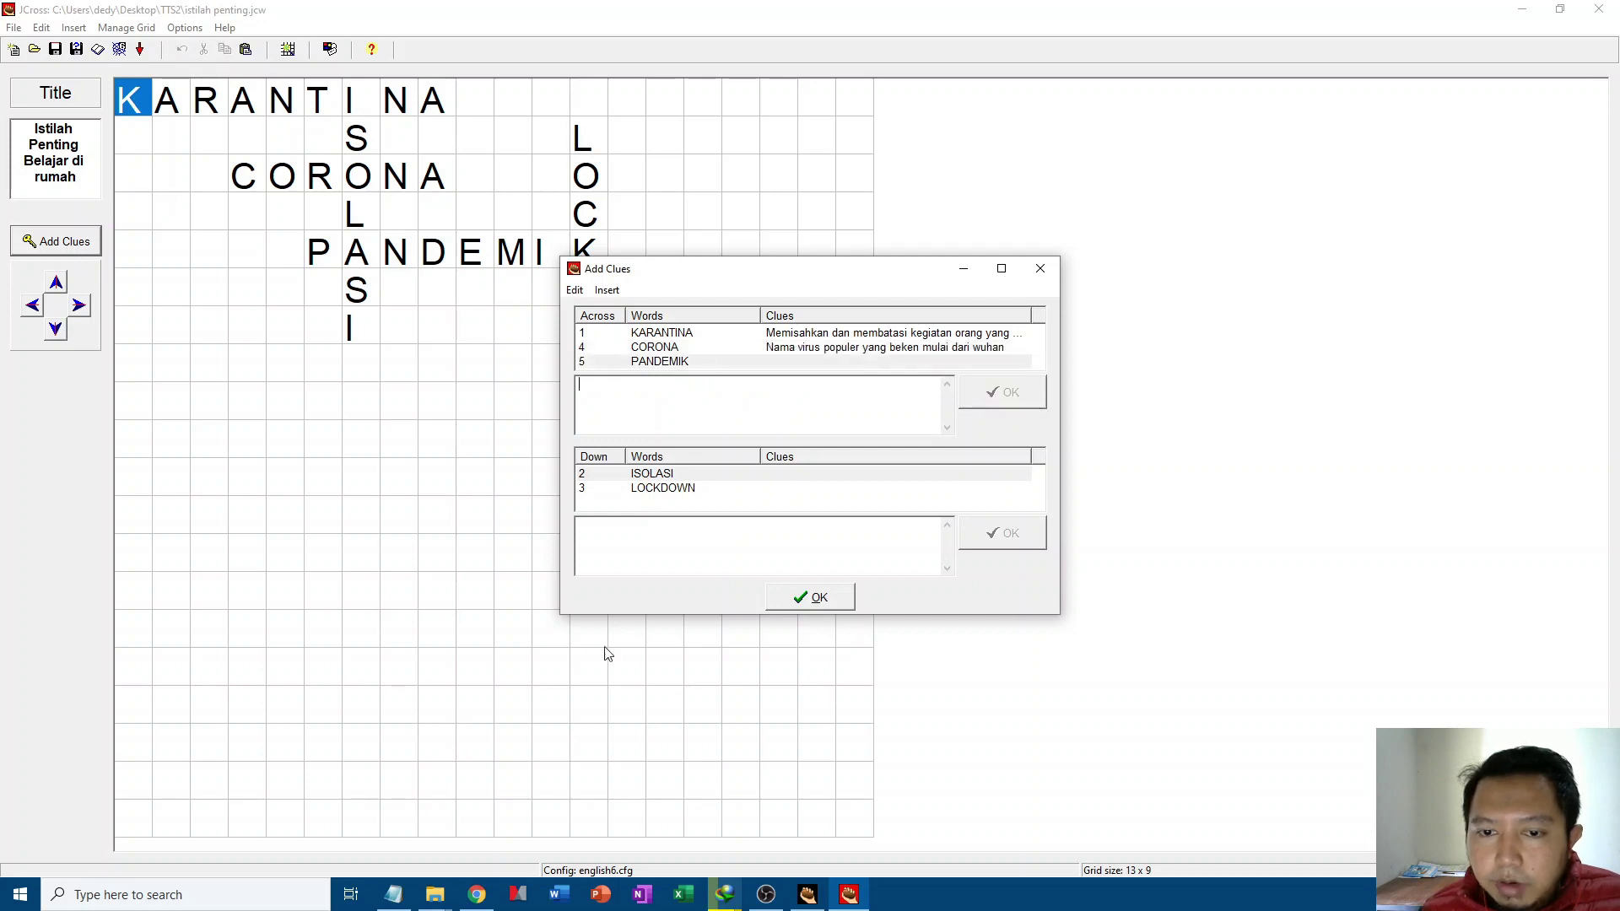
click(394, 896)
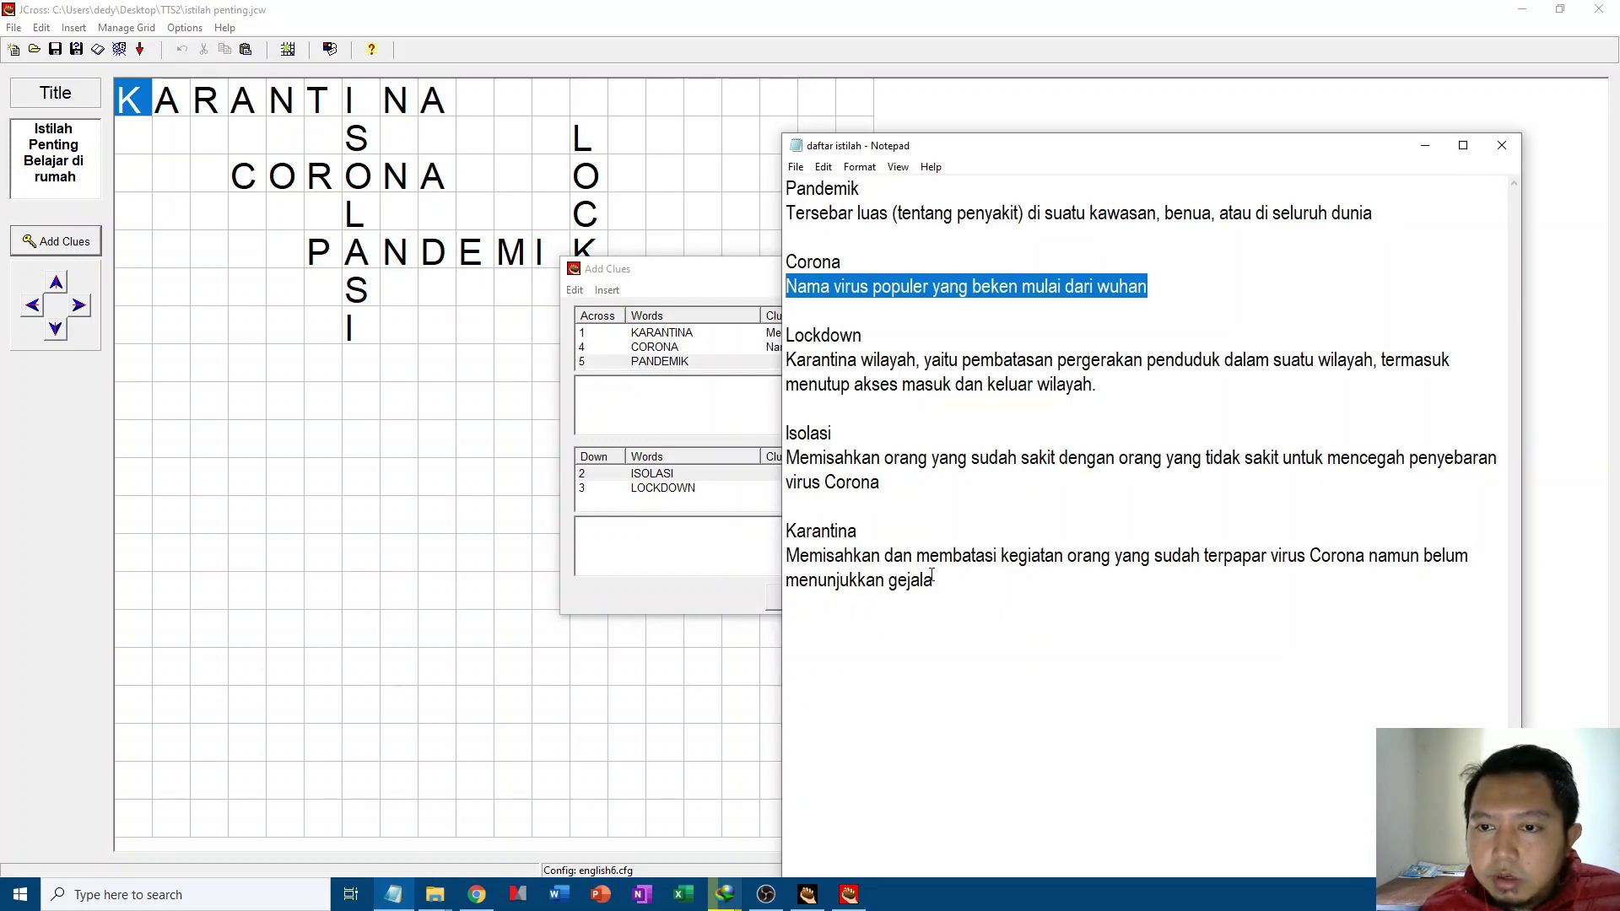
drag(1394, 207, 777, 223)
key(ctrl+c)
click(663, 407)
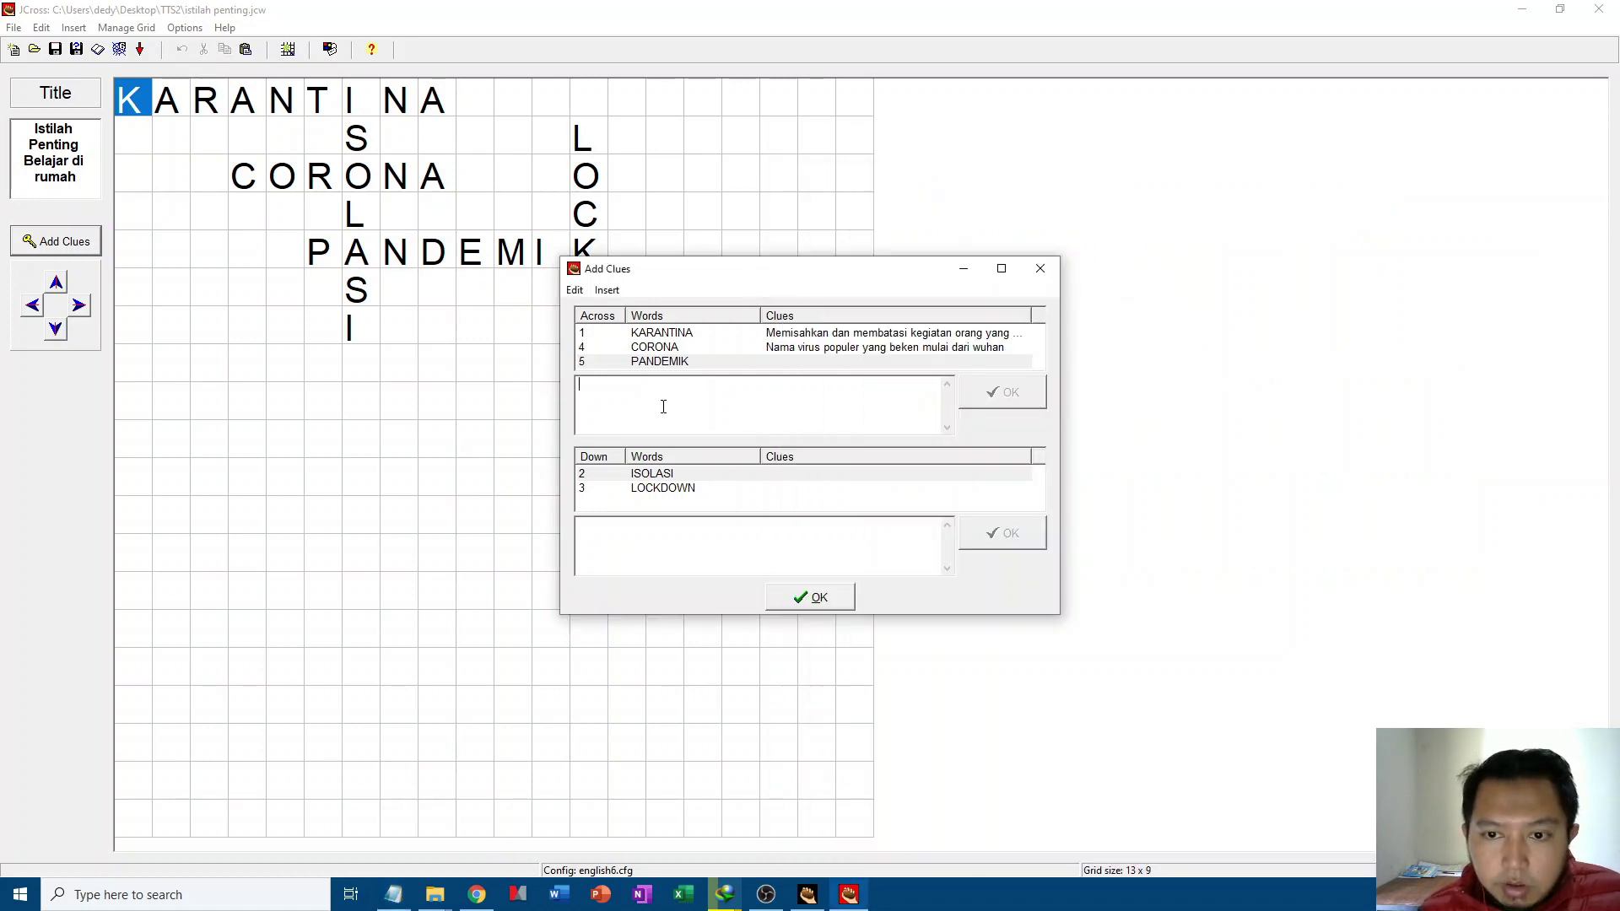
key(ctrl+v)
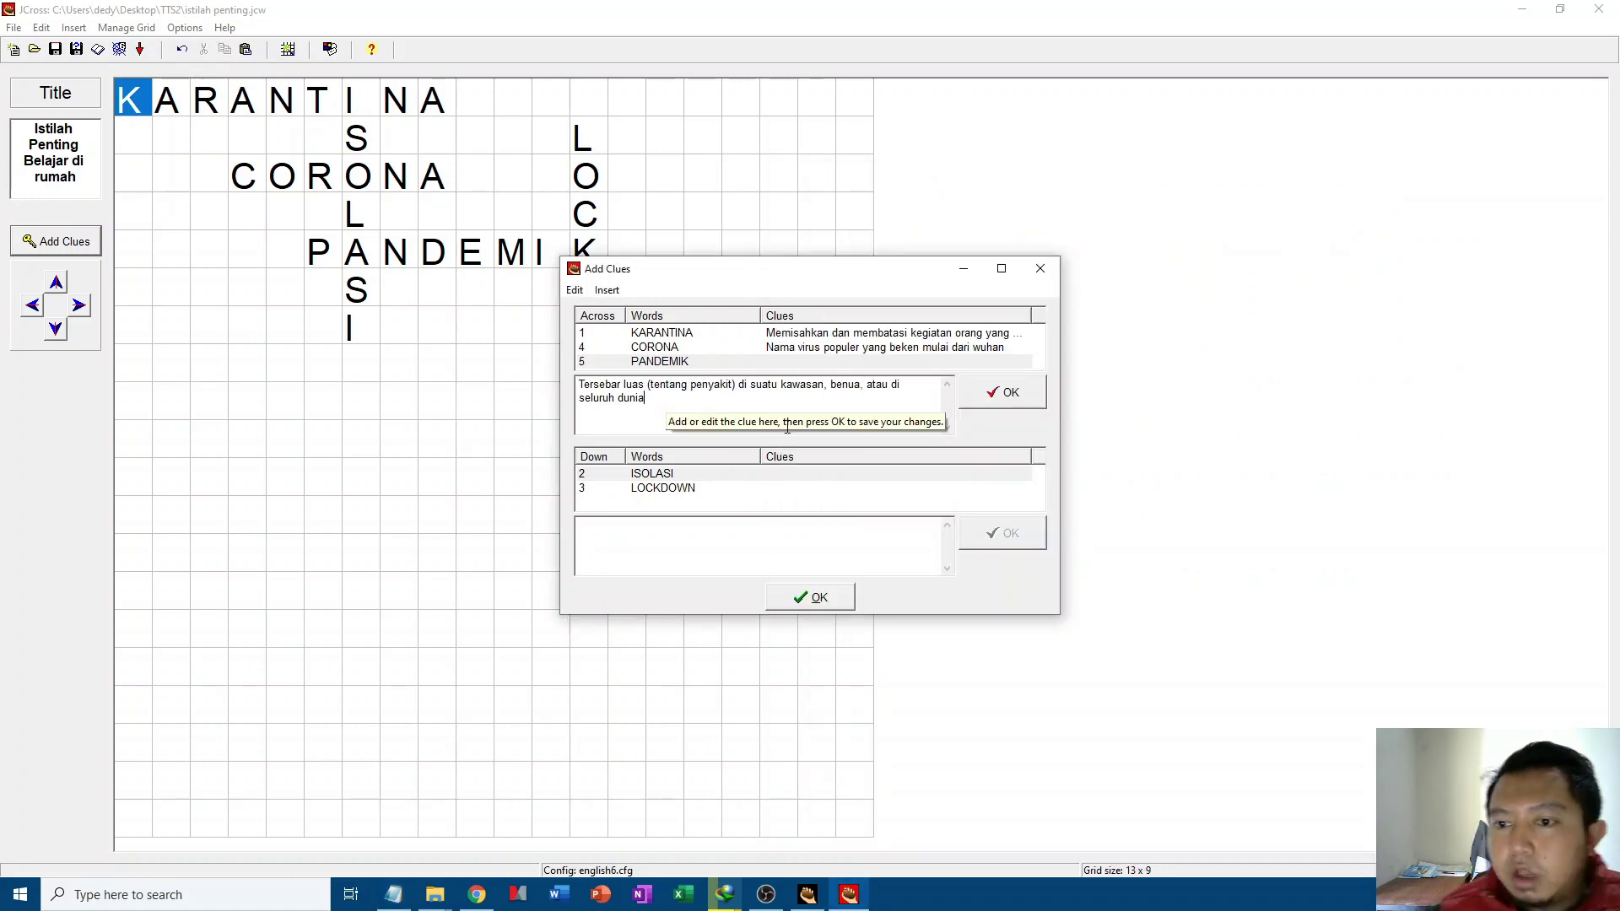
click(1024, 393)
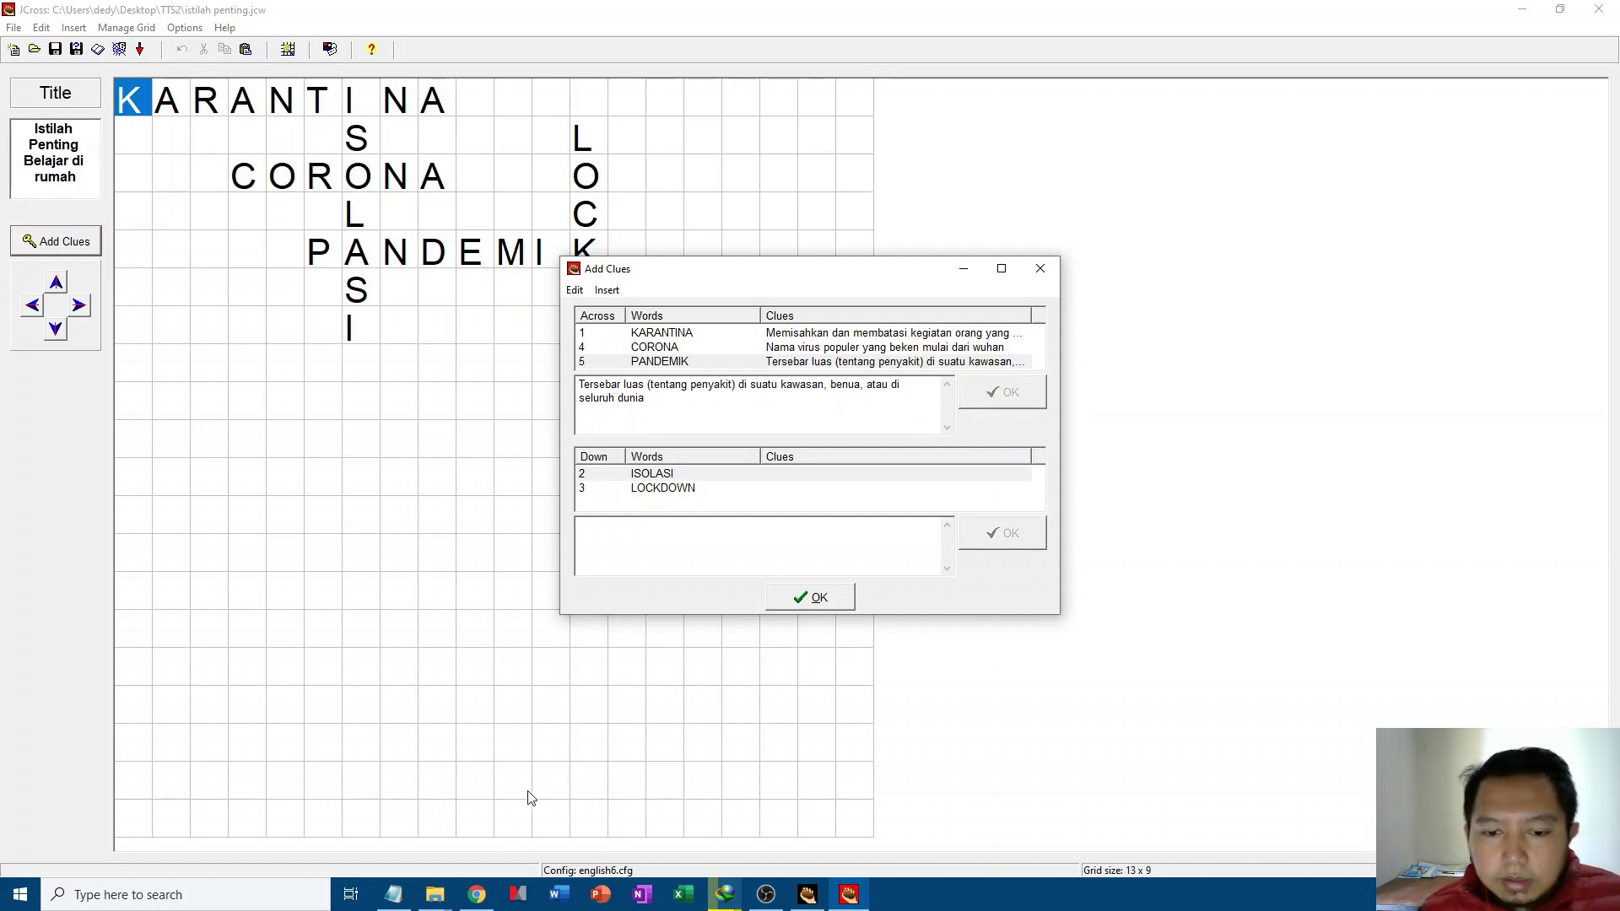
Step: Set the clue for ISOLASI to its full two-line definition copied from daftar istilah
key(alt+Tab)
drag(879, 482, 792, 458)
key(ctrl+c)
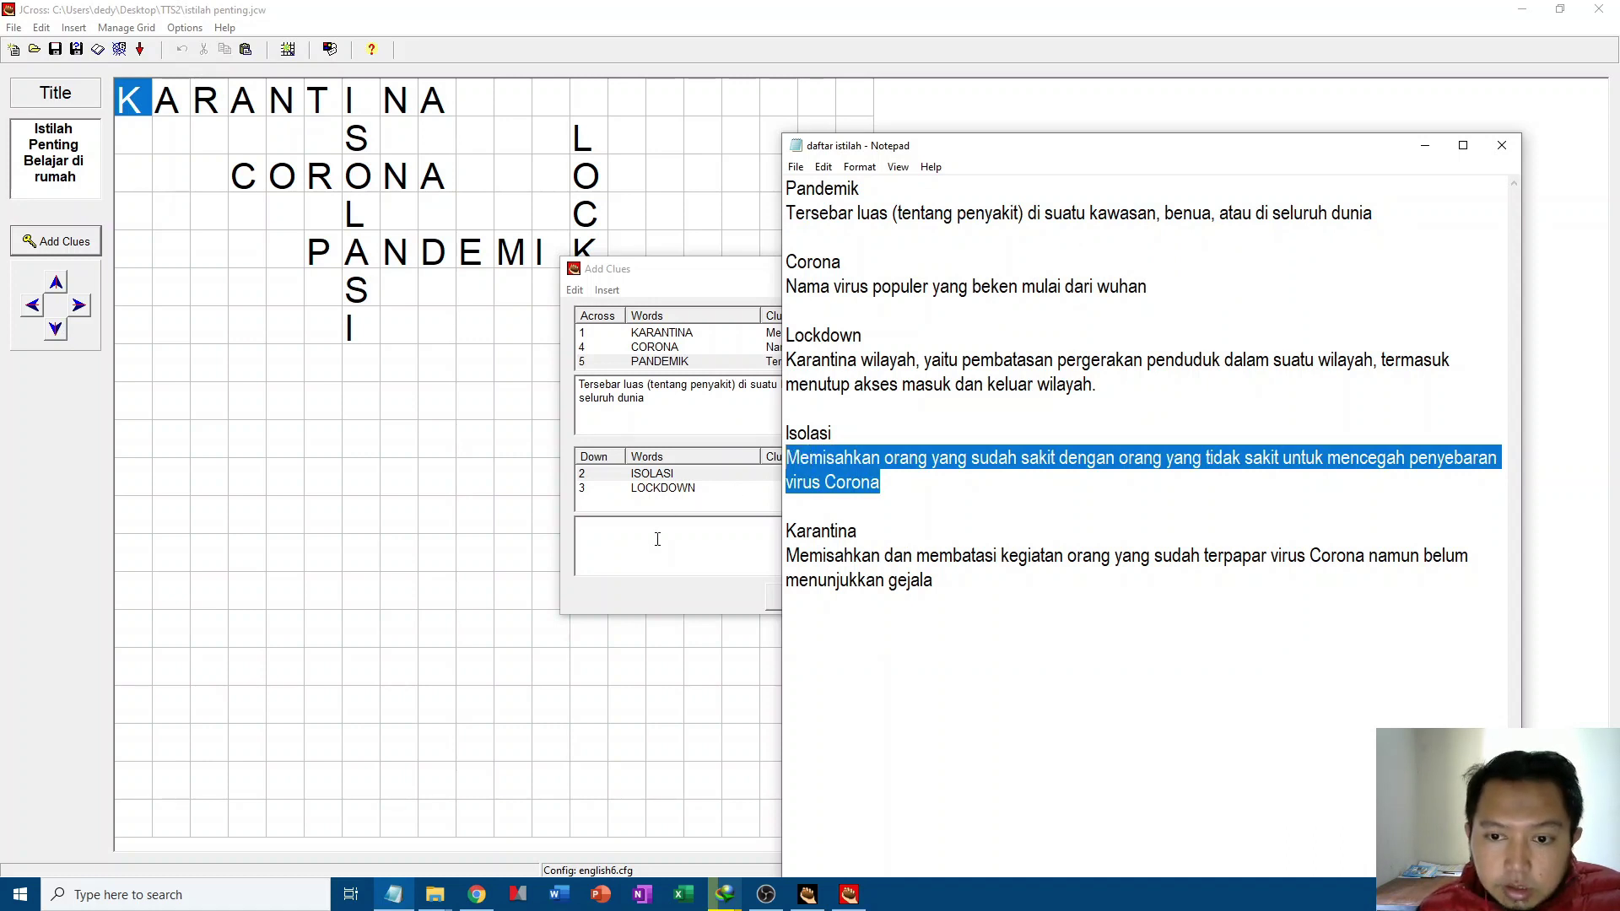
click(656, 536)
key(ctrl+v)
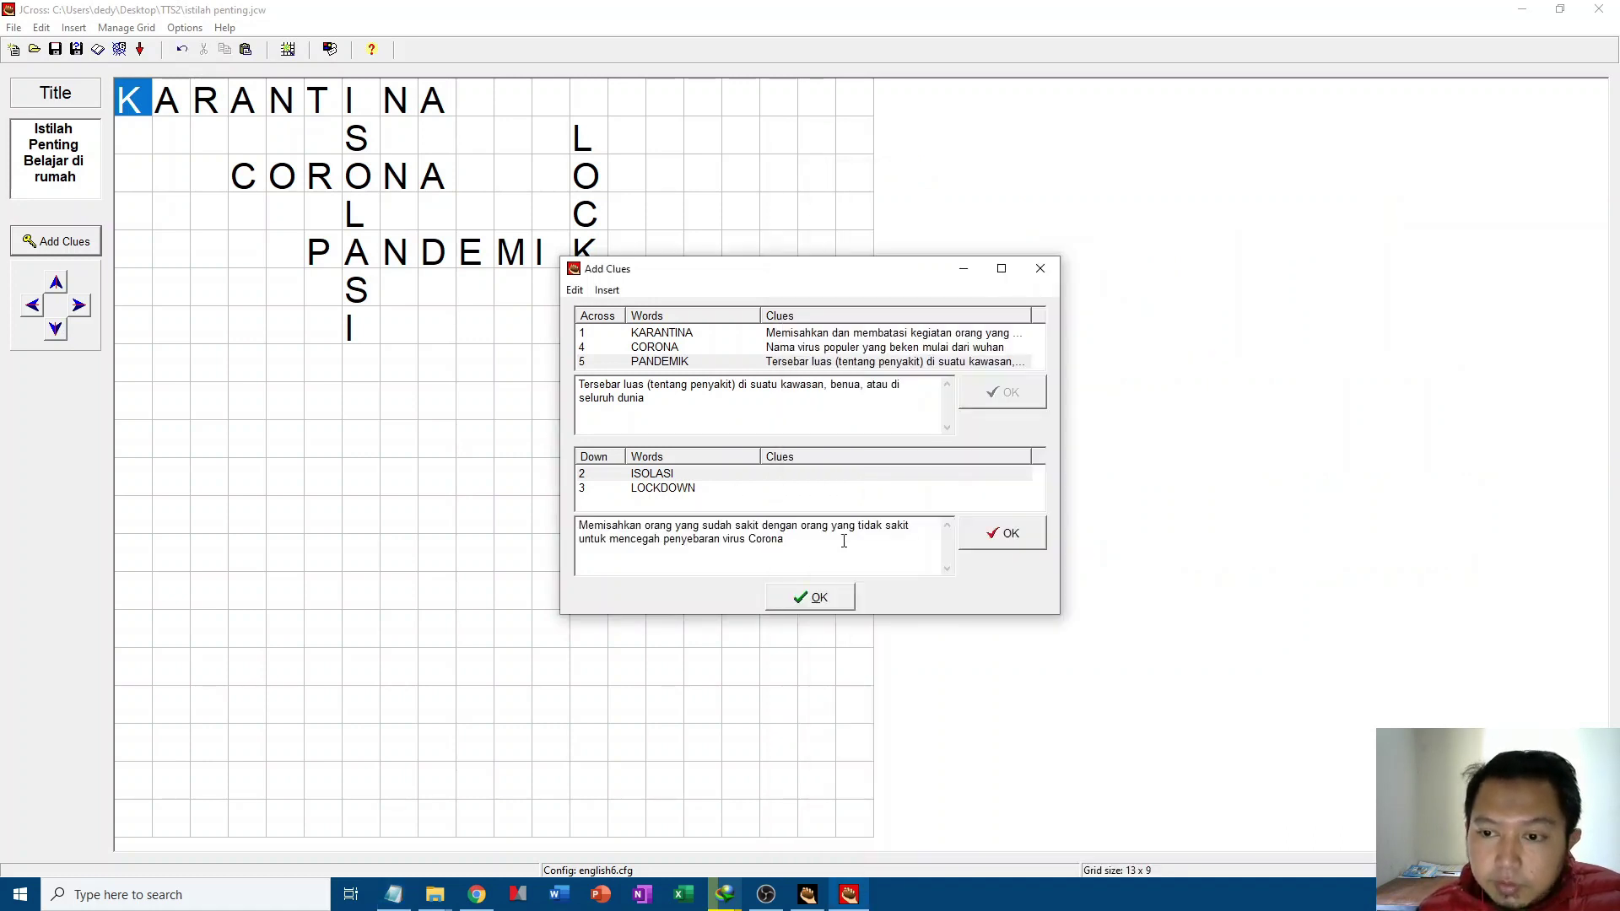
click(992, 545)
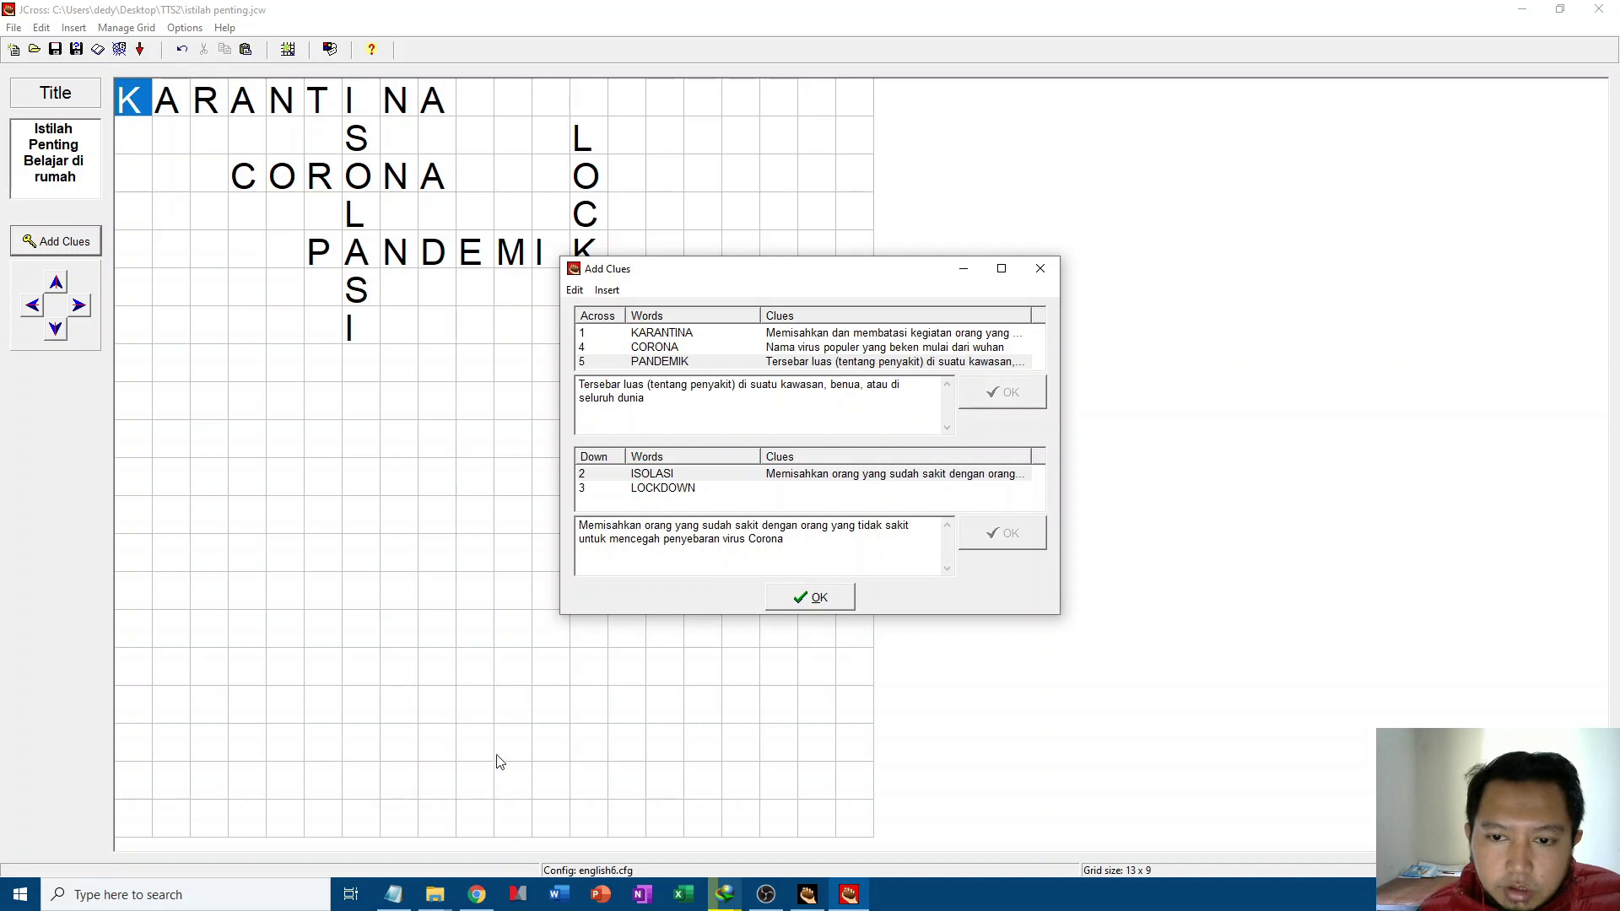
Step: Set the clue for LOCKDOWN to its full definition copied from daftar istilah and finish adding clues
click(699, 491)
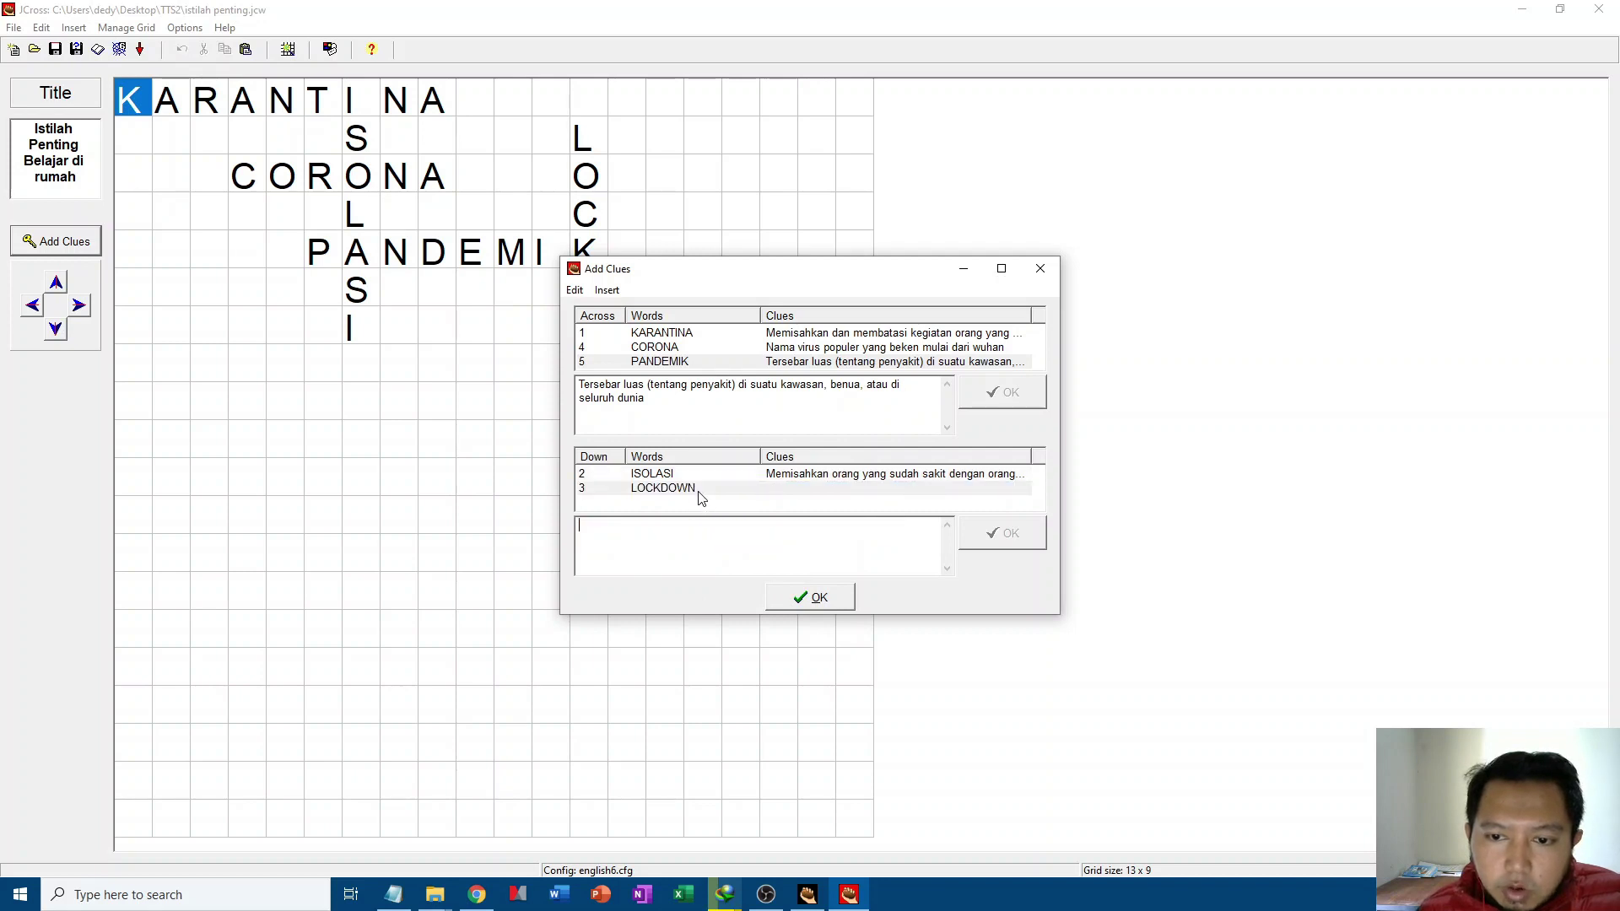
click(393, 895)
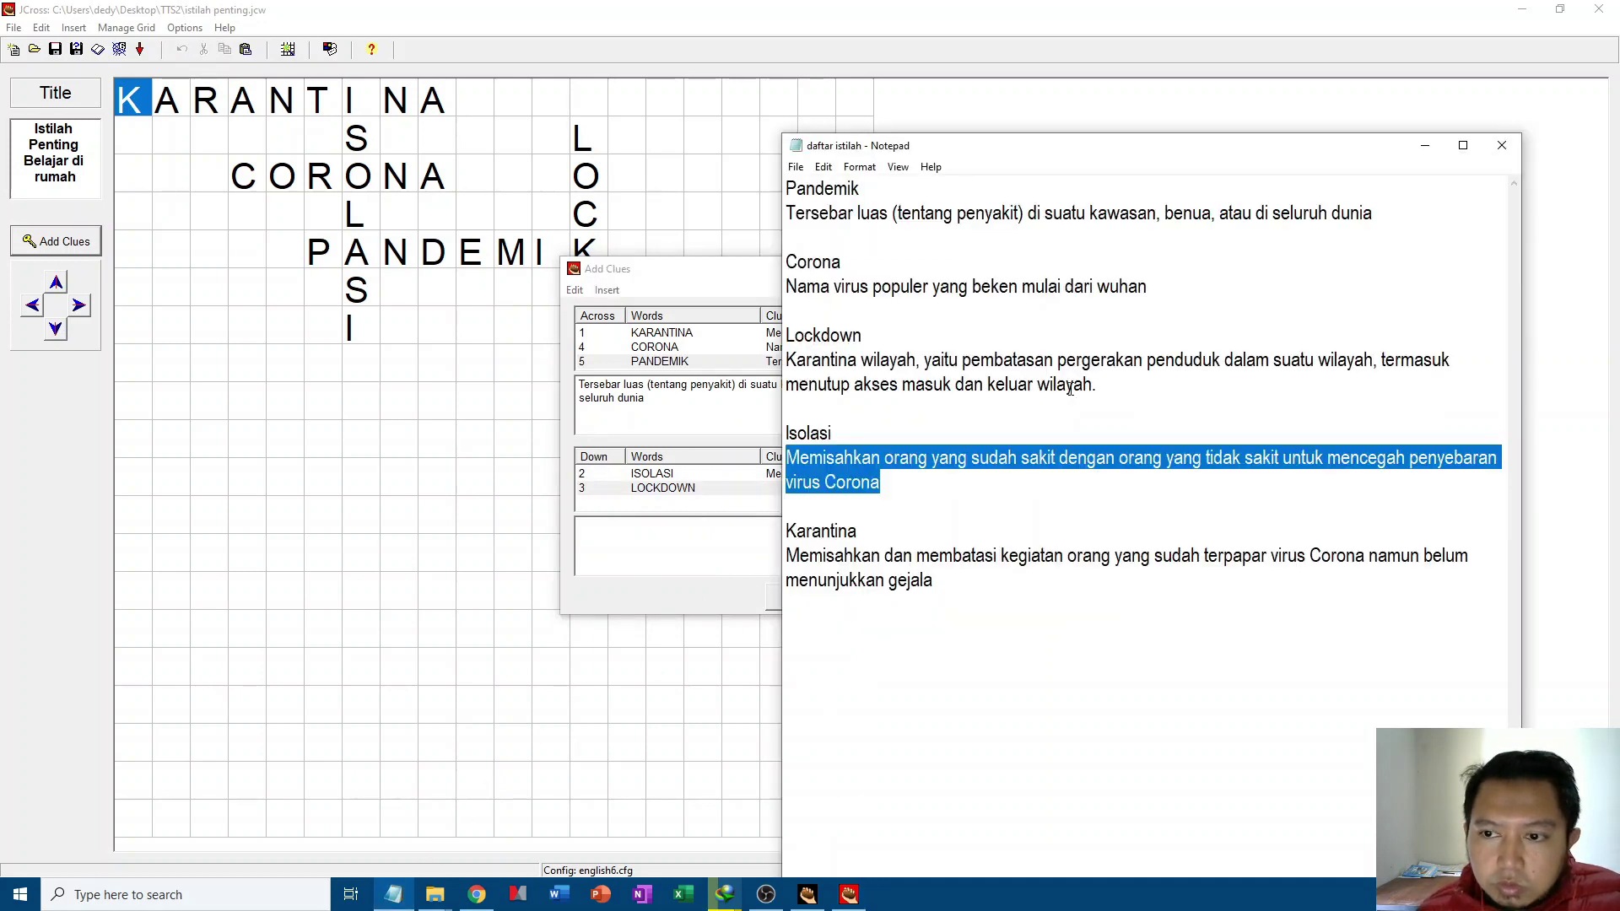
drag(1097, 386, 790, 360)
key(ctrl+c)
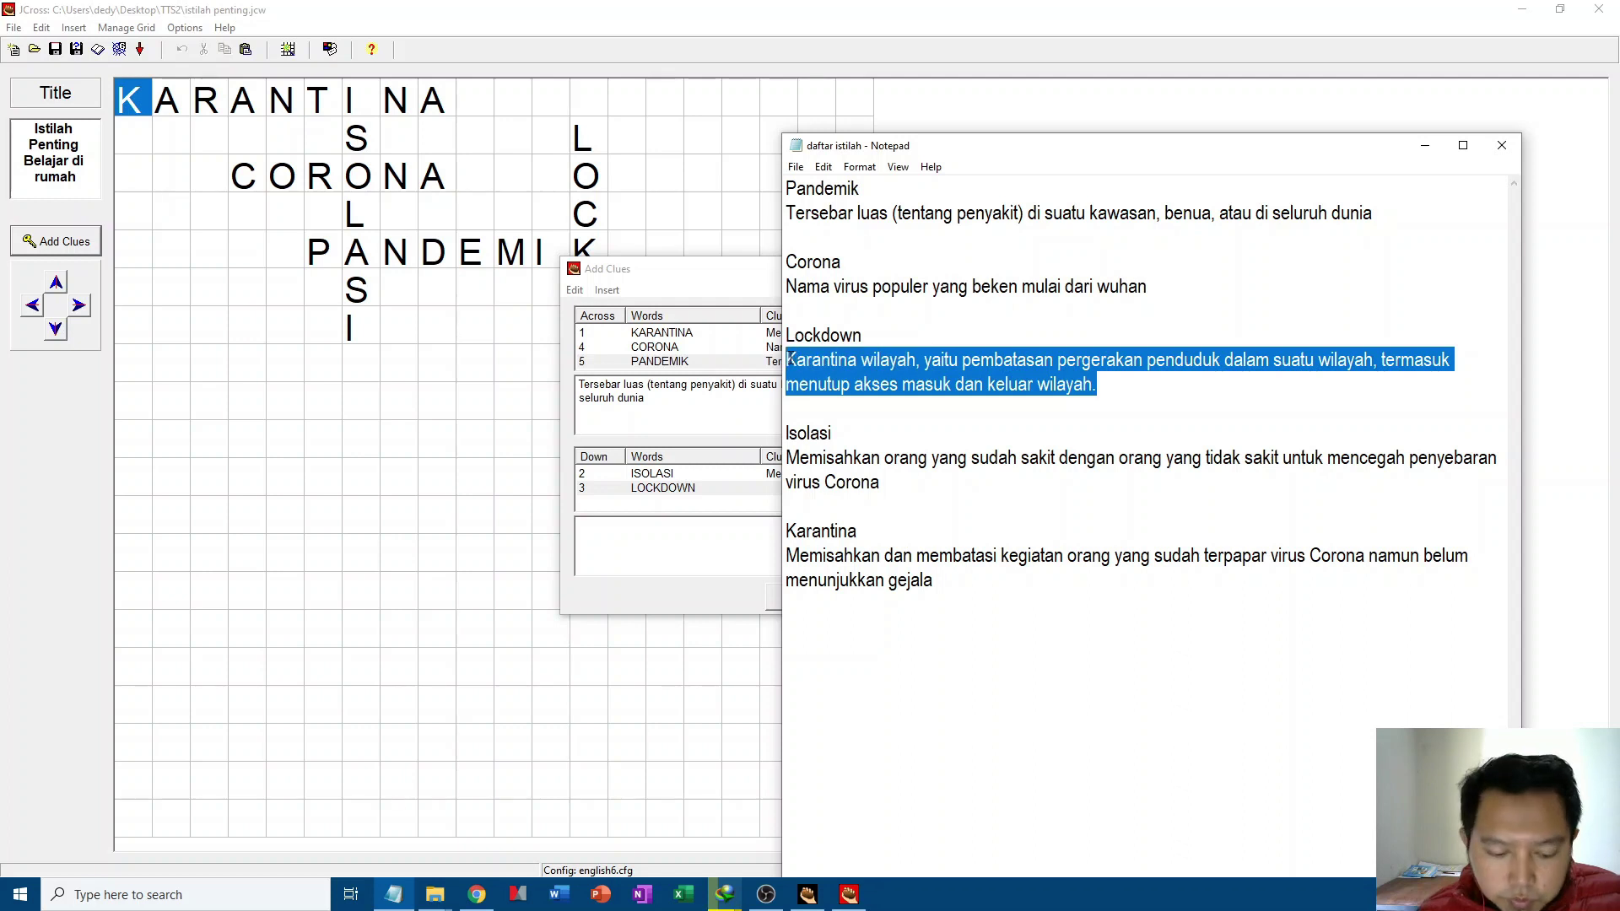
click(639, 532)
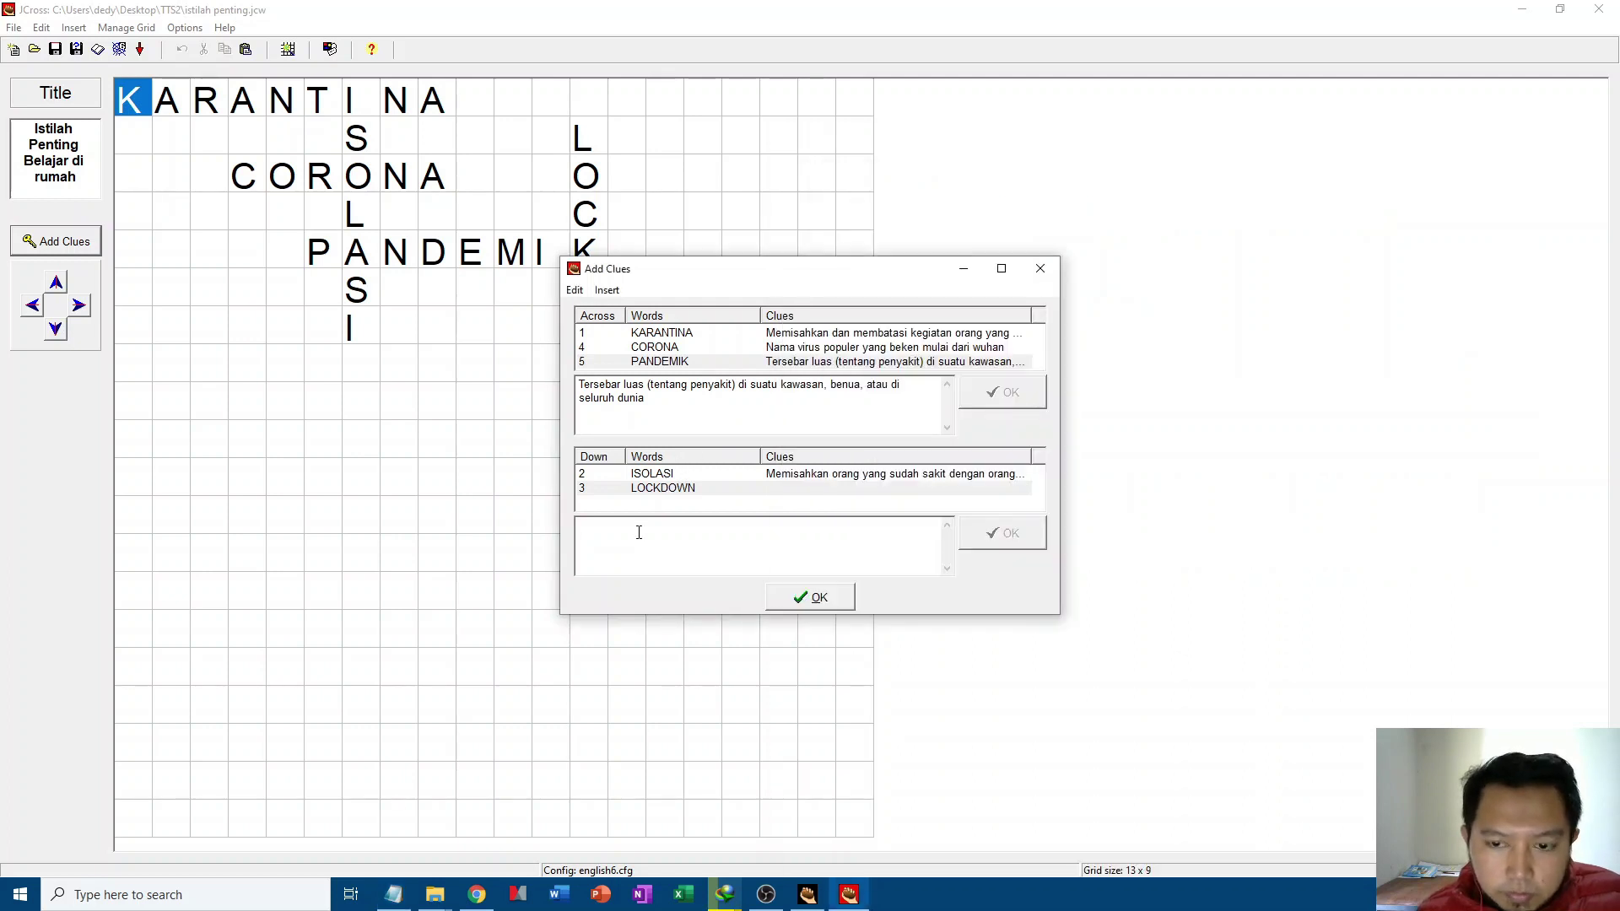
key(ctrl+v)
click(1004, 534)
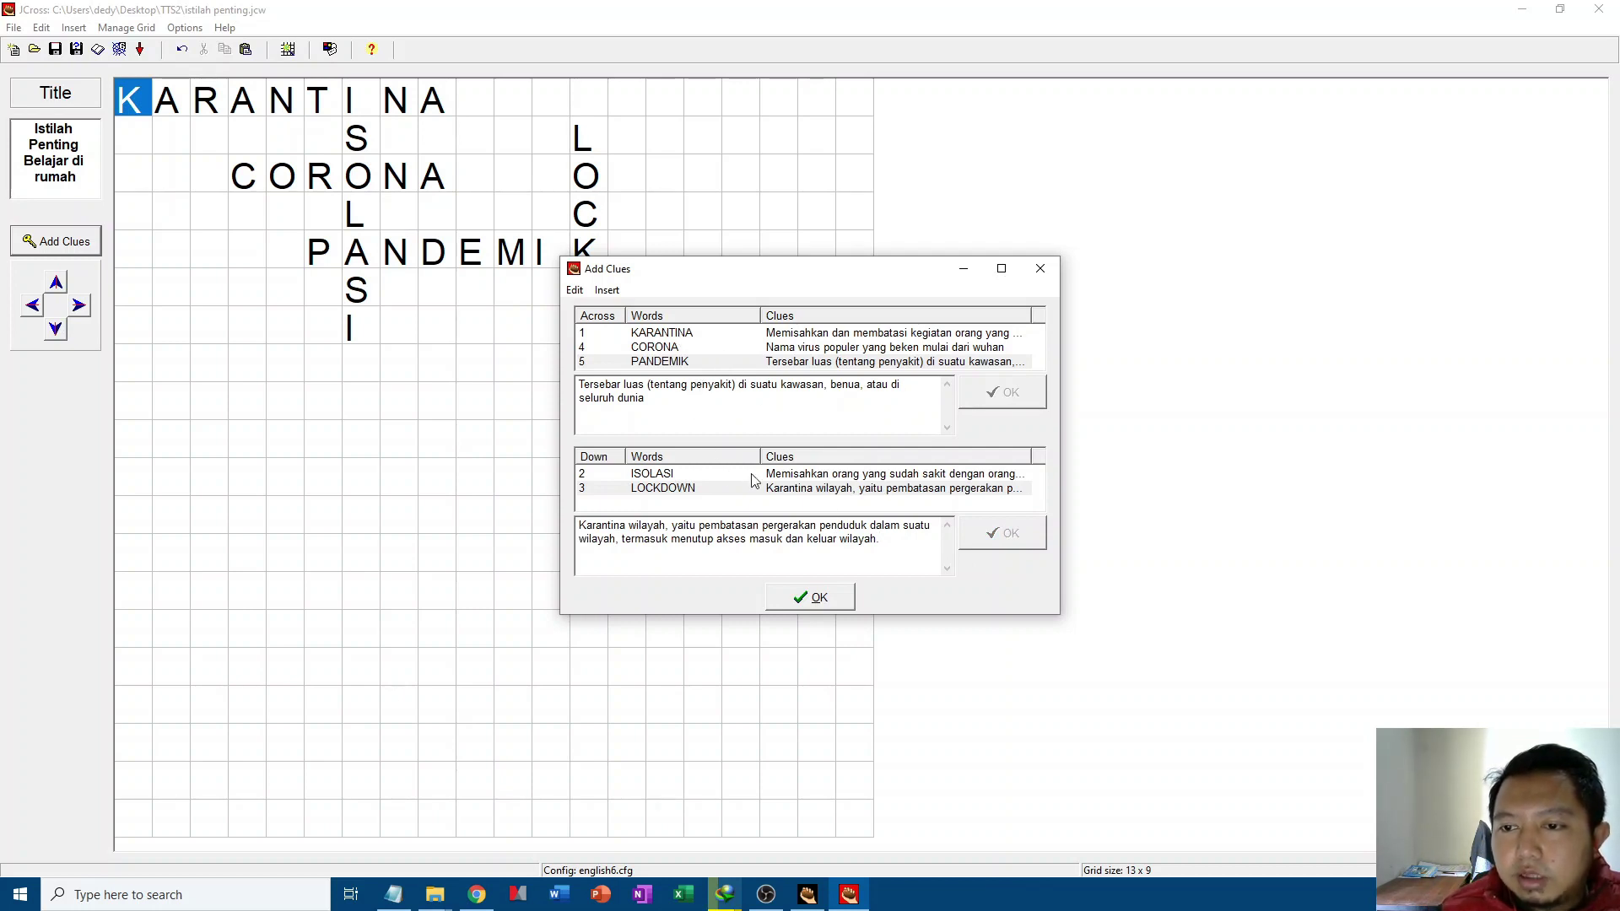
click(816, 599)
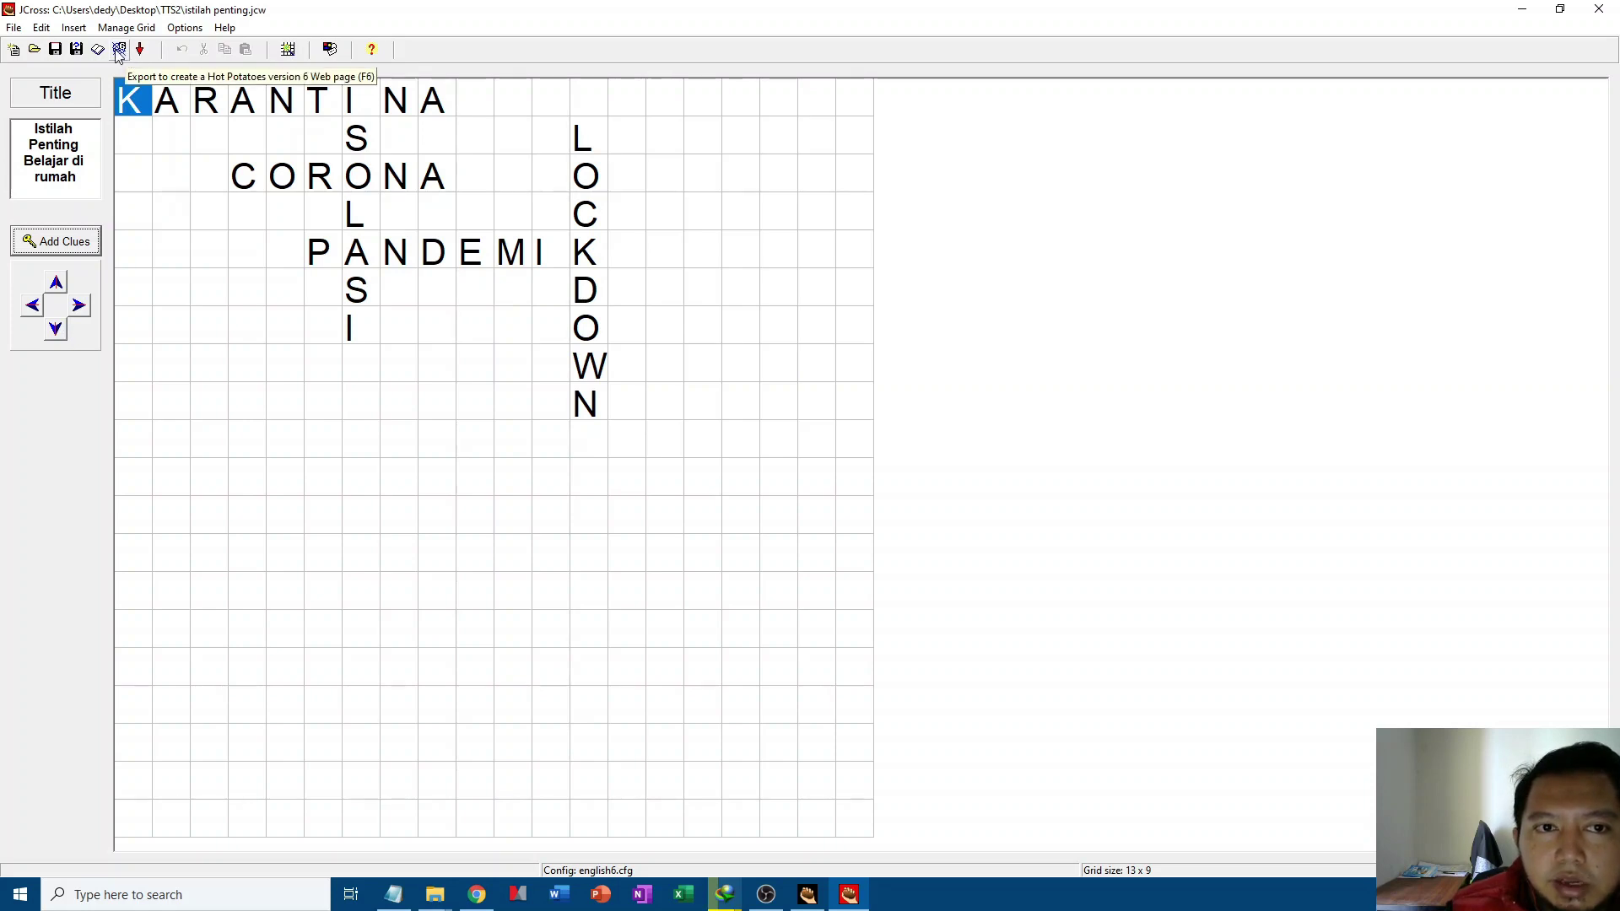
Step: Start creating a standard-format web page of the crossword and choose the TTS2 folder as its save location
click(14, 27)
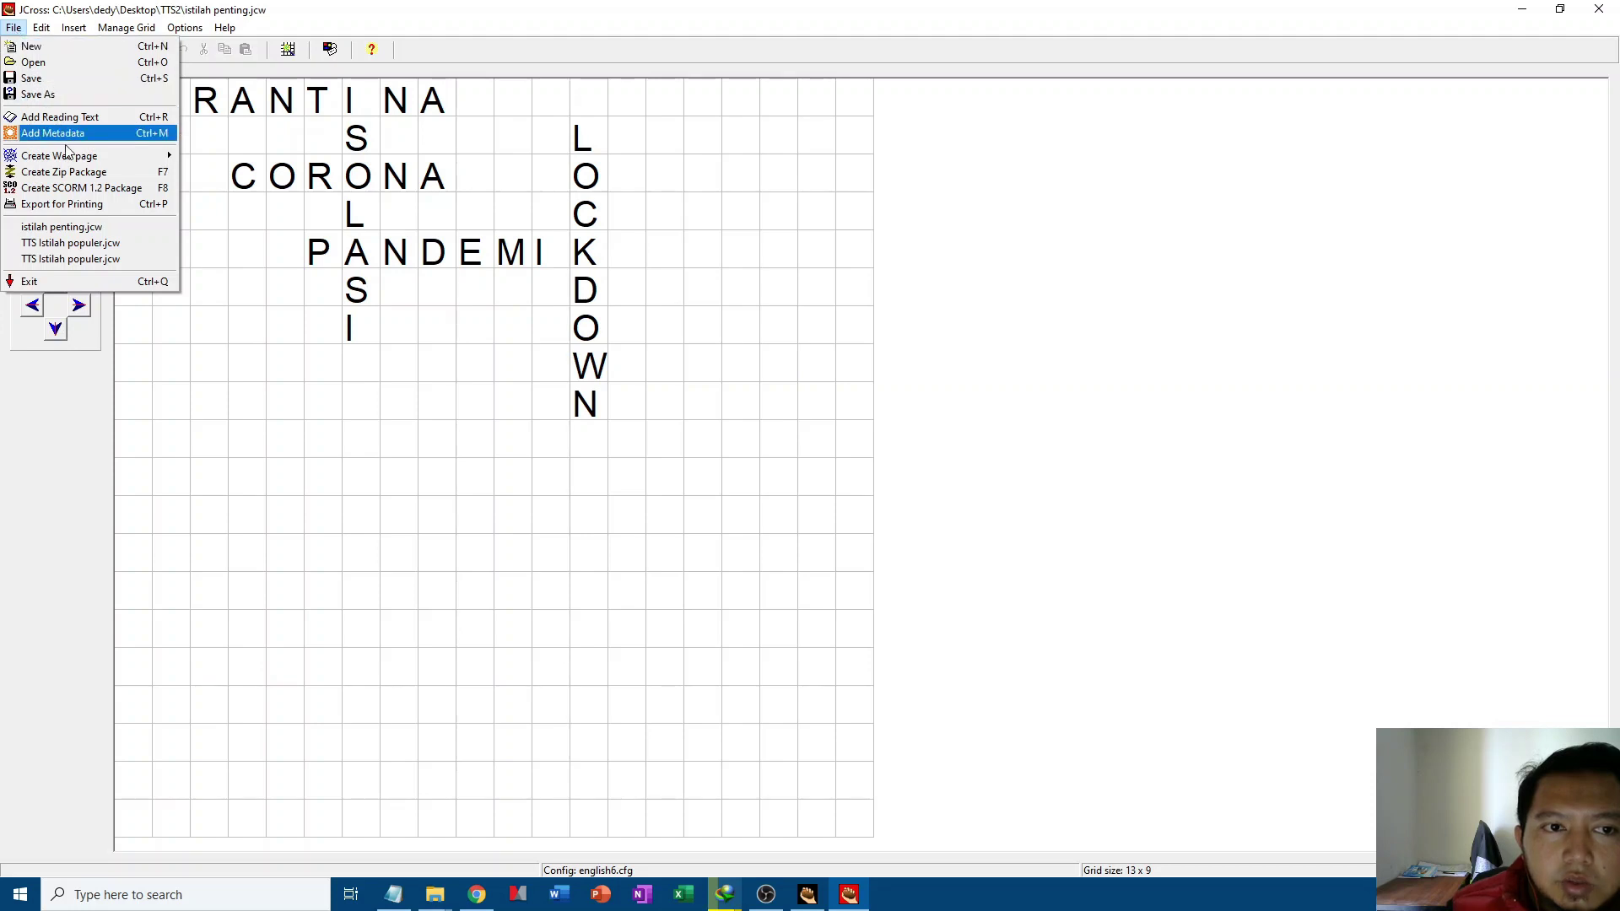
mouse_move(82, 158)
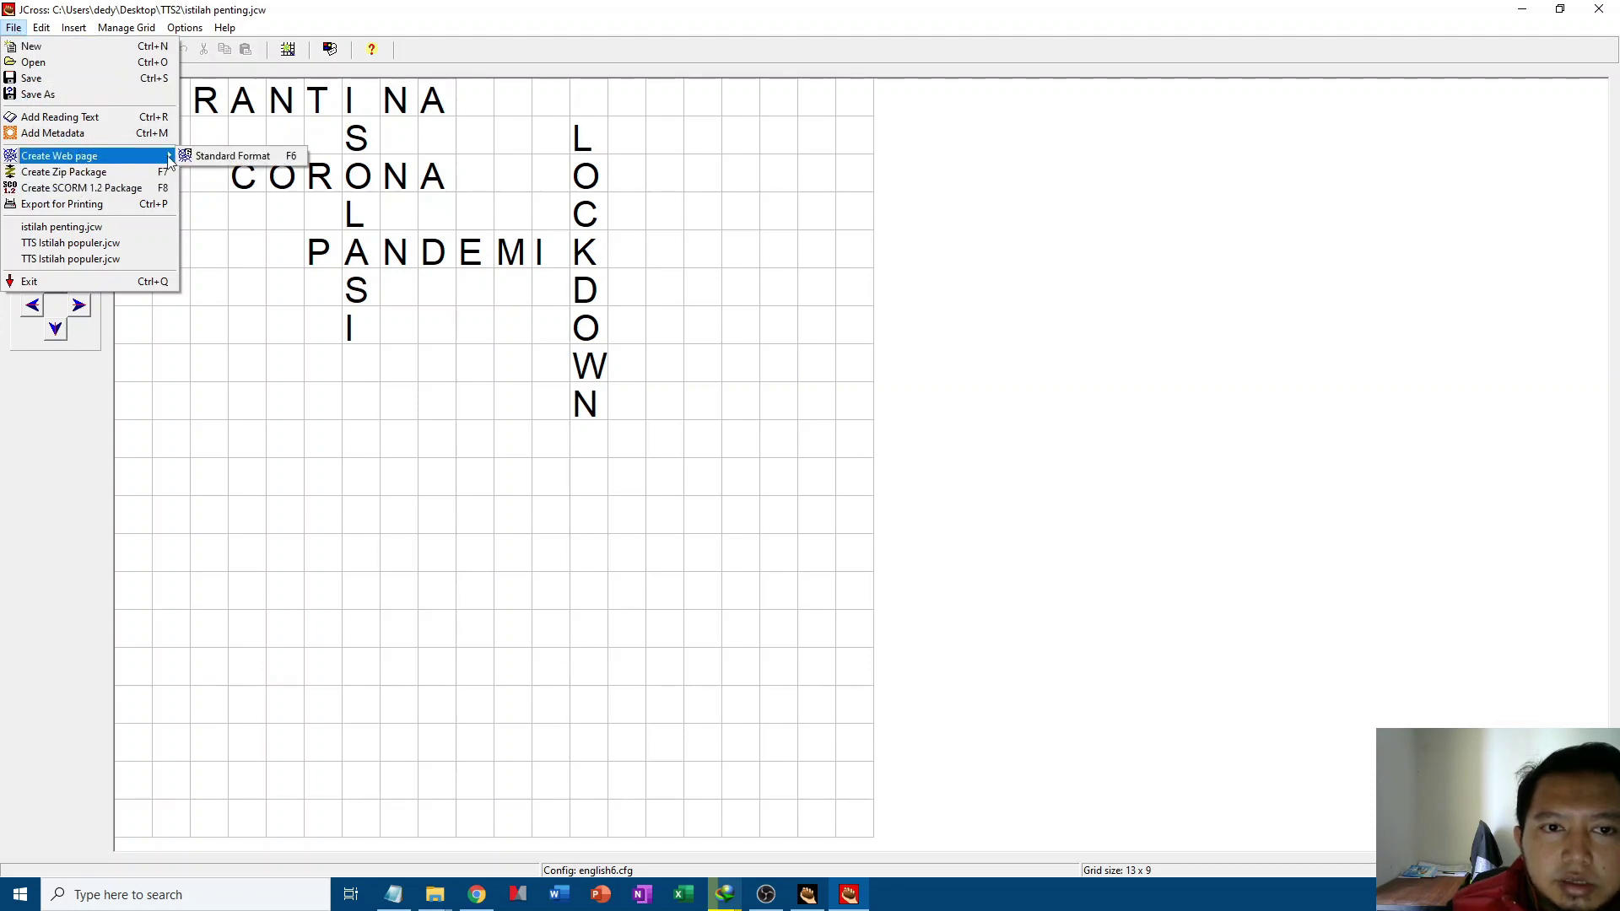
click(217, 158)
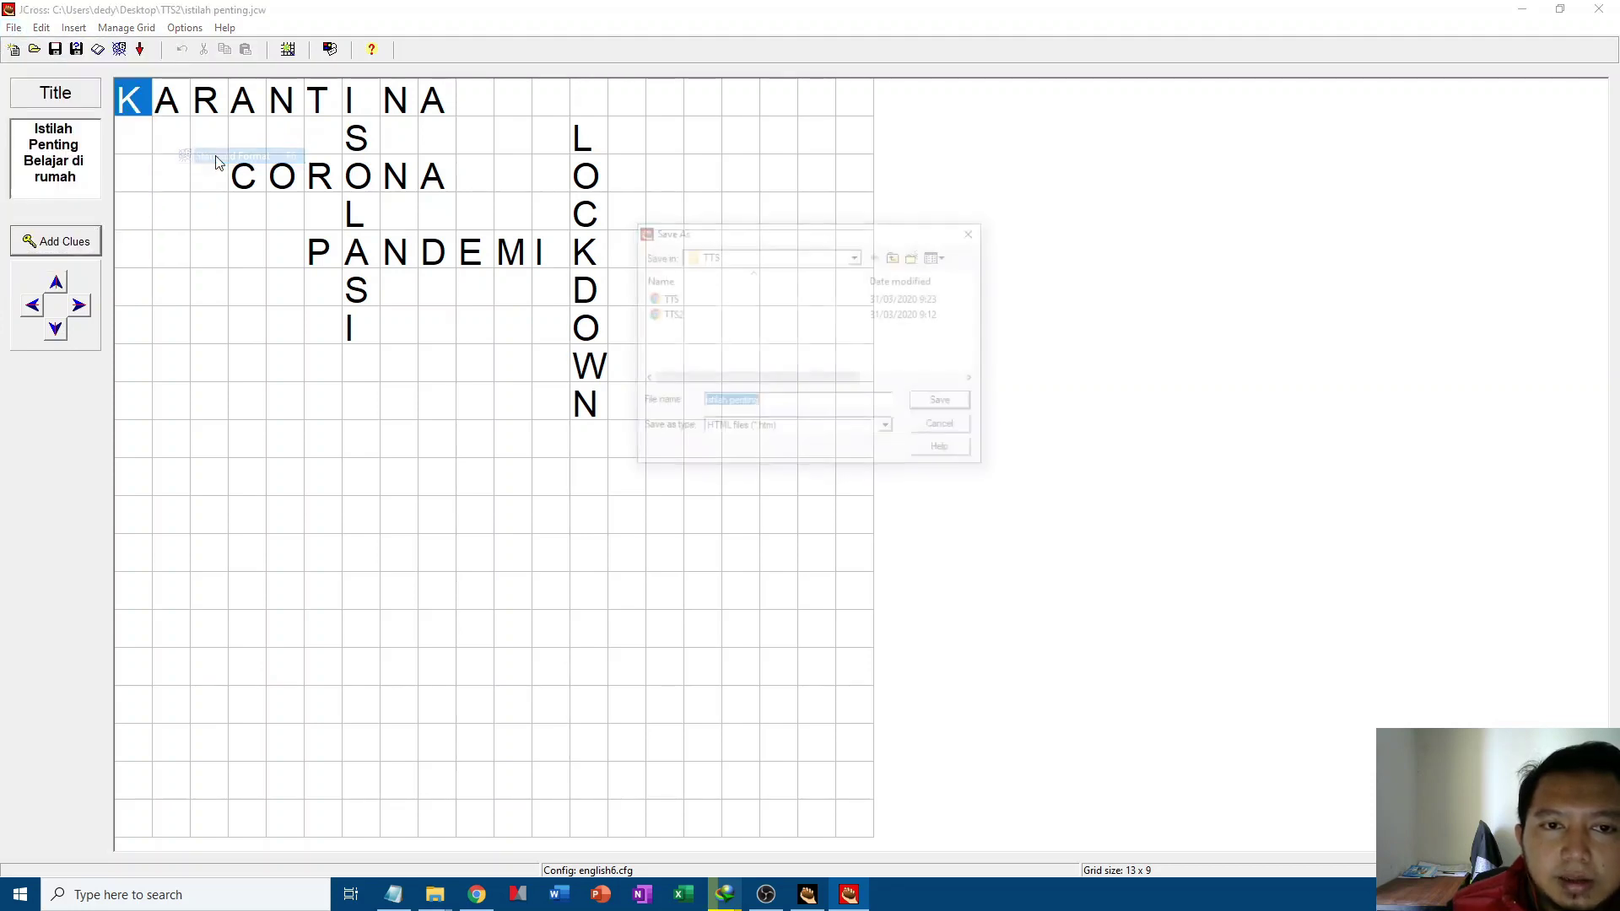
click(897, 256)
click(669, 332)
double_click(669, 333)
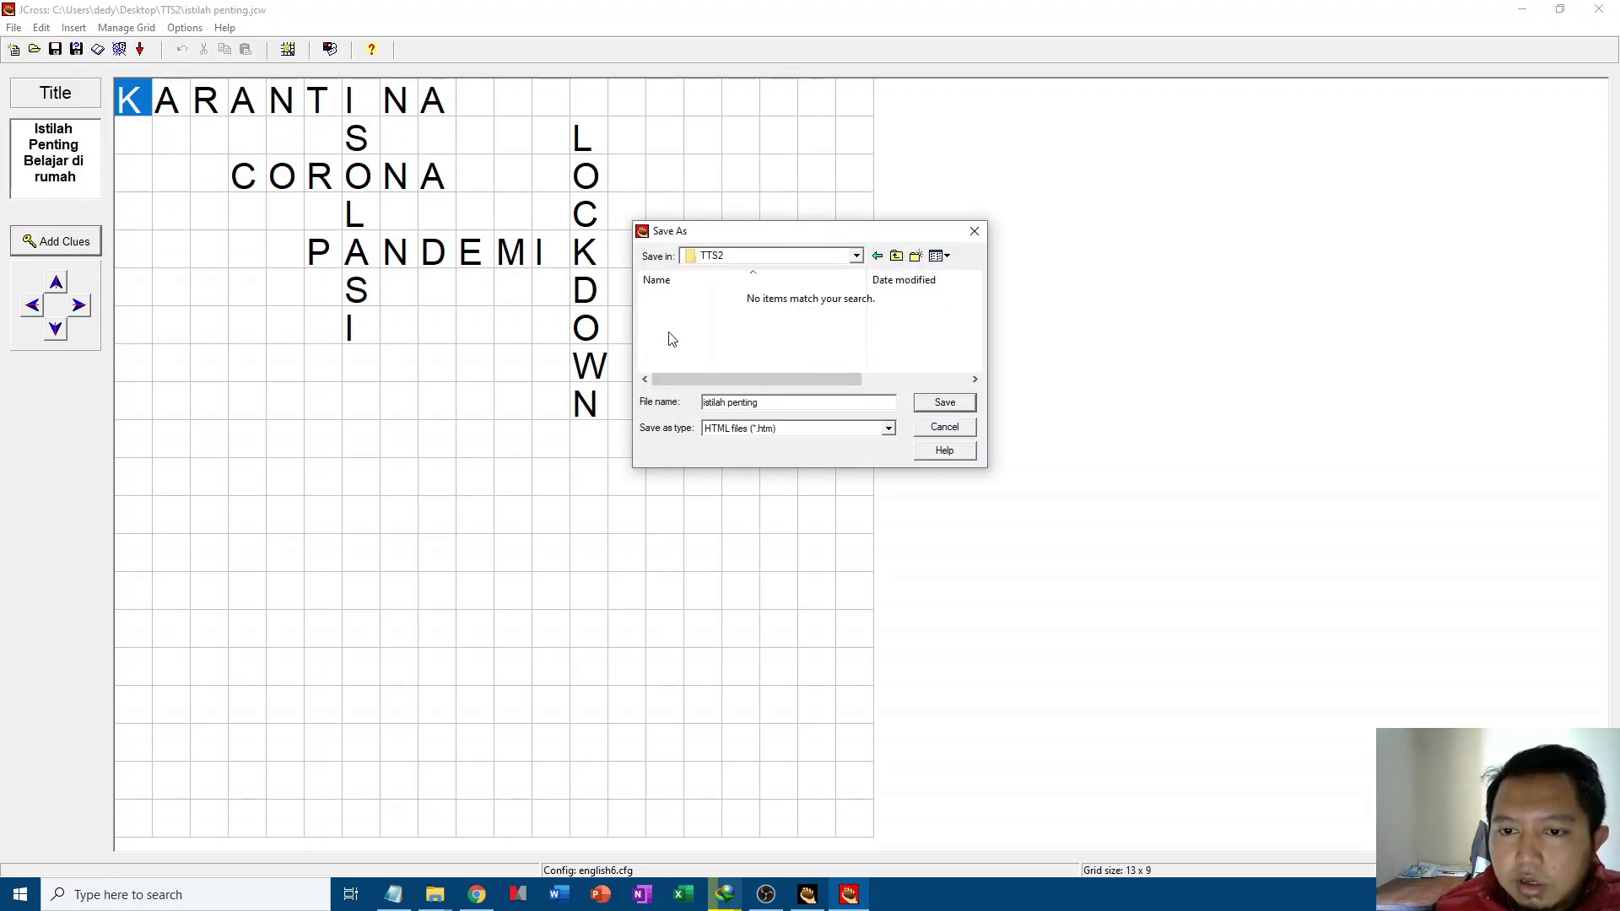
Step: Name the web page file istilah and save it as an HTML file (*.htm)
click(772, 400)
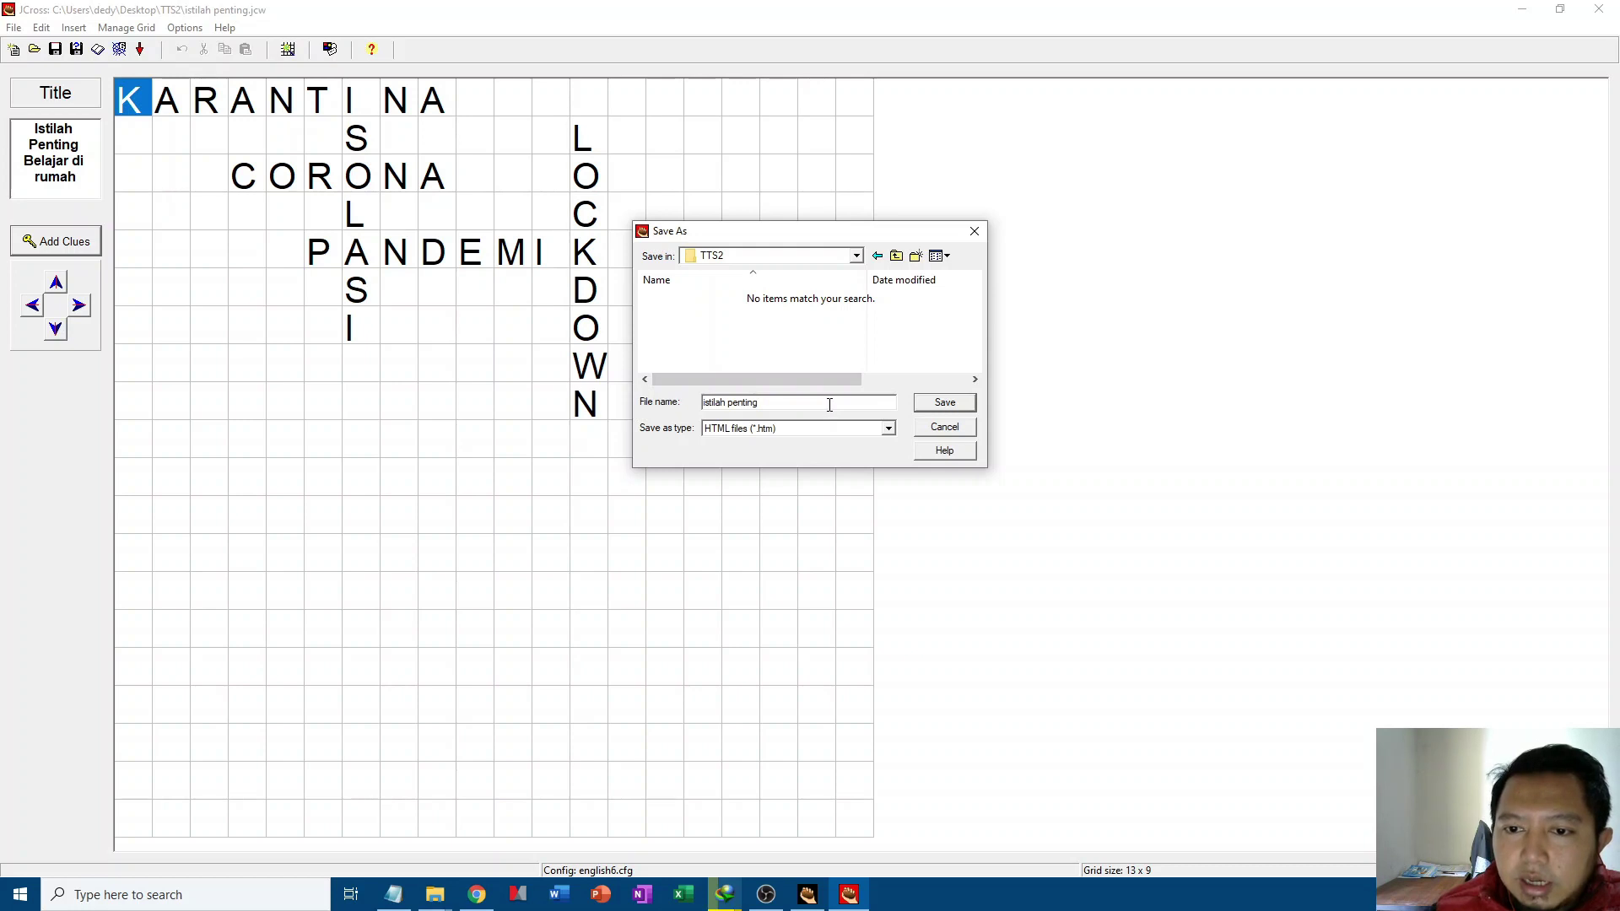
drag(830, 405, 694, 404)
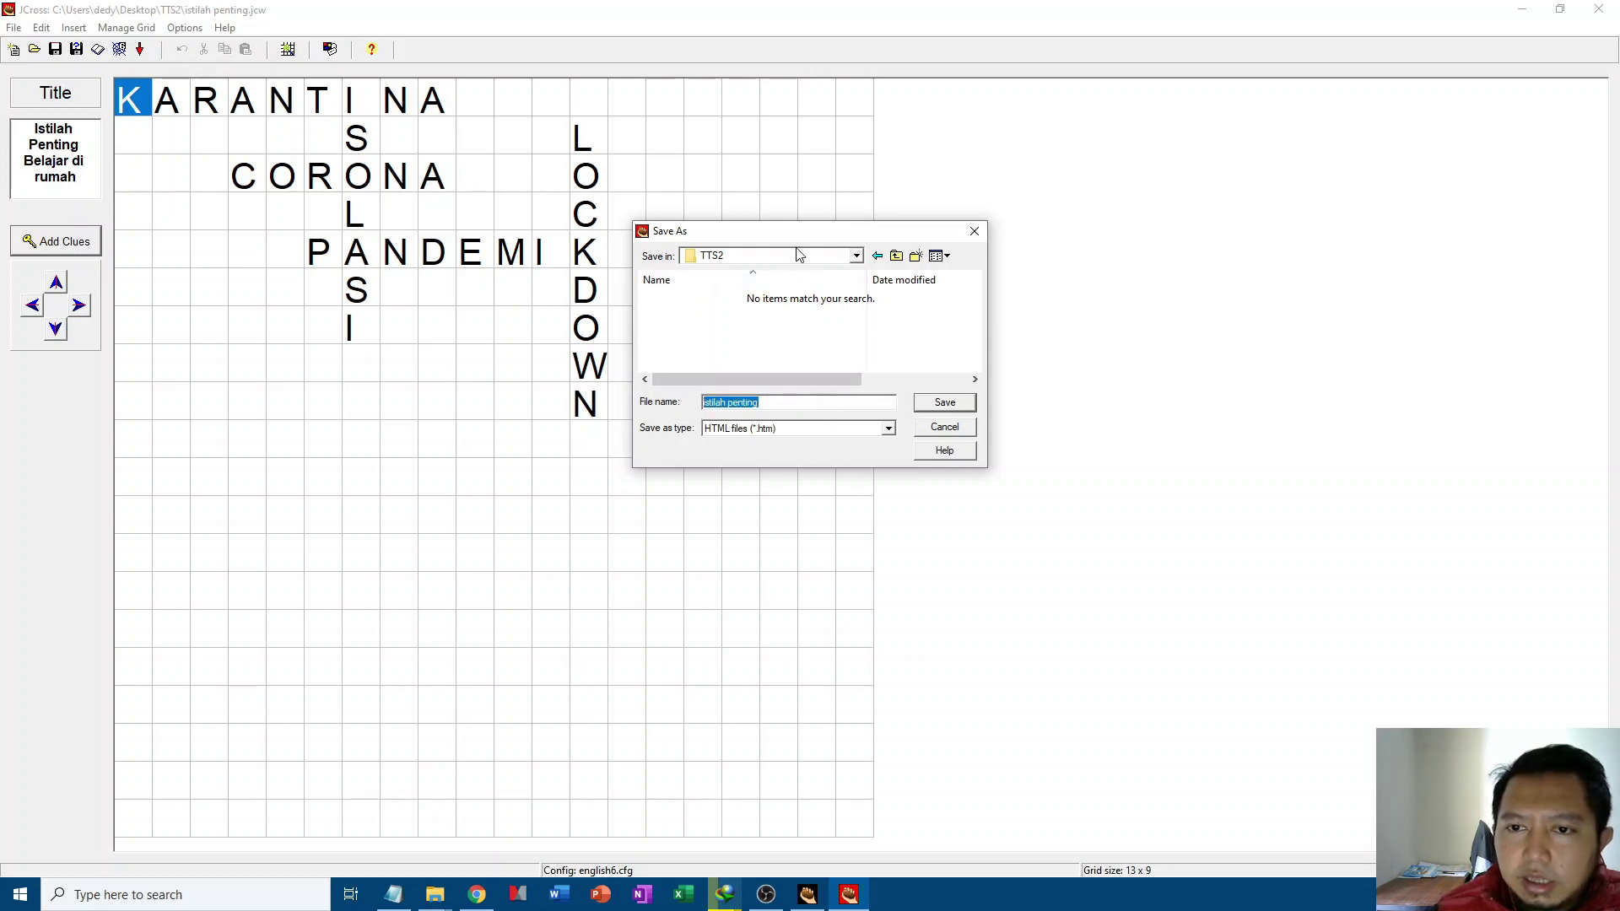
drag(798, 230, 662, 208)
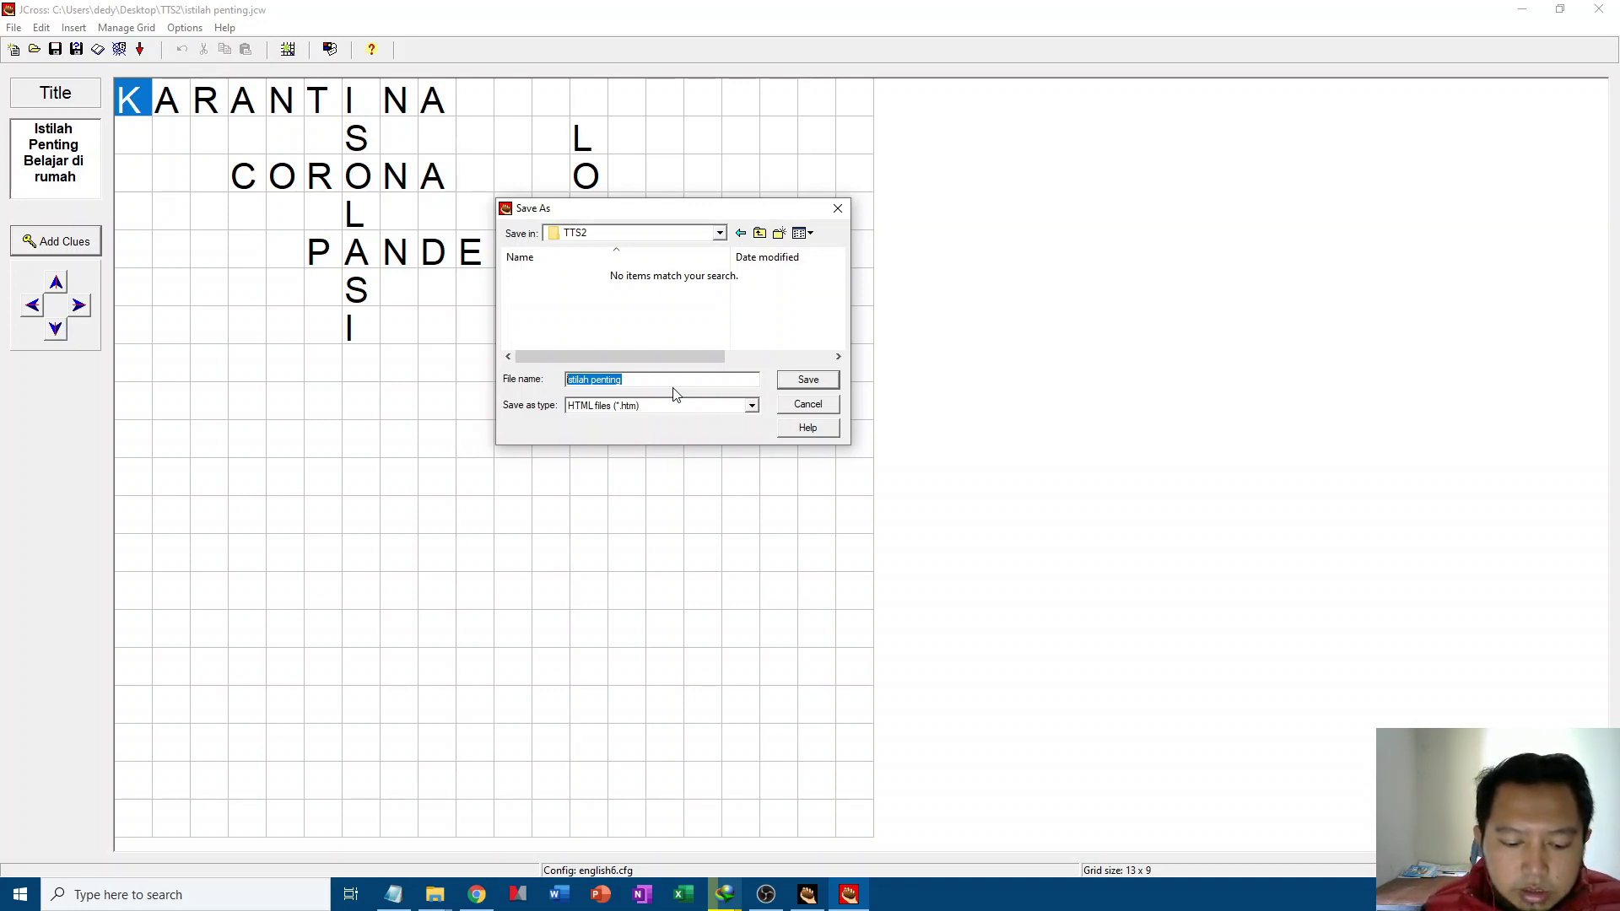
text(istilah)
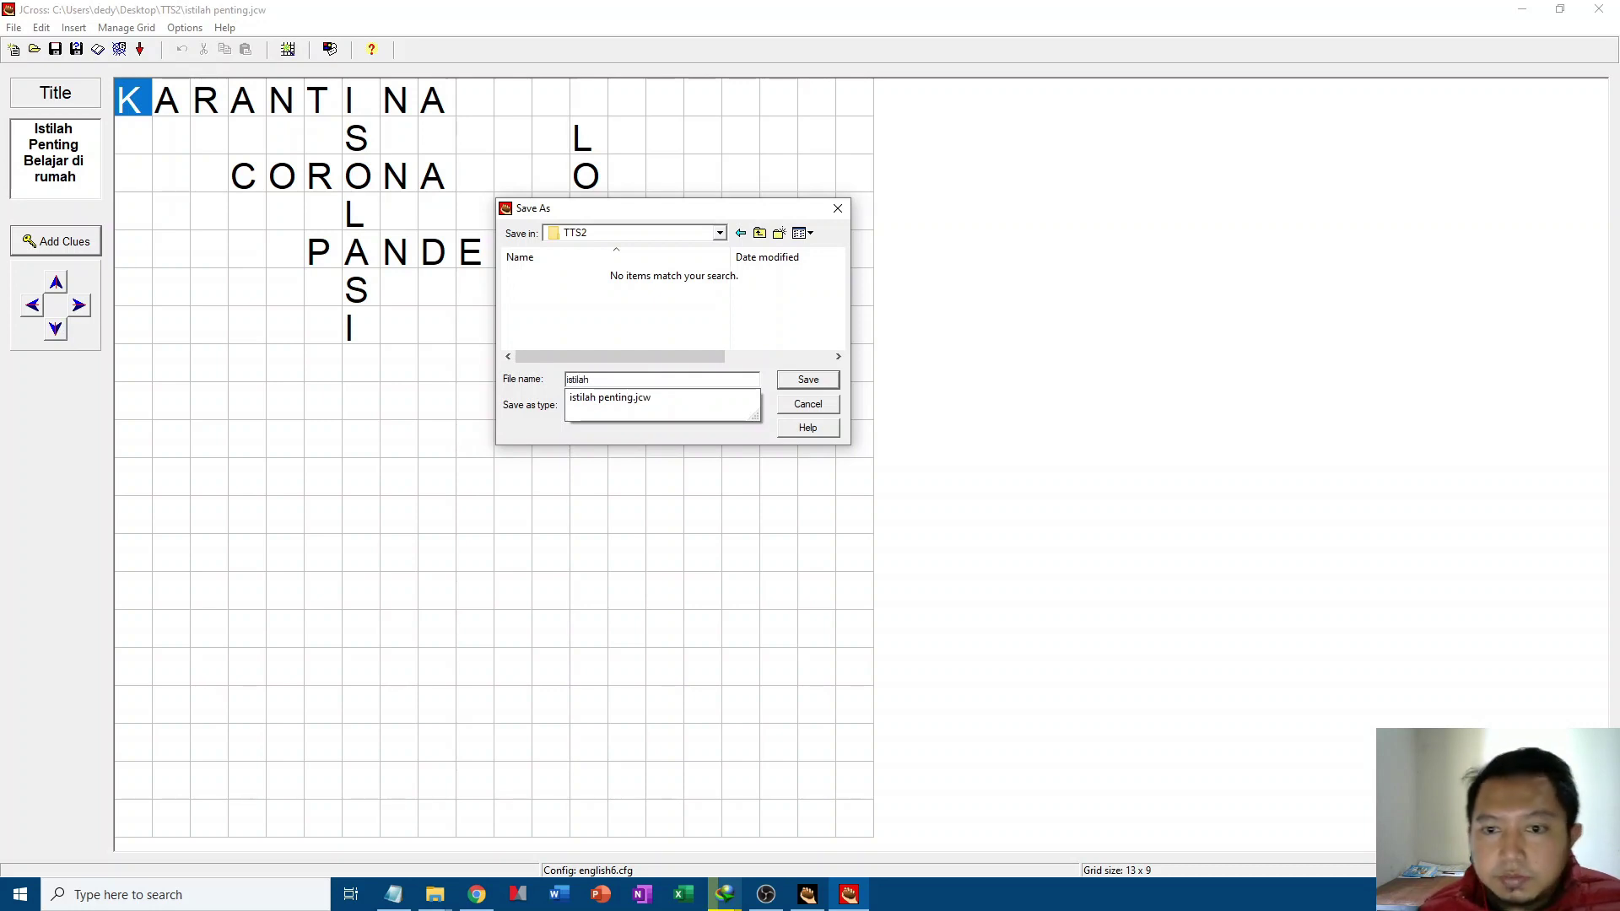
click(763, 332)
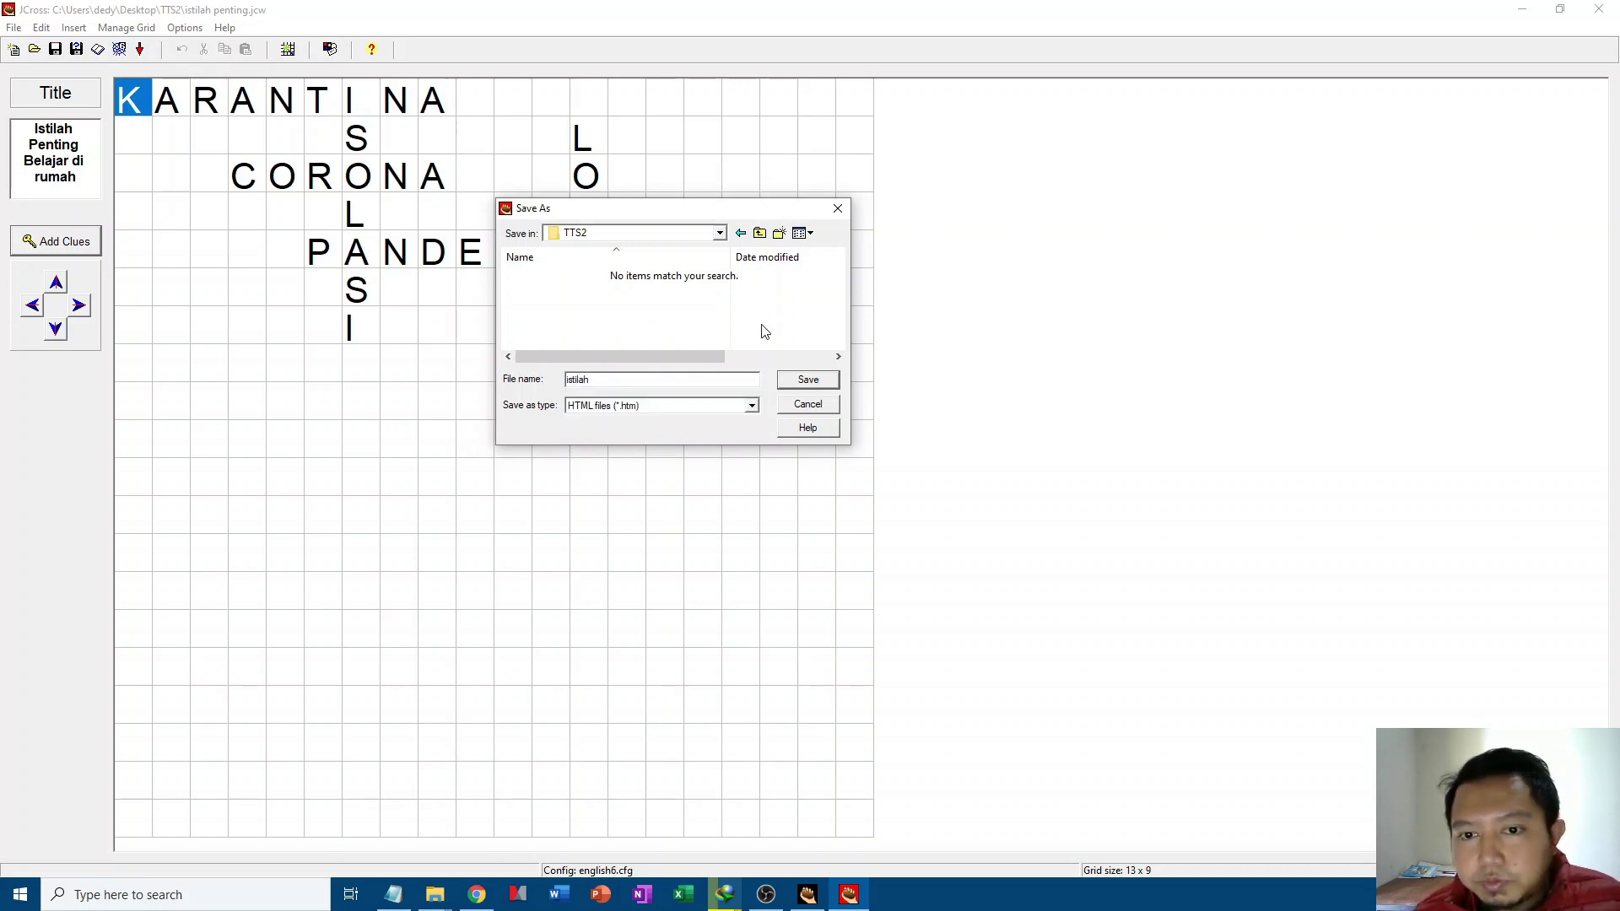
click(651, 410)
click(655, 420)
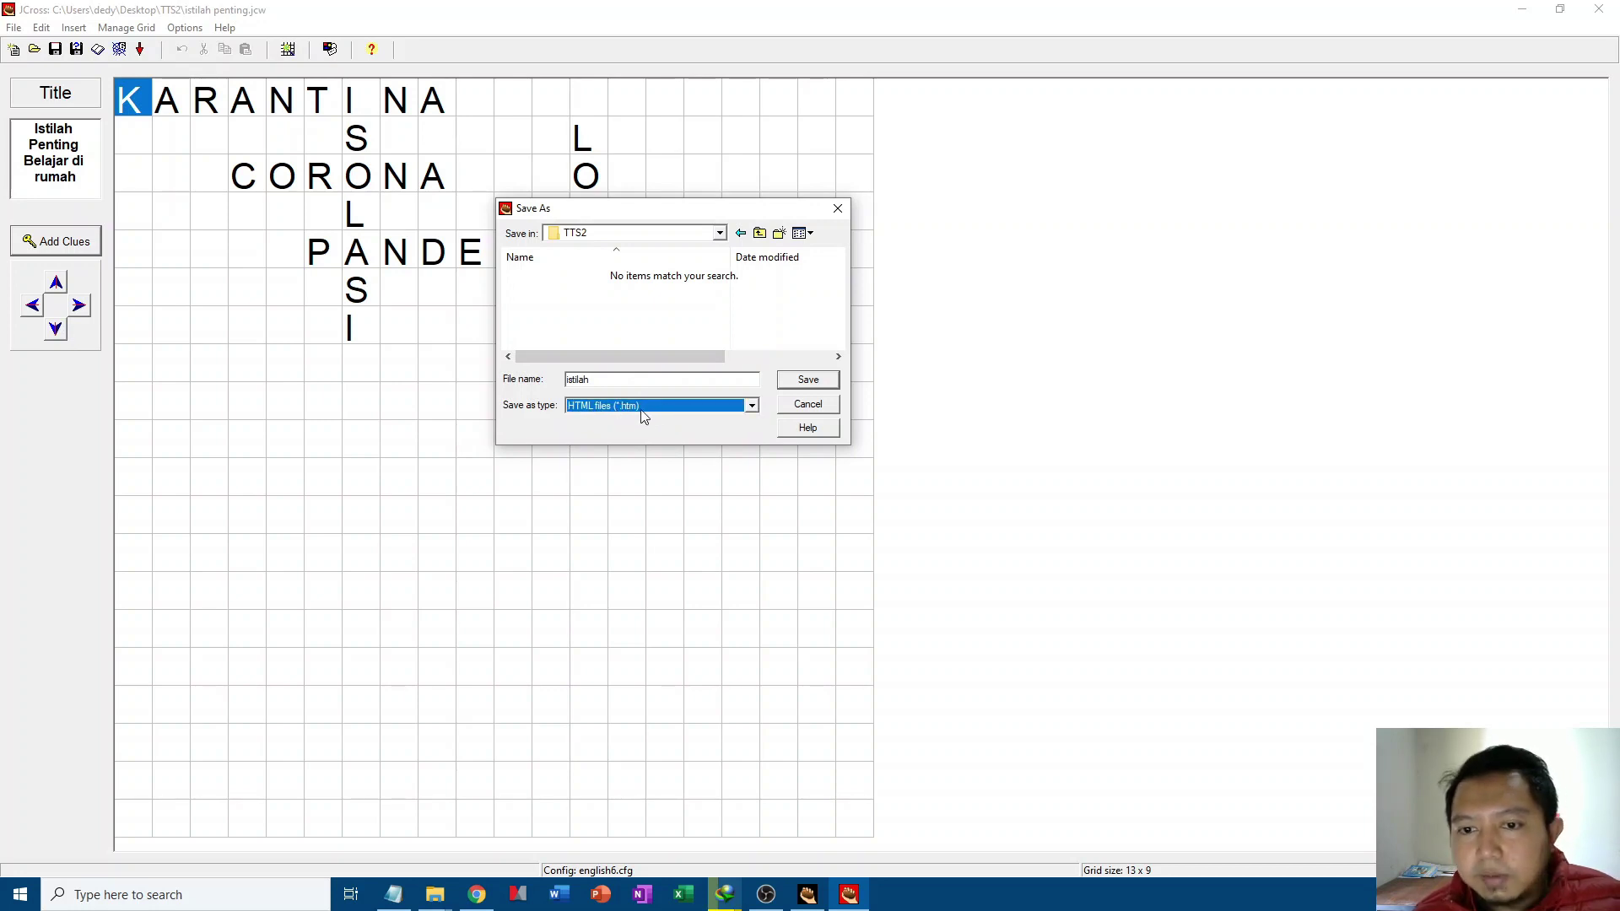
click(810, 381)
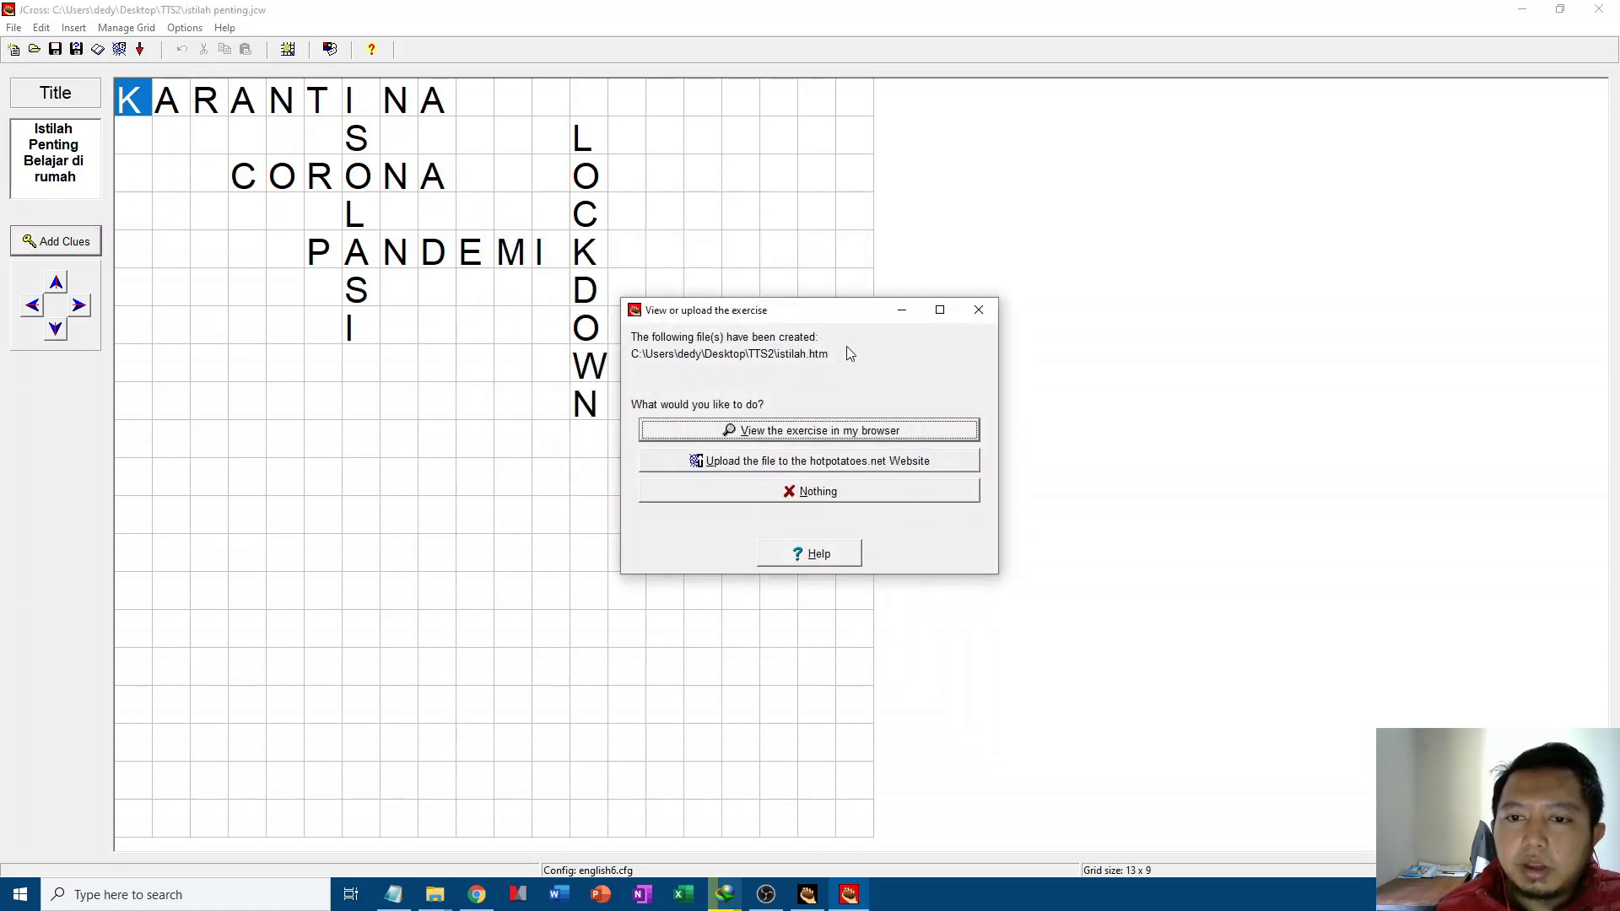
Step: View the exported exercise in the browser, check its title and subtitle, and show the clue for number 1
drag(838, 323, 511, 329)
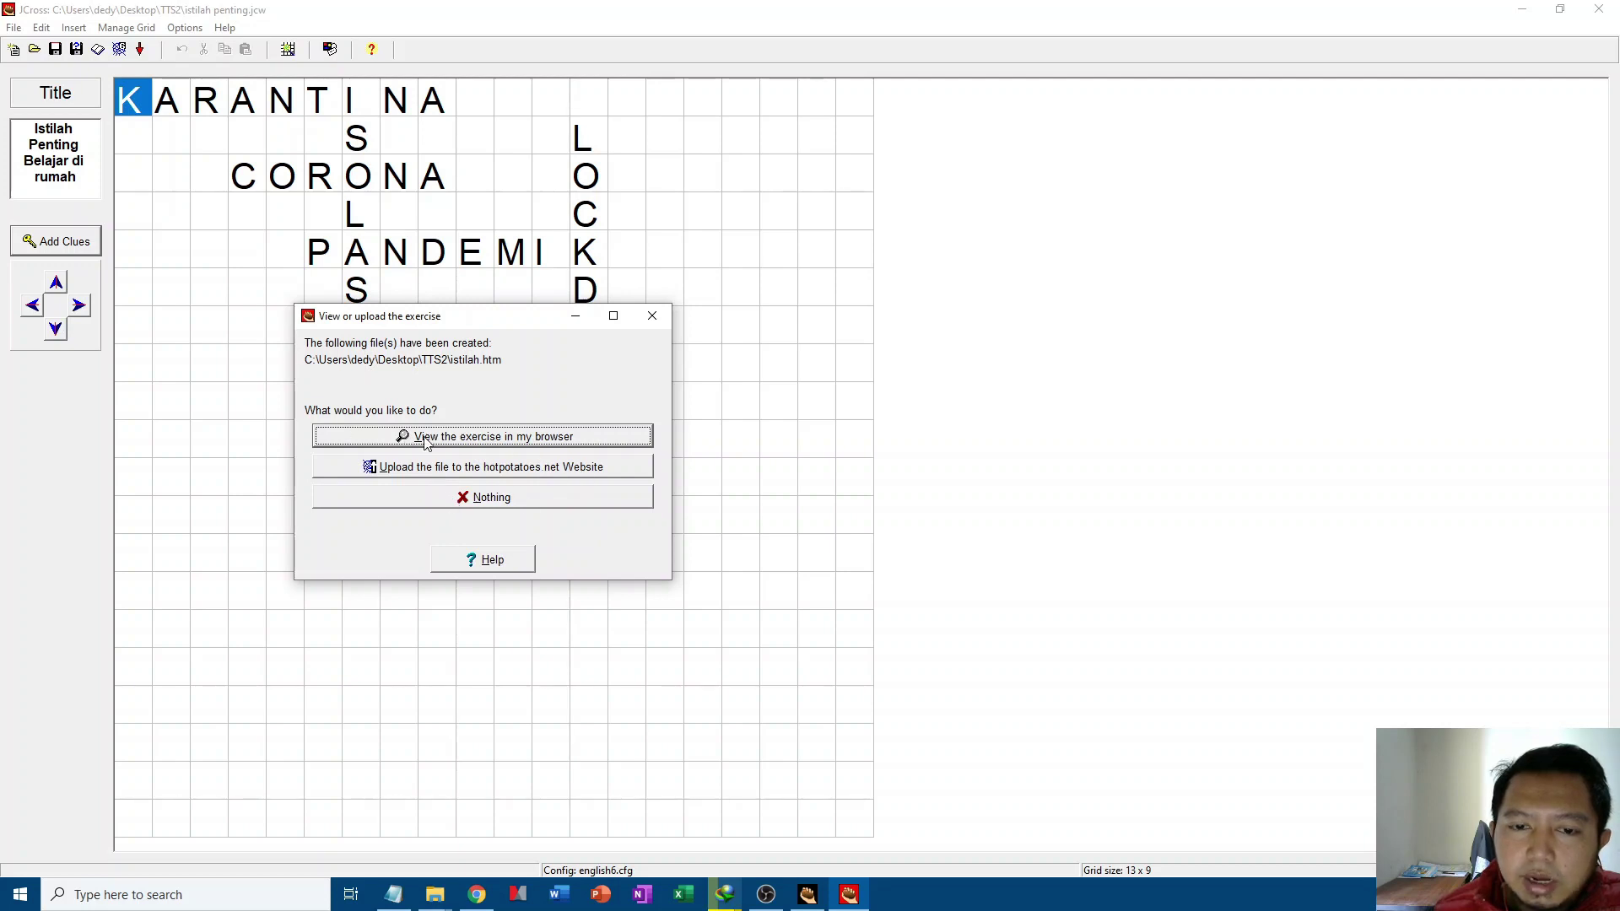
click(514, 438)
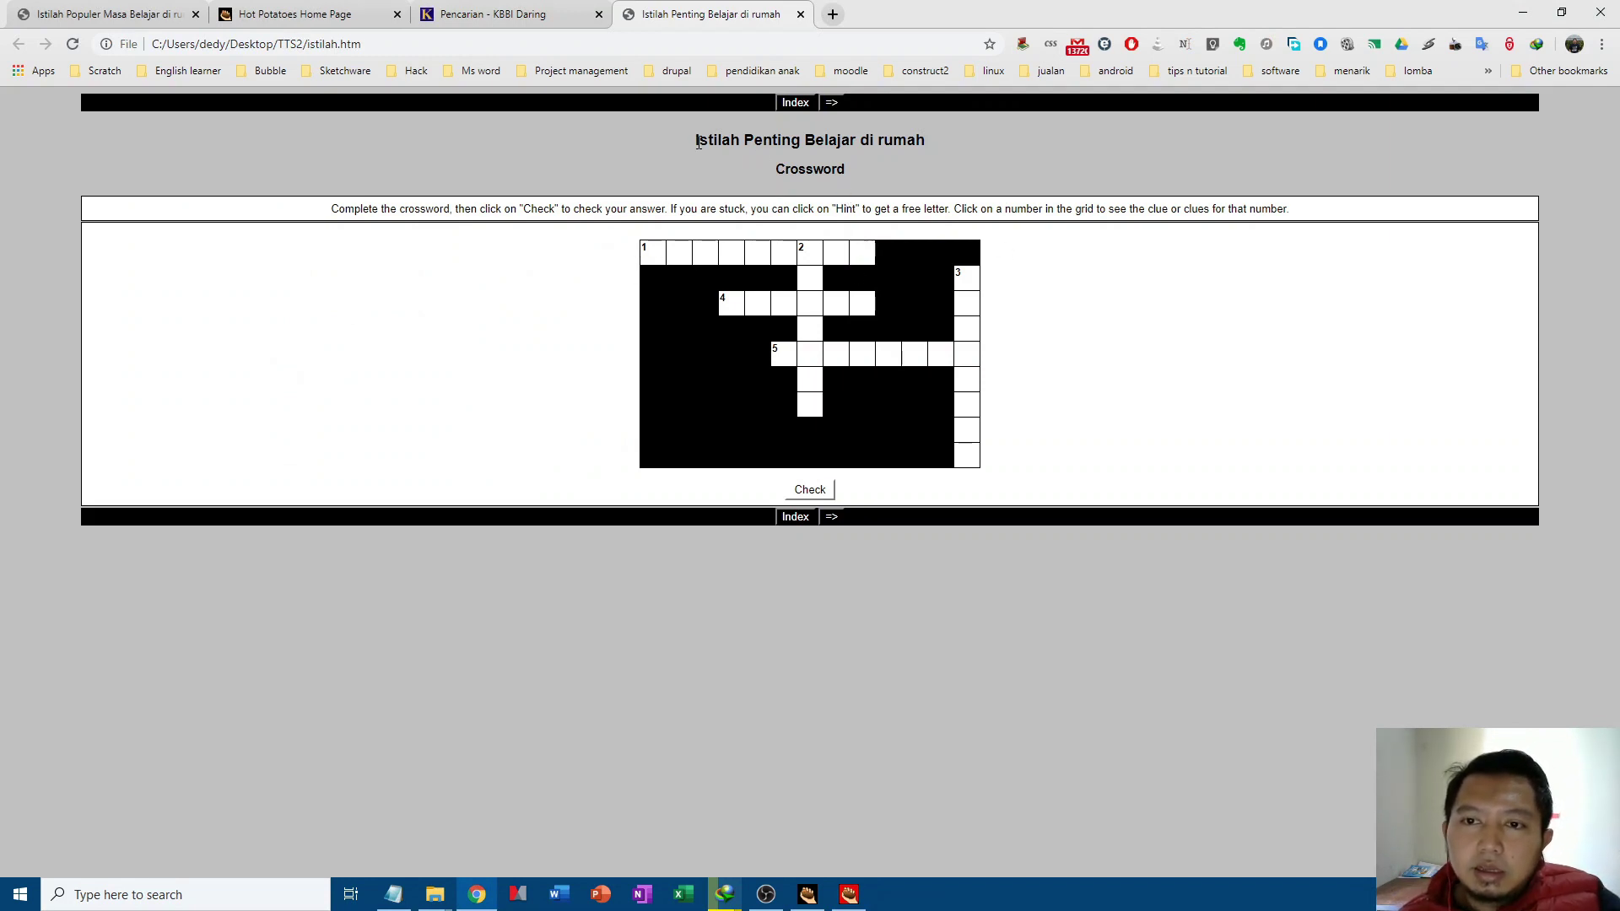
drag(692, 140, 944, 145)
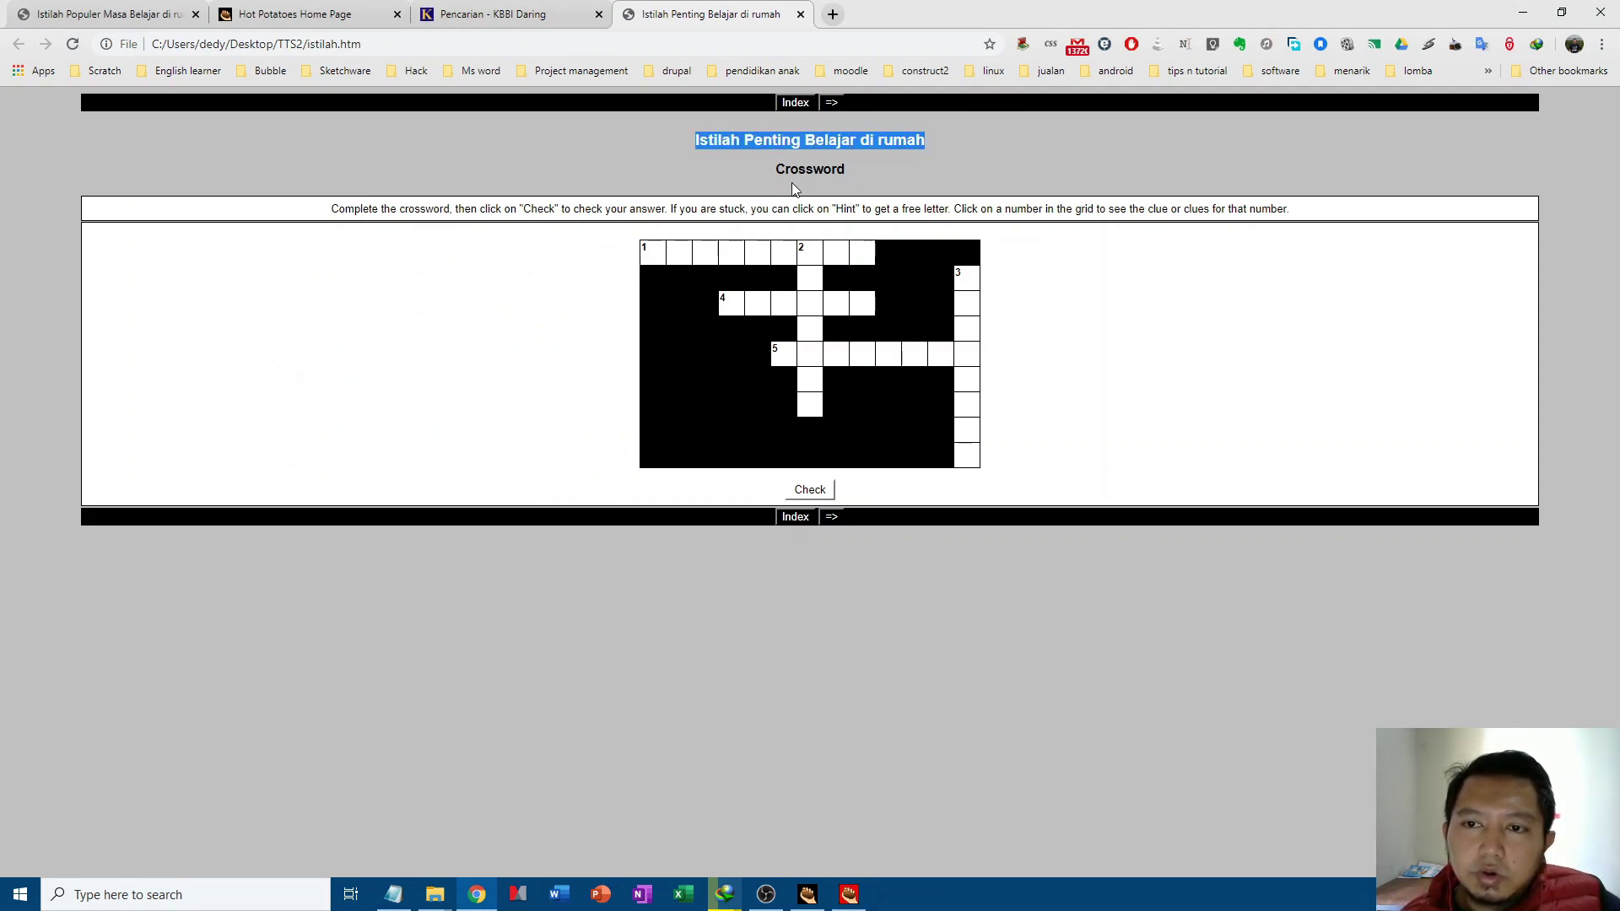
drag(786, 169, 846, 171)
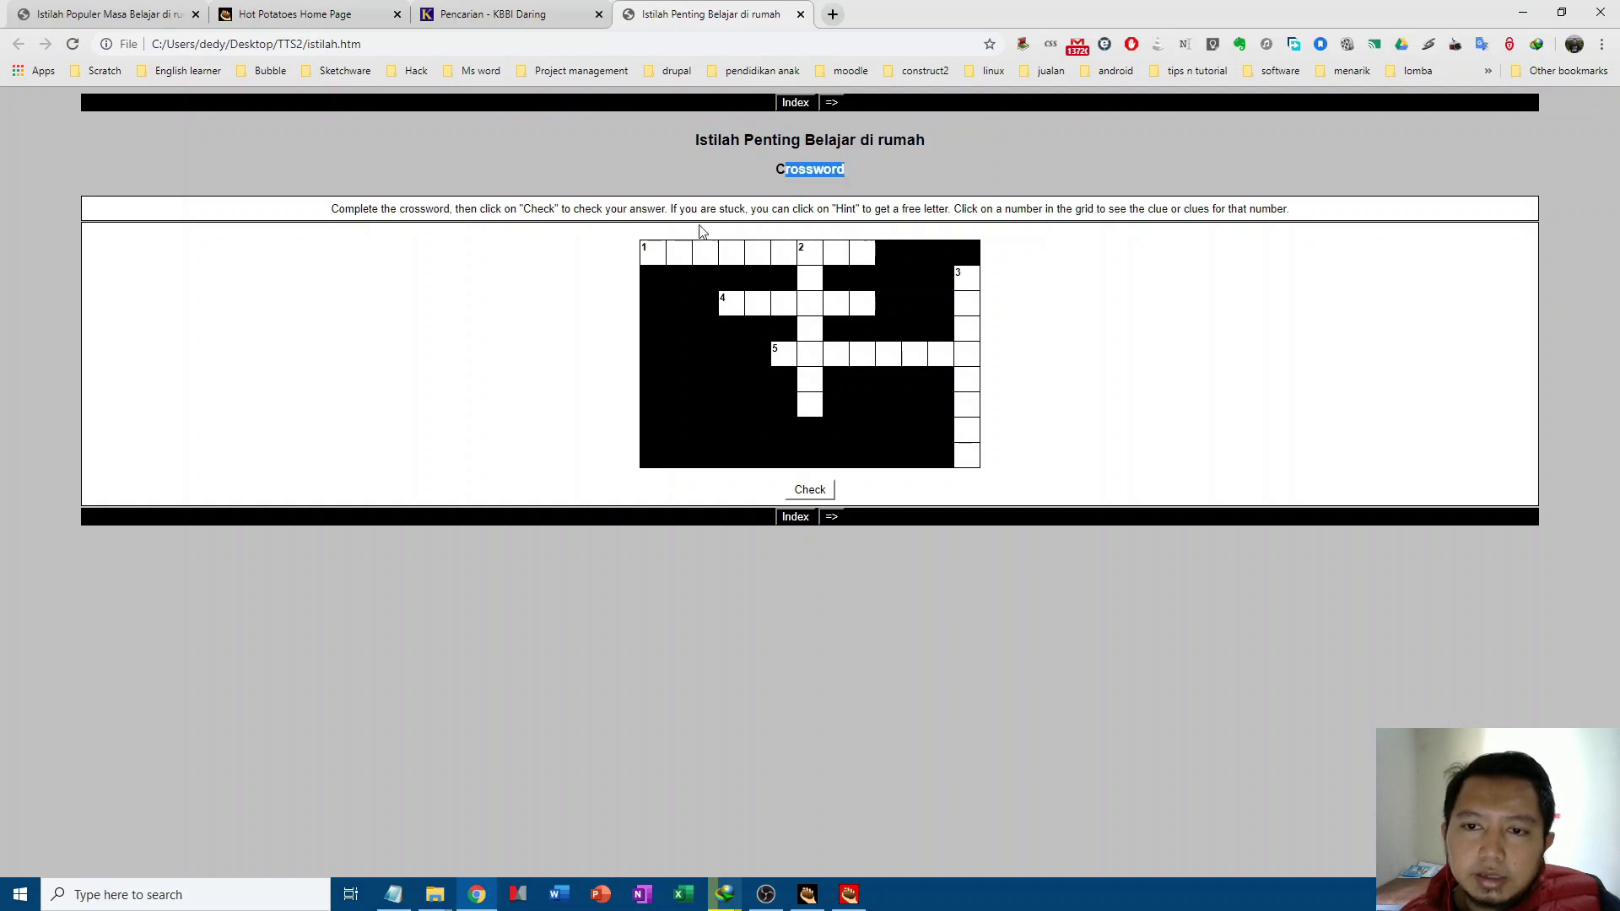
click(655, 258)
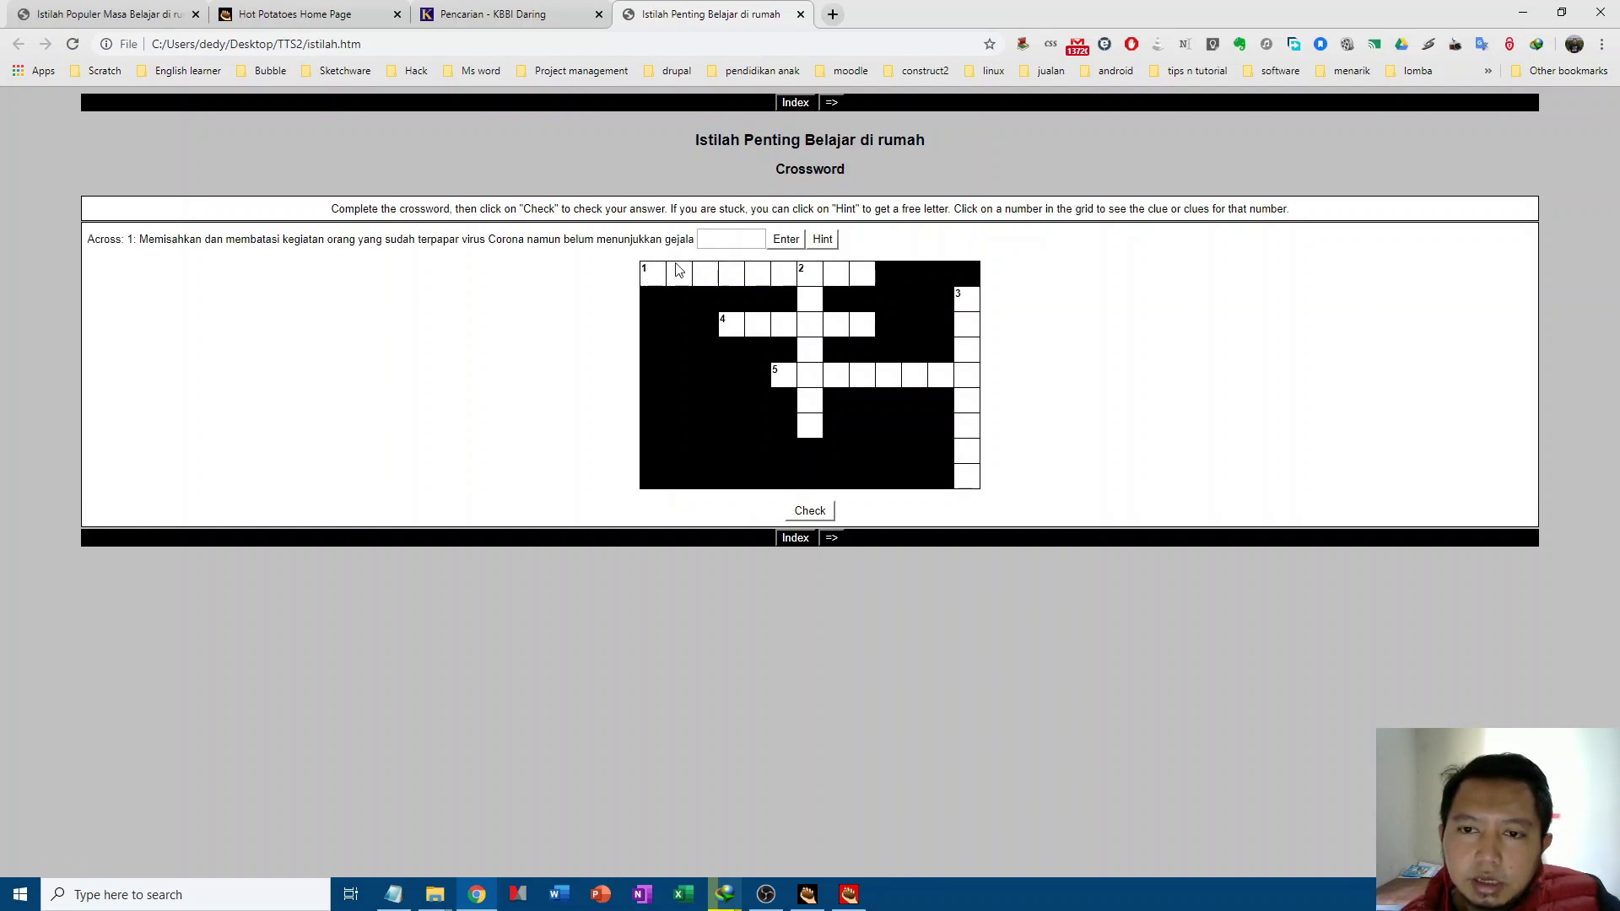
Step: Answer the 1 across clue with karantina and enter the word in the crossword grid
click(723, 239)
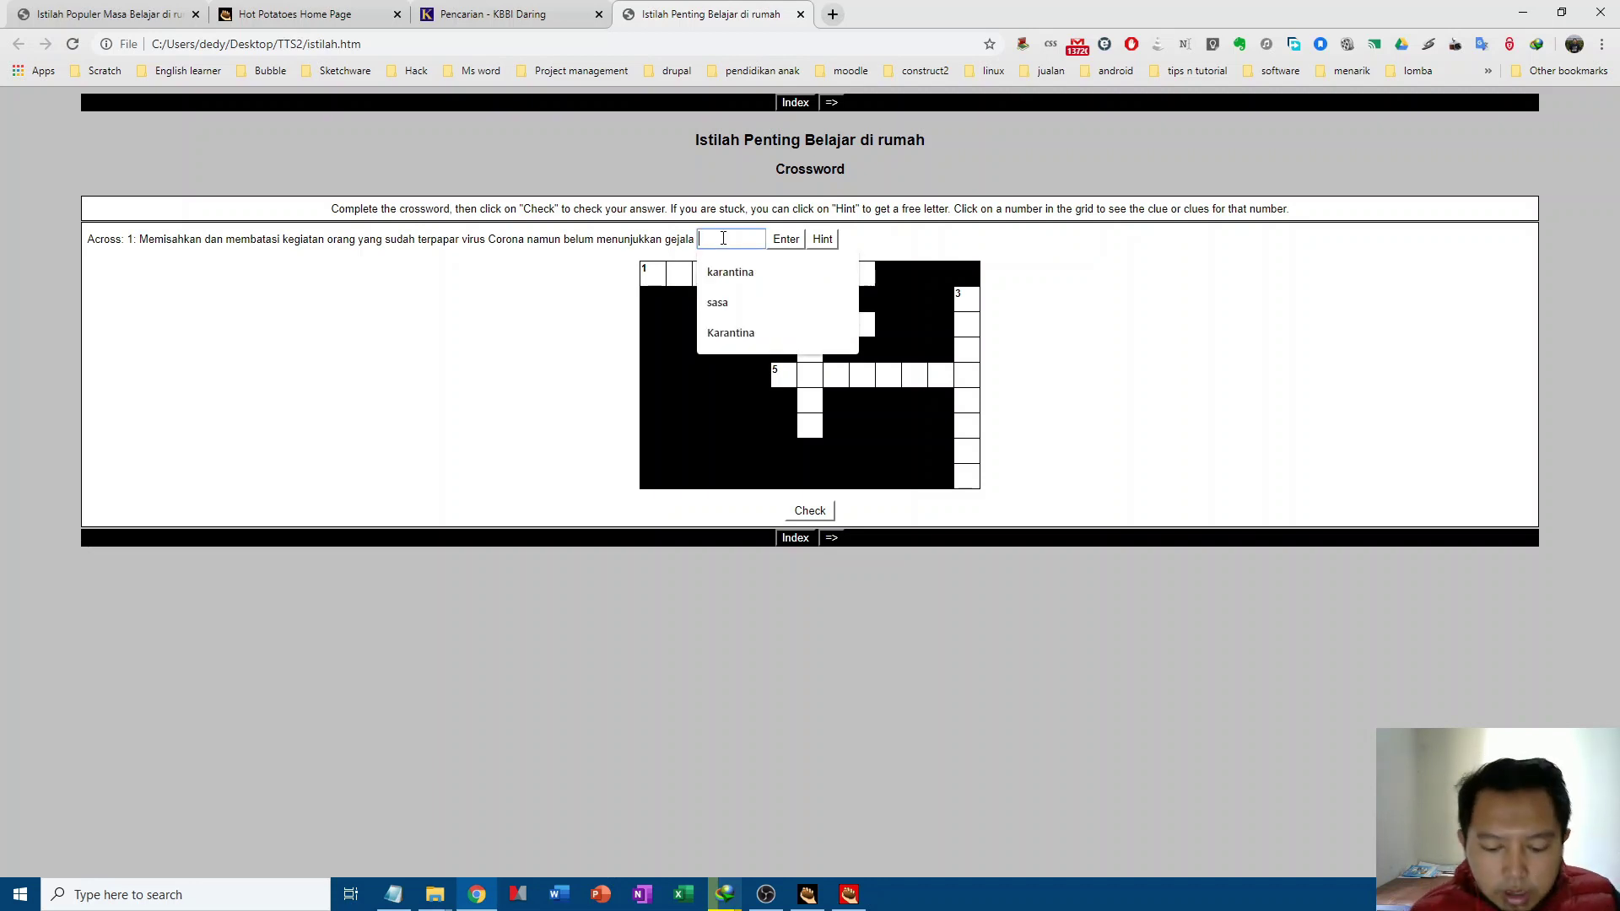
text(karas)
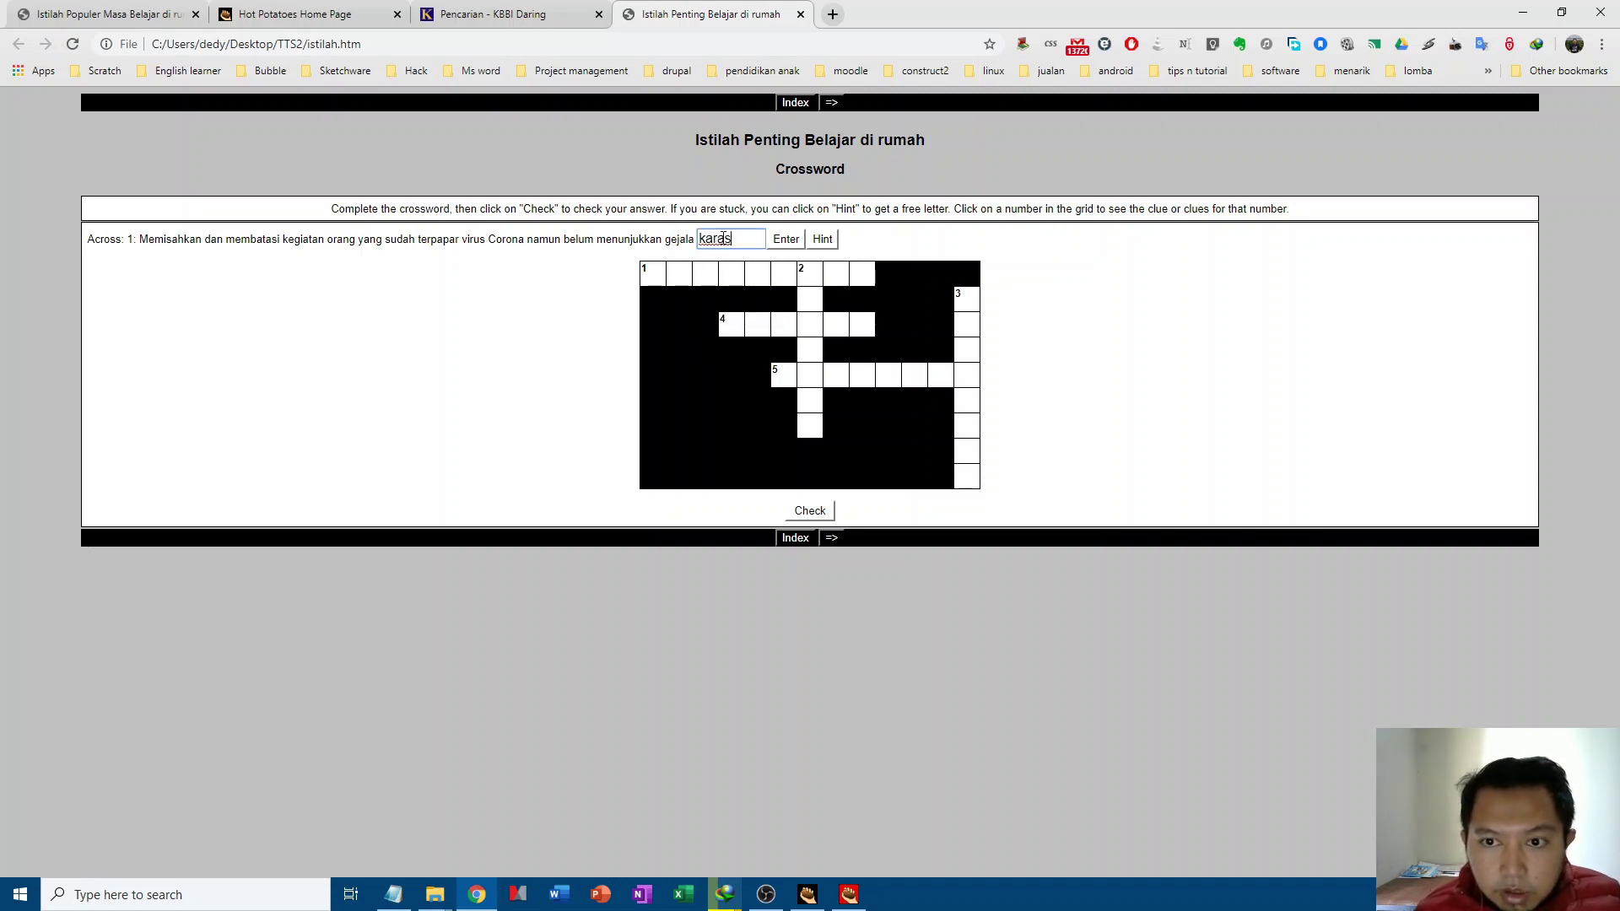
key(BackSpace)
text(ntina)
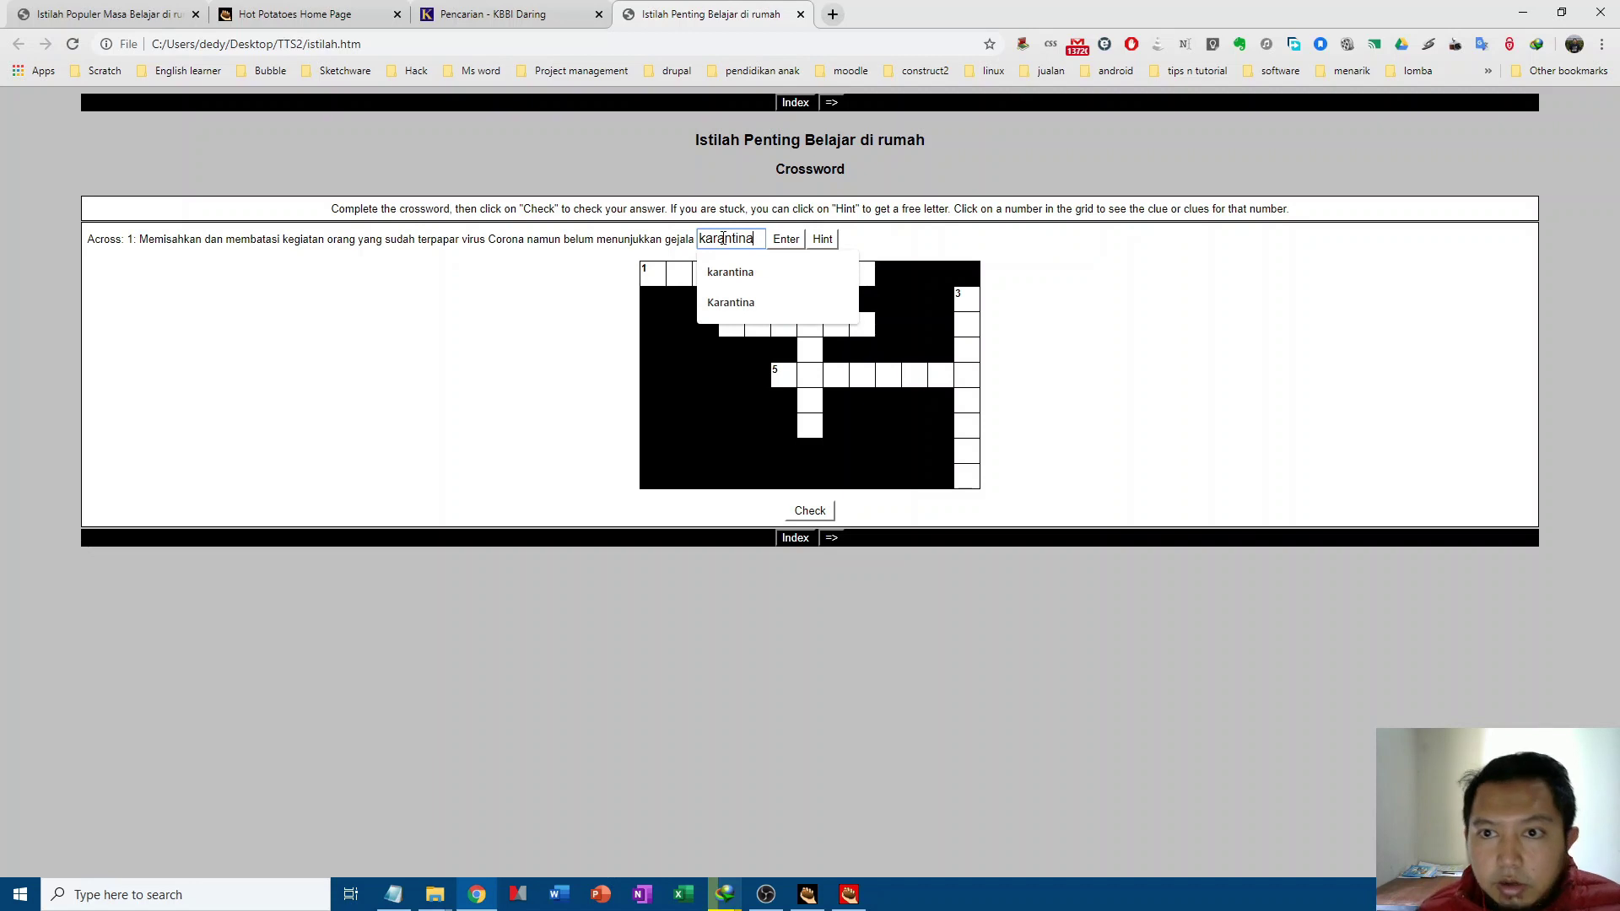
click(778, 245)
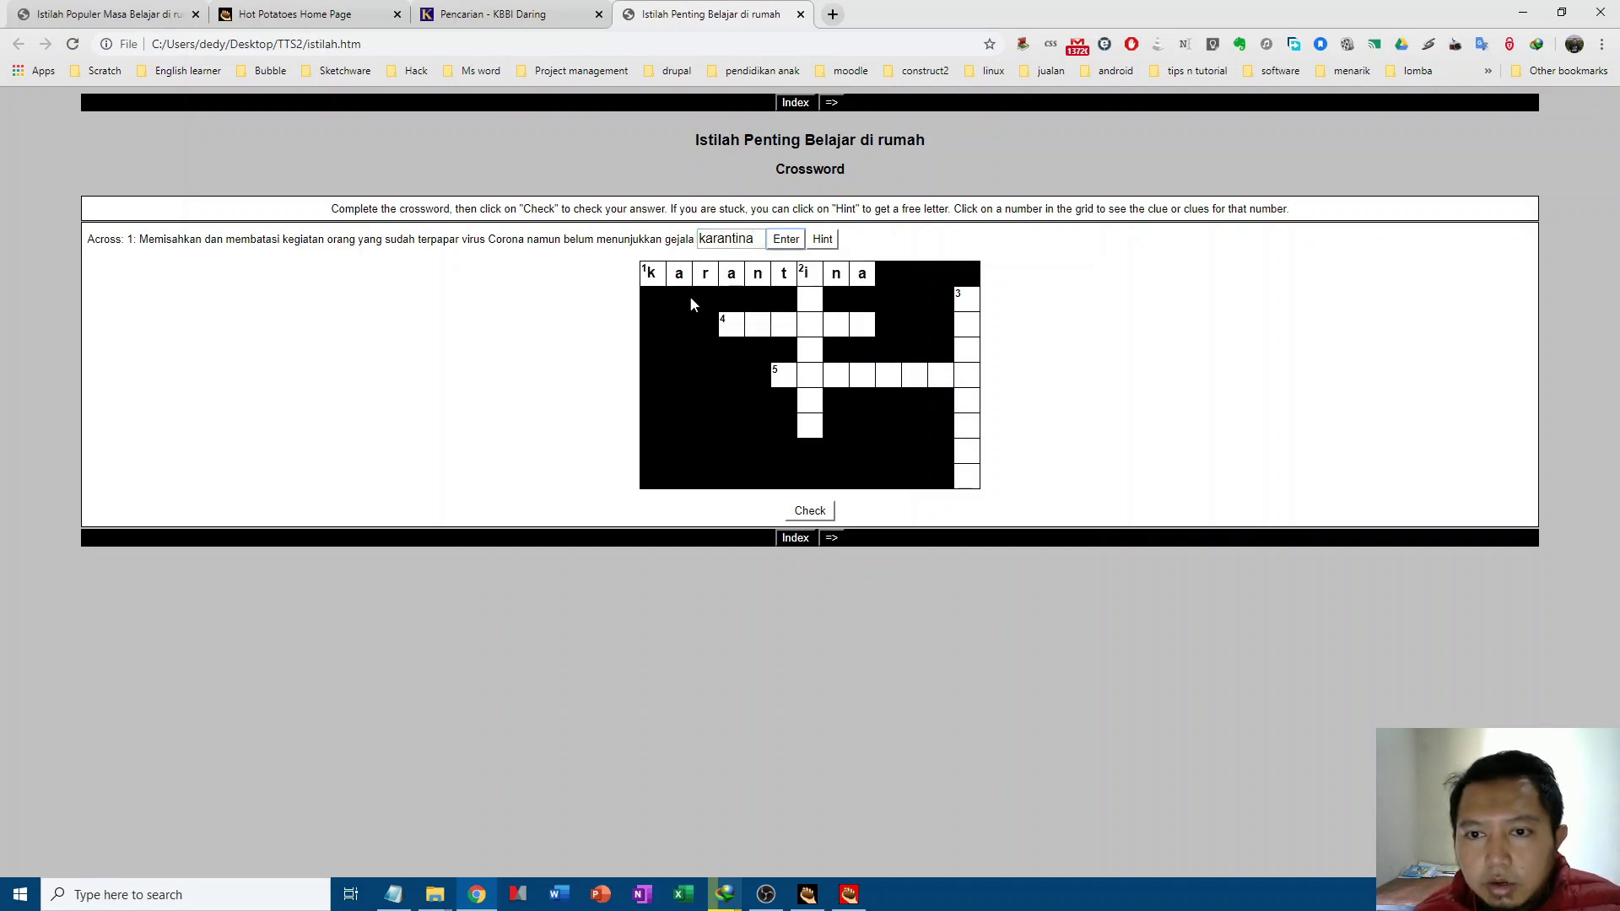
Step: Show the 2 down clue and enter isolasi as its answer in the grid
click(805, 272)
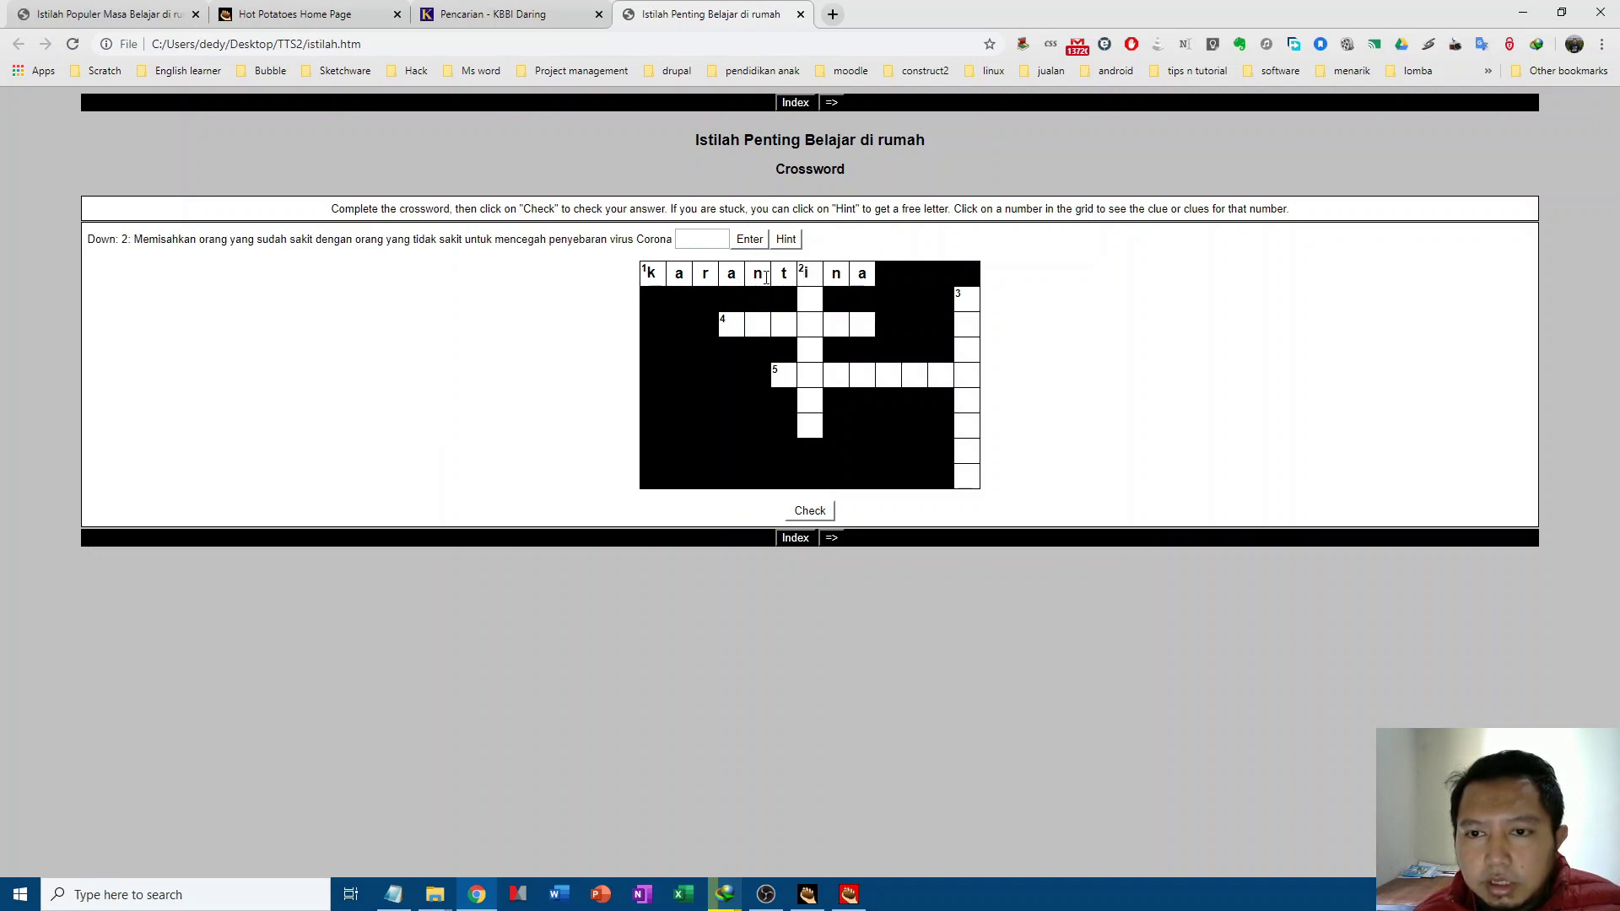
click(713, 240)
text(isola)
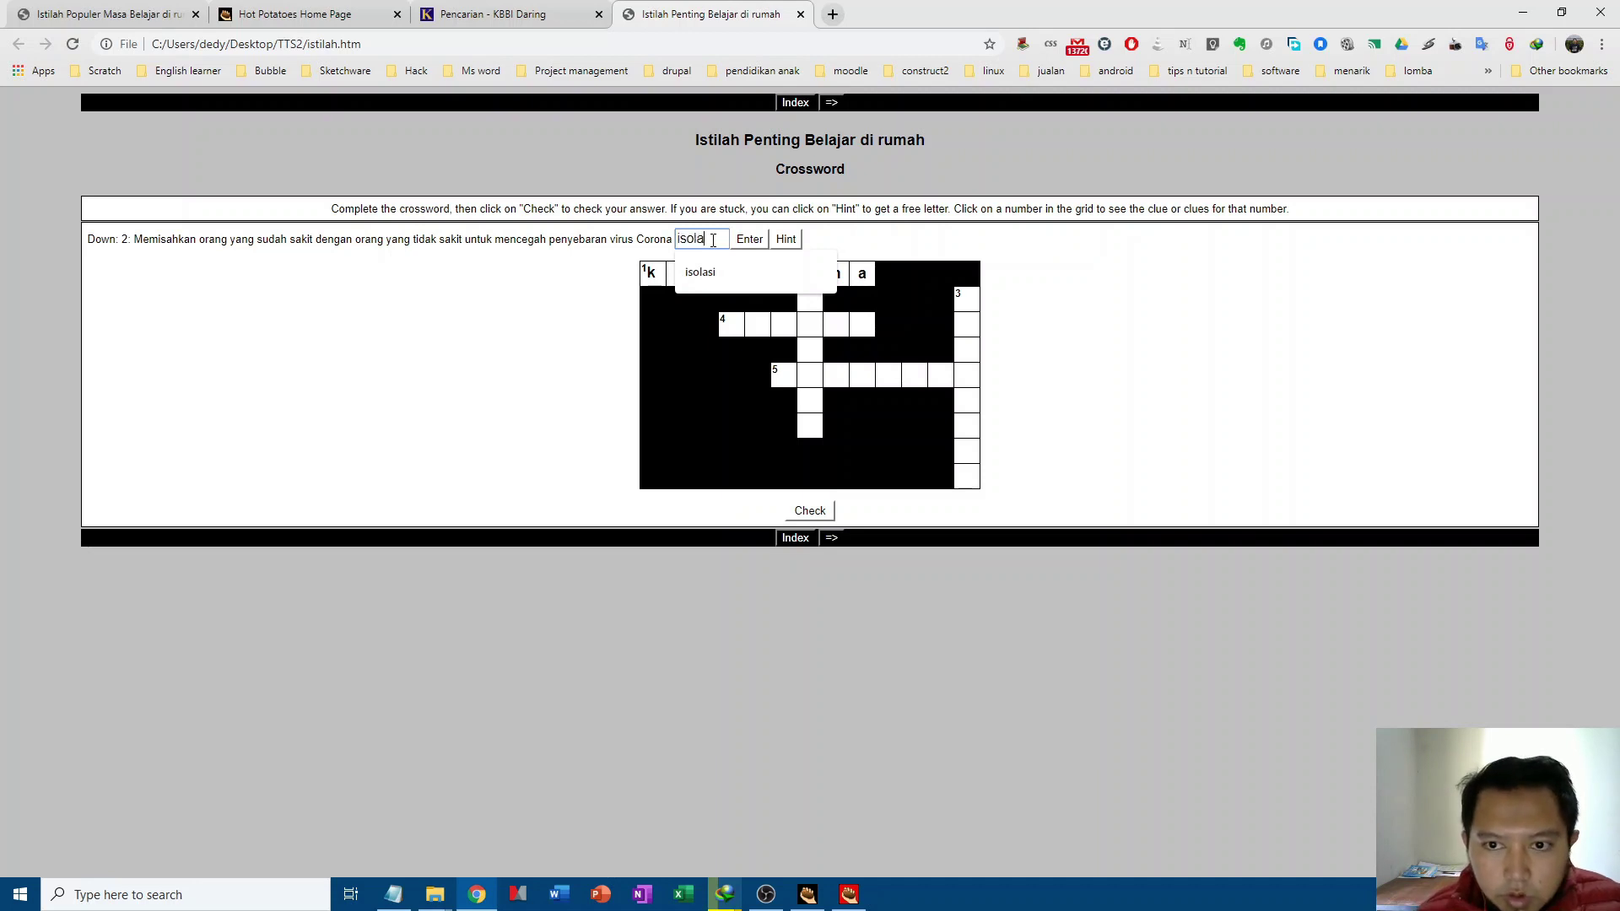
text(si)
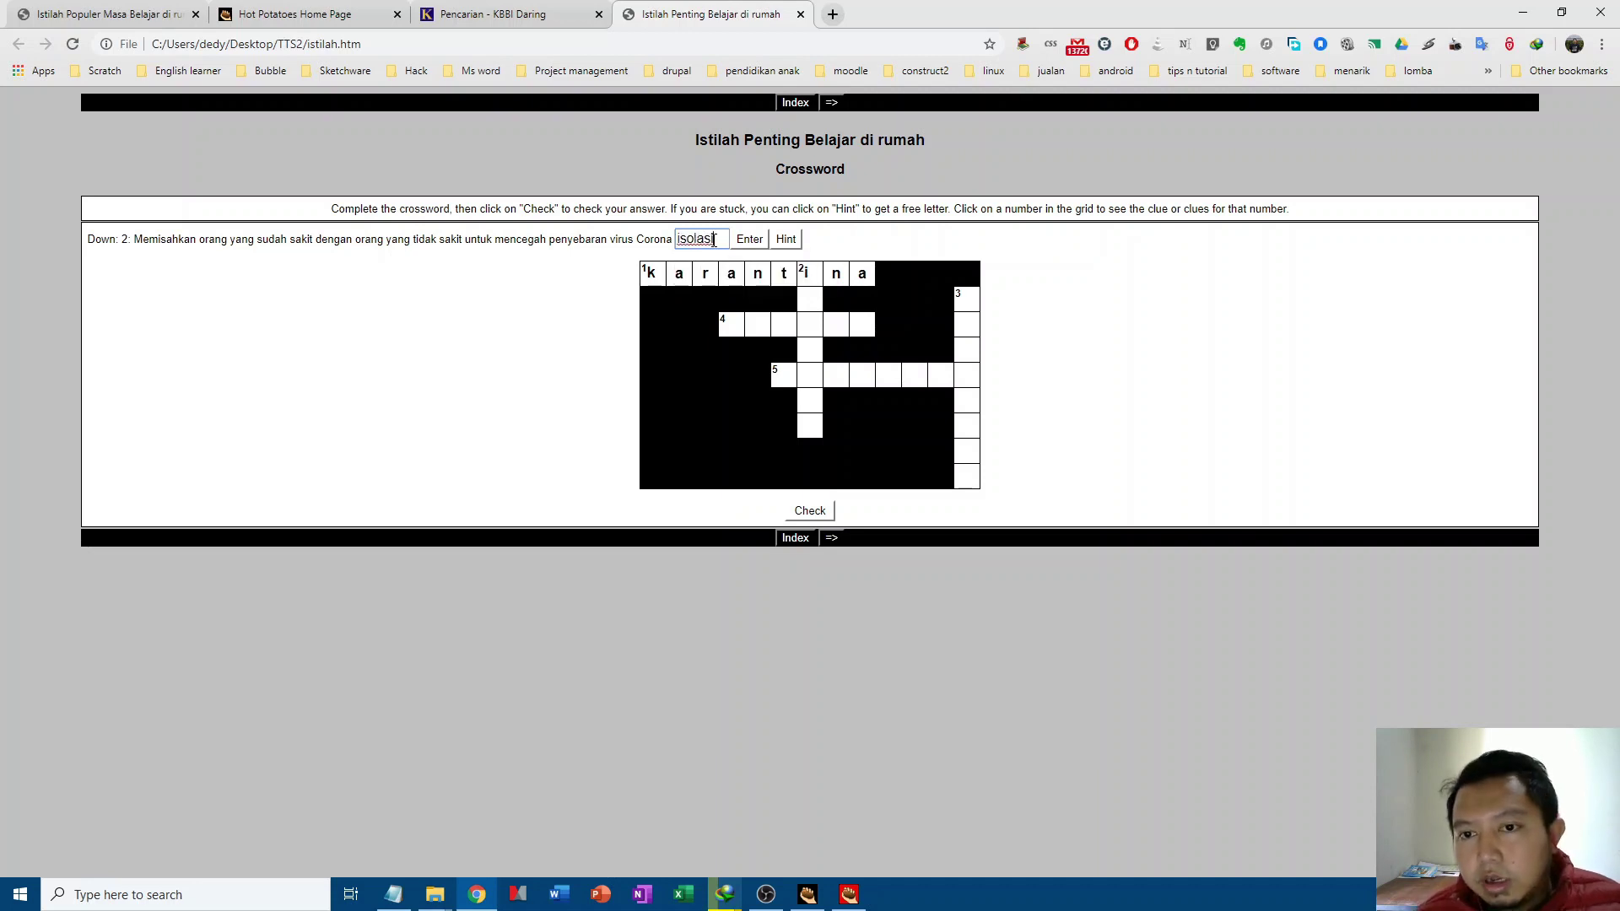
click(750, 239)
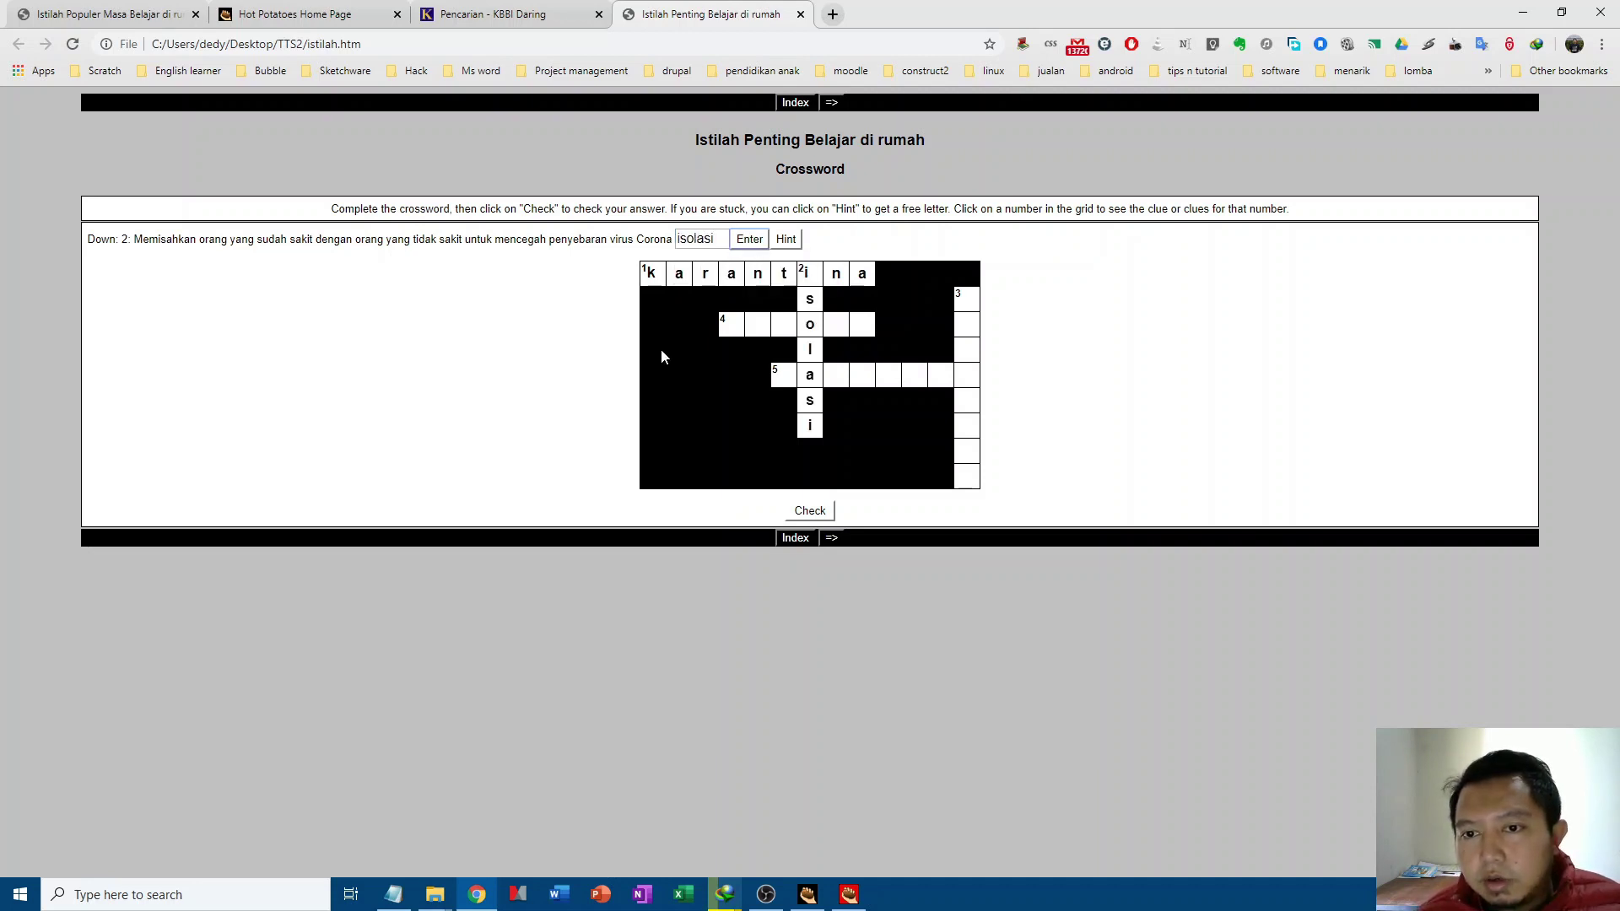
Step: Show the 4 across clue and fill in corona as its answer
click(724, 321)
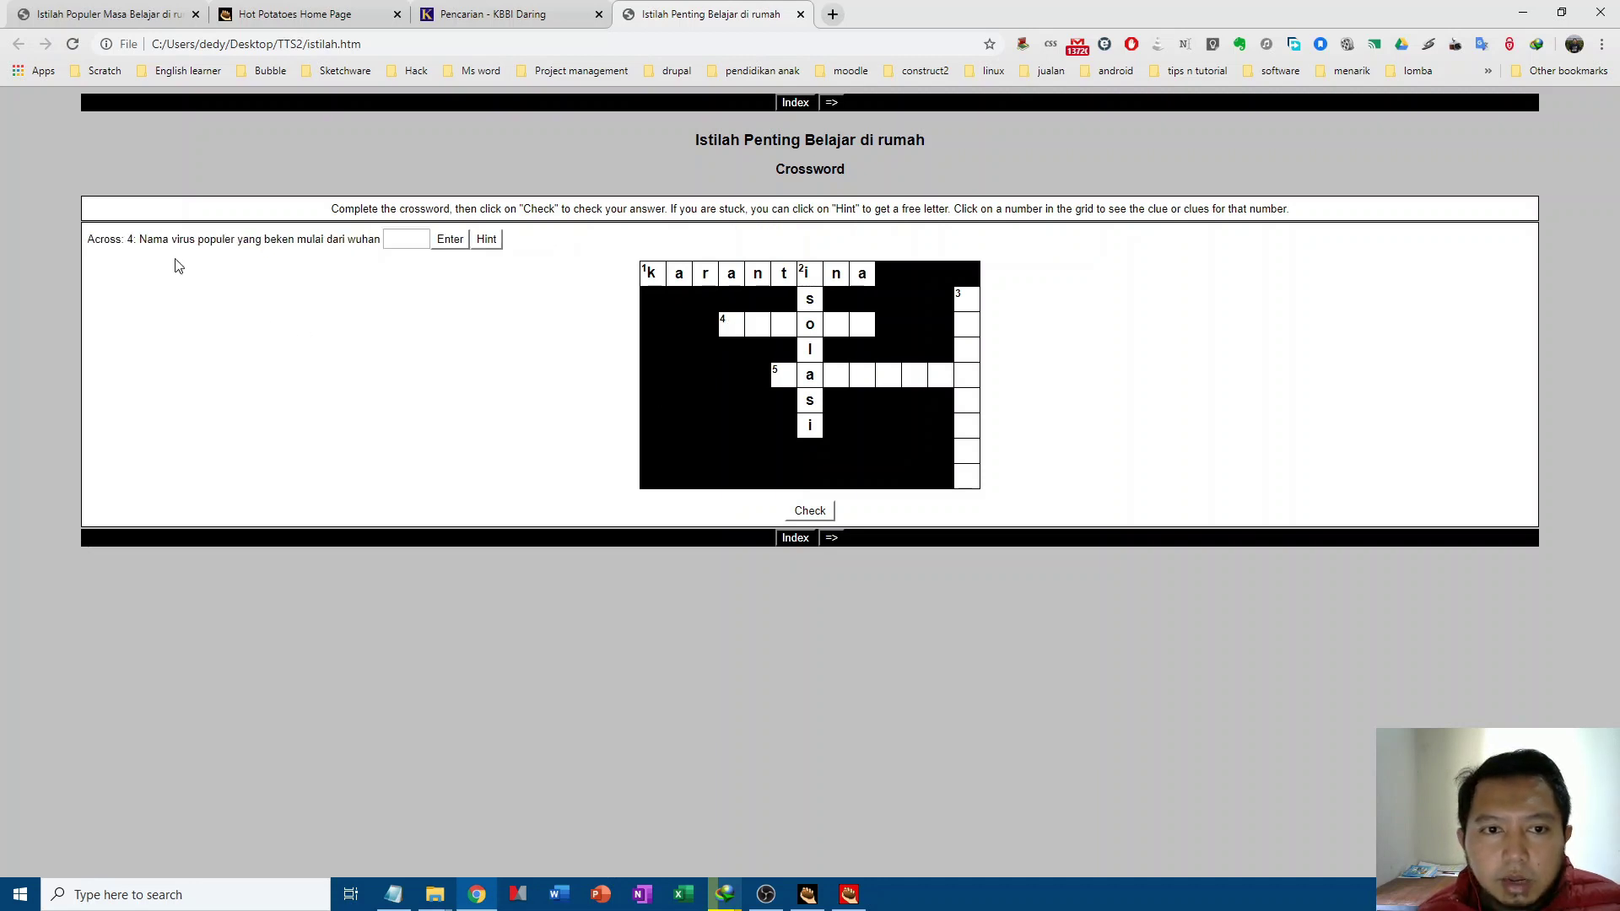
click(398, 245)
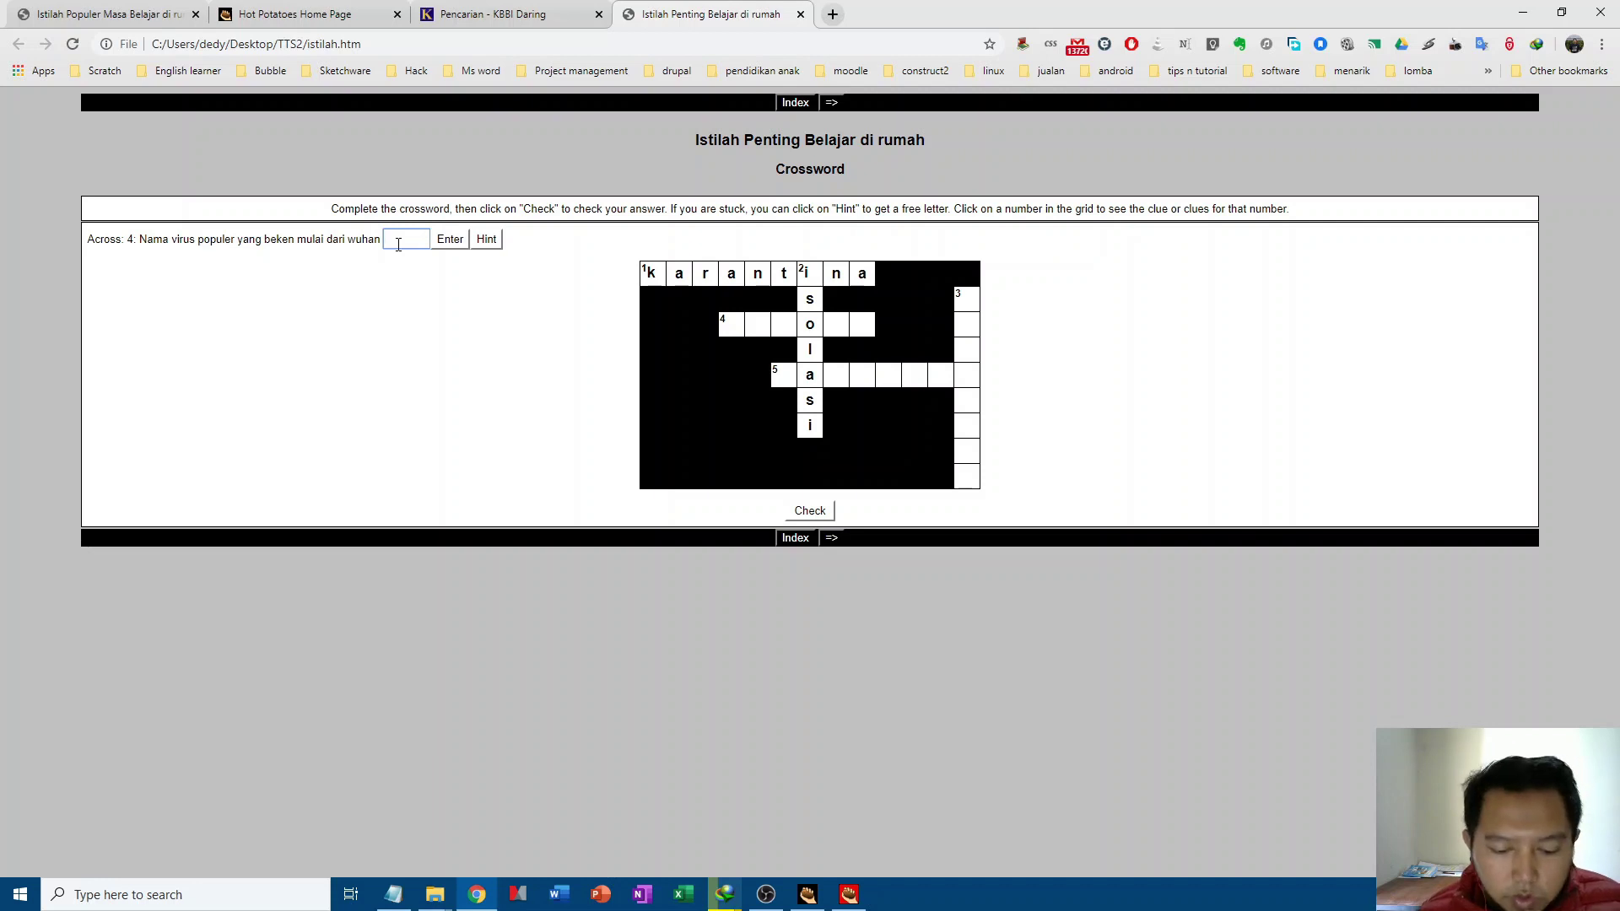
text(corona)
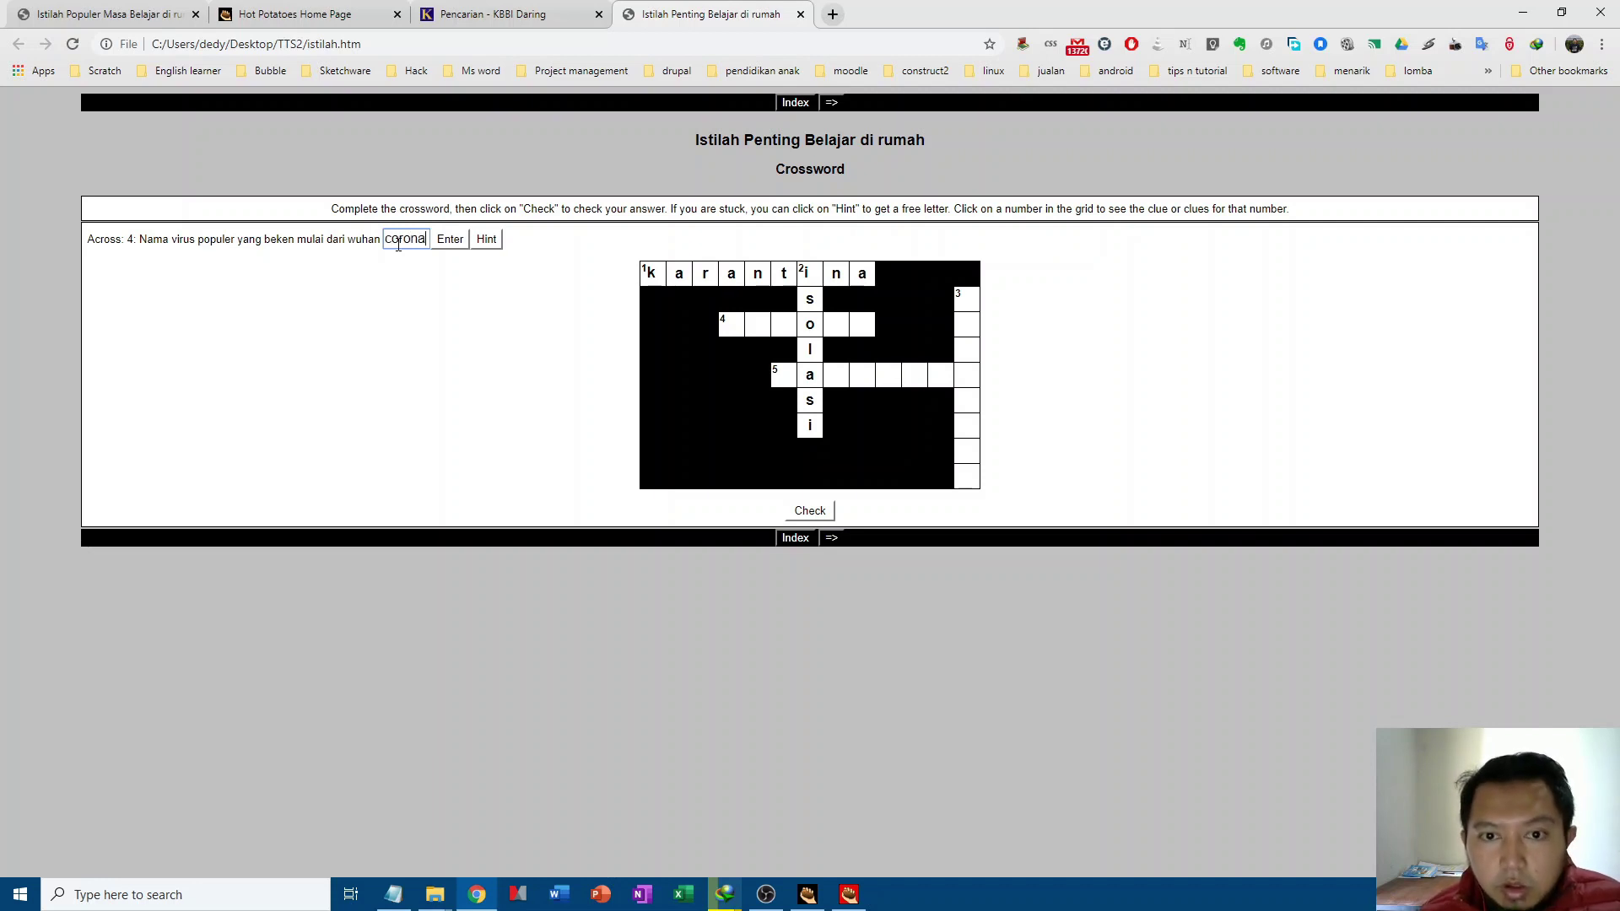
click(450, 238)
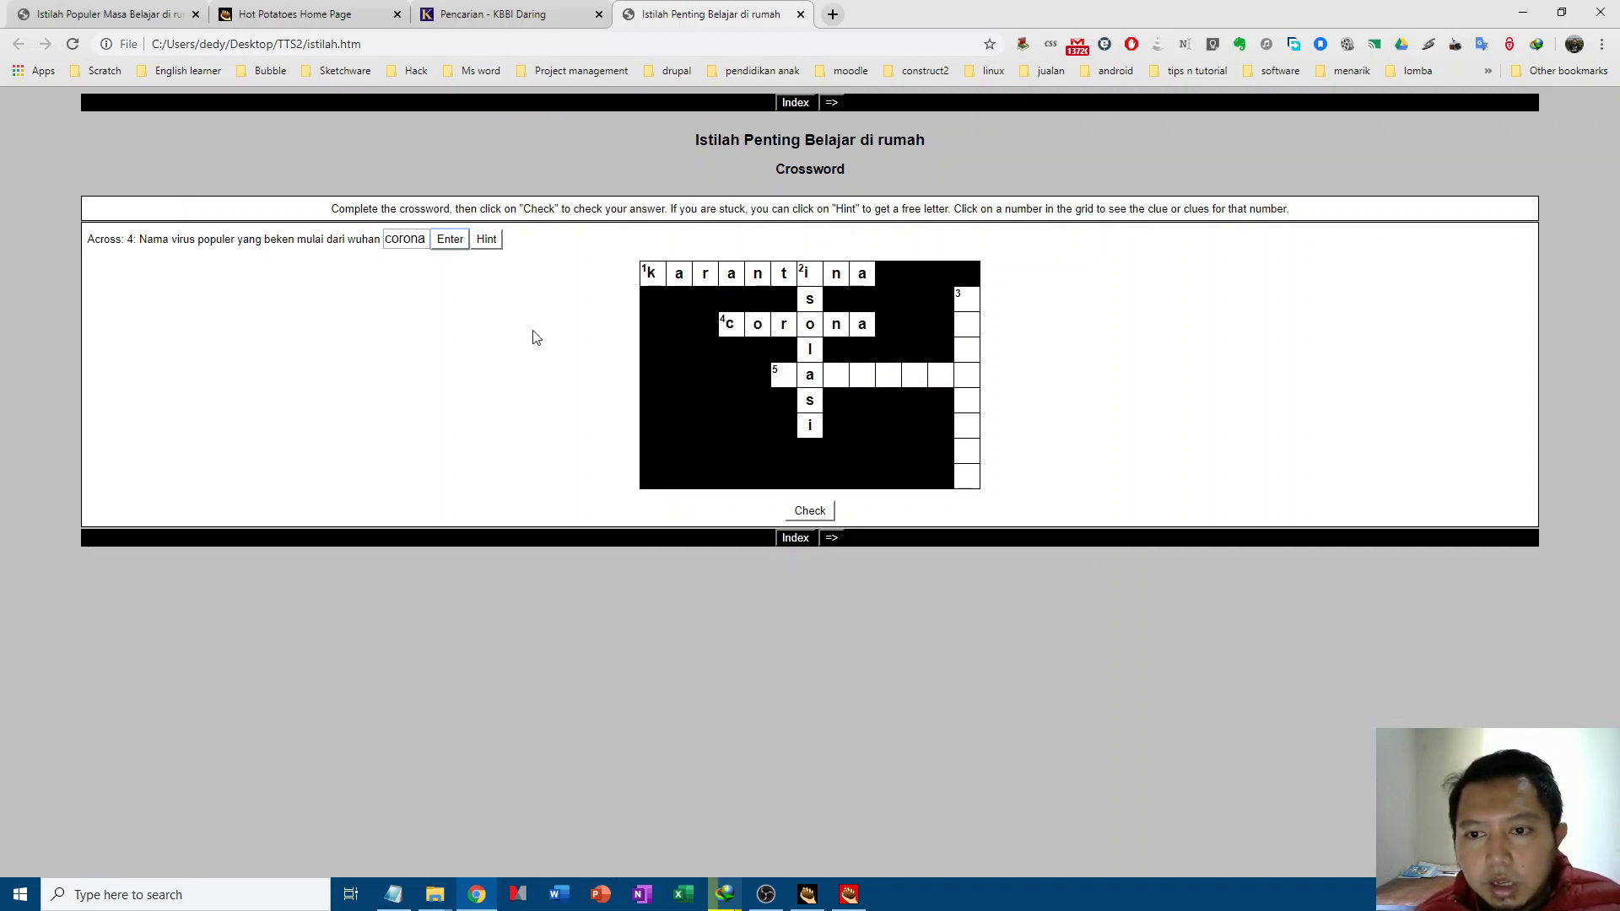
Step: Answer the 5 across clue with pandemik, checking the term's spelling in the daftar istilah Notepad file
click(776, 374)
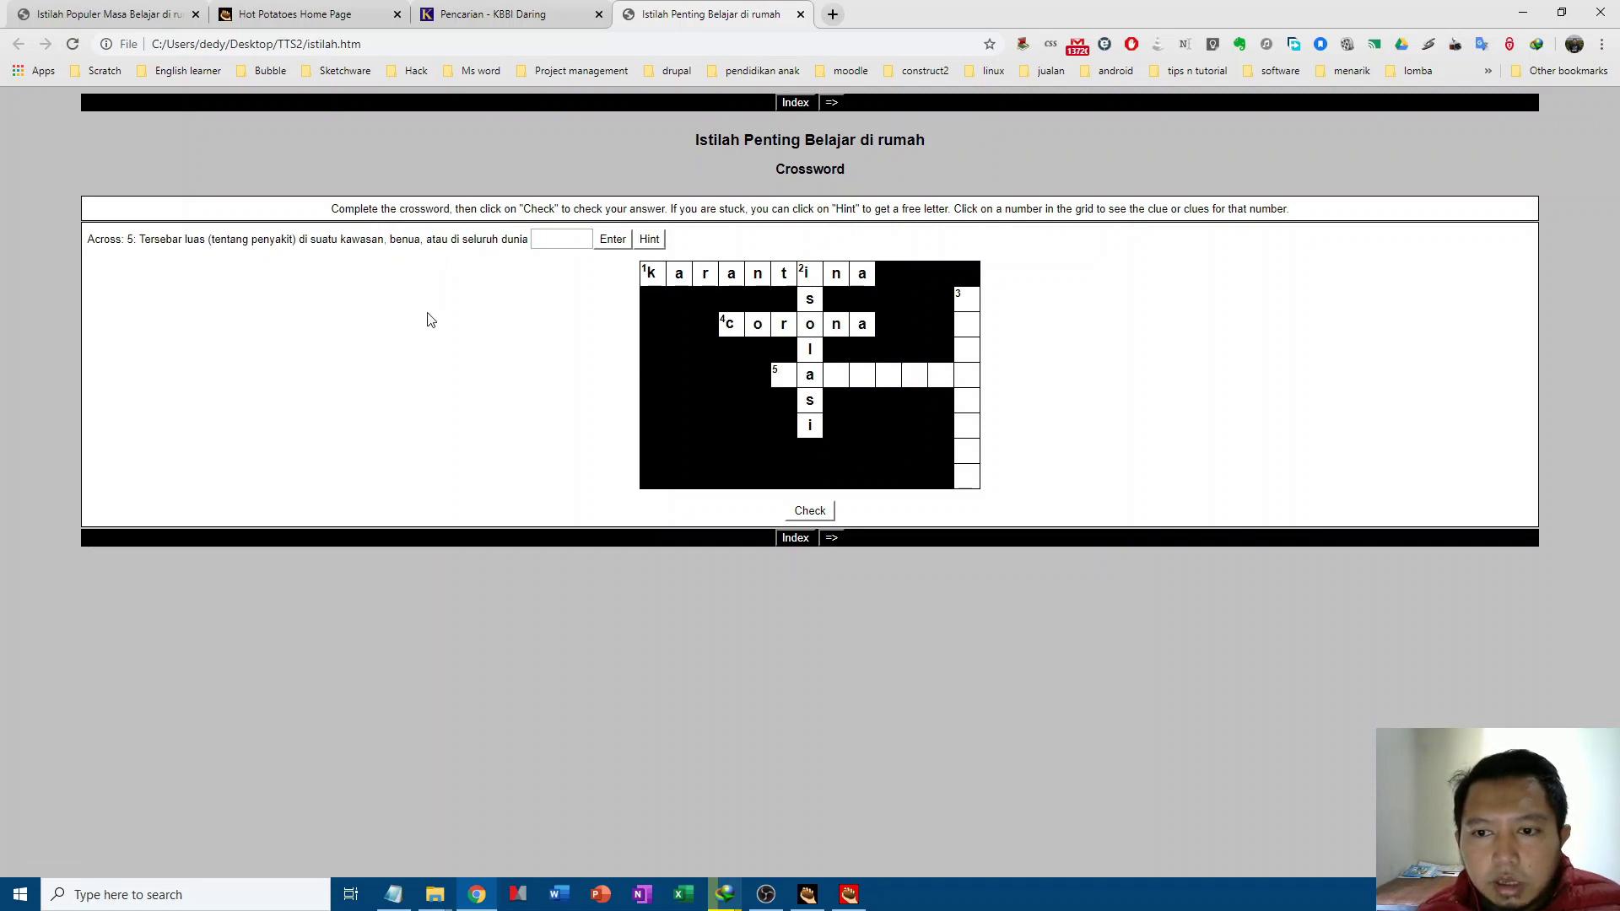
click(574, 241)
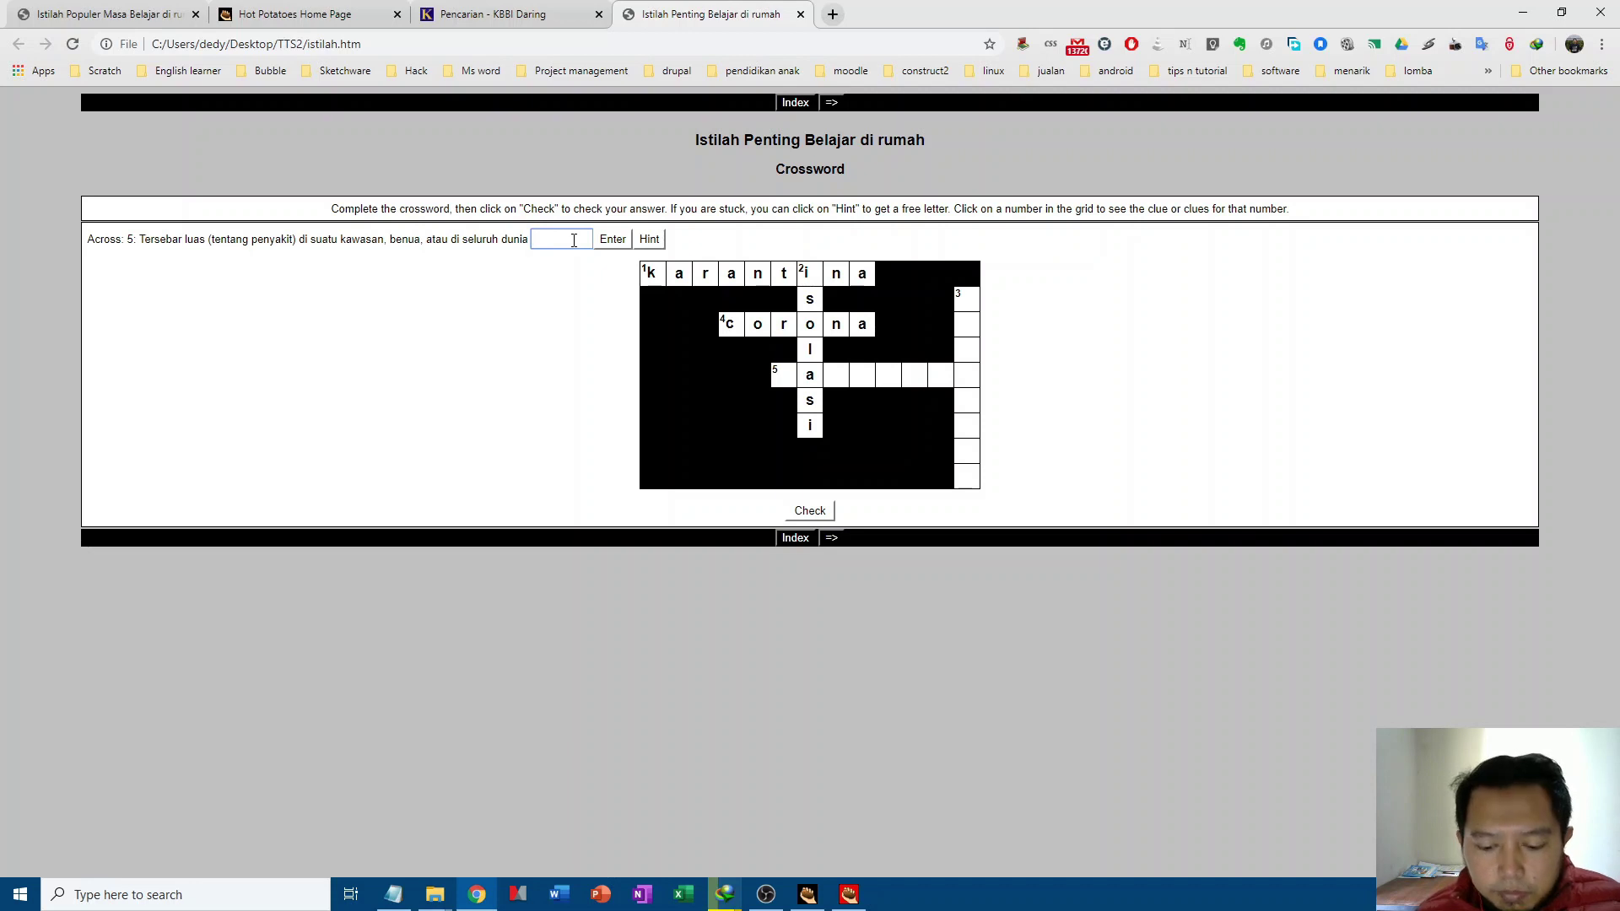
text(pandemi)
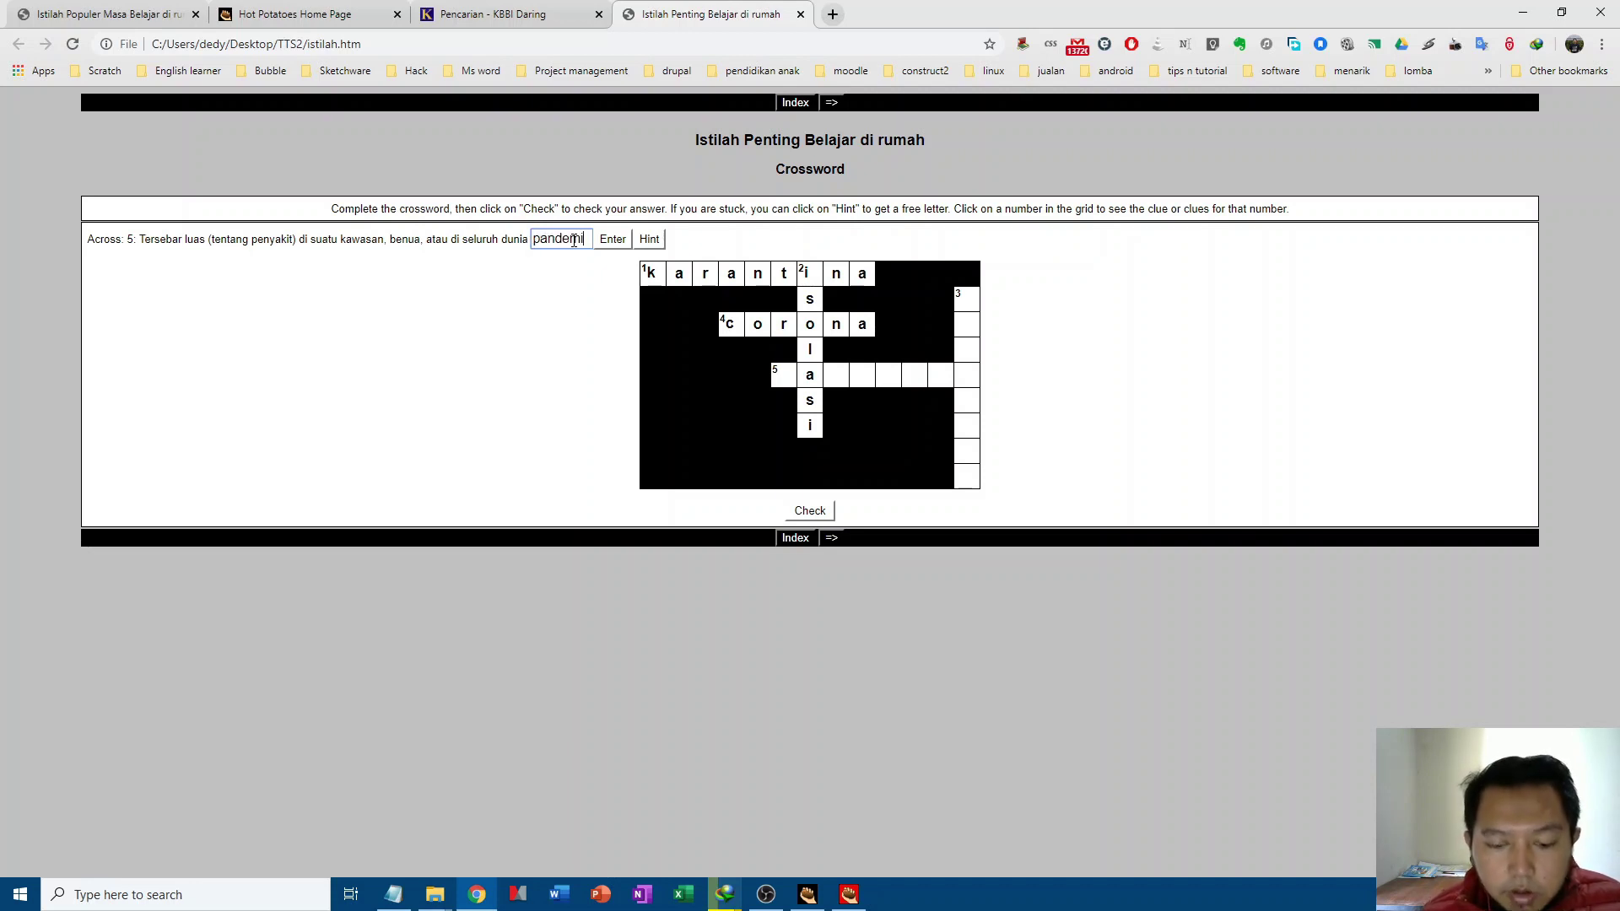
text(c)
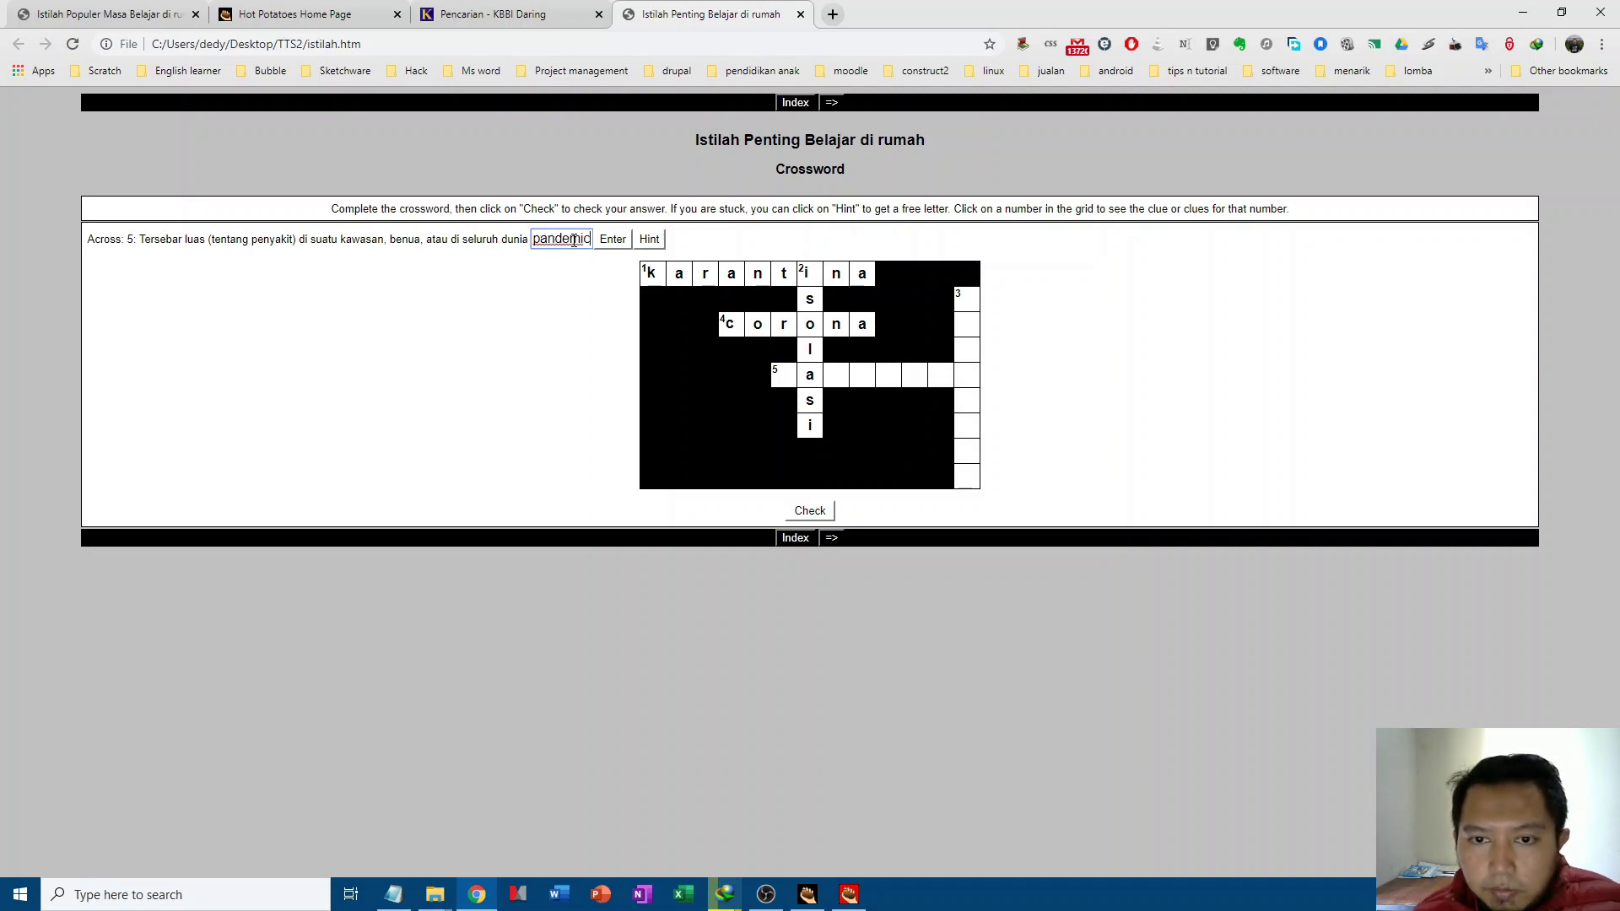
click(393, 903)
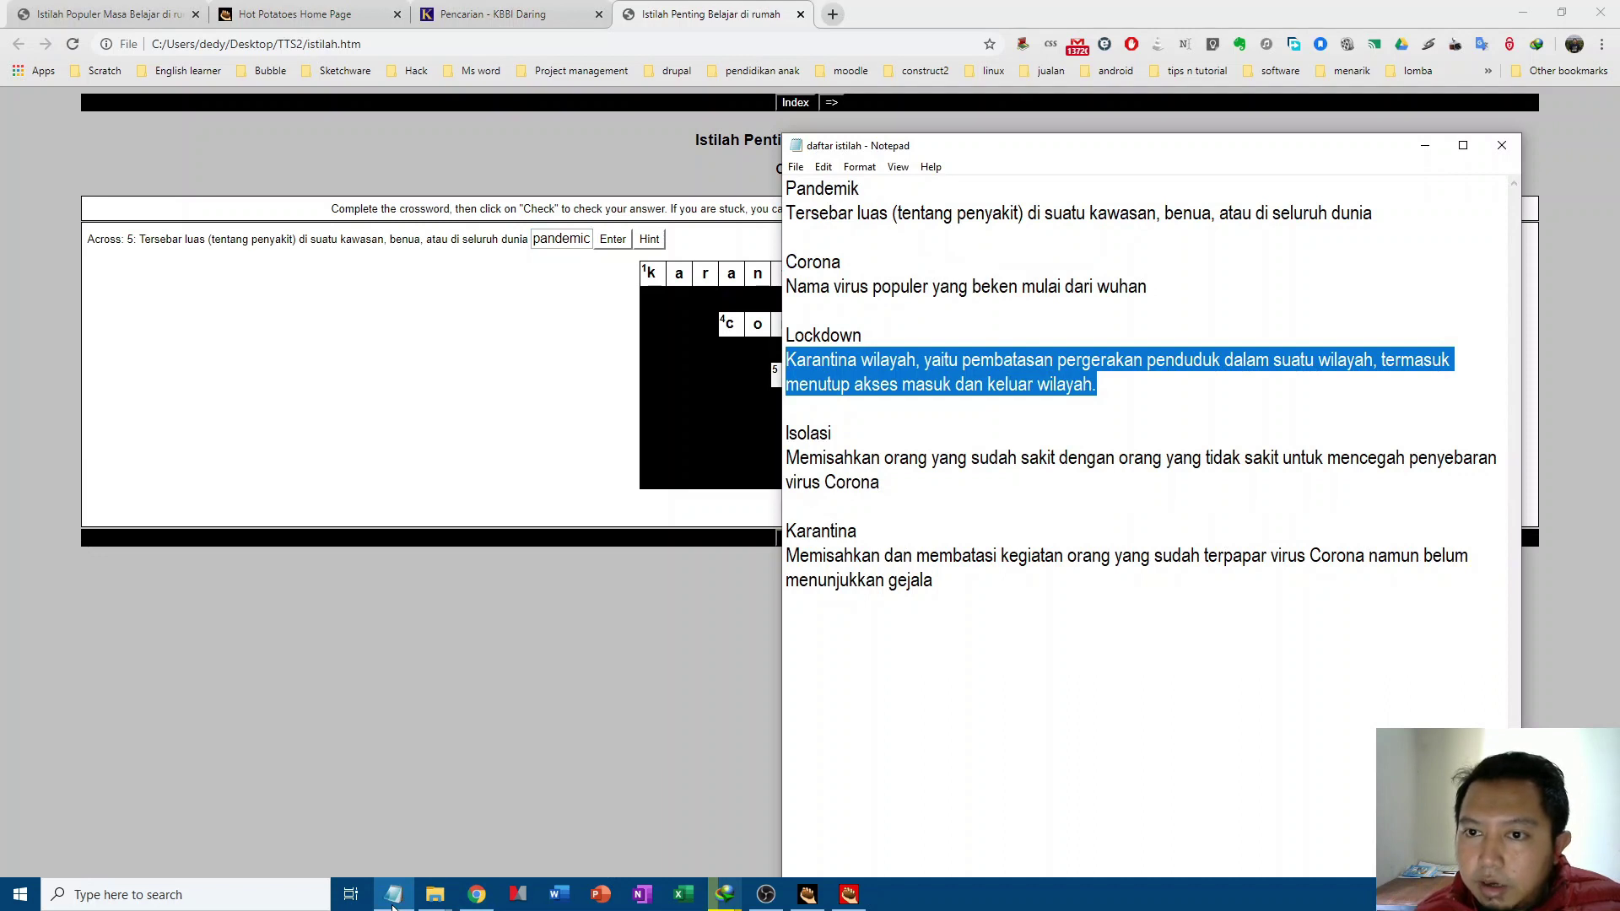
click(394, 903)
text(k)
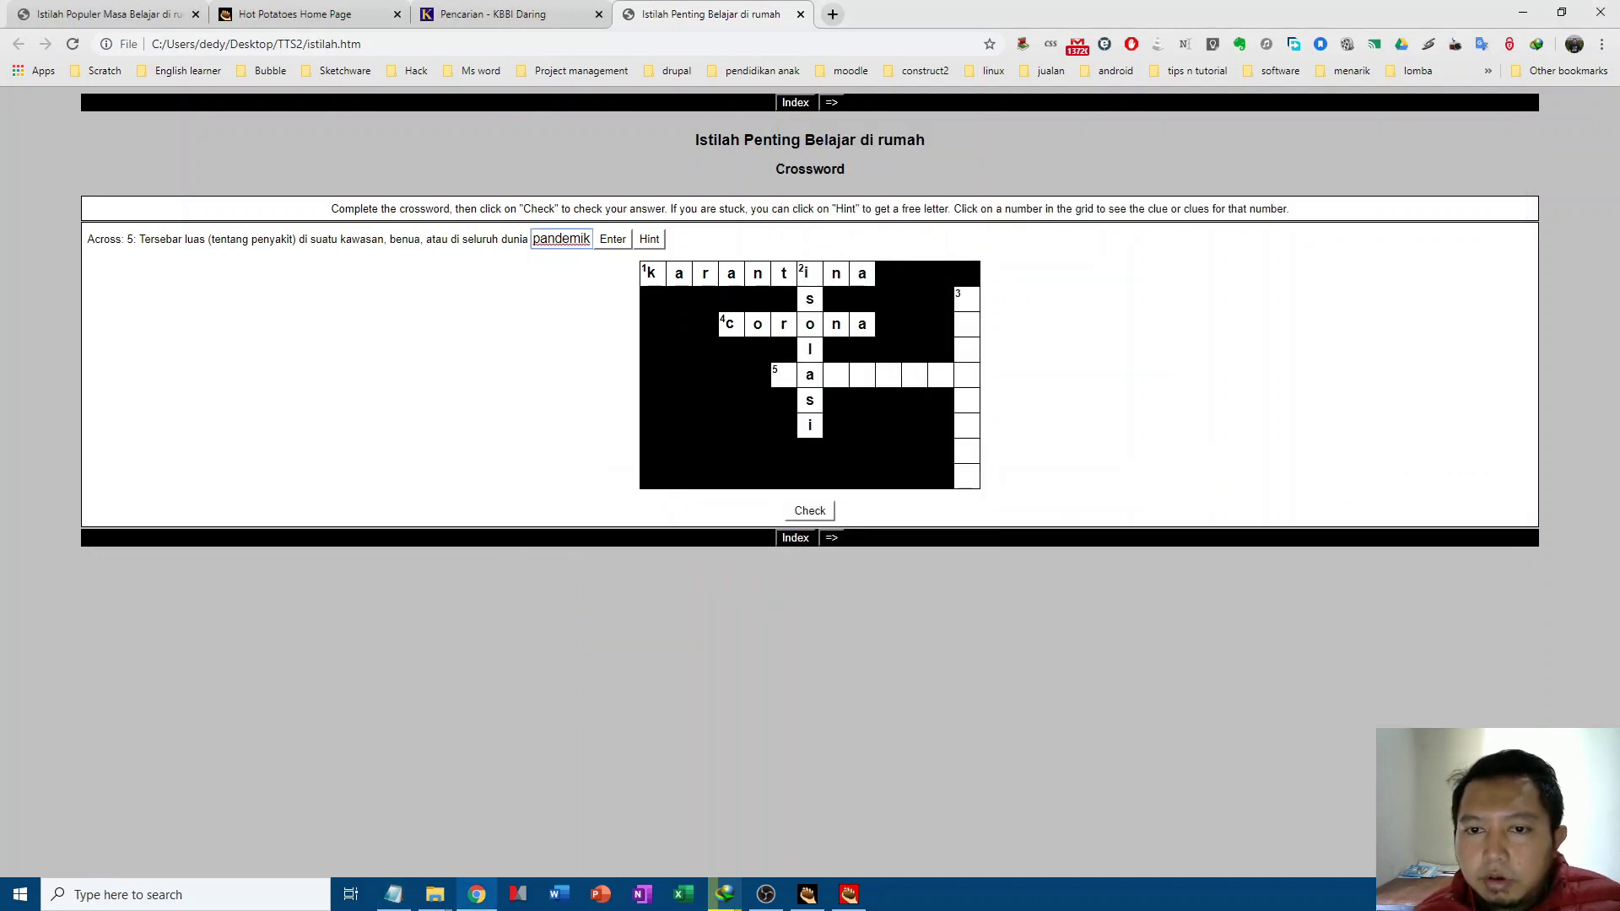
key(Return)
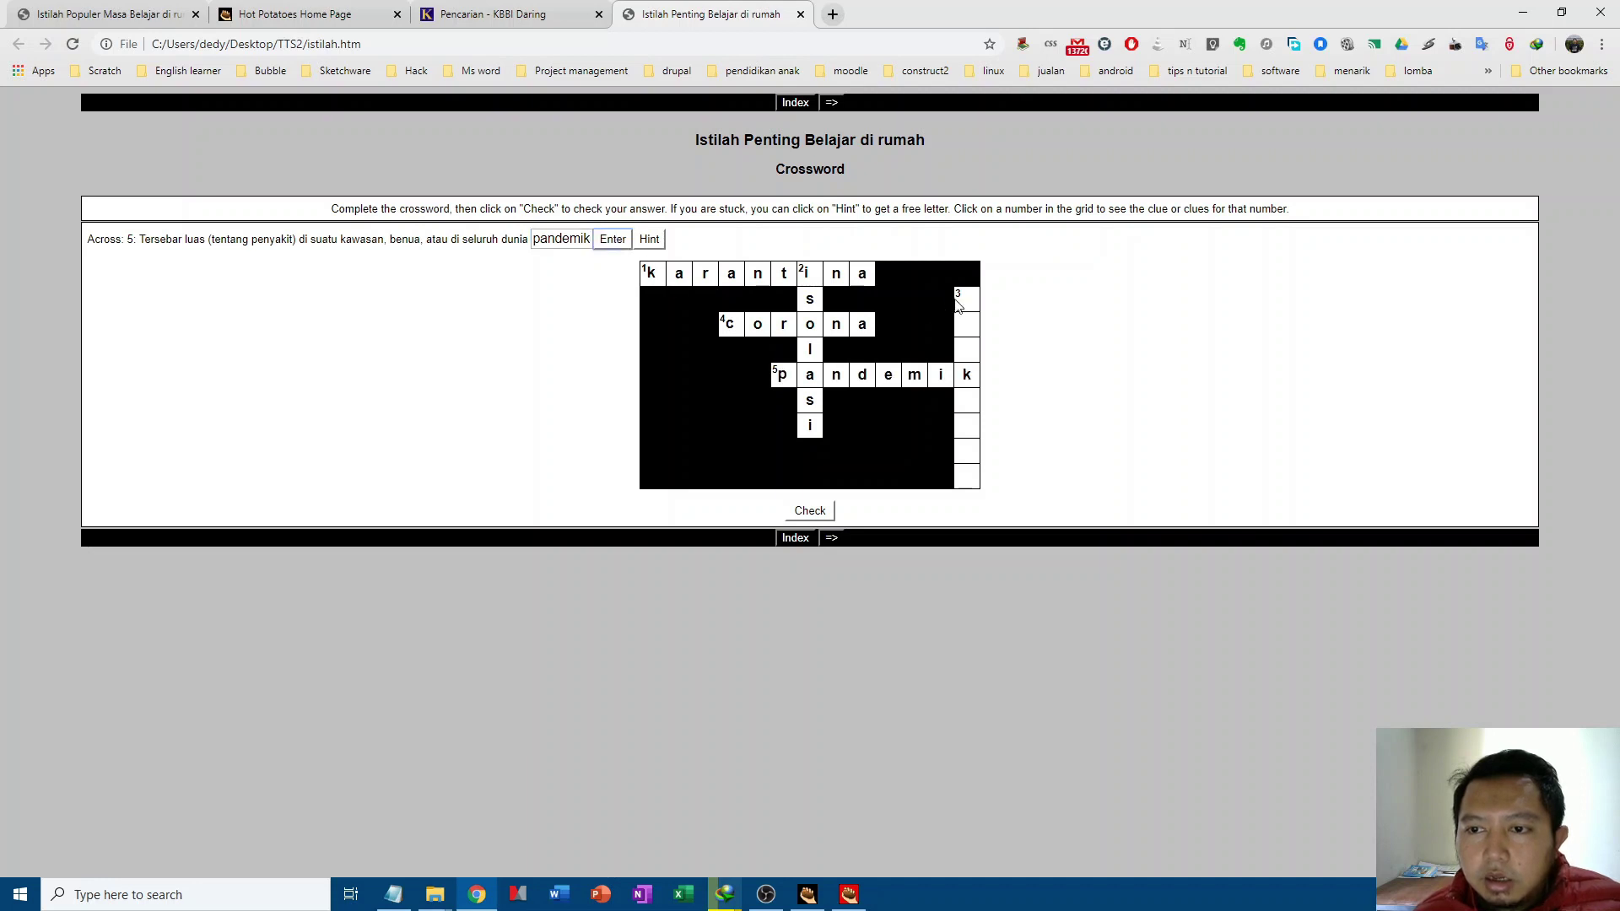
Step: Show the 3 down clue, look up its term in the daftar istilah Notepad file and request a free hint letter
click(967, 304)
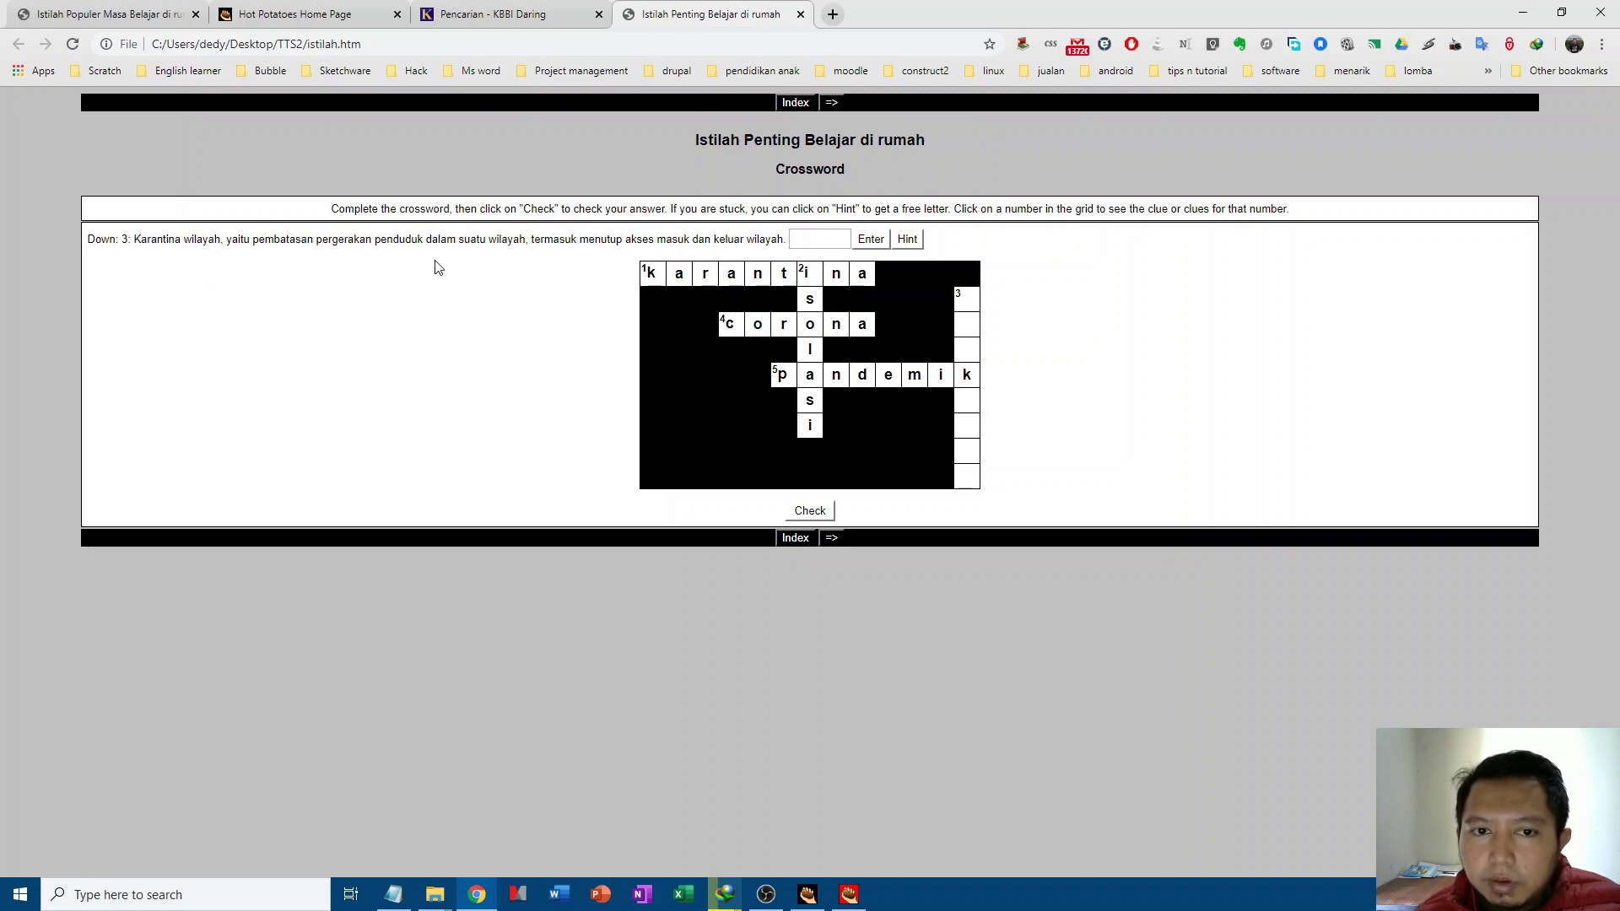
click(404, 904)
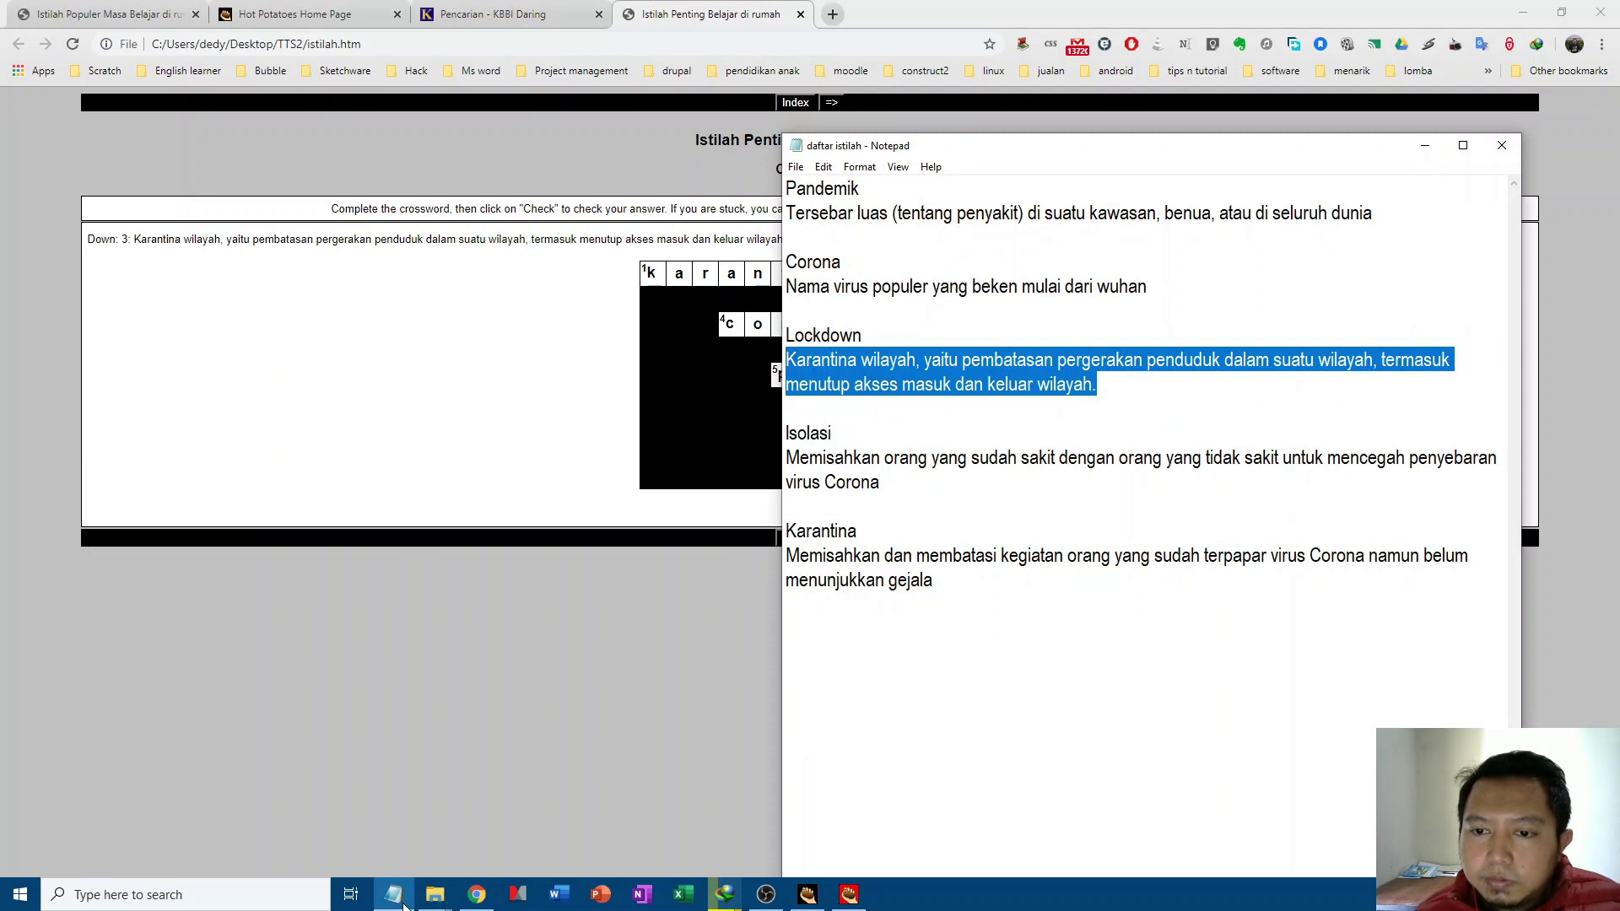
click(404, 904)
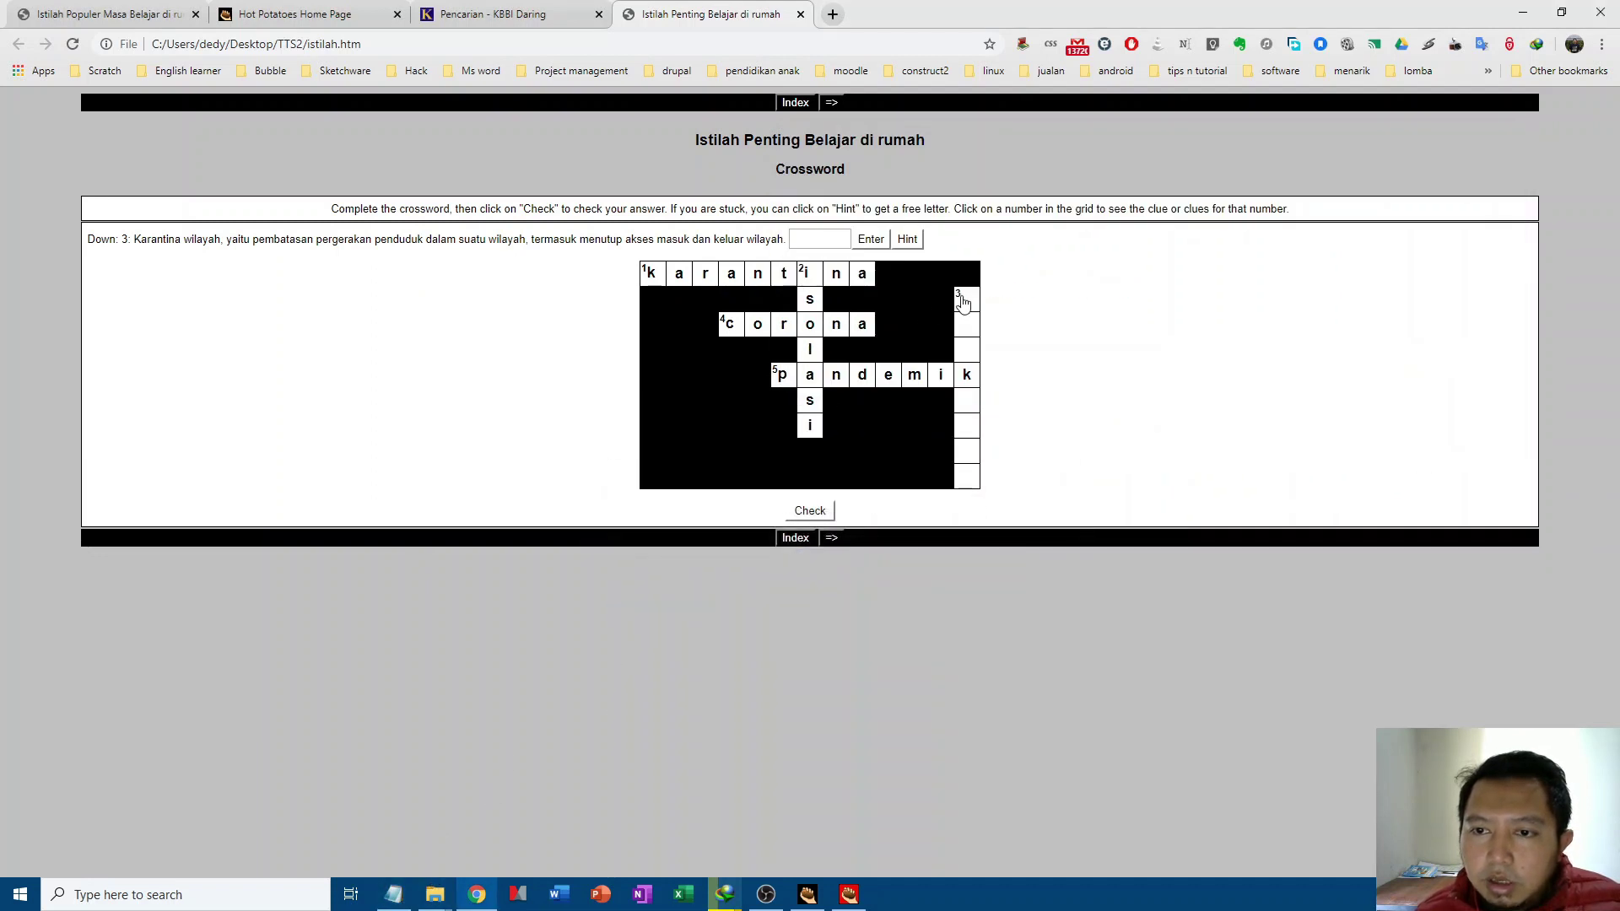
click(912, 244)
click(394, 894)
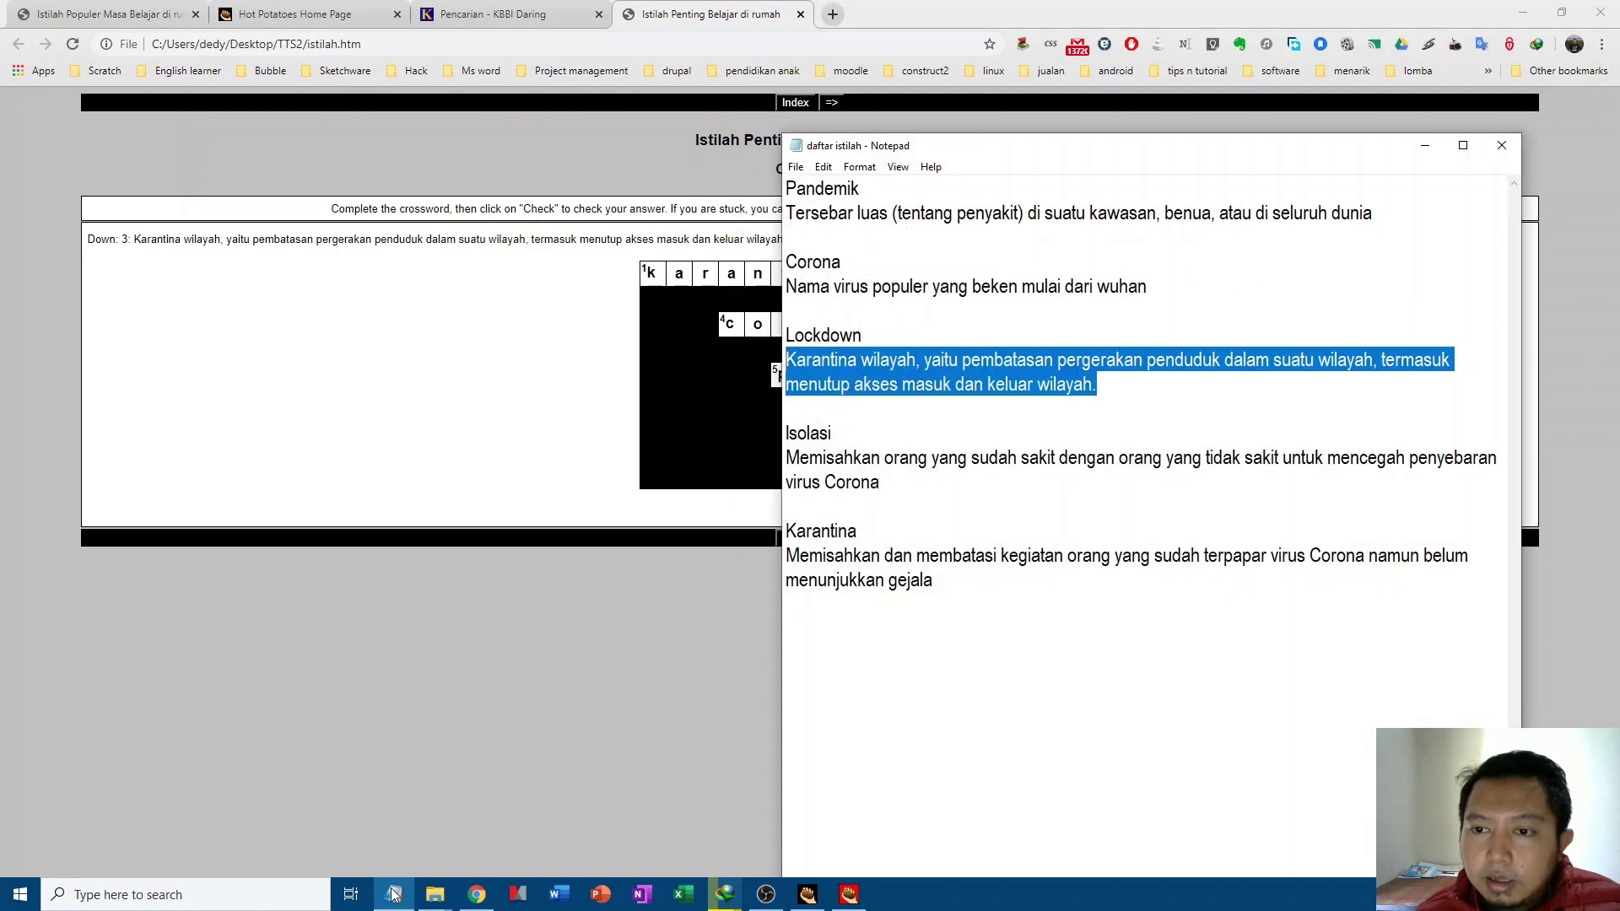
click(394, 895)
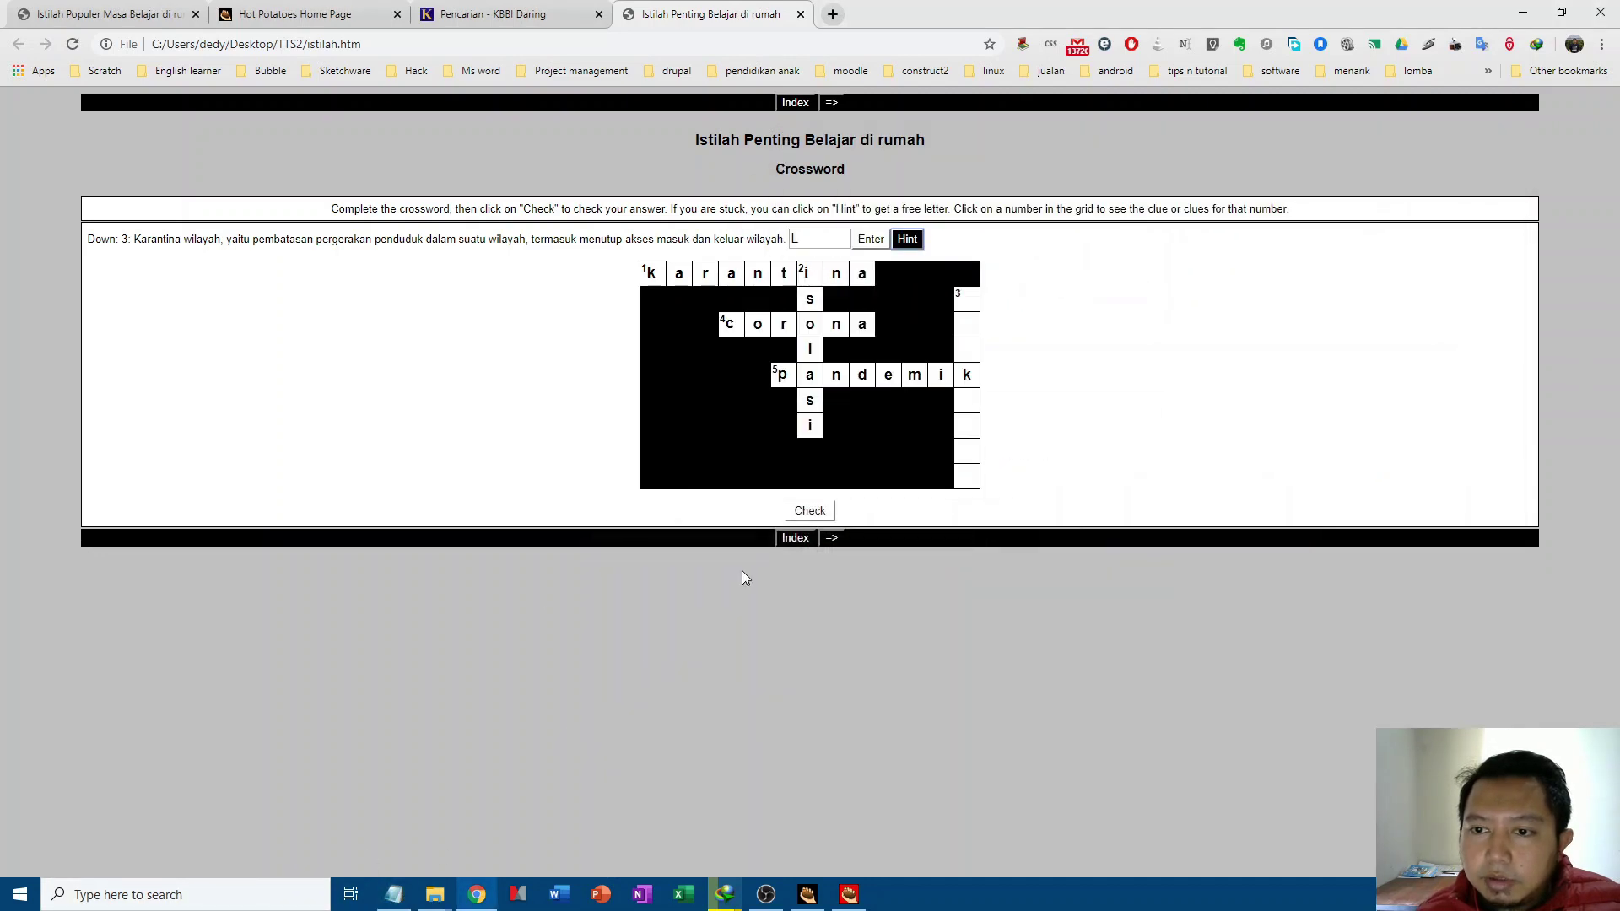
Step: Complete the 3 down answer as Lockdown, enter it in the grid and check the whole crossword
click(804, 239)
text(ock)
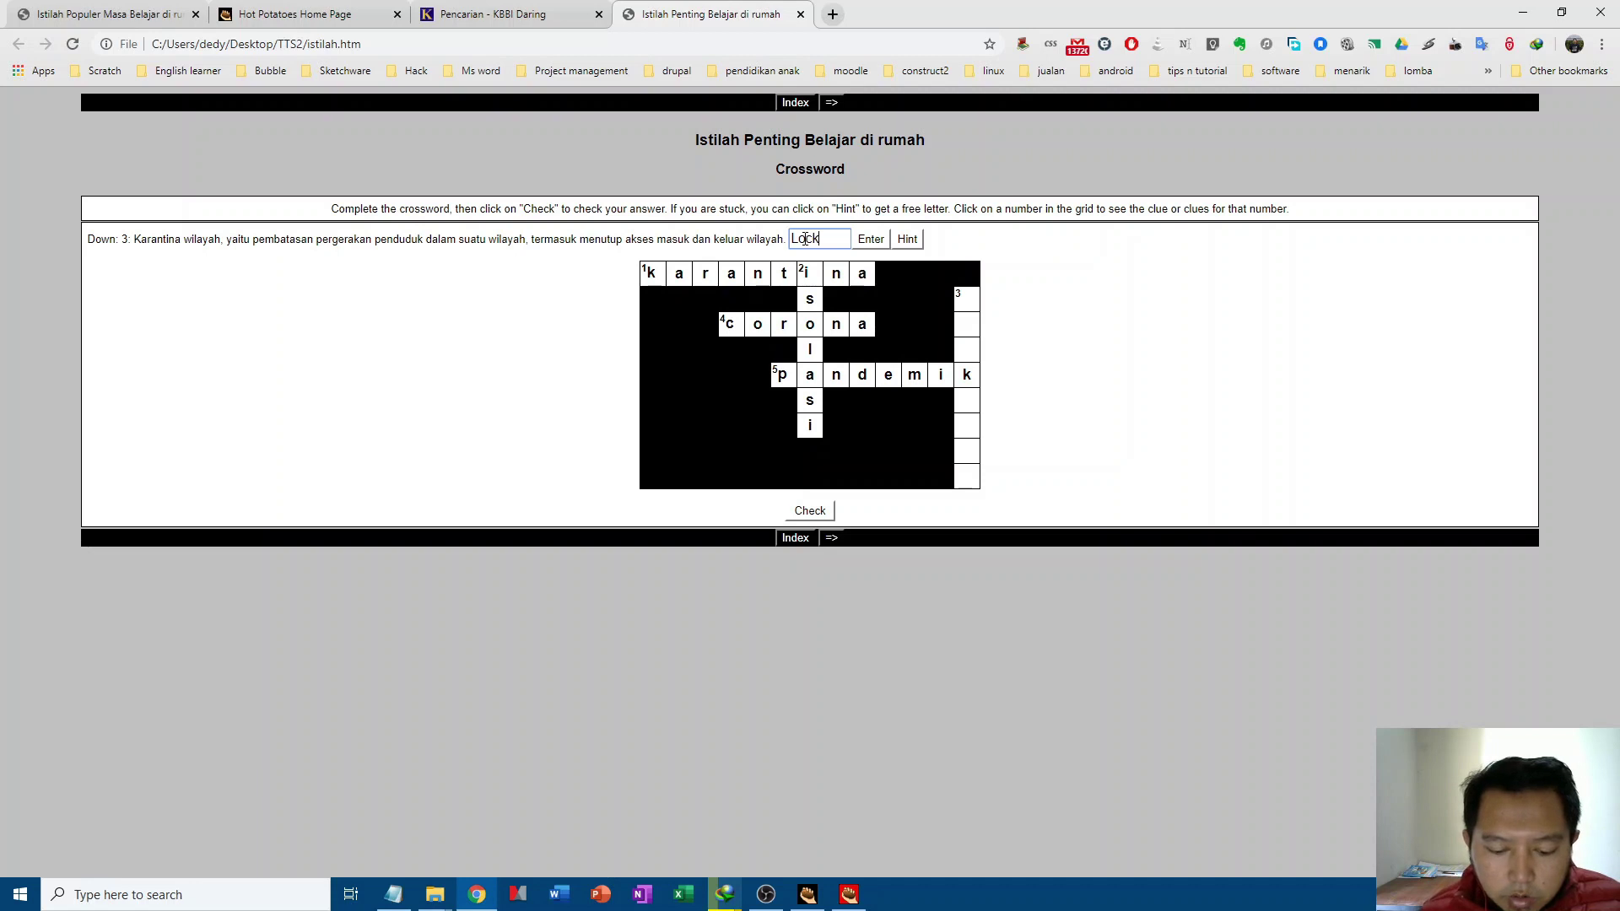
text(down)
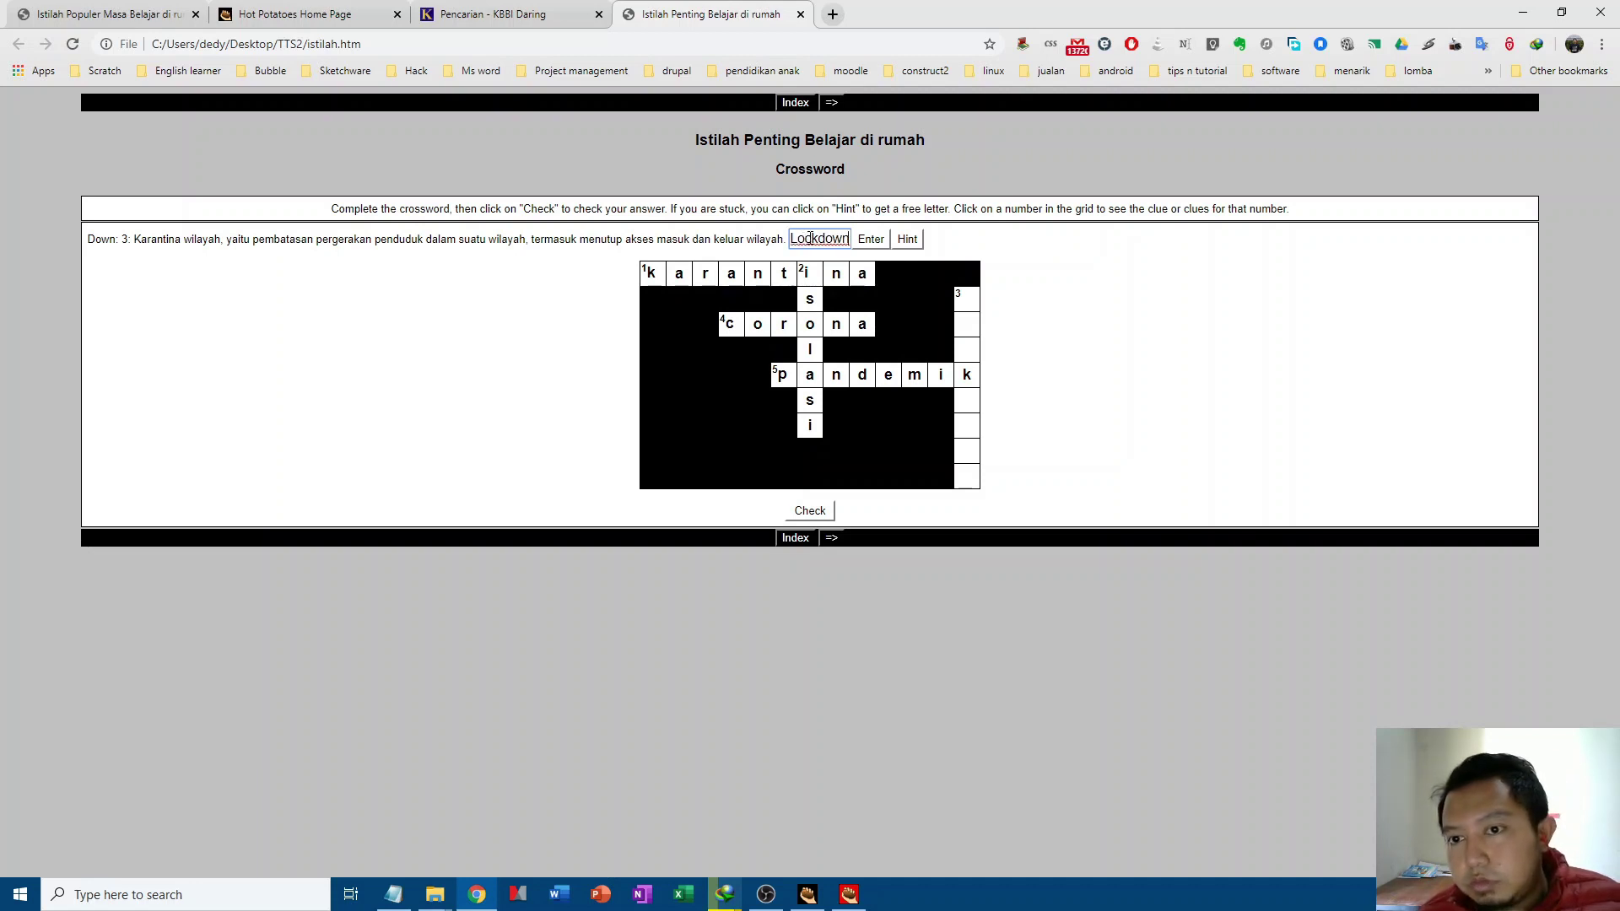
click(871, 239)
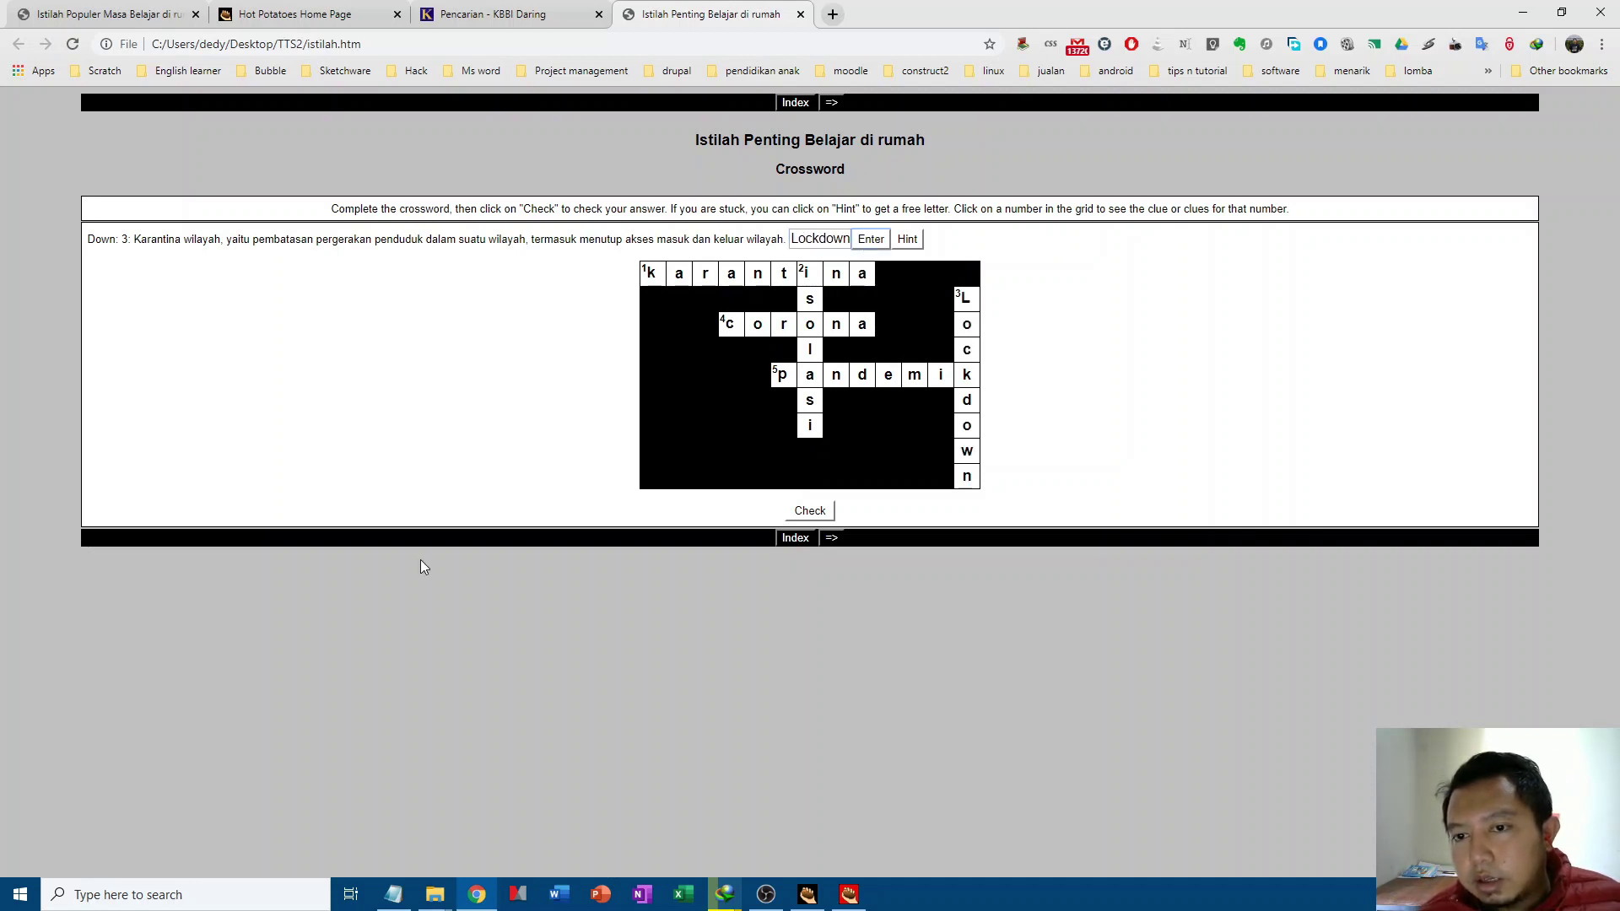
click(821, 515)
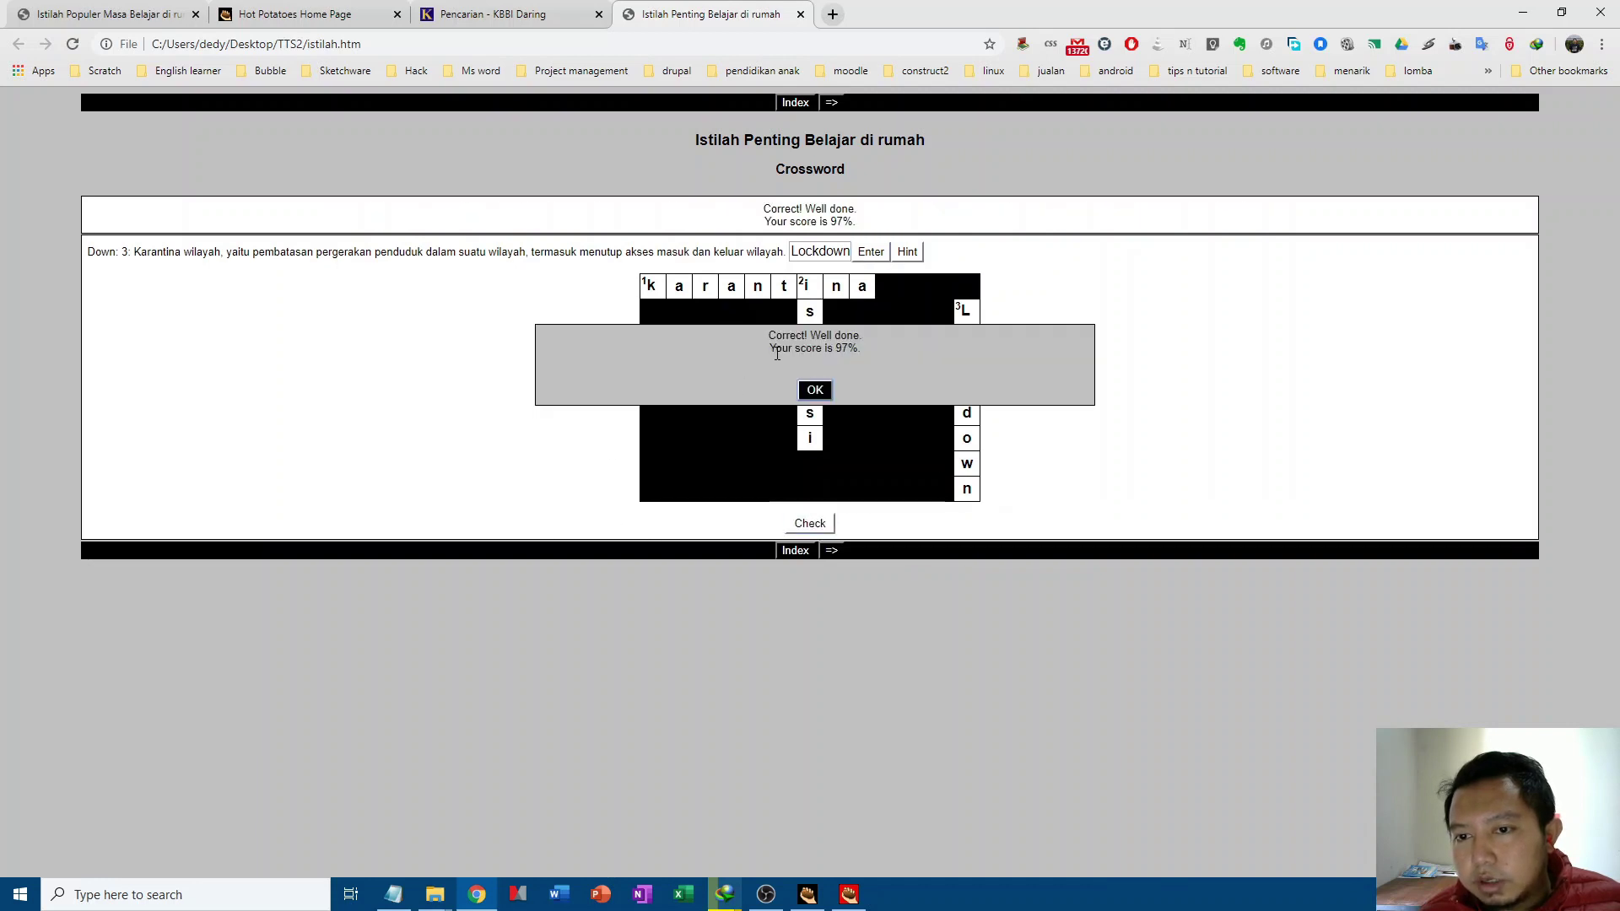